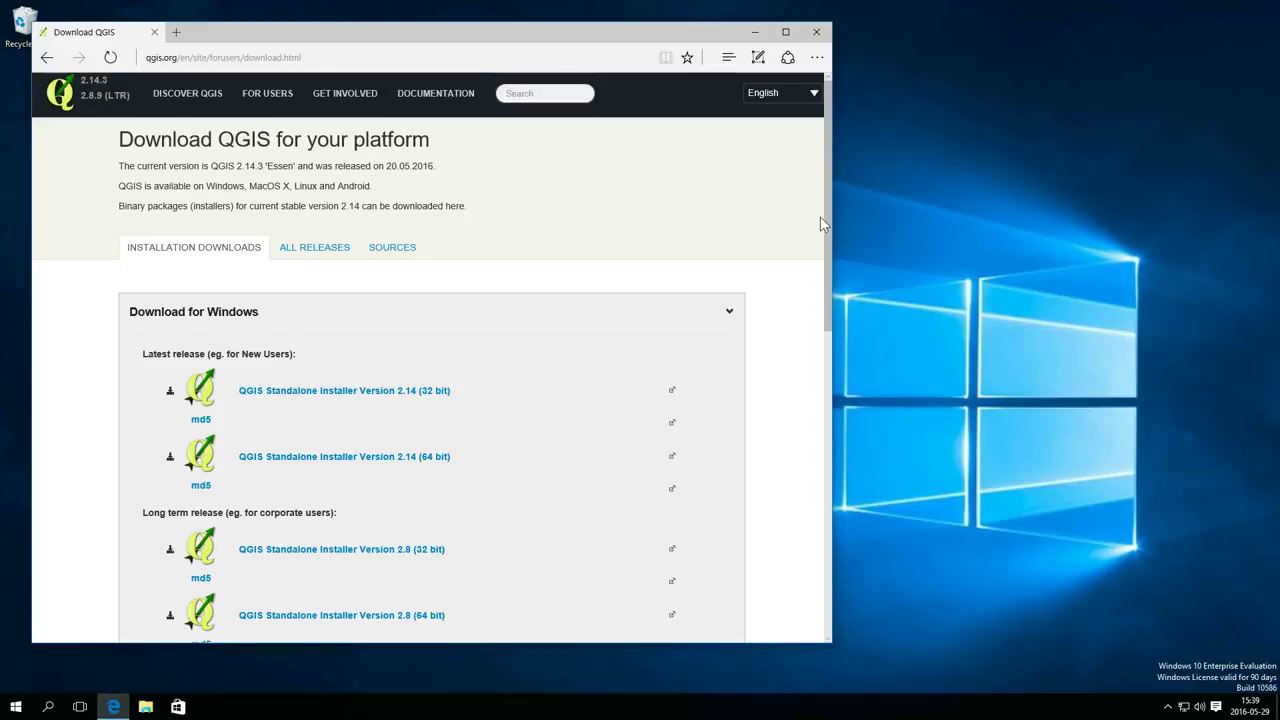
Step: Download the QGIS Standalone Installer Version 2.14 (64 bit) for Windows, and close the blank download page and download notification
drag(826, 219, 831, 419)
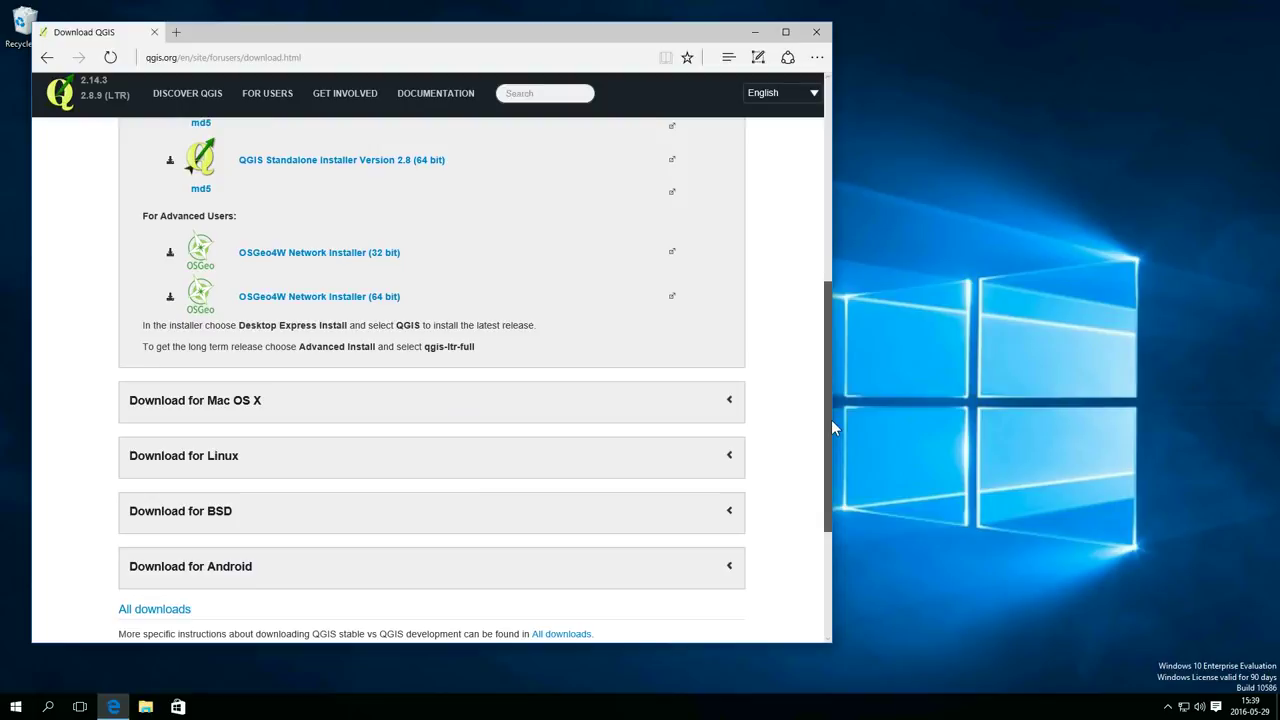
drag(831, 419, 833, 295)
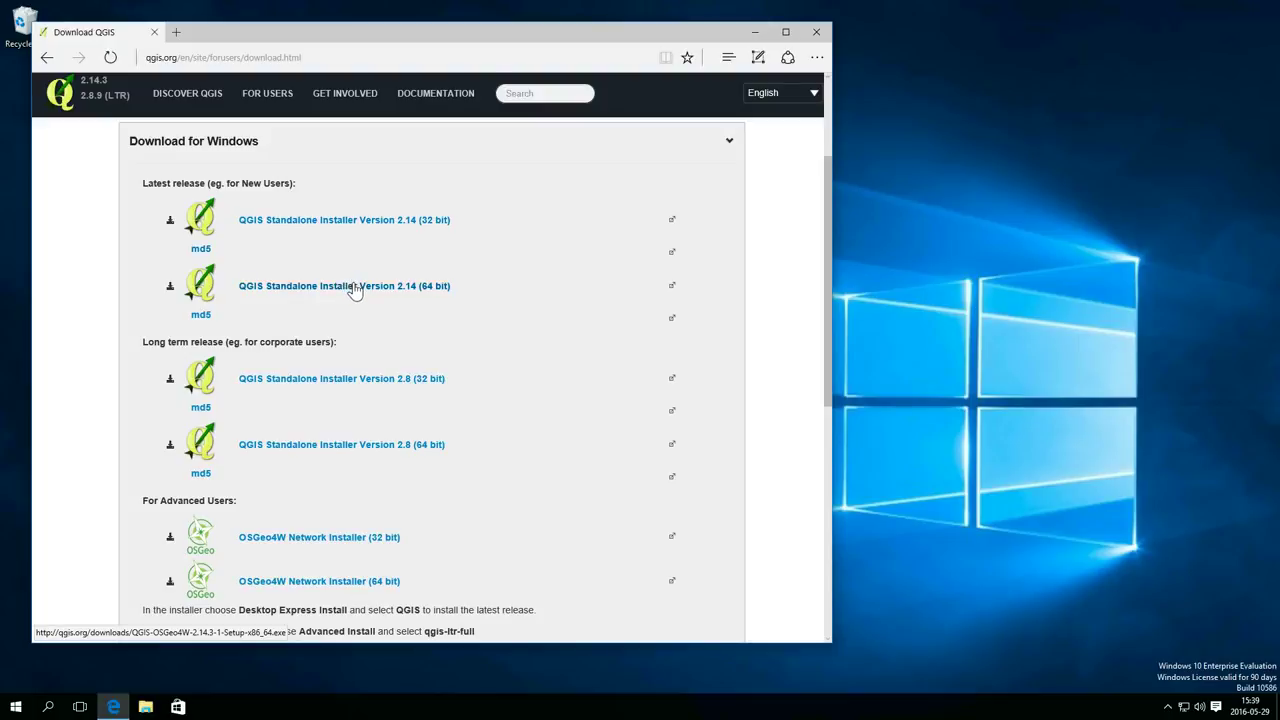
click(354, 288)
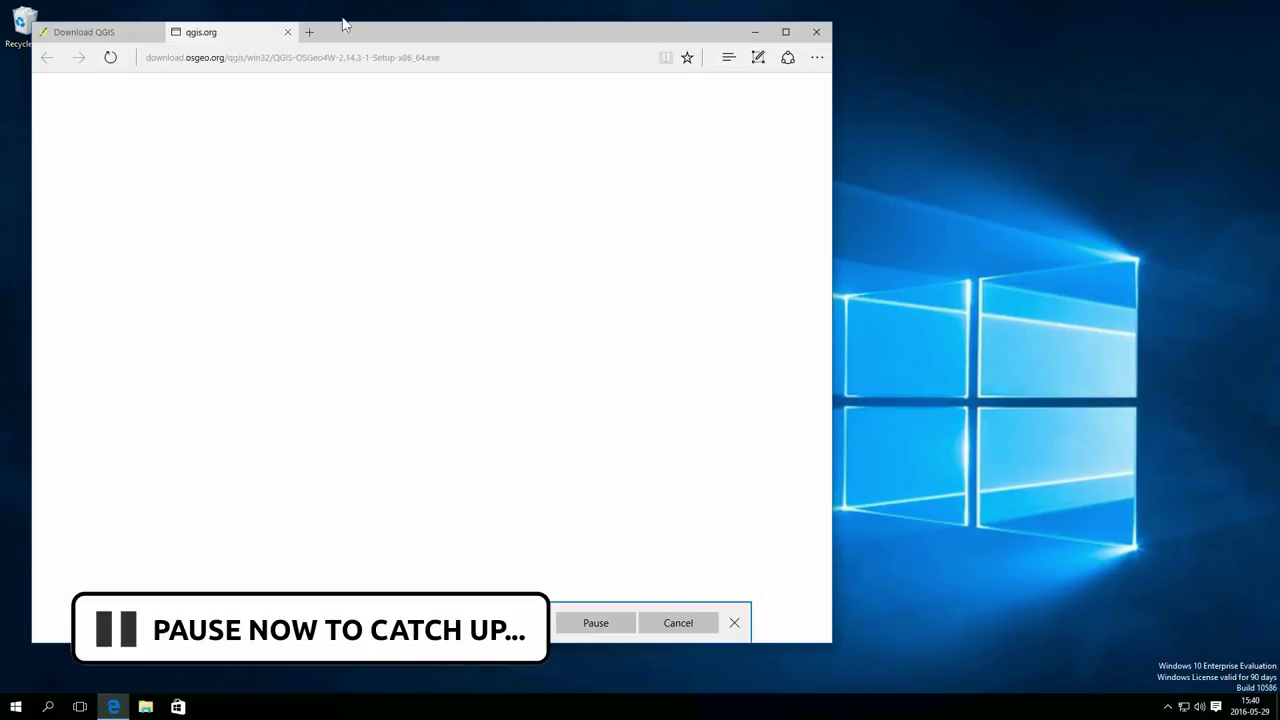
click(288, 33)
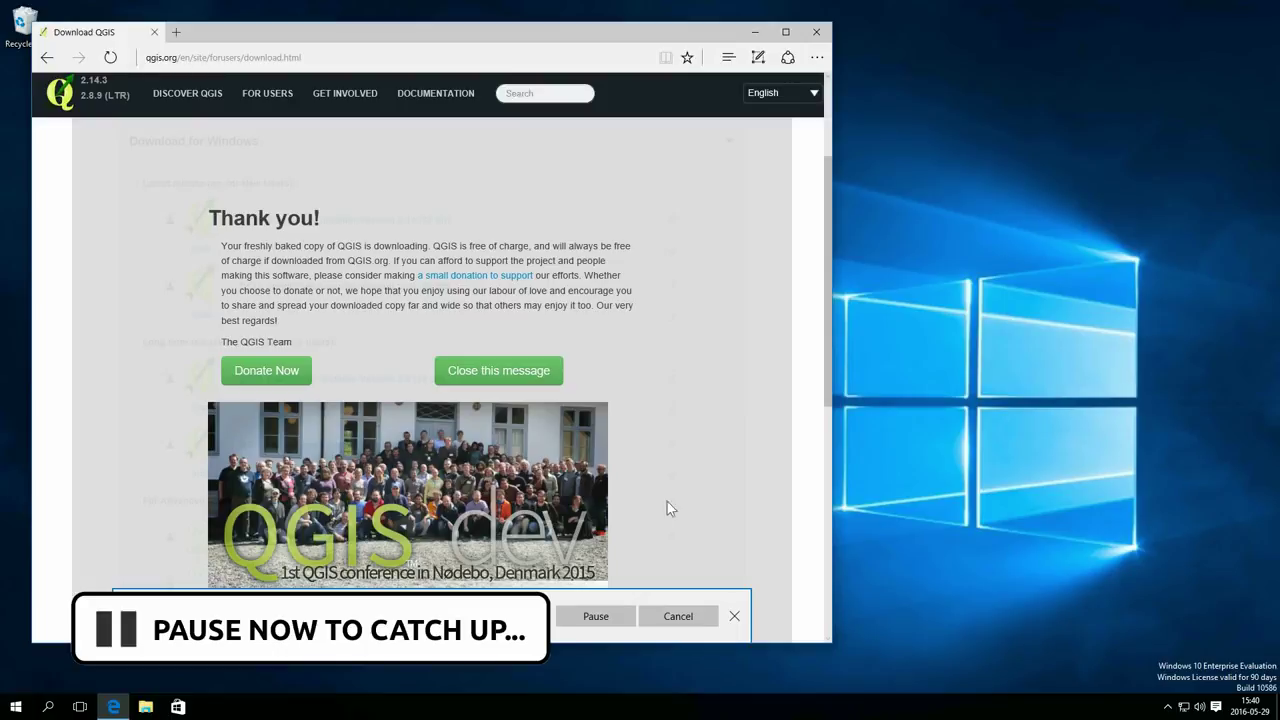
click(736, 617)
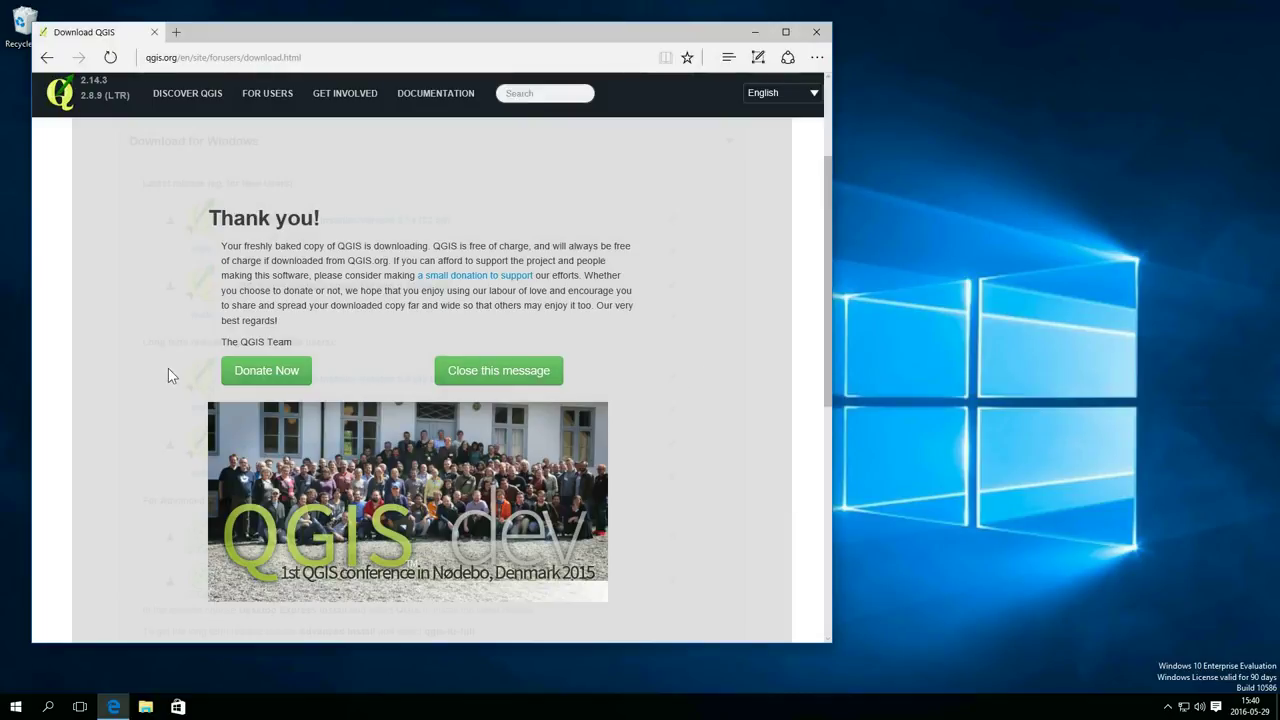
Step: Look through the QGIS donation options and the Get Involved page while the installer downloads
click(250, 378)
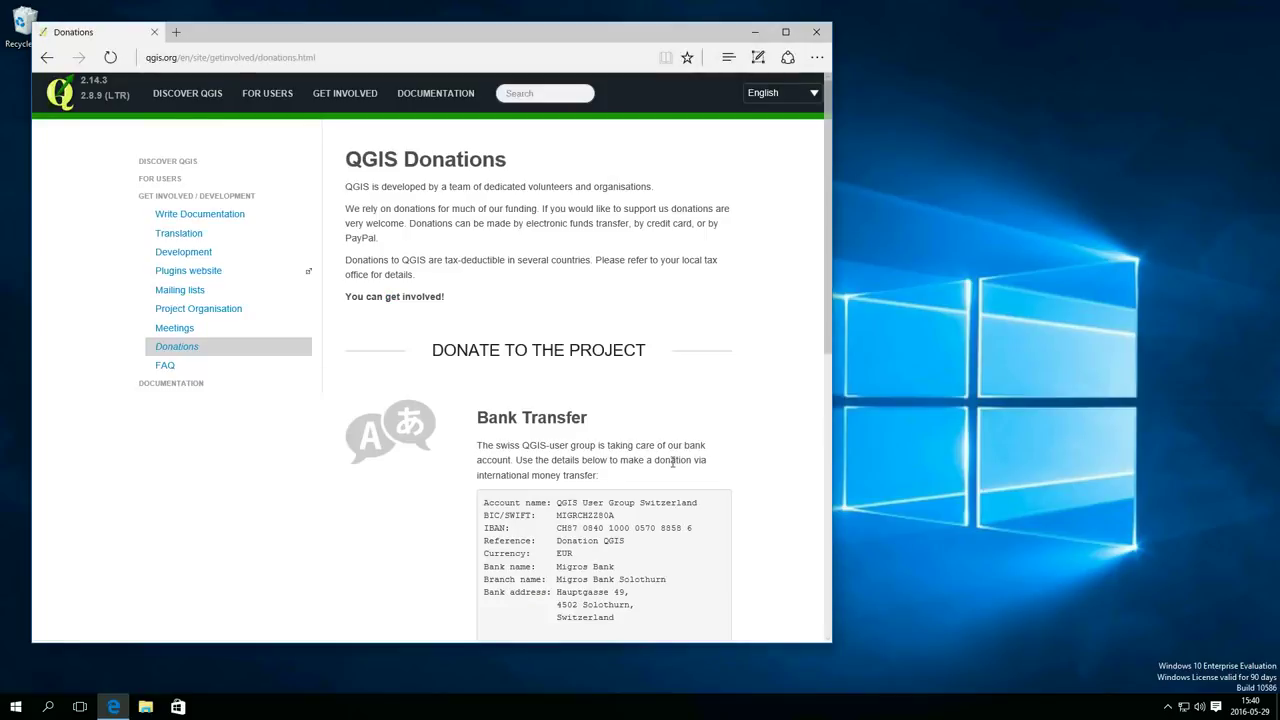
drag(829, 300, 841, 532)
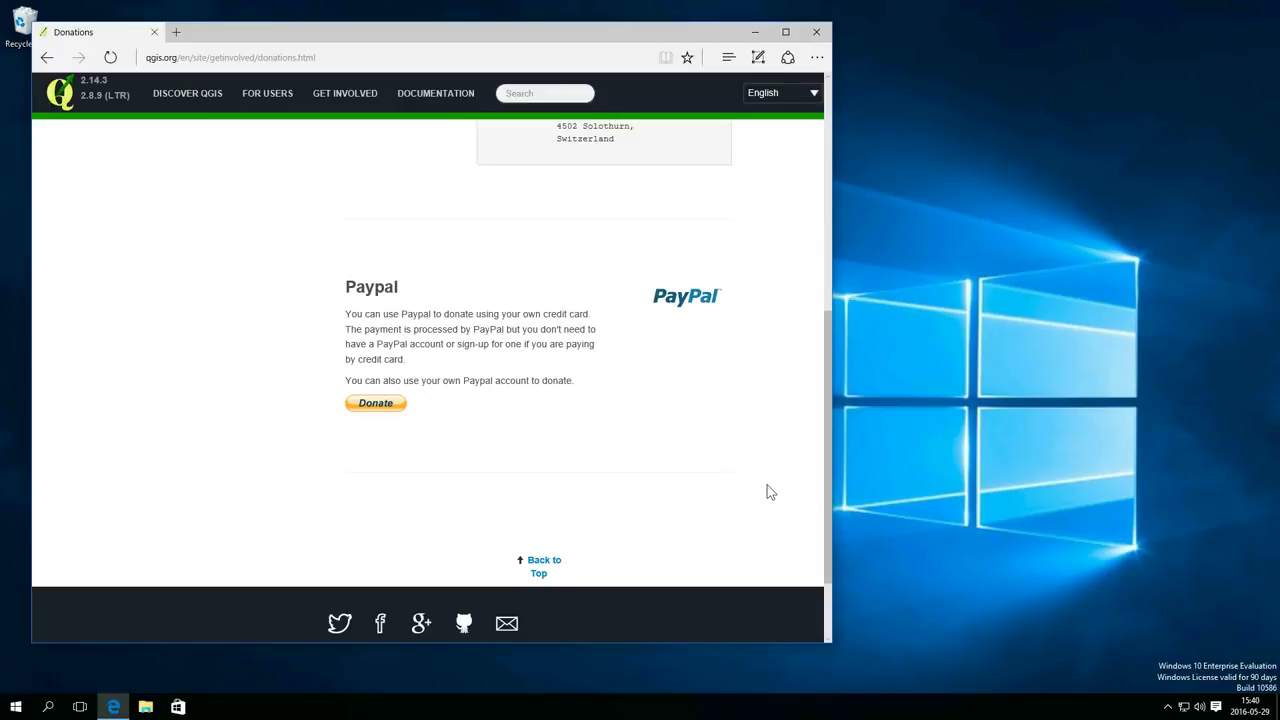
click(345, 93)
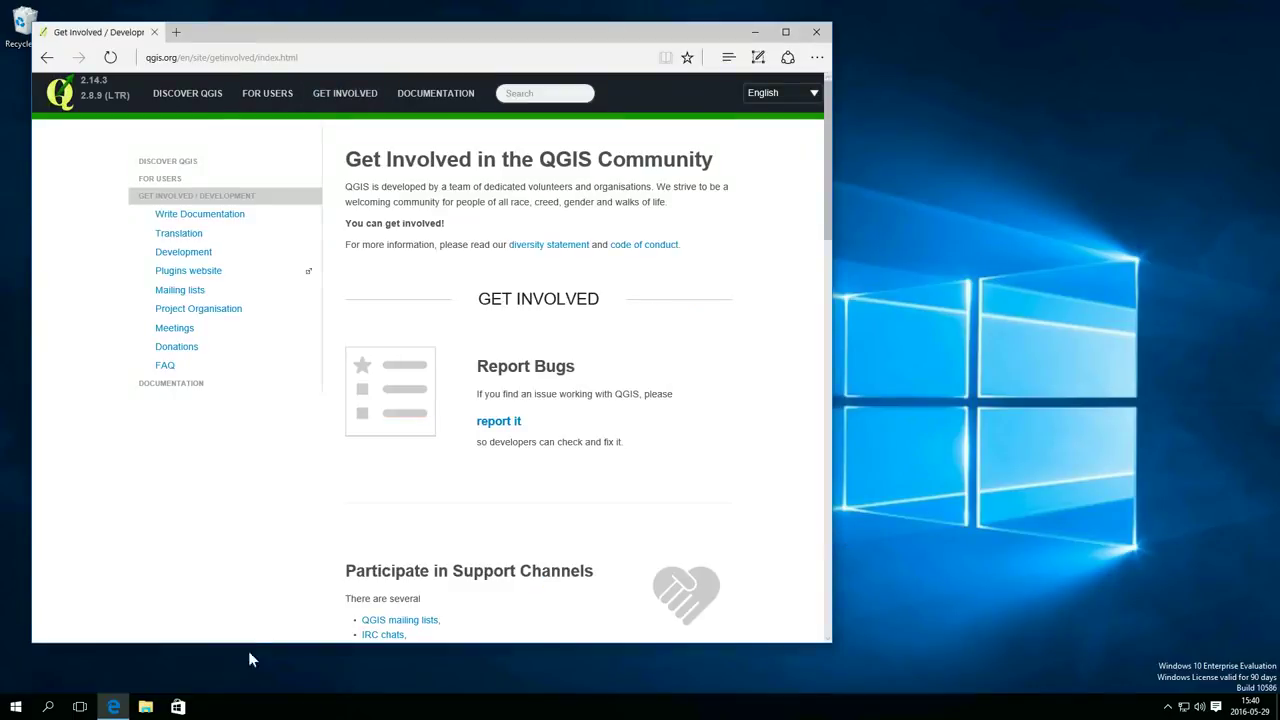
drag(827, 228, 838, 513)
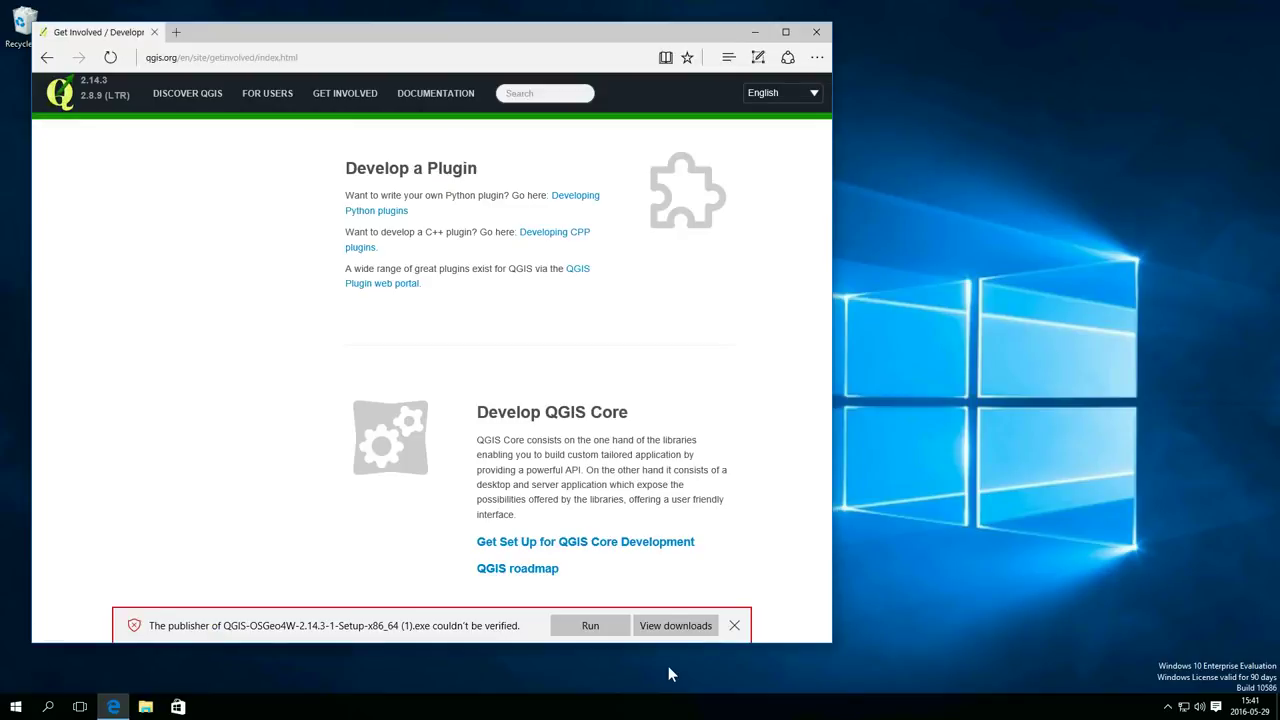
Step: Run the downloaded installer with administrator permission and install QGIS Essen 2.14.3 in the default folder without the sample data sets
click(590, 626)
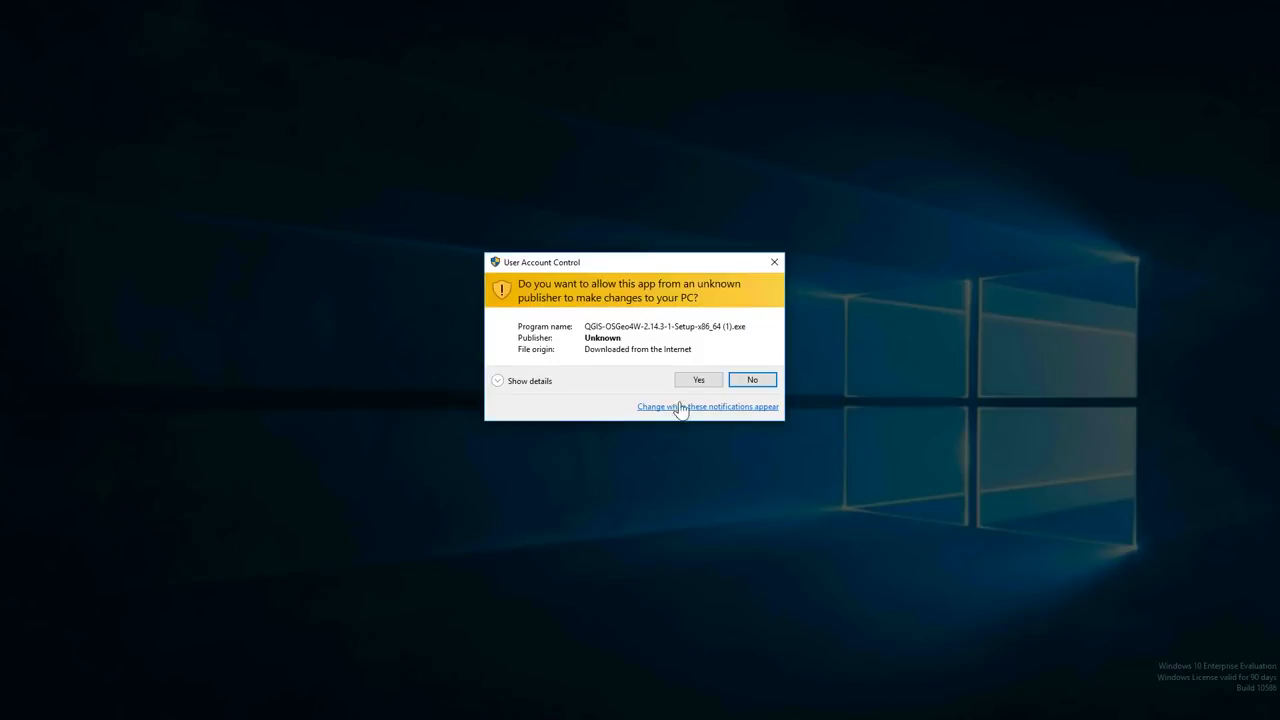
click(687, 382)
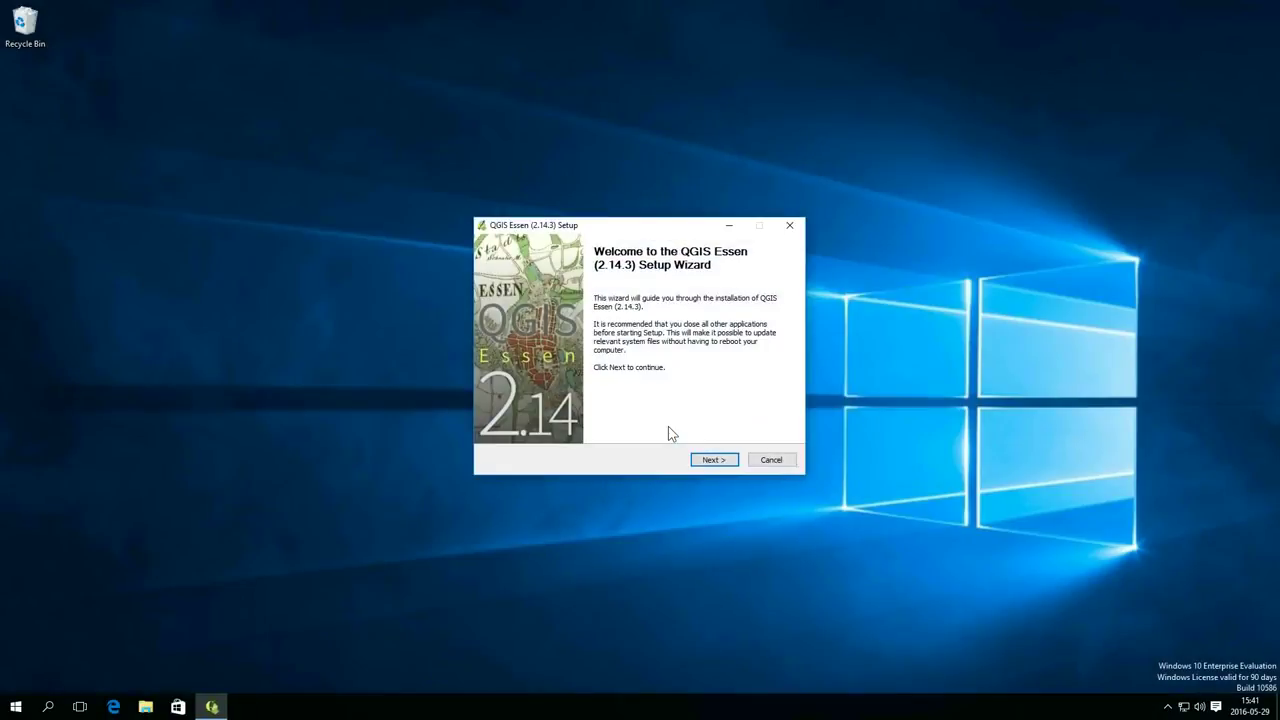
click(710, 459)
click(712, 460)
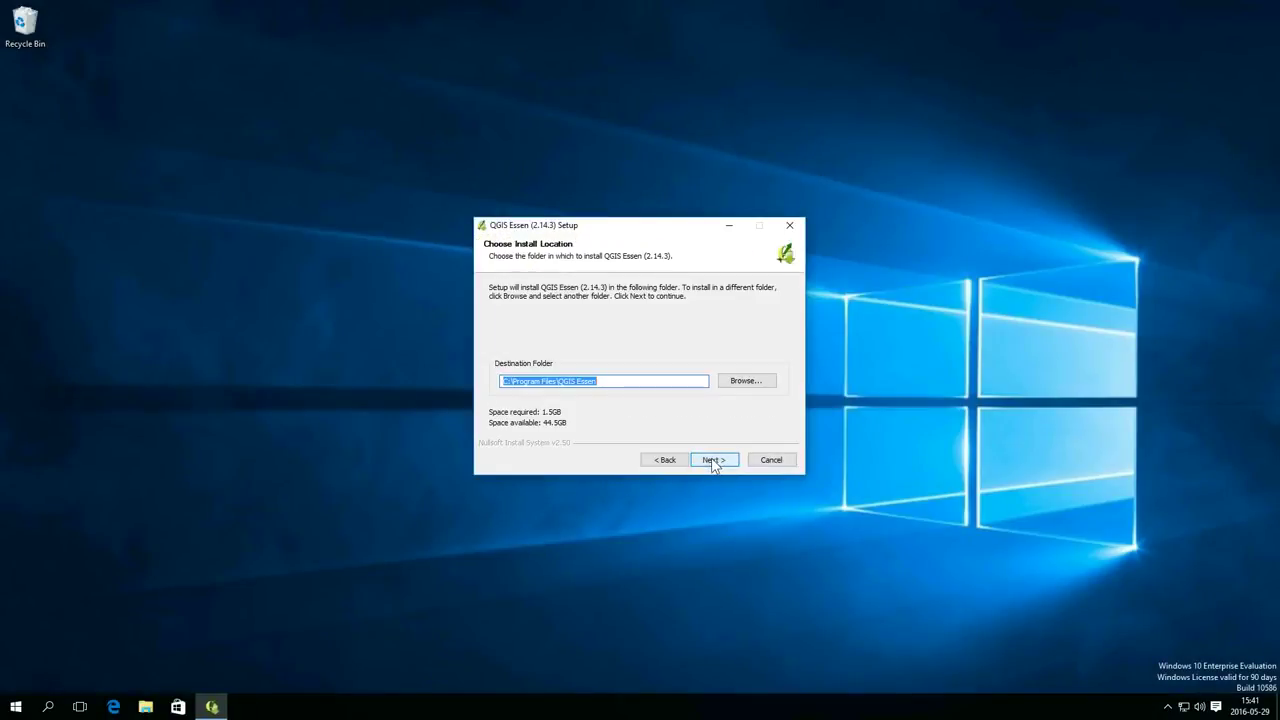
click(713, 460)
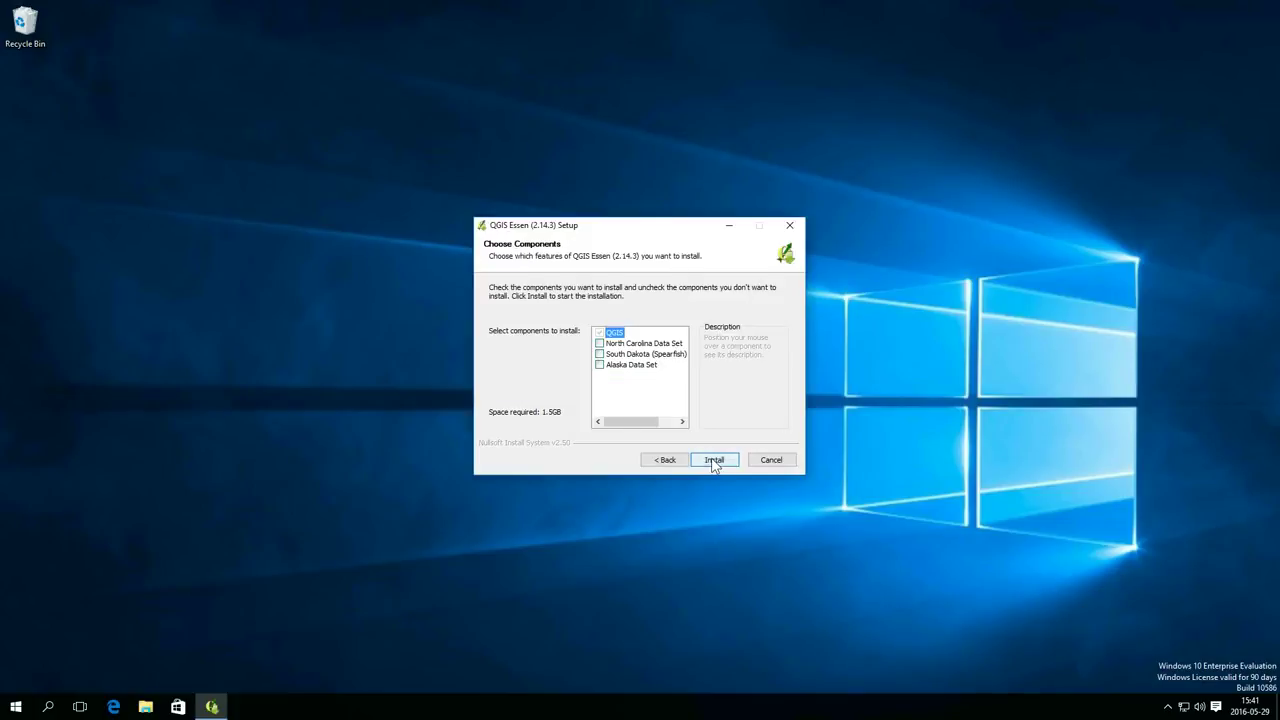
click(714, 460)
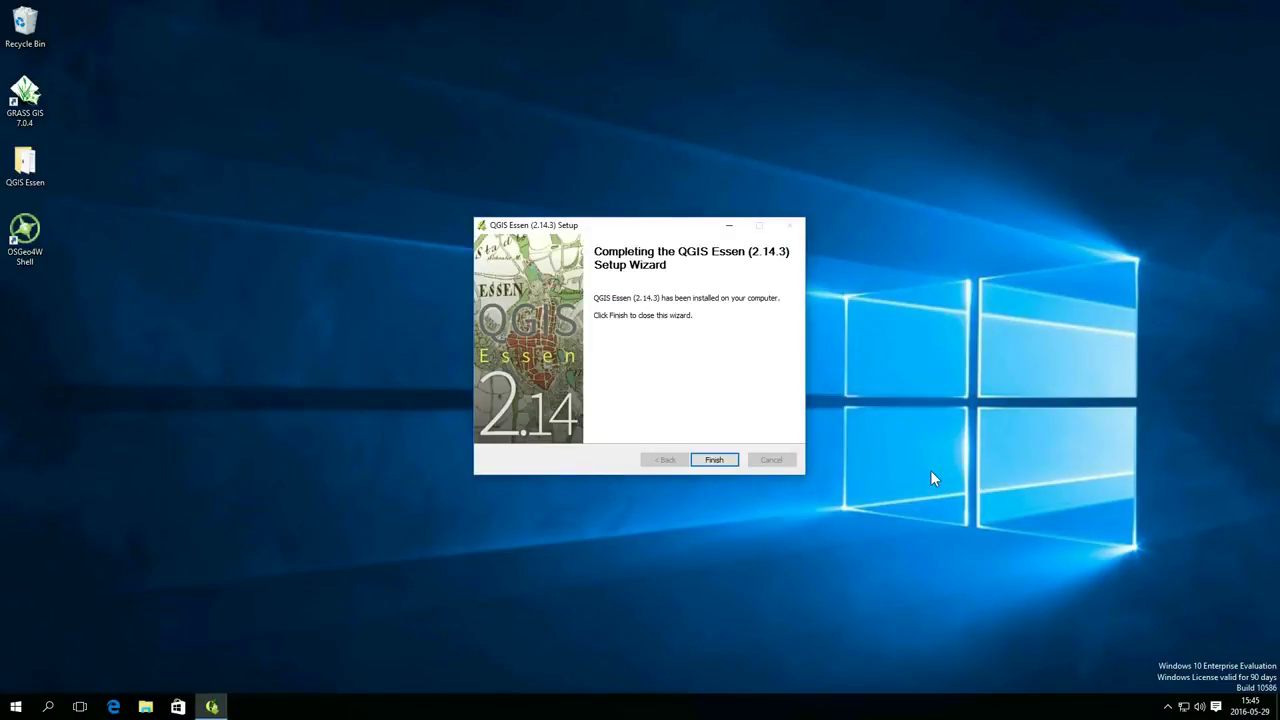
click(730, 460)
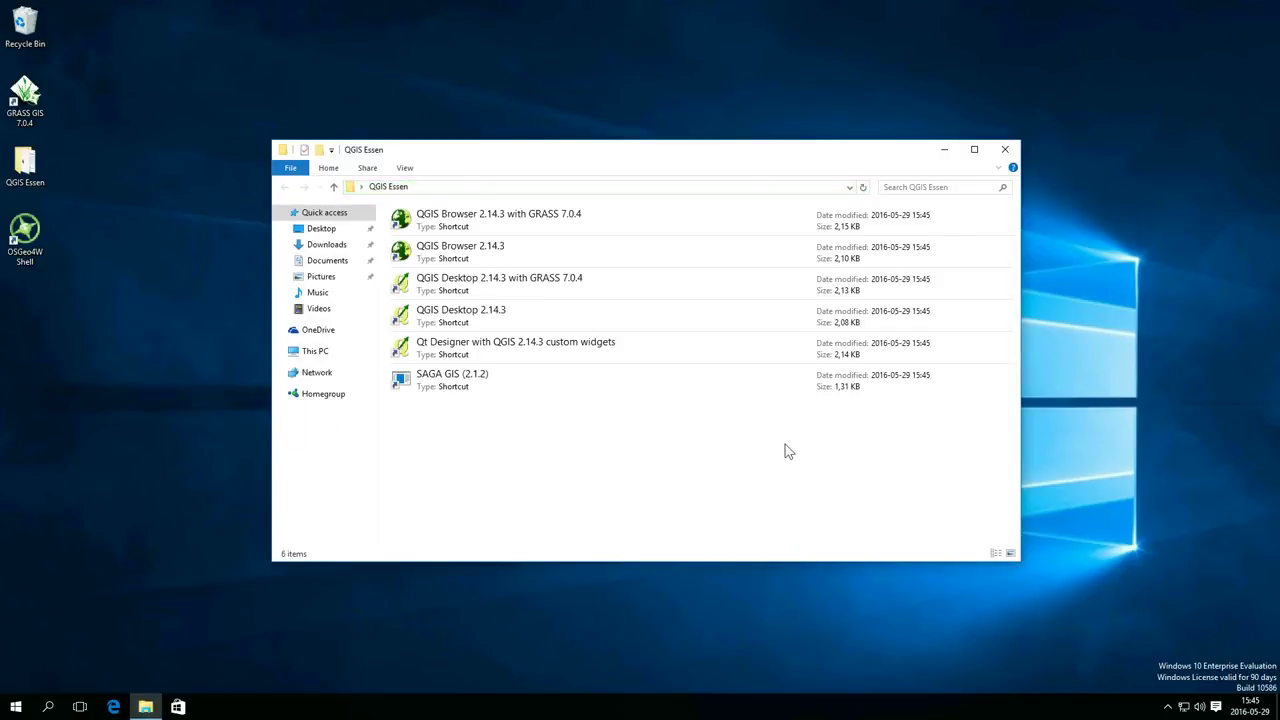
Step: Pin the QGIS Desktop 2.14.3 shortcut to Start, close the QGIS Essen folder and clear the installed shortcuts from the desktop
right_click(473, 316)
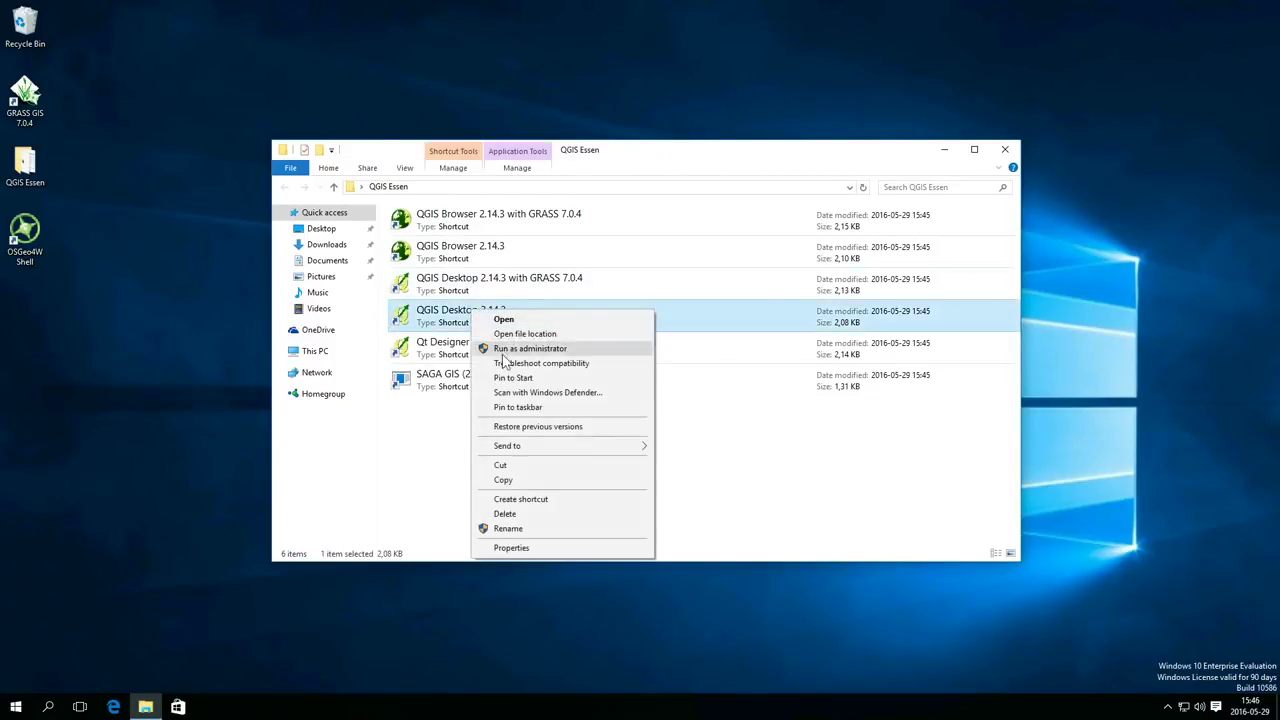
click(518, 380)
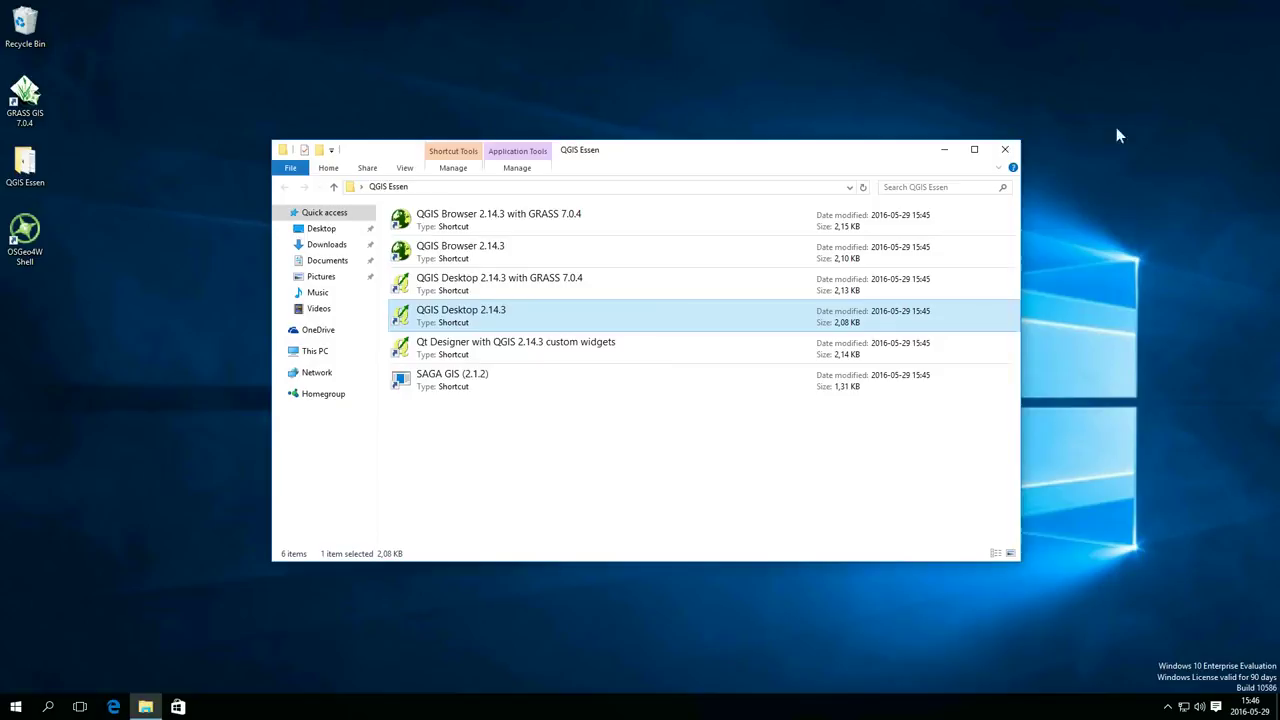
click(1007, 149)
drag(95, 400, 31, 22)
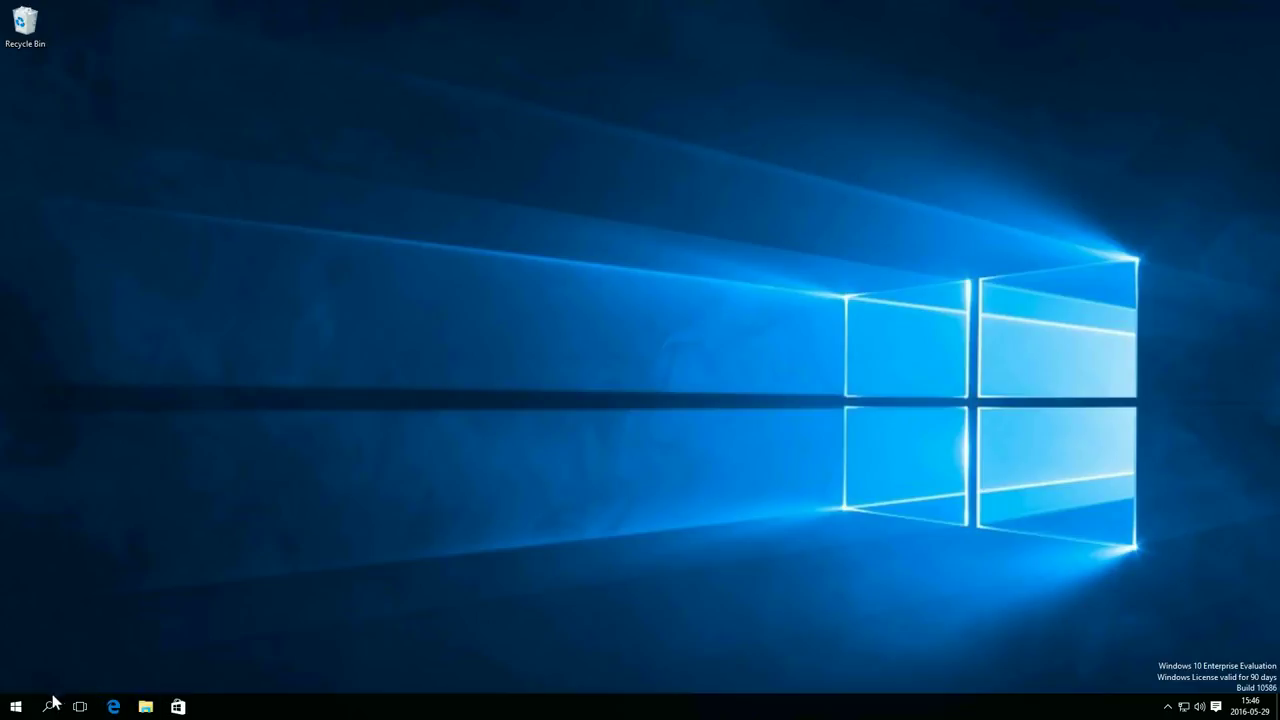
Step: Launch QGIS Desktop 2.14.3 and save an SSL server exception for ubuntu.qgis.org in the certificate prompt
click(16, 707)
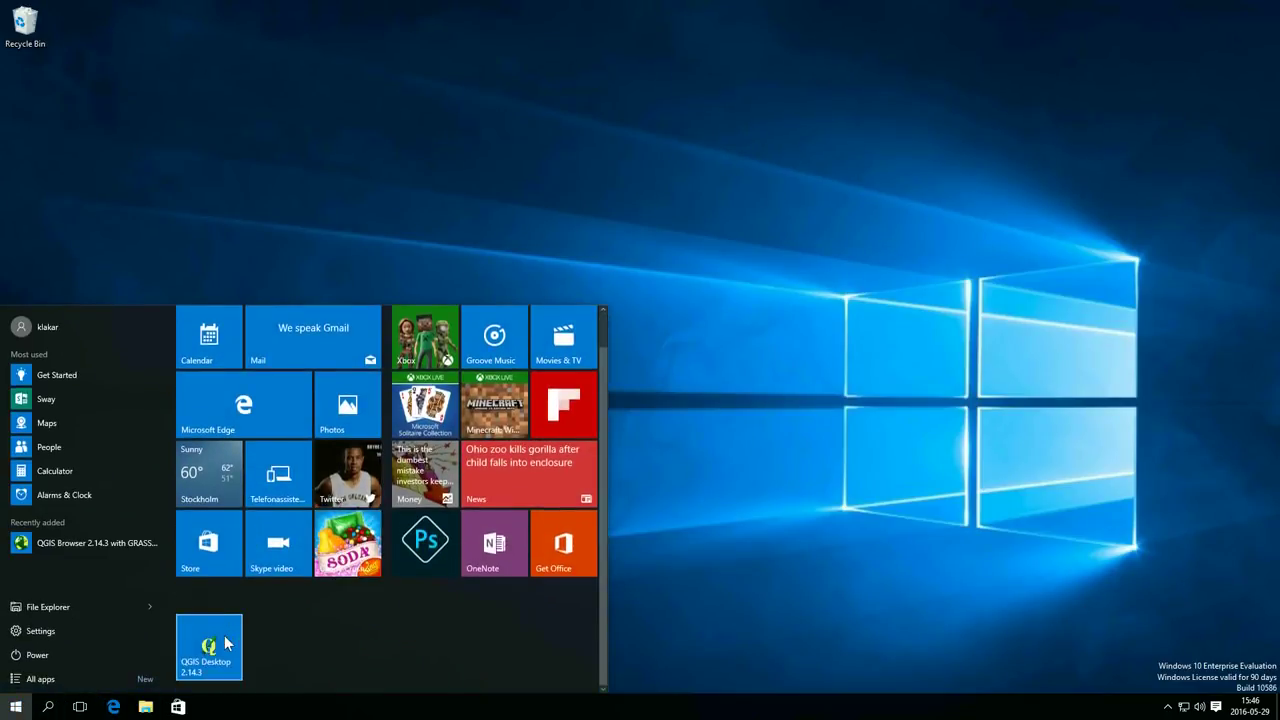
click(227, 645)
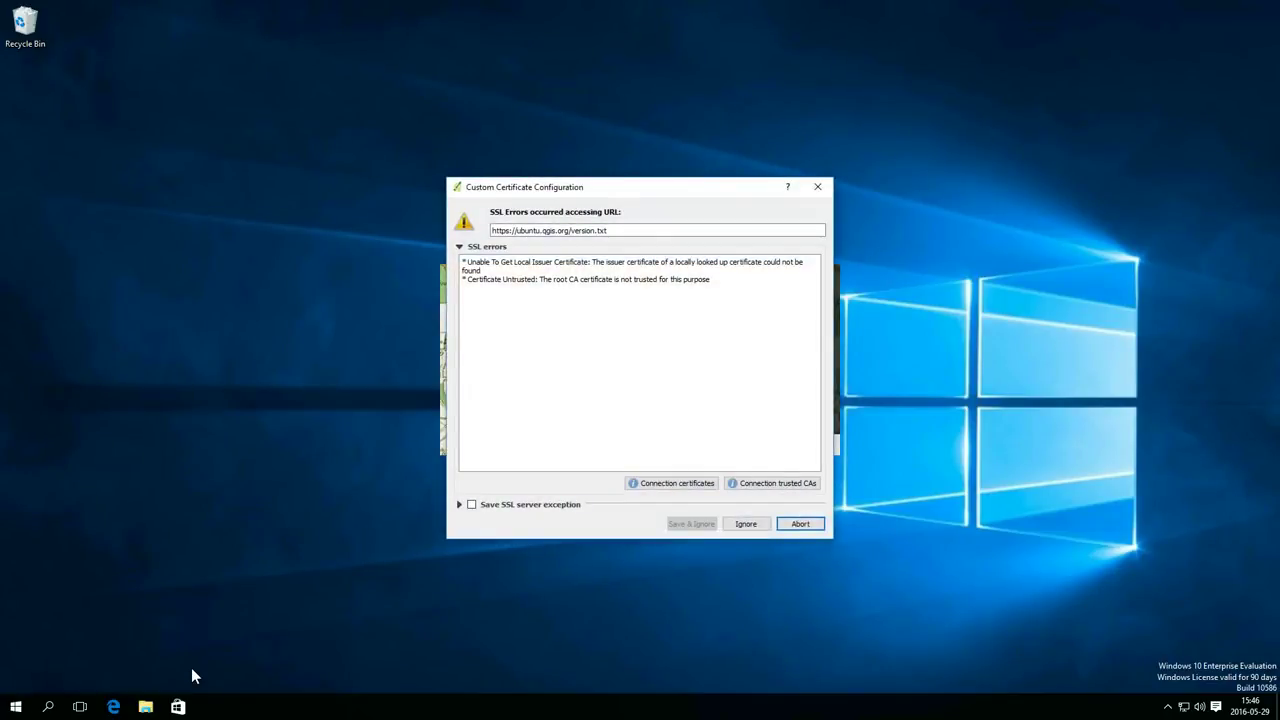
click(472, 505)
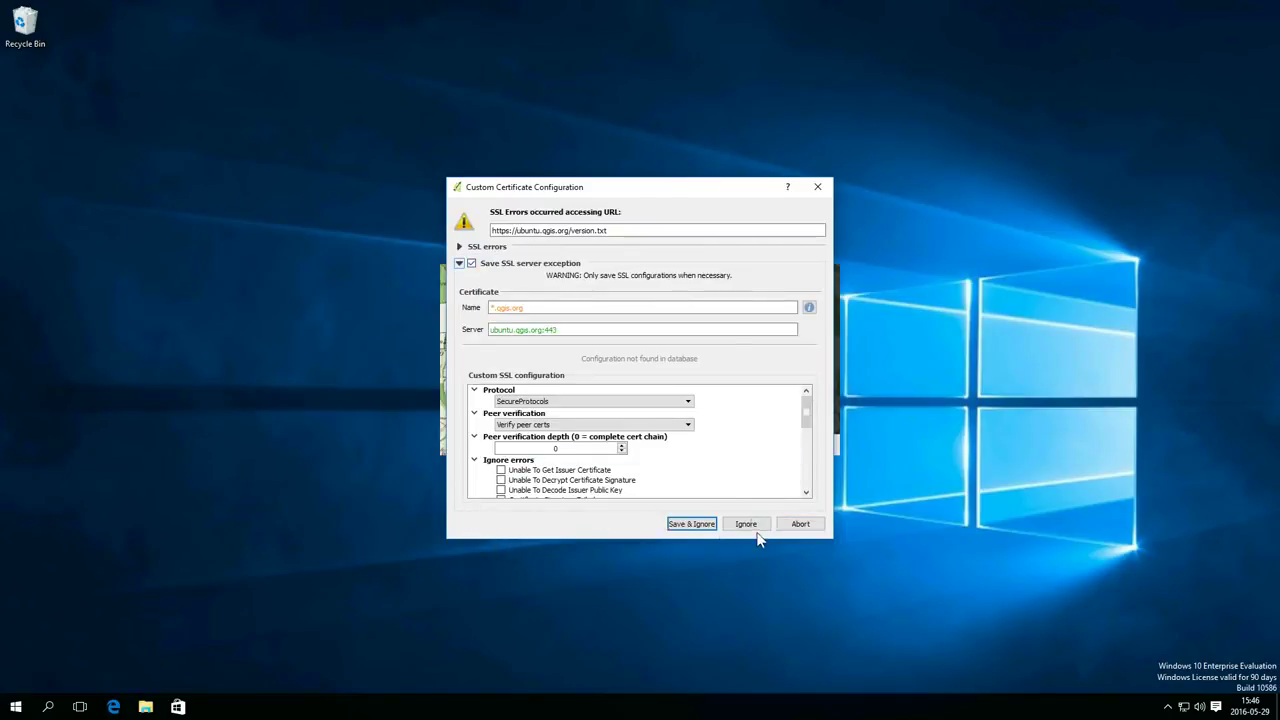
click(712, 527)
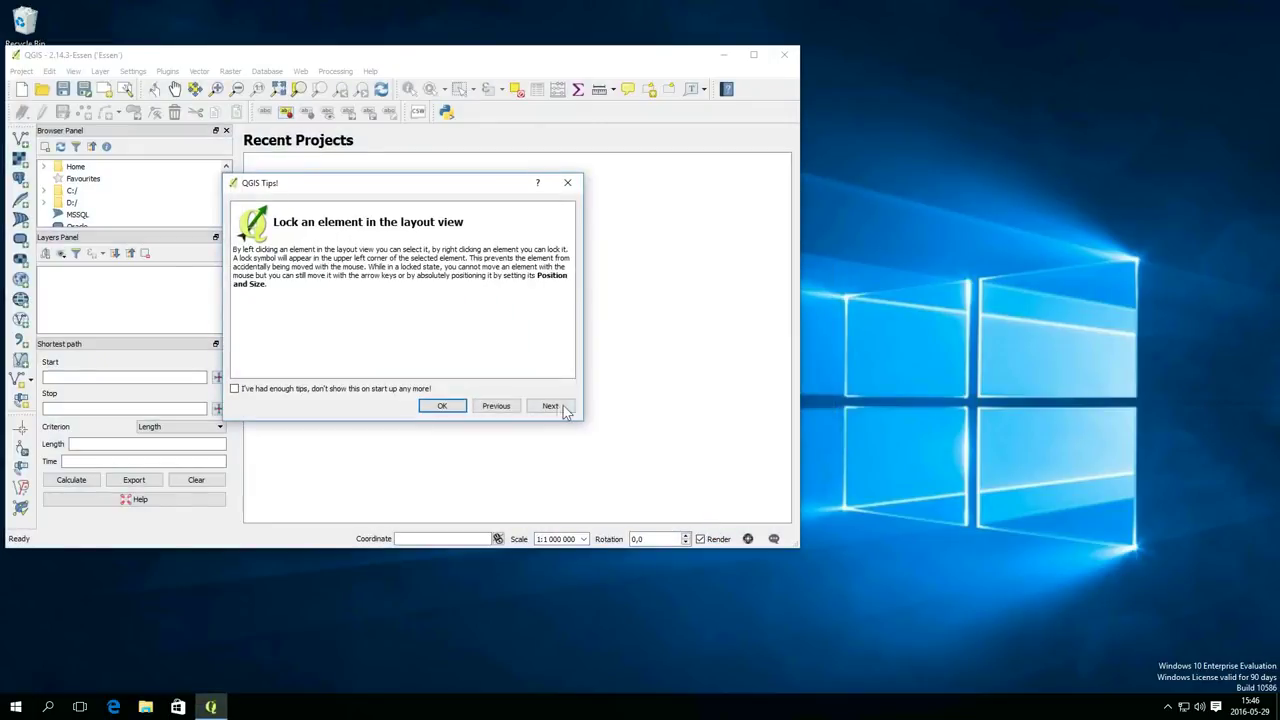
Step: Page through several of the startup QGIS Tips and close the tips dialog
click(551, 408)
click(551, 408)
click(551, 408)
click(551, 408)
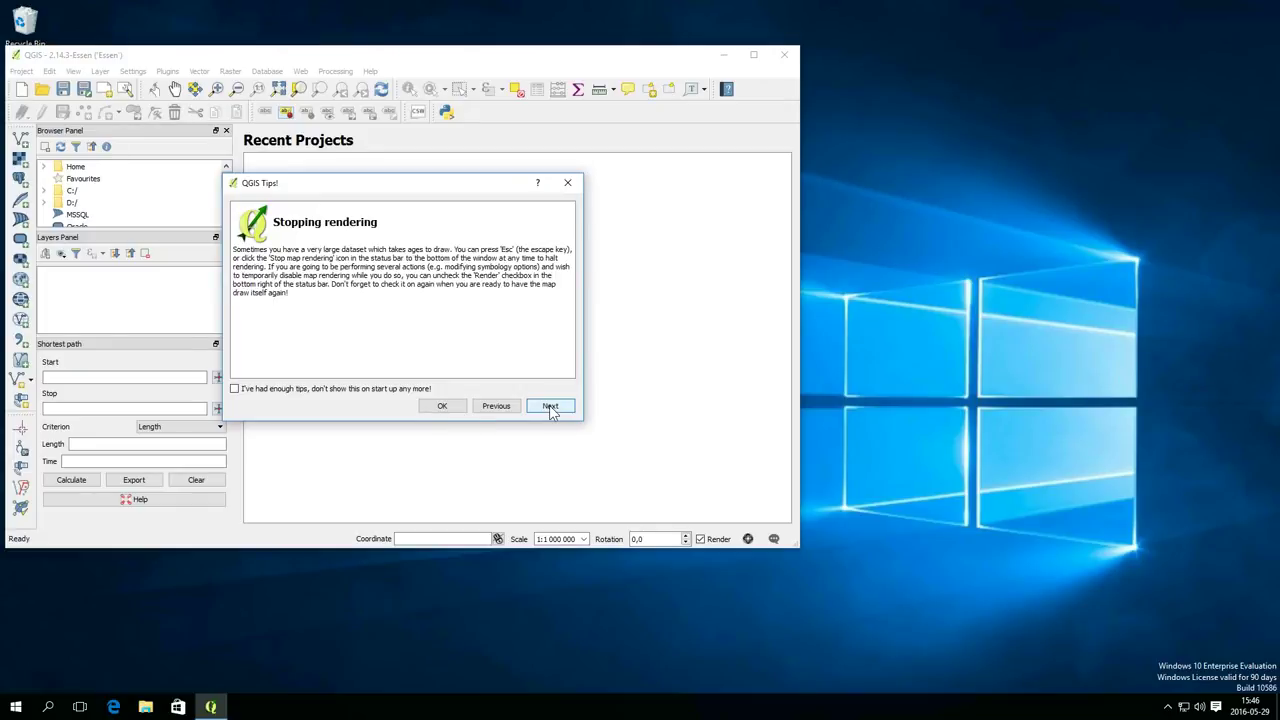
click(428, 402)
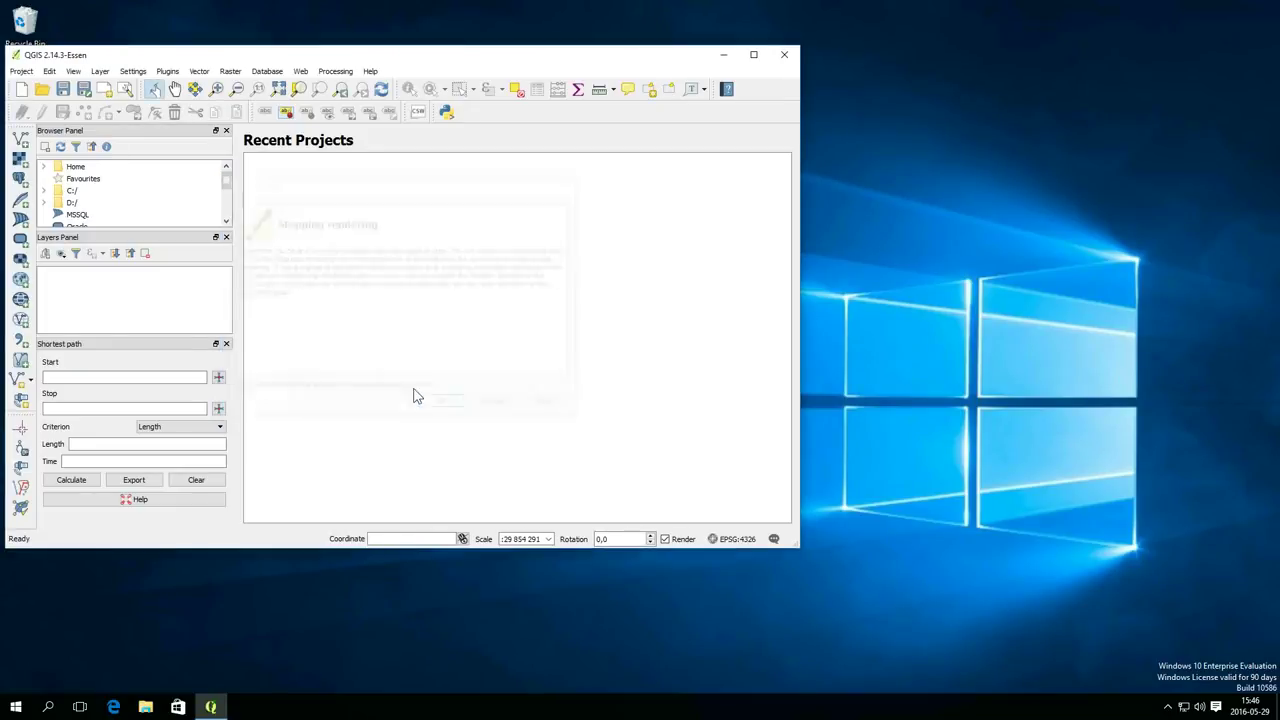
Step: Maximize the QGIS window, try the Layers Panel in other positions, and dock it as a tab with the Browser Panel
click(753, 54)
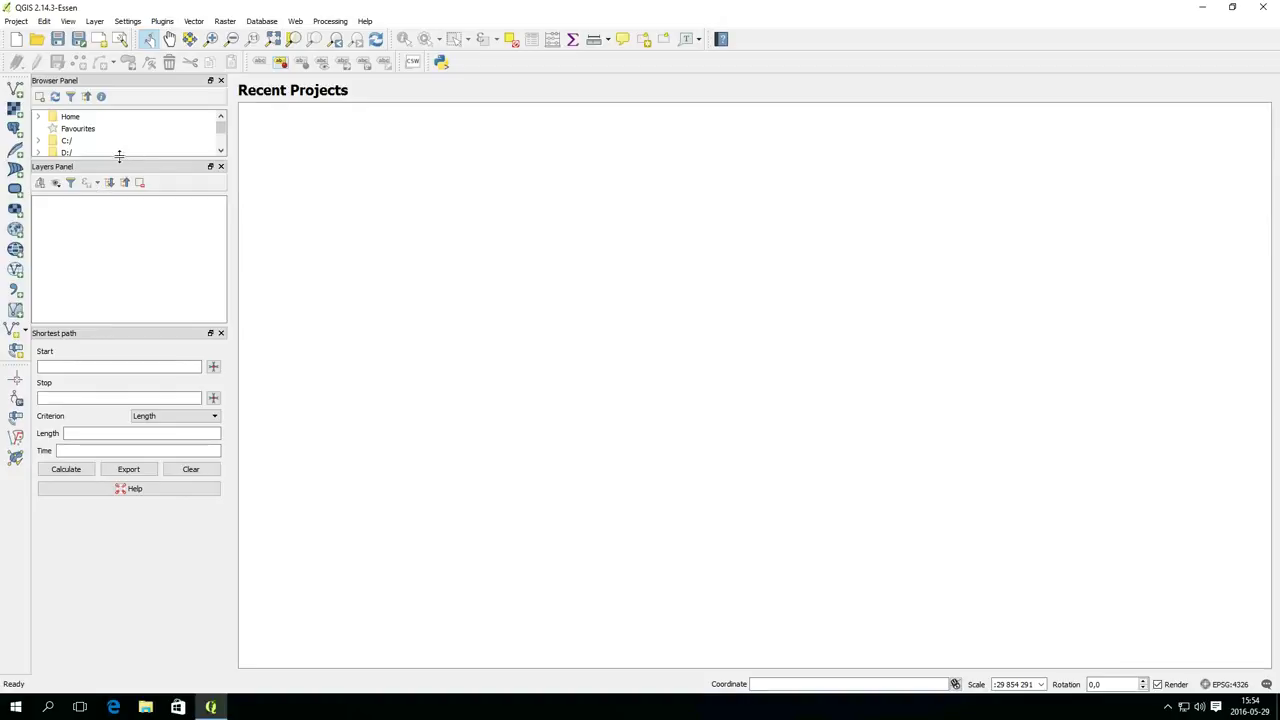
drag(121, 170, 746, 300)
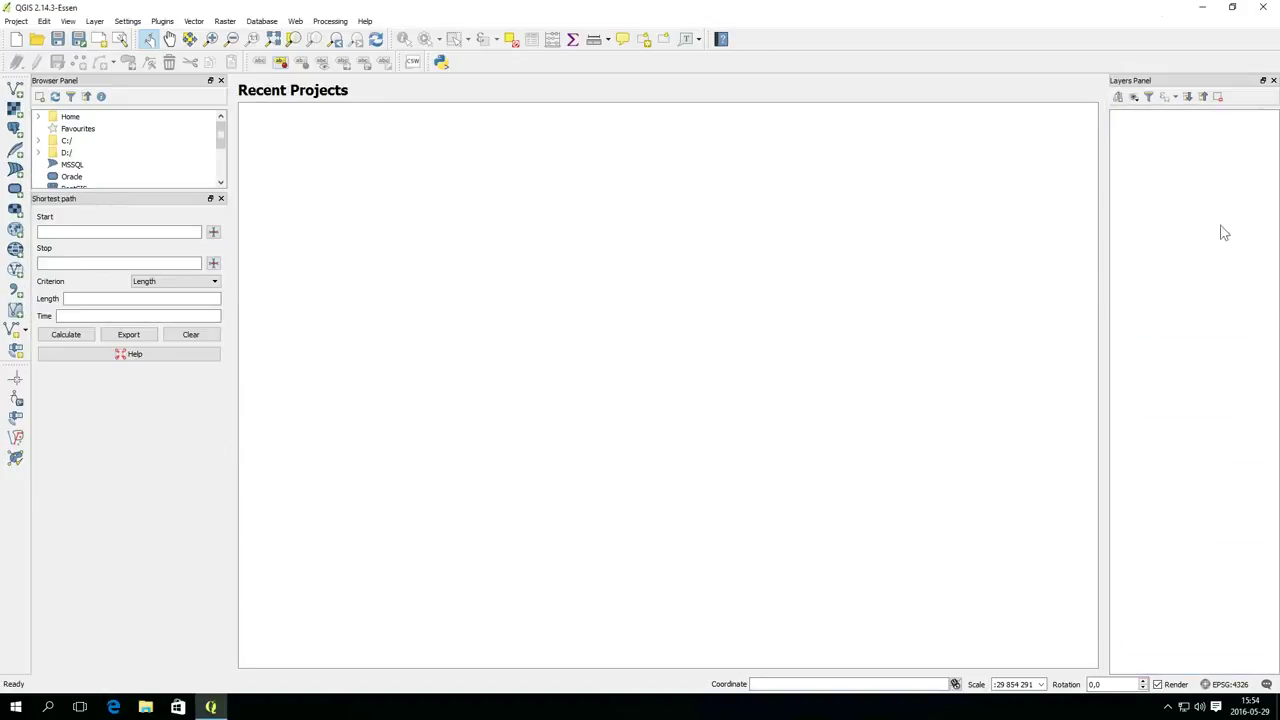
drag(1183, 88, 951, 294)
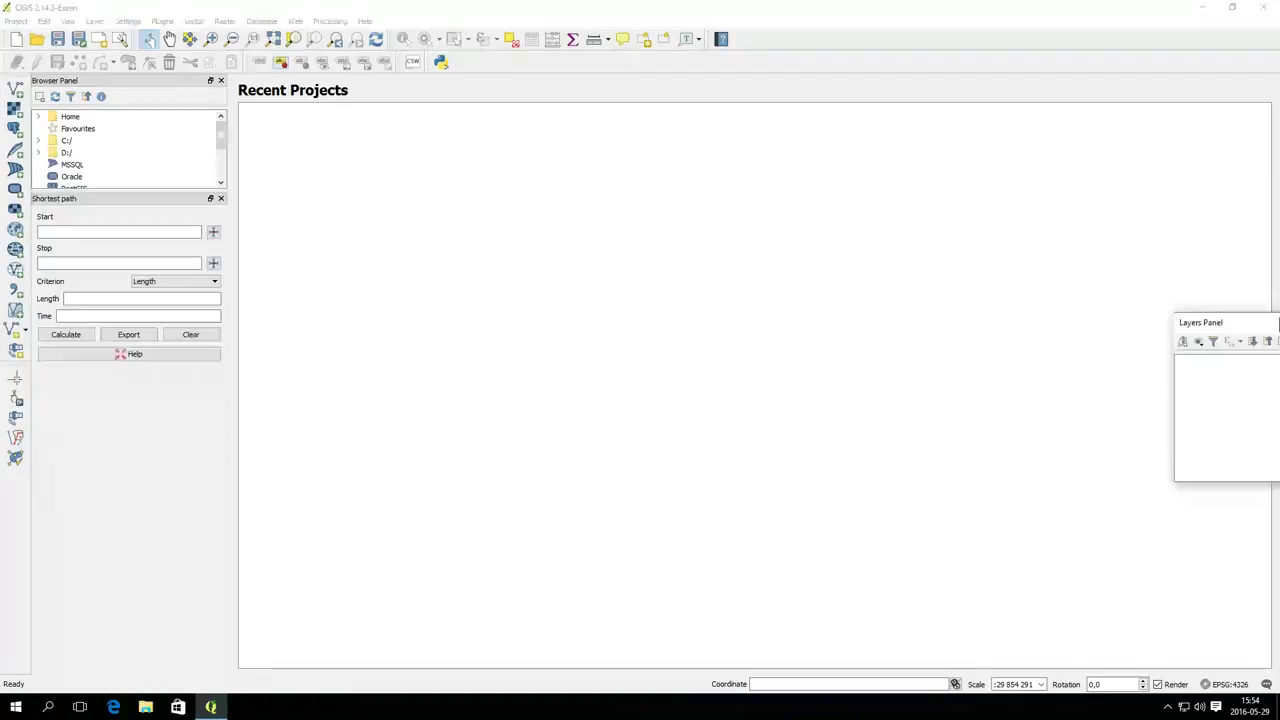
drag(1270, 322, 142, 144)
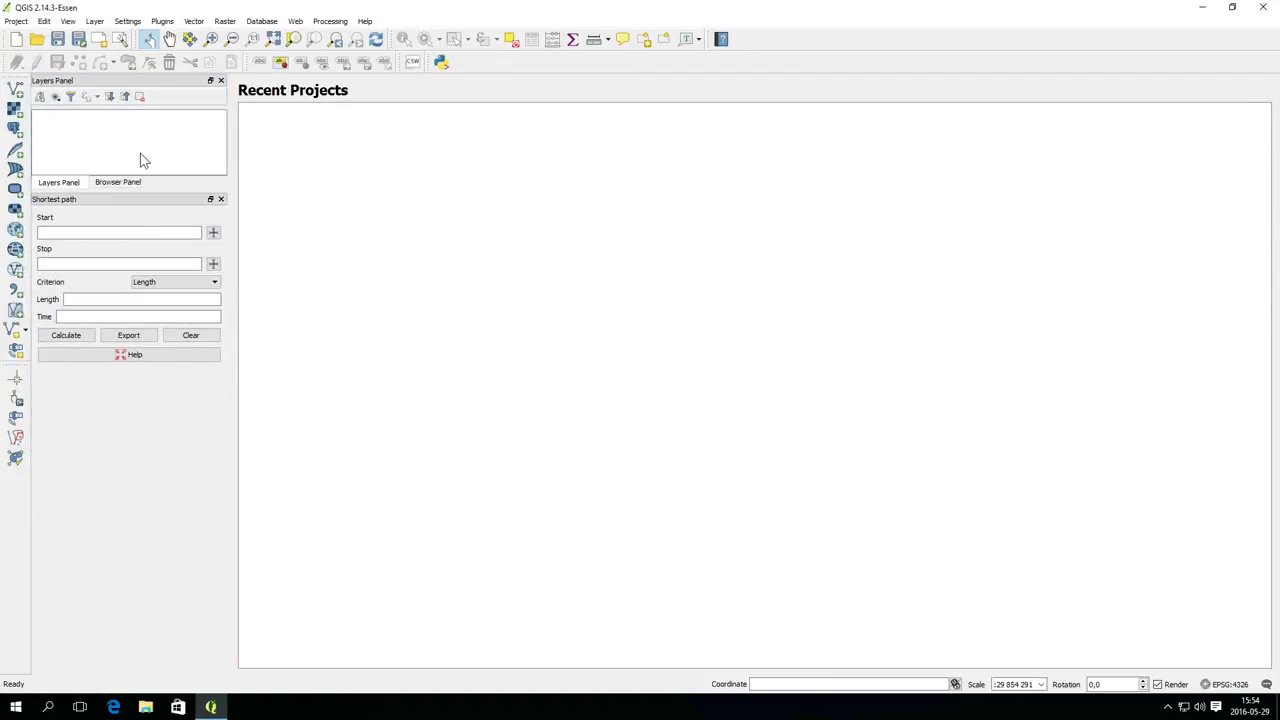
Step: Enlarge the tabbed Layers and Browser panels, close the Shortest path panel, and leave the Layers Panel in front
drag(143, 189, 133, 563)
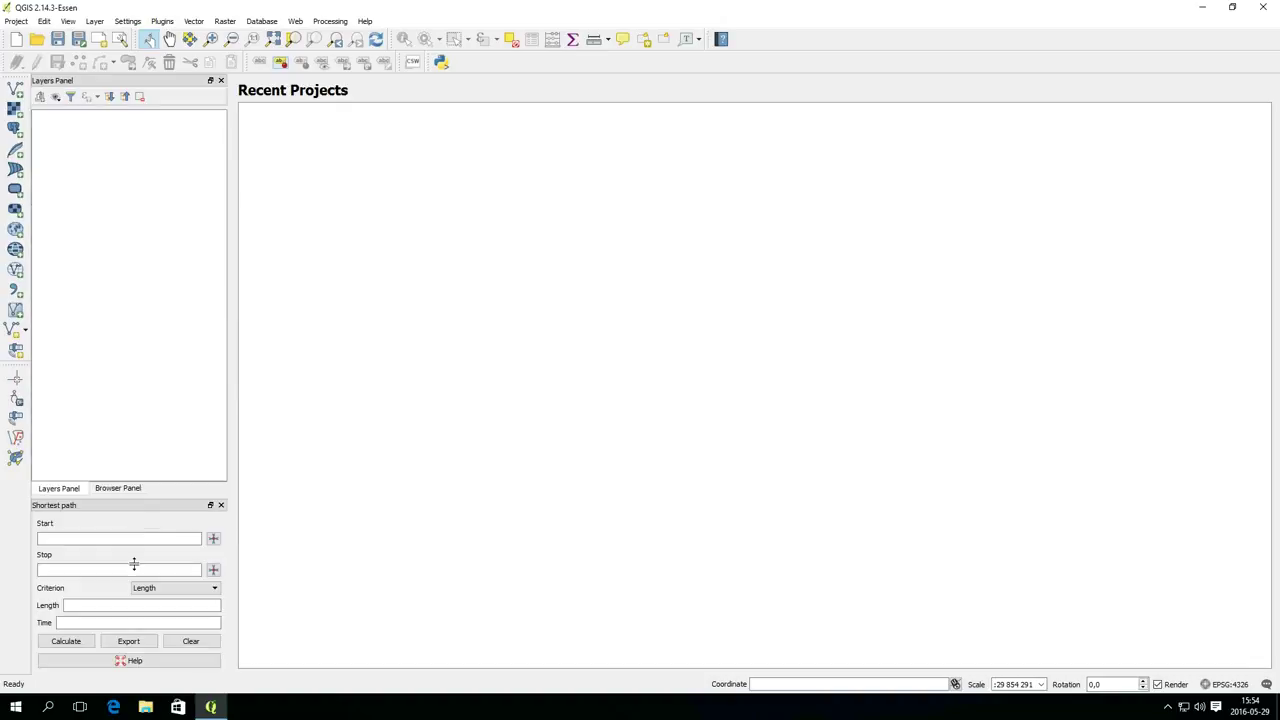
click(221, 506)
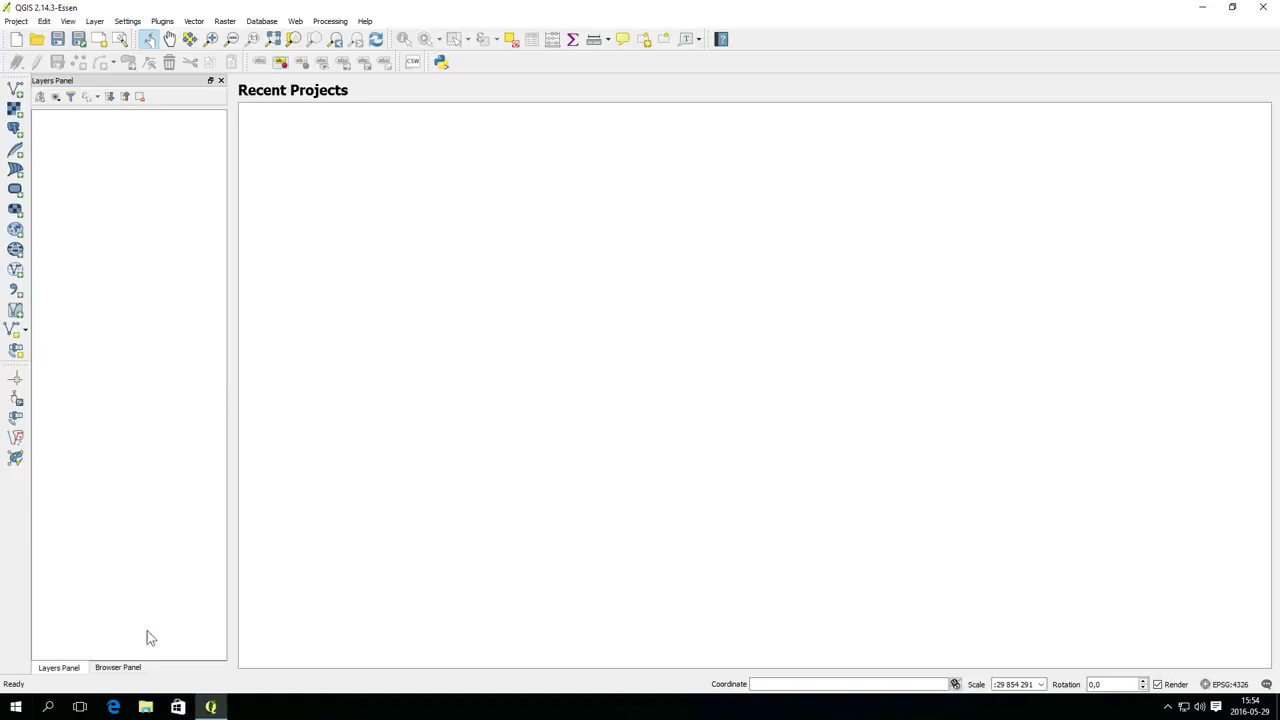
click(118, 667)
click(68, 667)
Step: Review the list of panels and toolbars that can be shown or hidden
drag(15, 65, 15, 378)
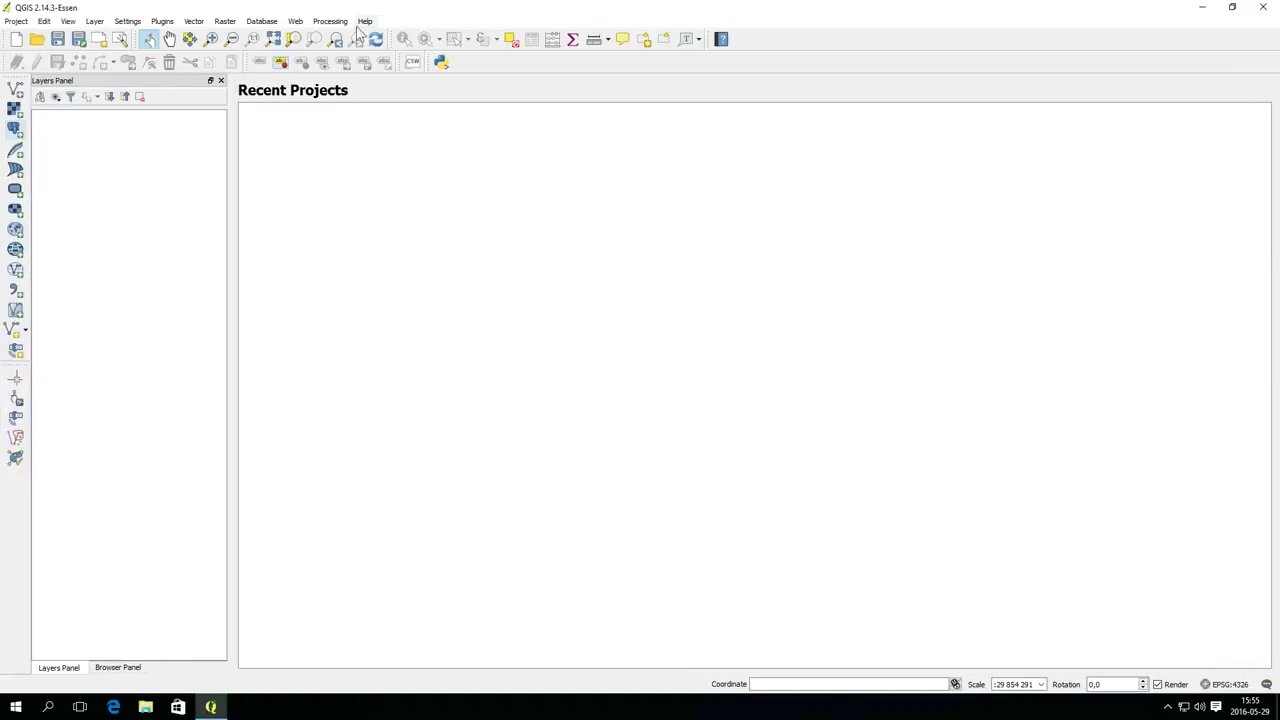
right_click(514, 74)
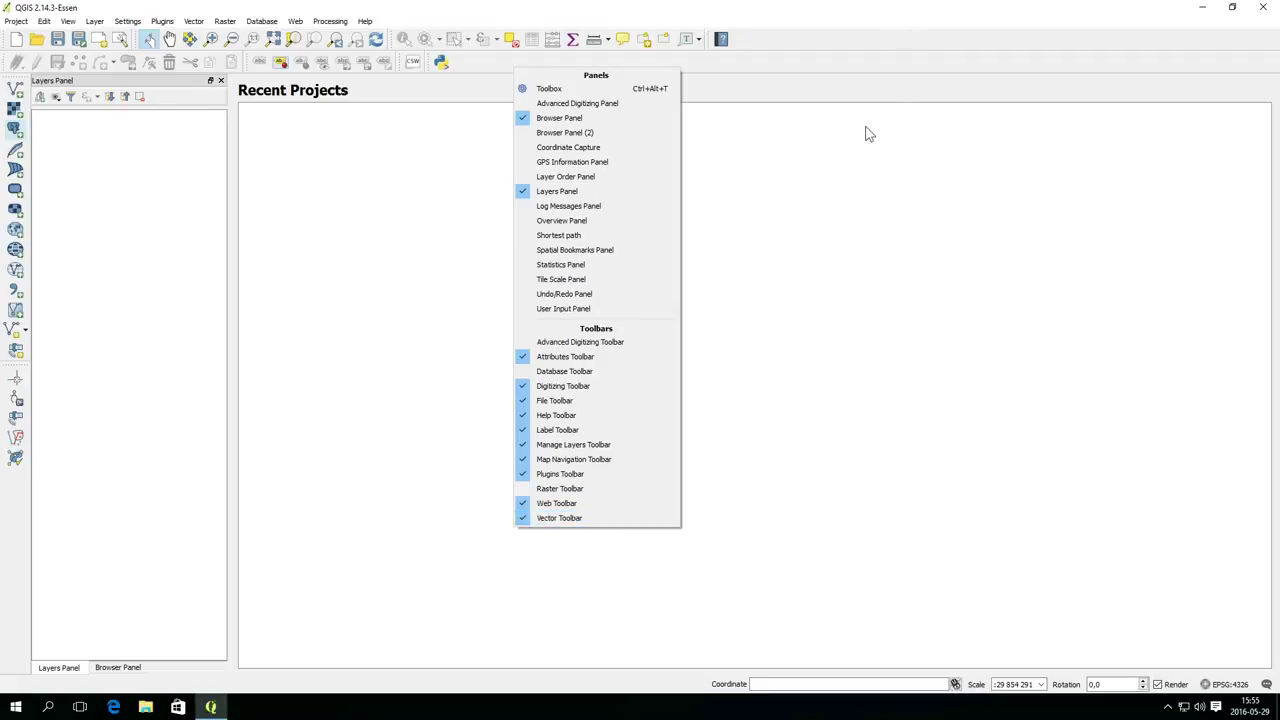
click(880, 72)
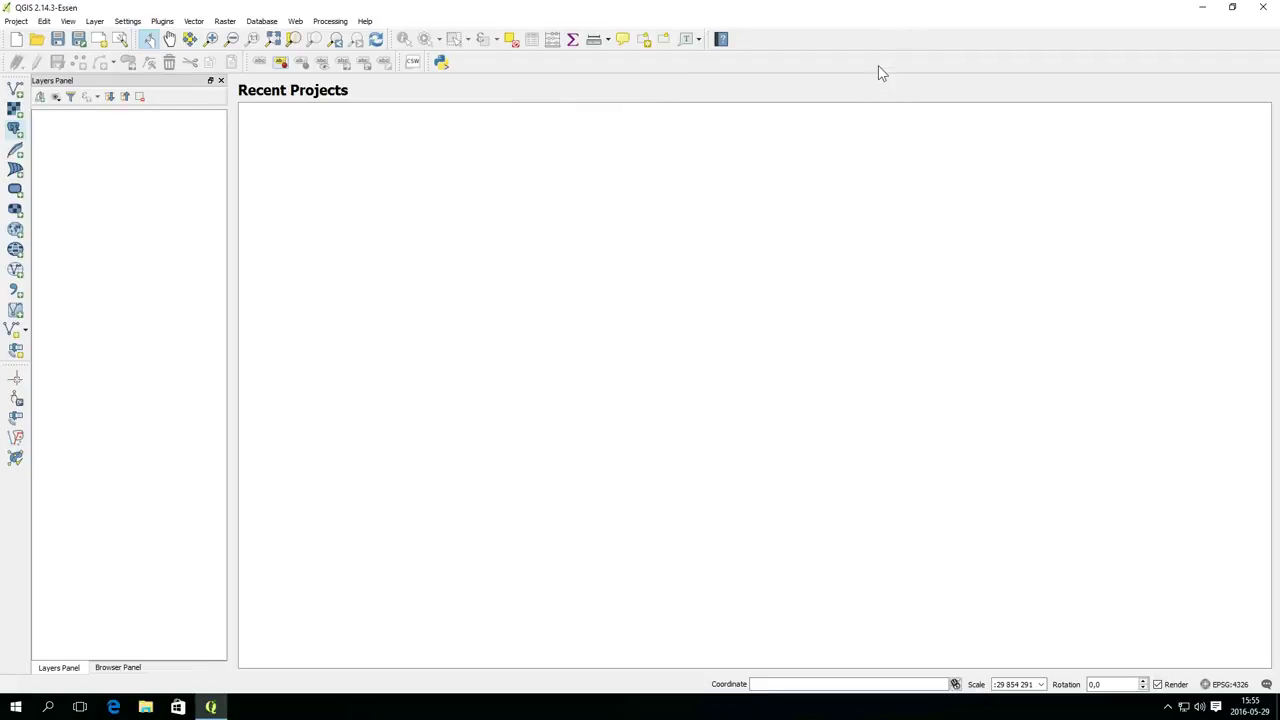
click(16, 21)
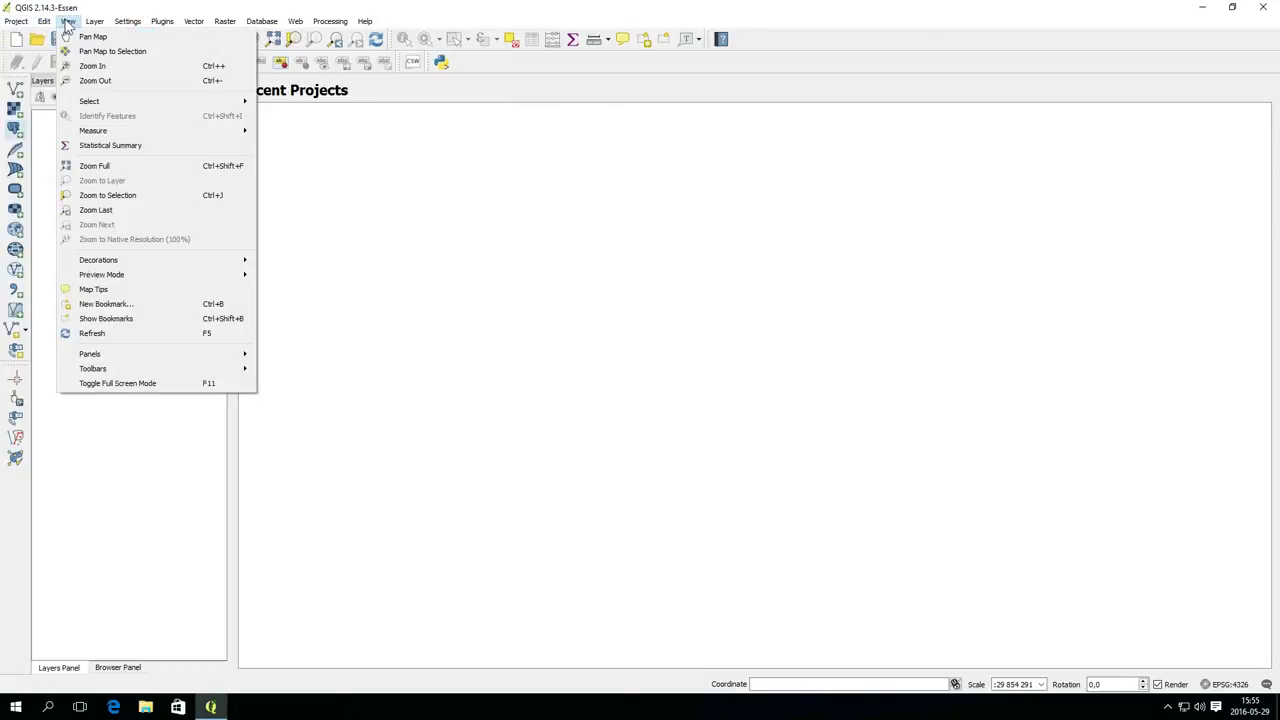
mouse_move(128, 22)
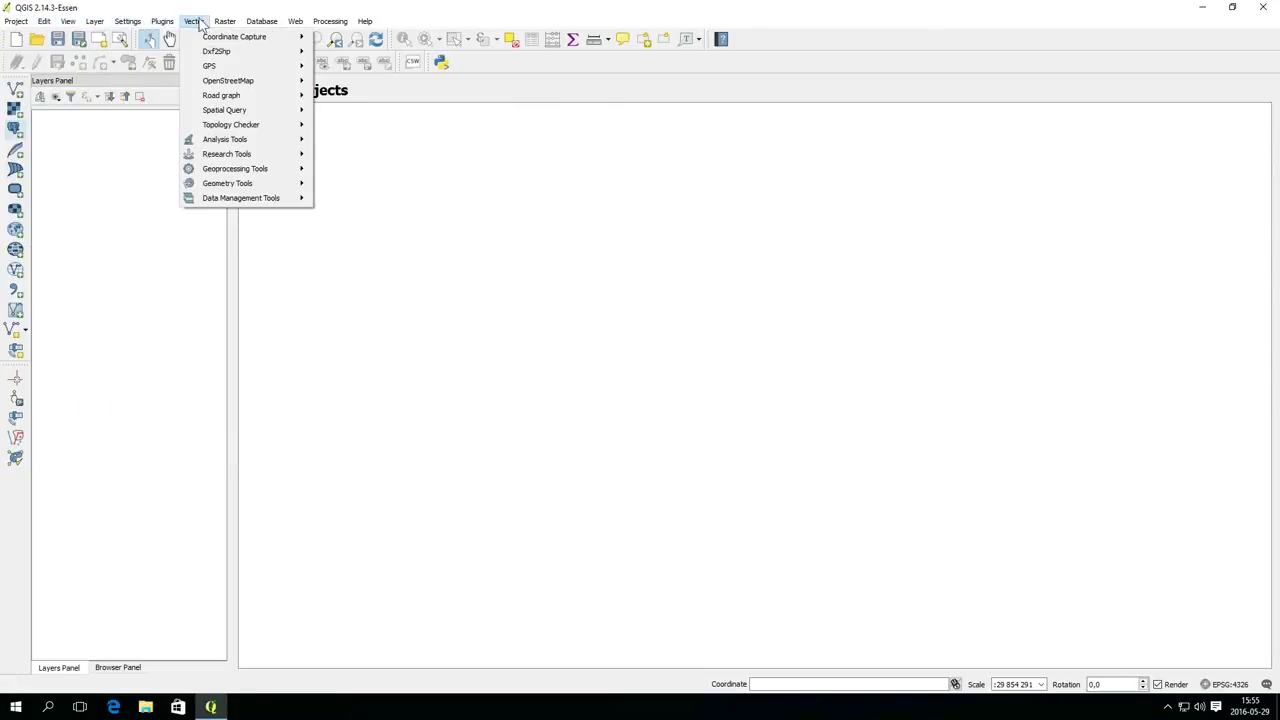
Step: Look over the remaining menus and the coordinate field, view the log messages, and close the Log Messages Panel
mouse_move(305, 26)
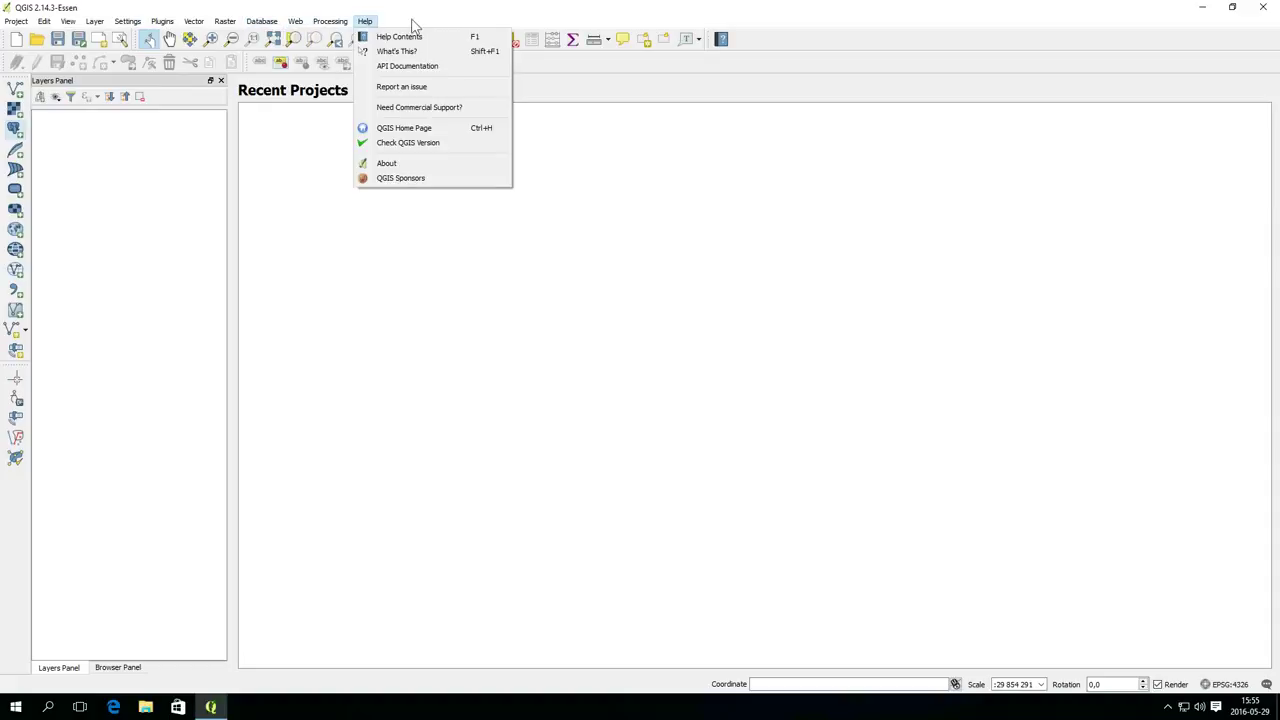
click(416, 27)
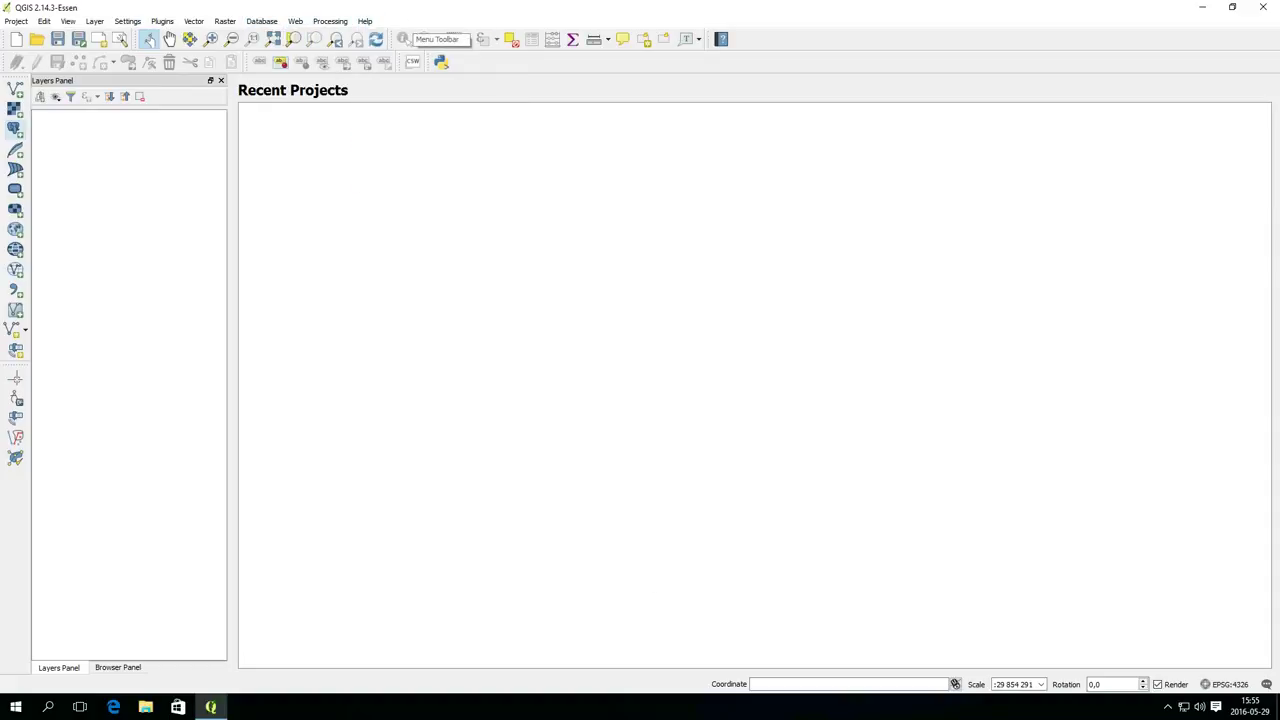
click(898, 684)
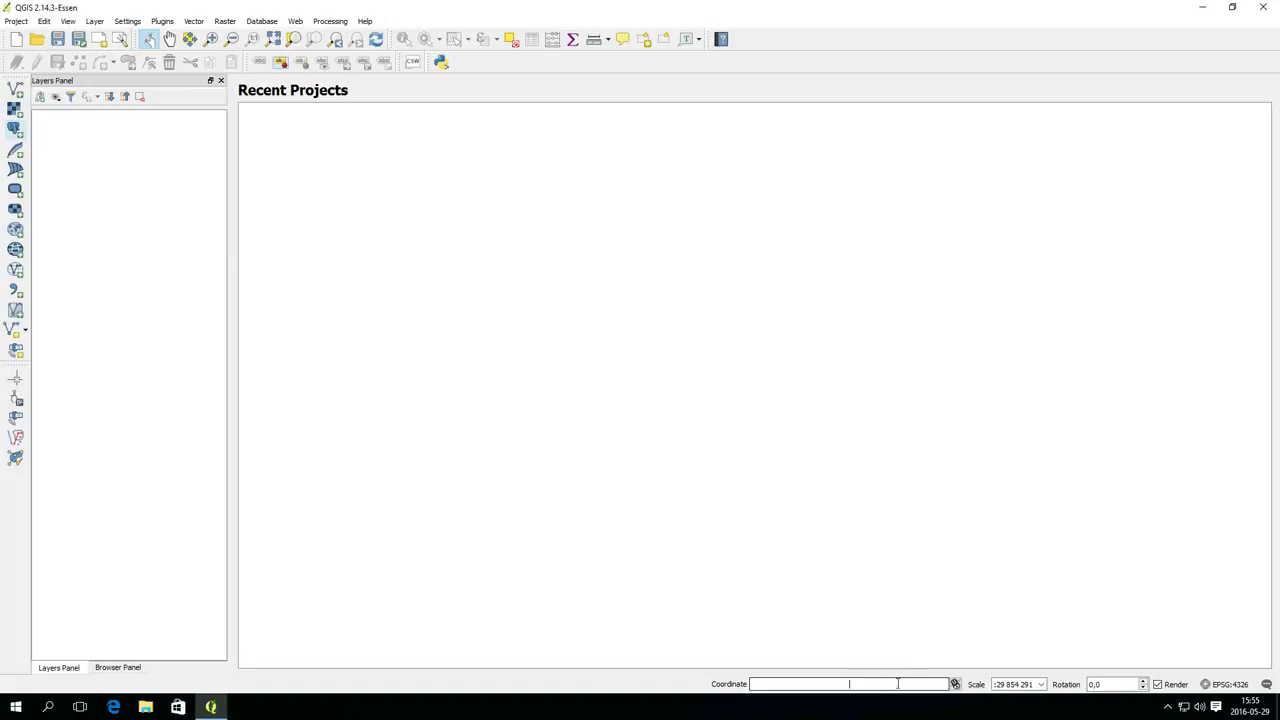
click(1266, 684)
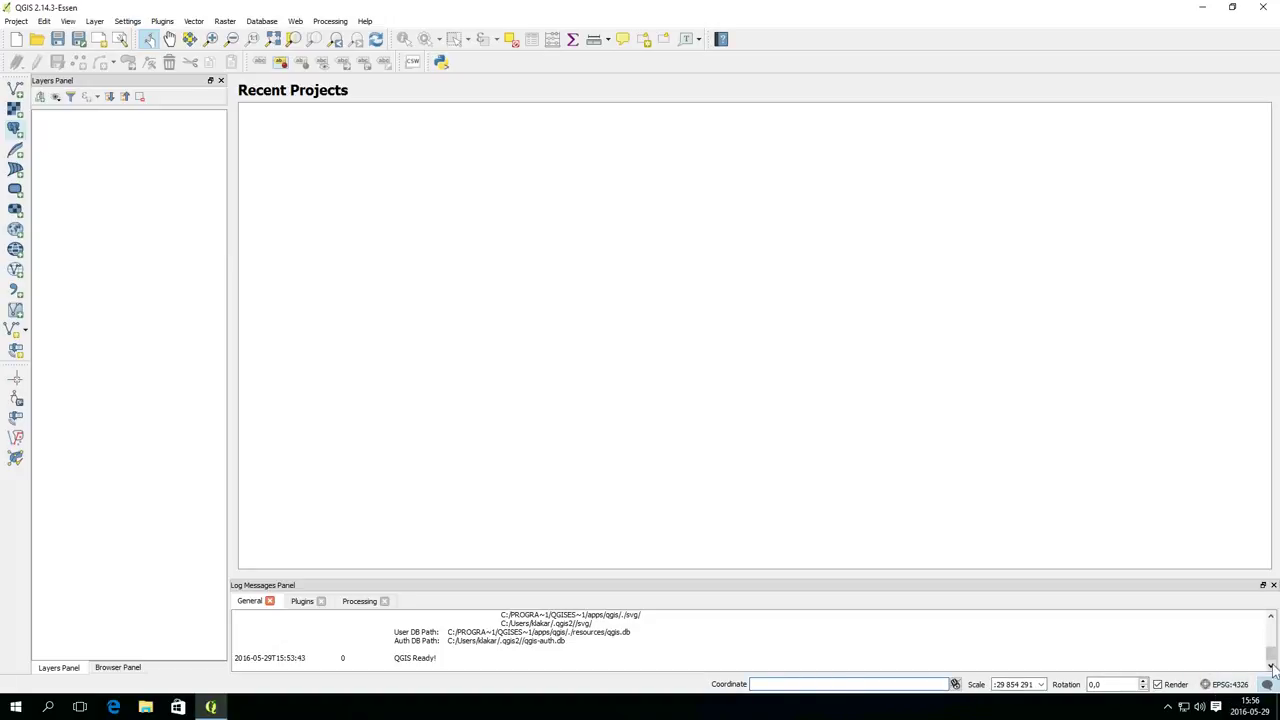
click(1273, 585)
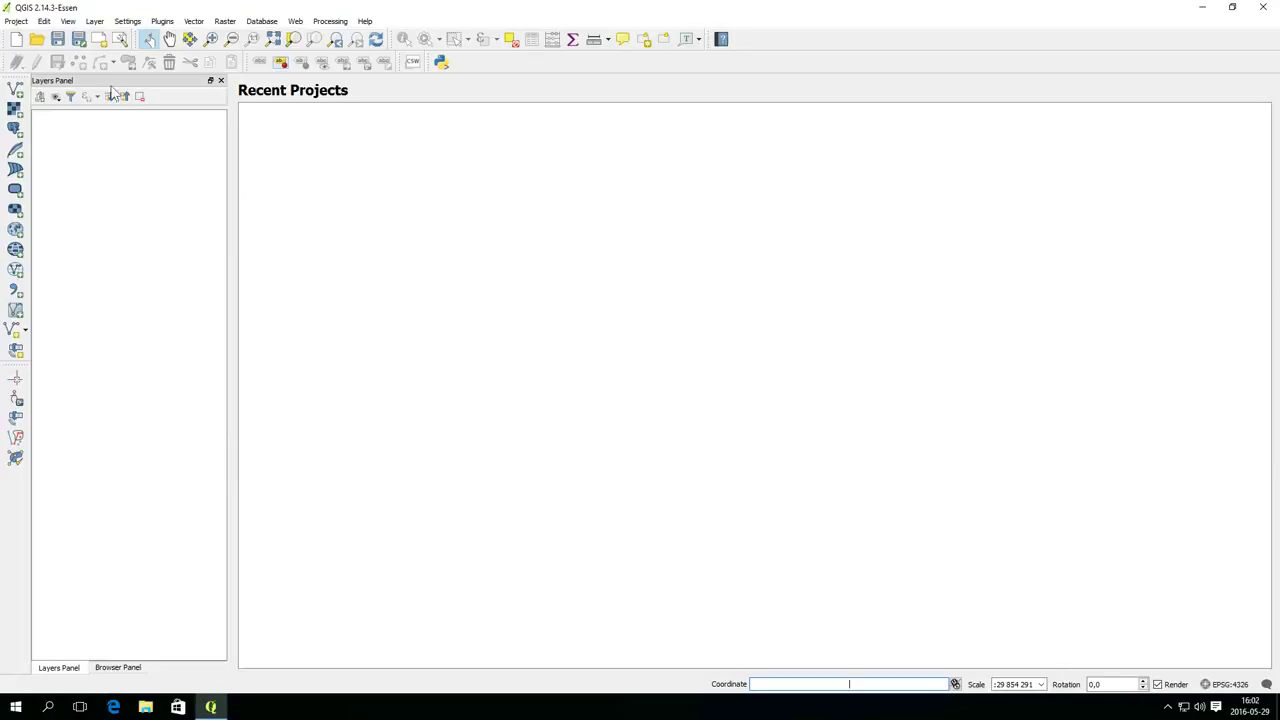
Step: Open the plugin manager, move its dialog over the empty canvas, and search all plugins for "openlay"
click(162, 22)
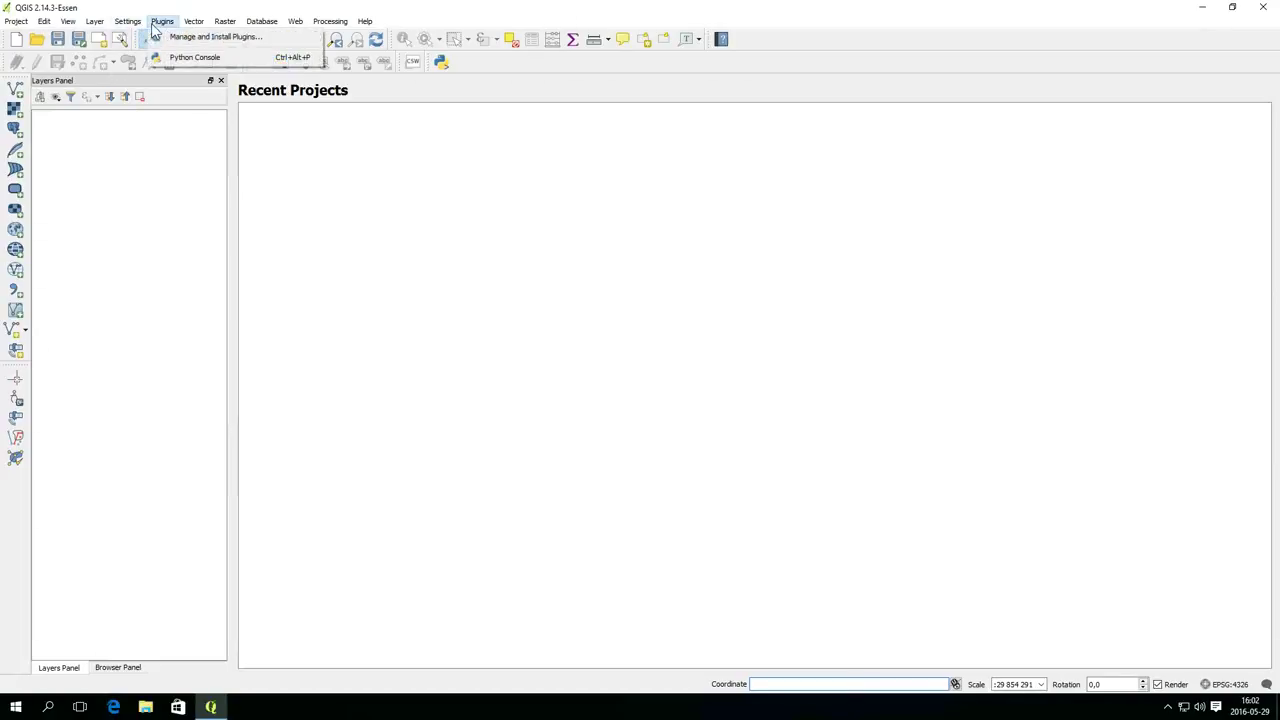
click(210, 38)
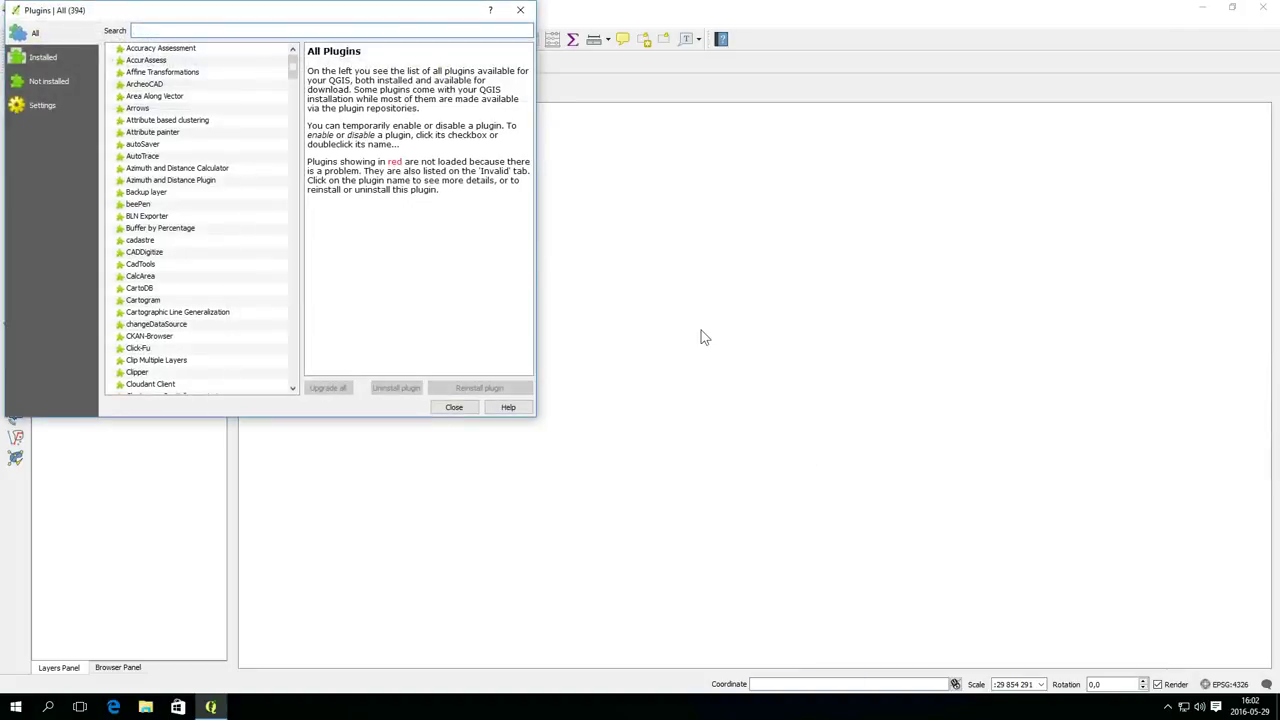
drag(415, 18, 734, 190)
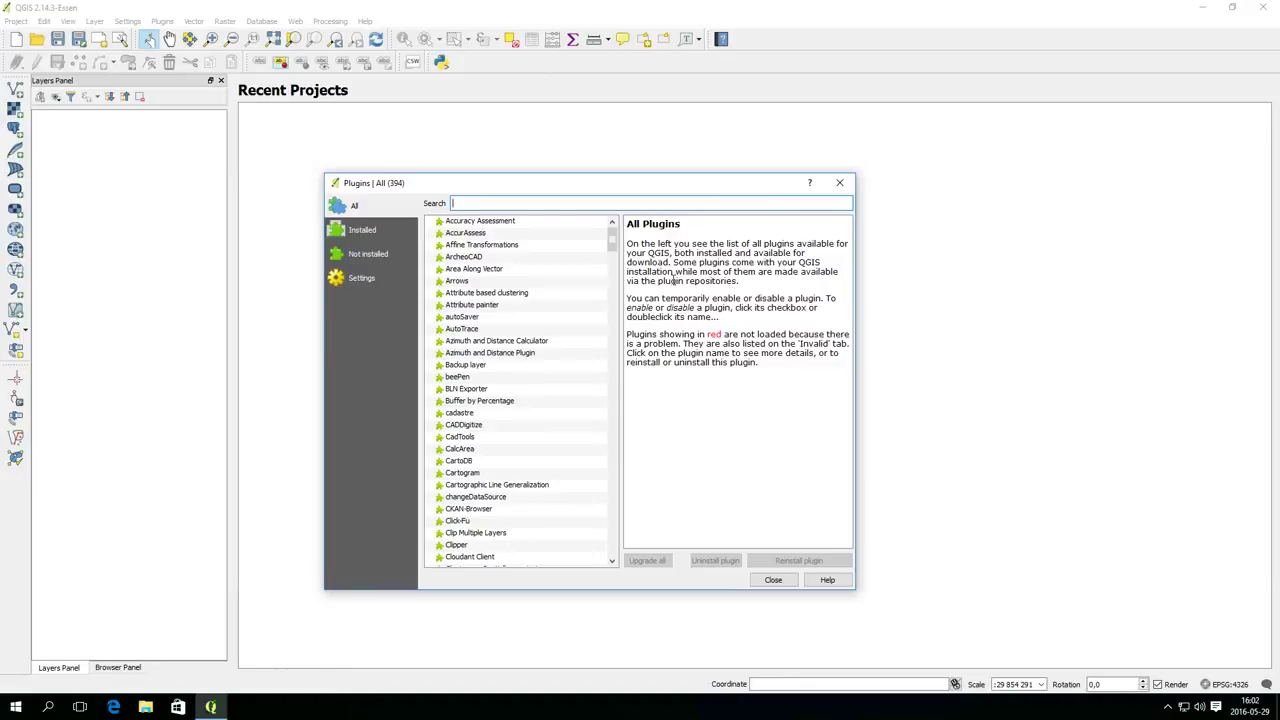
text(open)
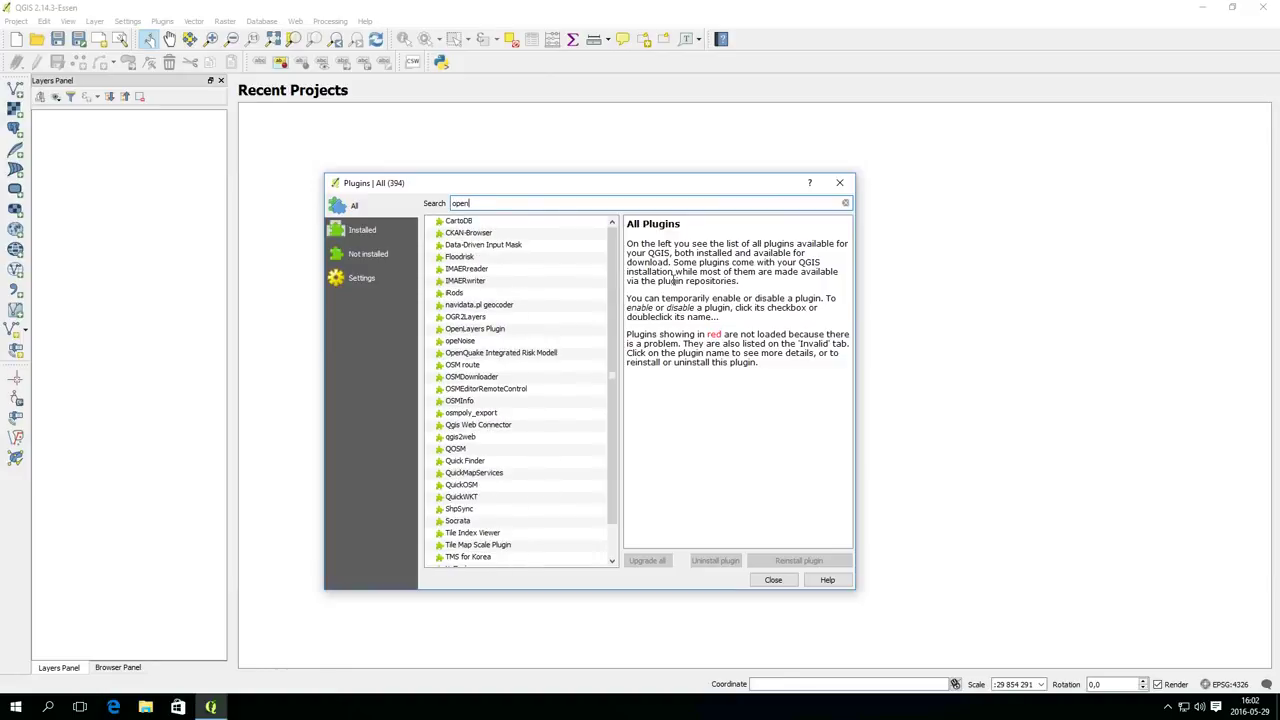
text( la)
key(BackSpace)
key(BackSpace)
key(BackSpace)
text(lay)
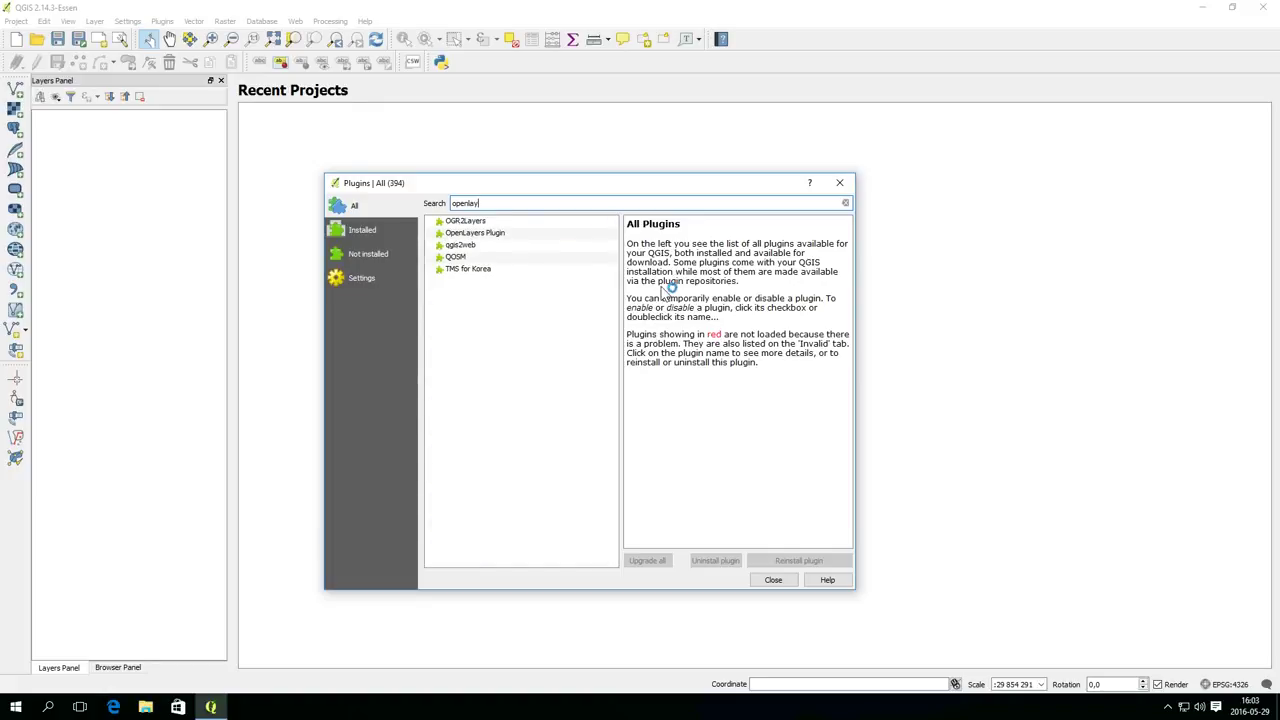
Step: Install the OpenLayers Plugin and close the plugin manager
click(487, 236)
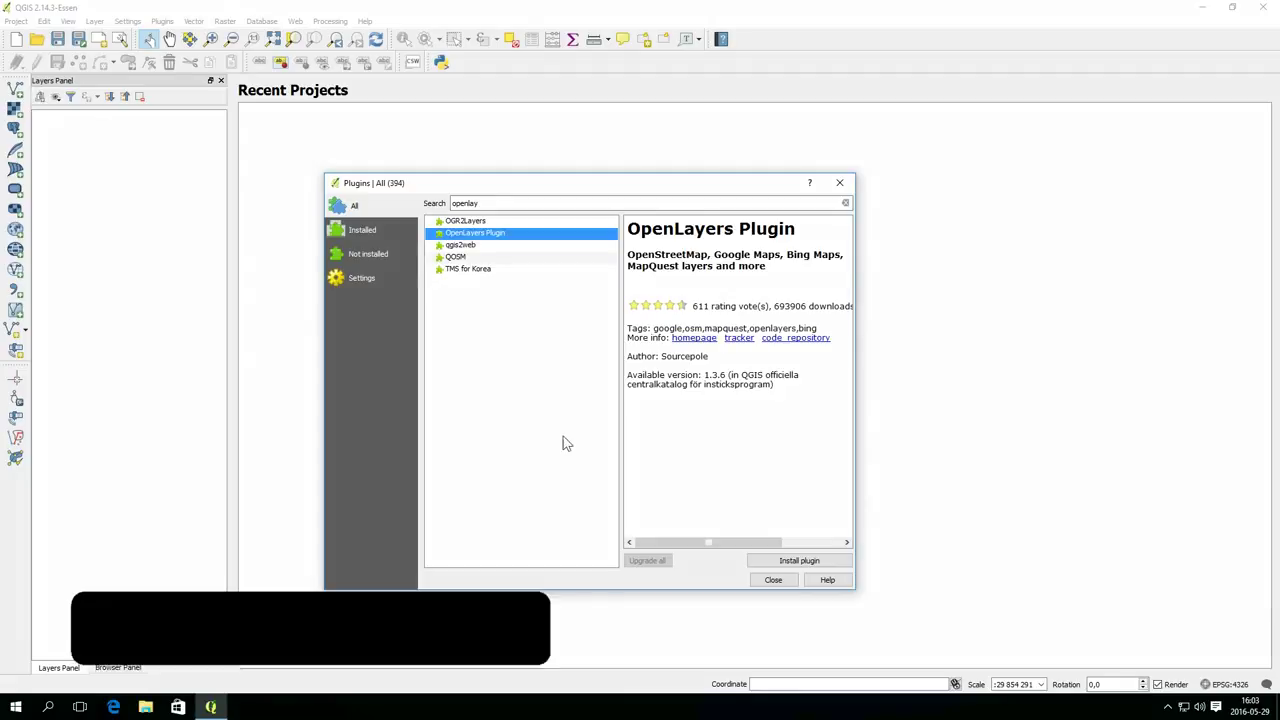
click(792, 563)
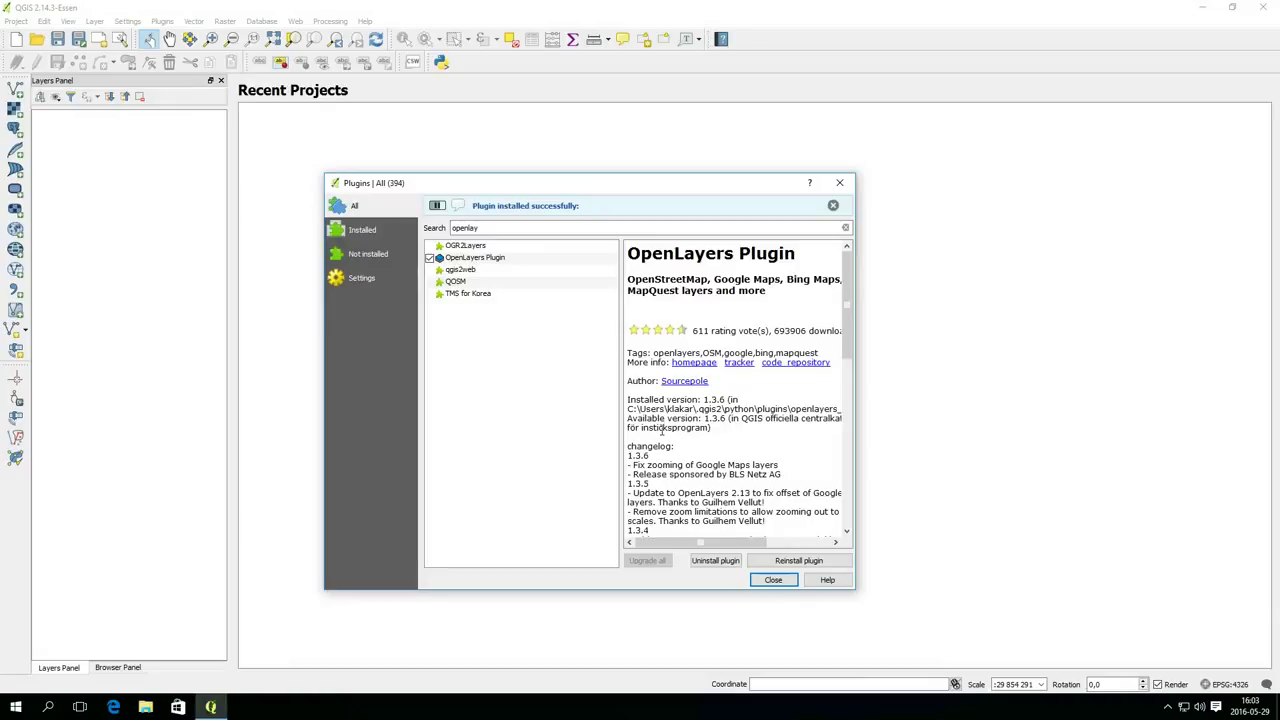
click(771, 583)
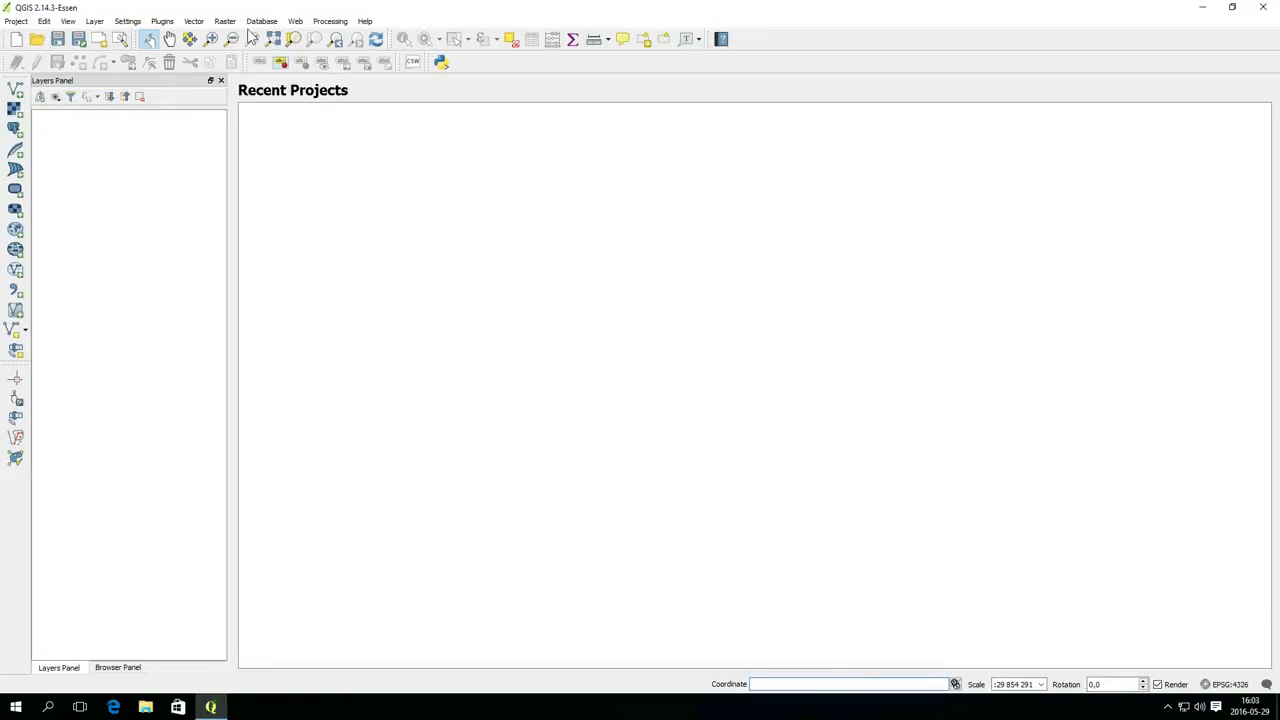
Step: Add the OpenStreetMap base map to the project through the OpenLayers plugin
click(295, 21)
mouse_move(318, 40)
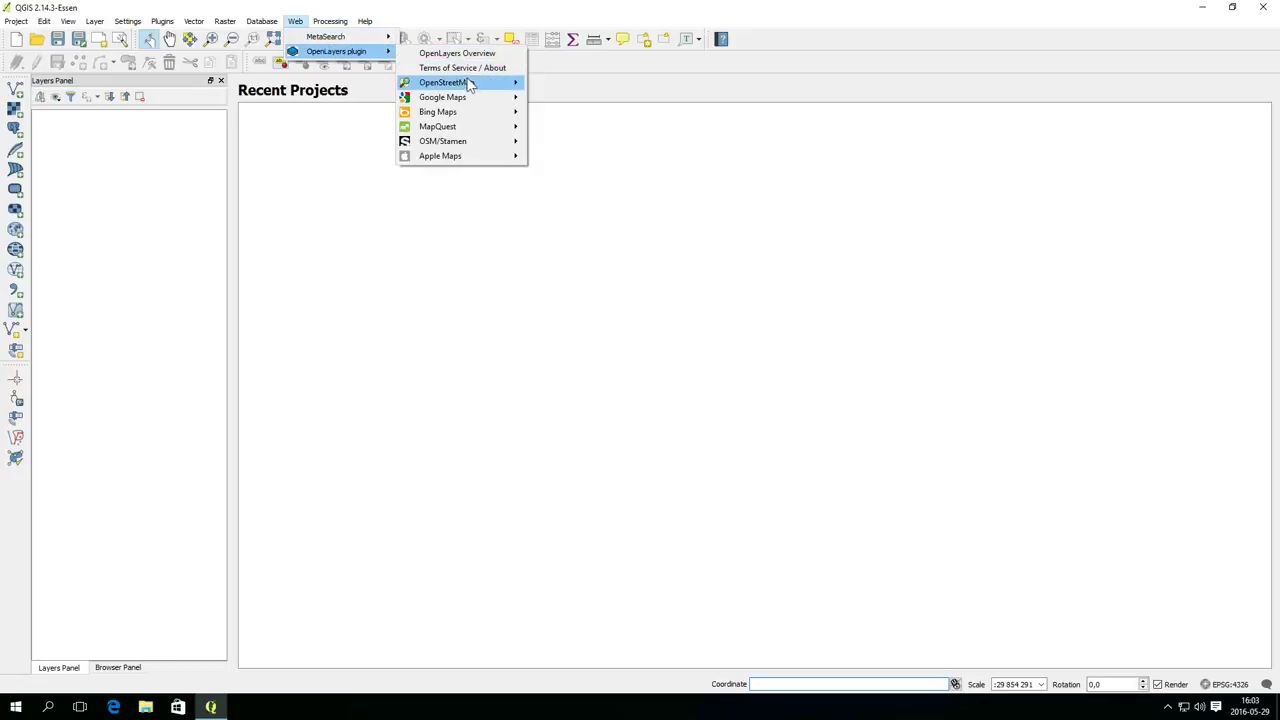
mouse_move(470, 85)
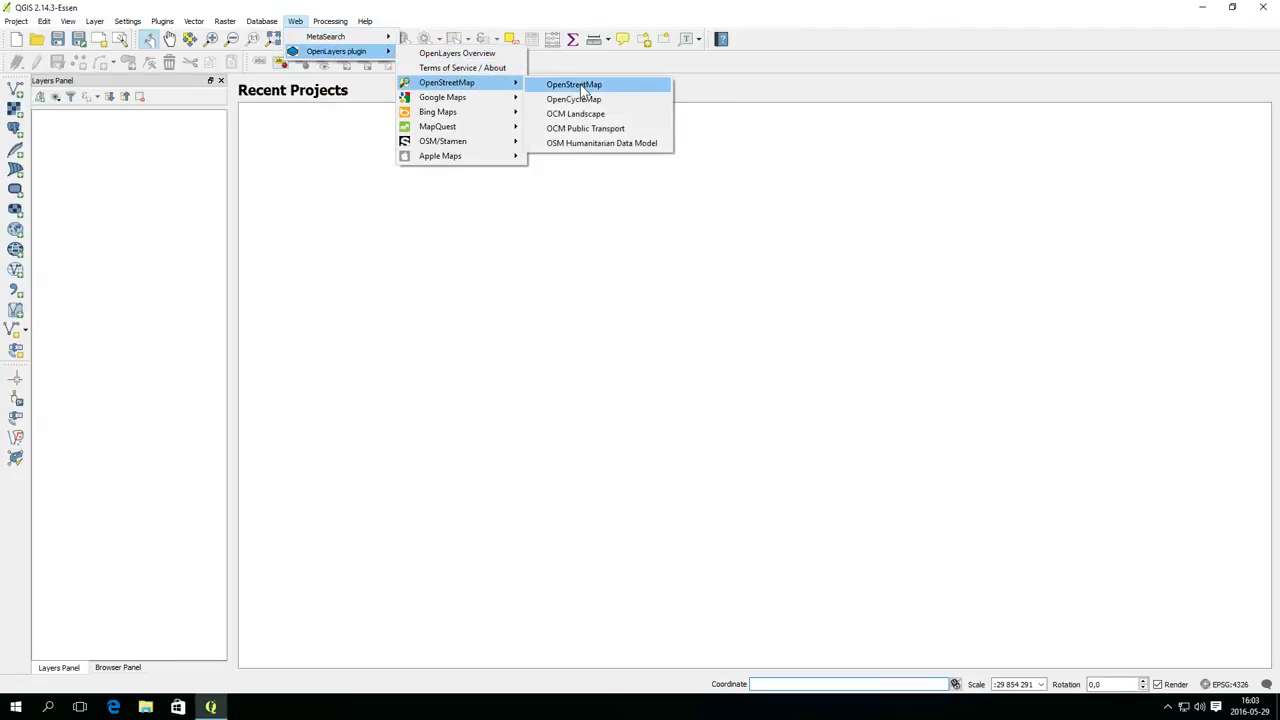
click(583, 86)
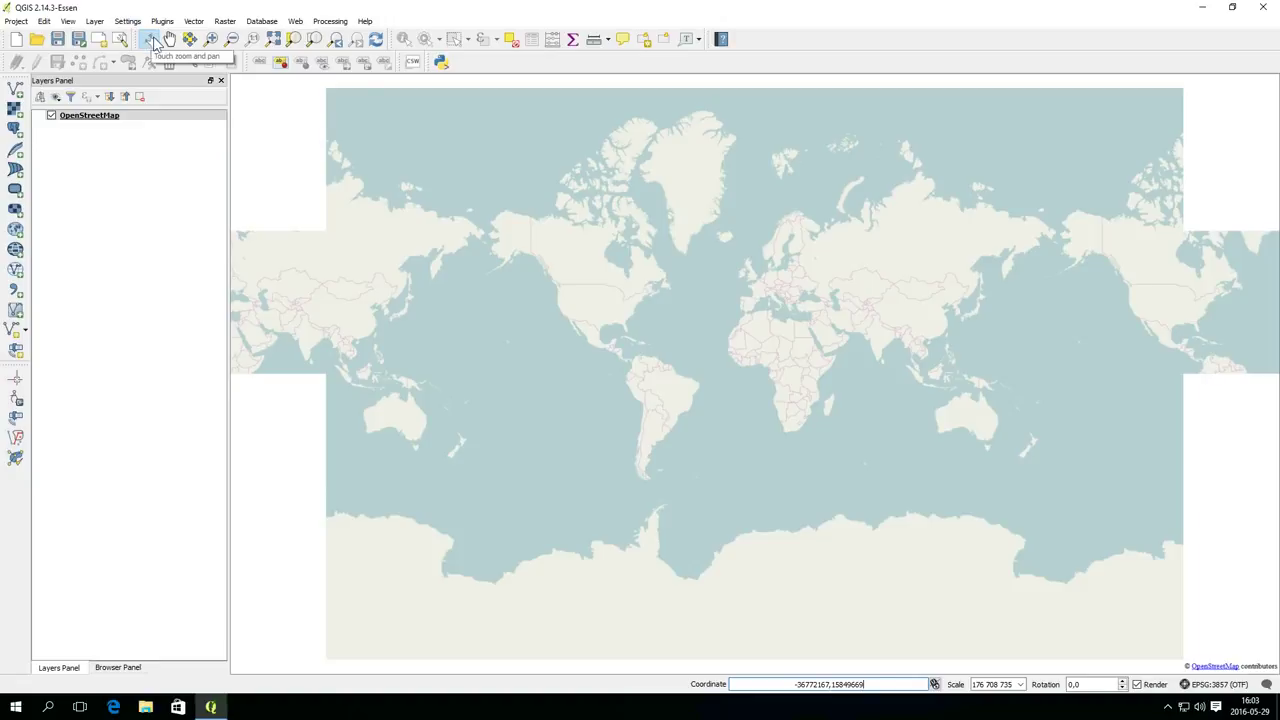
Step: Float the map navigation toolbar over the canvas and pan the world map a short distance
drag(140, 40, 351, 145)
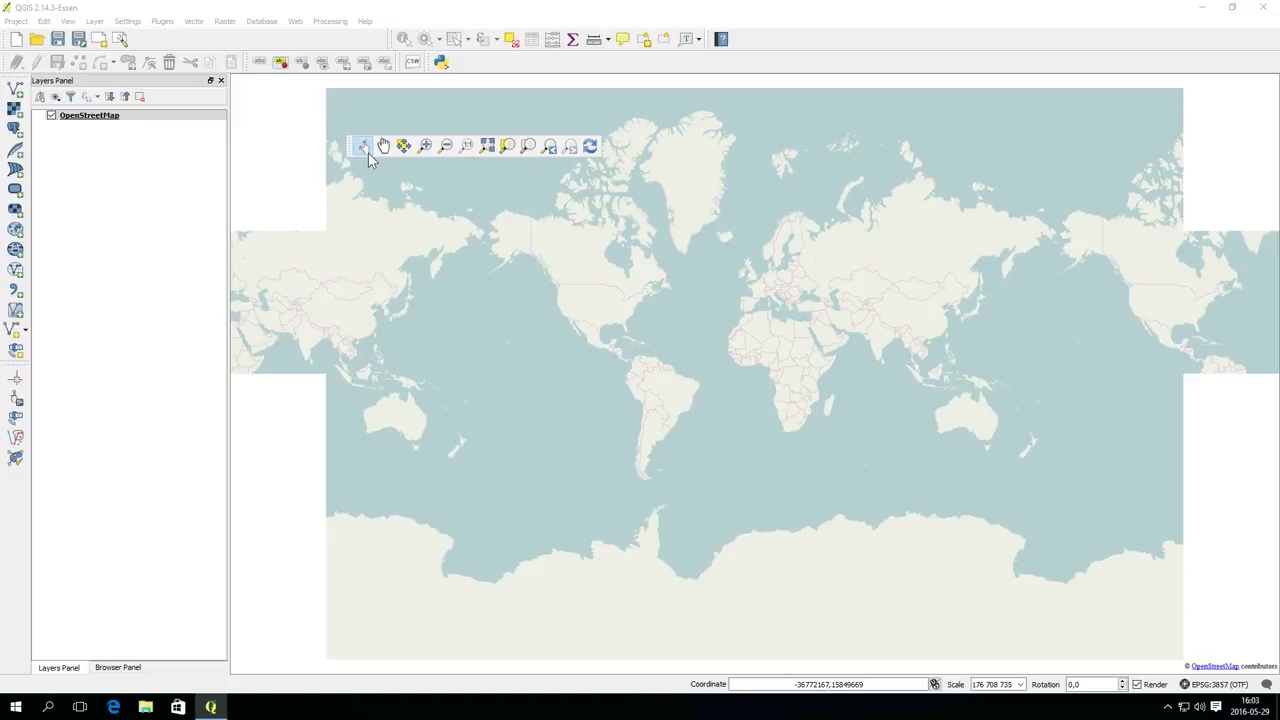
click(385, 148)
drag(671, 329, 632, 337)
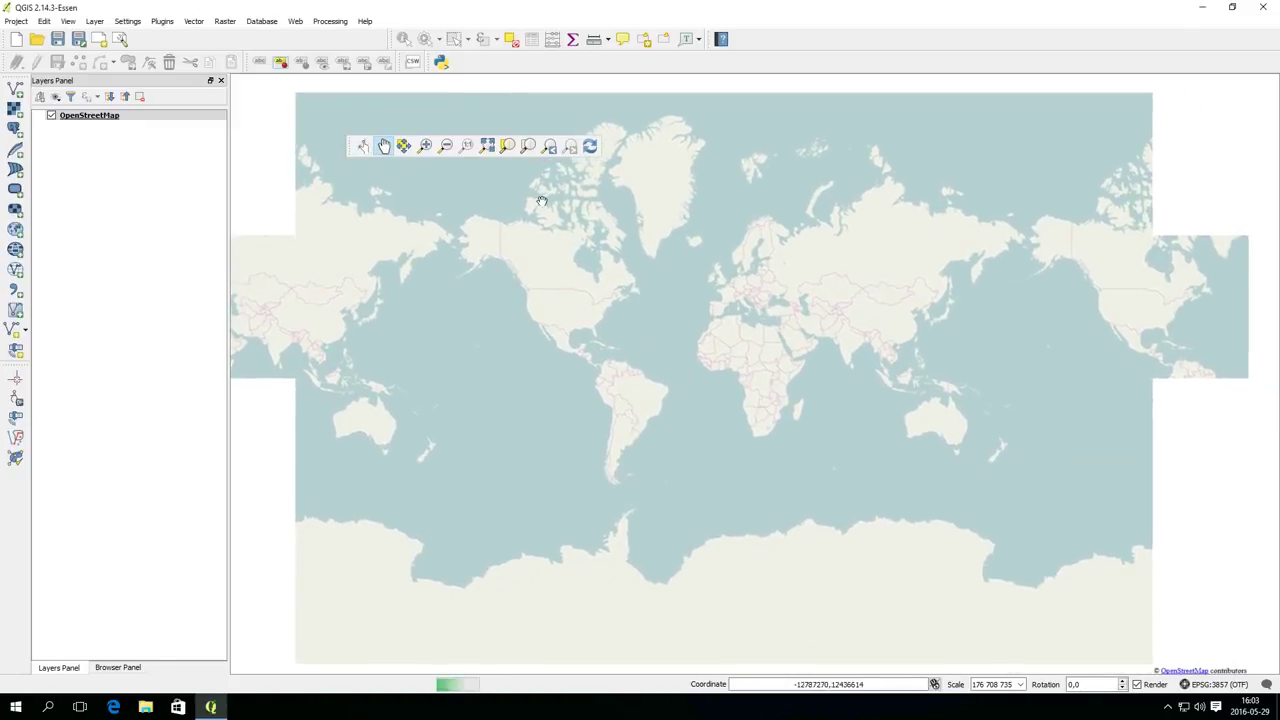
Step: Try Zoom In with a rectangle from Greenland to Europe, and Zoom Out with a rectangle over Europe
click(426, 146)
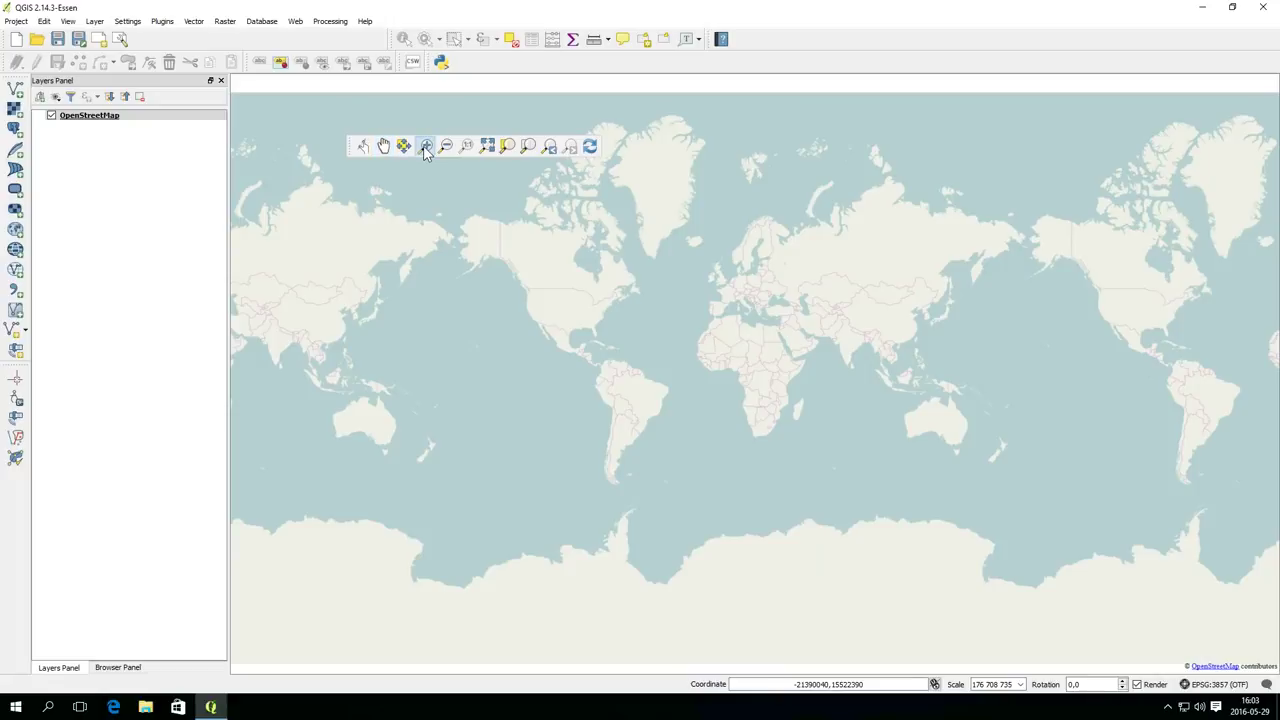
drag(646, 234, 813, 331)
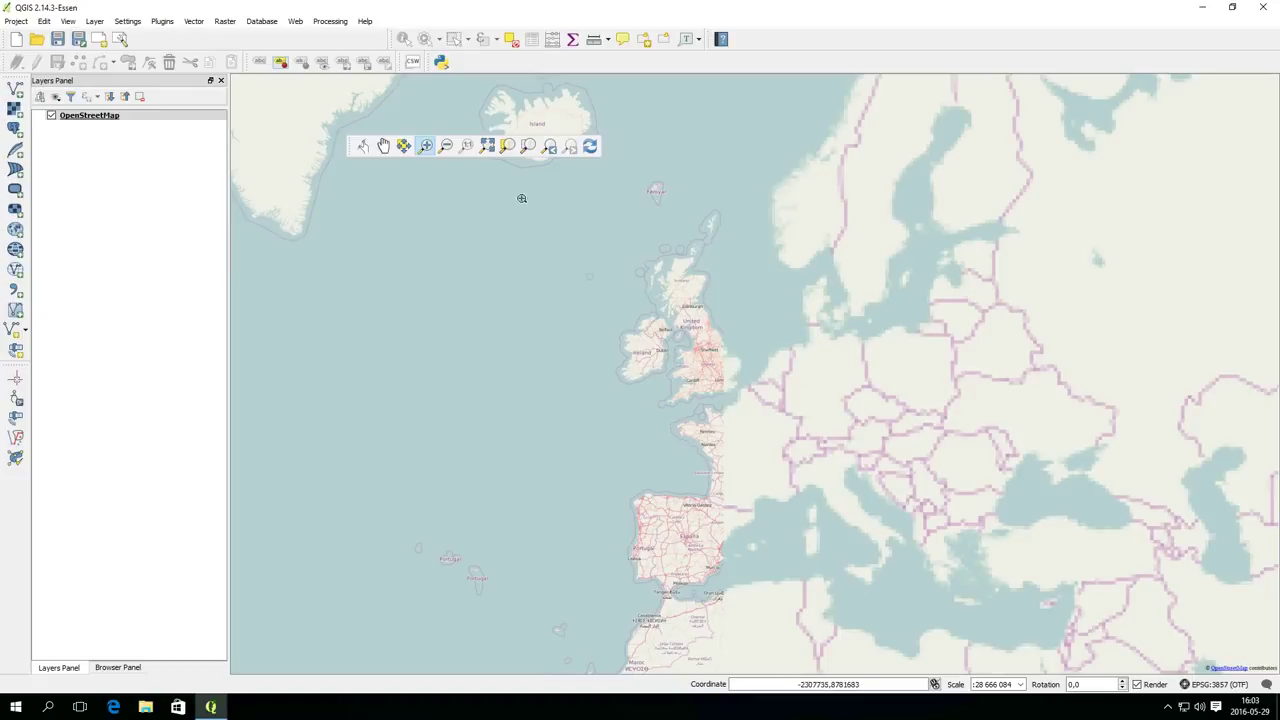
click(448, 147)
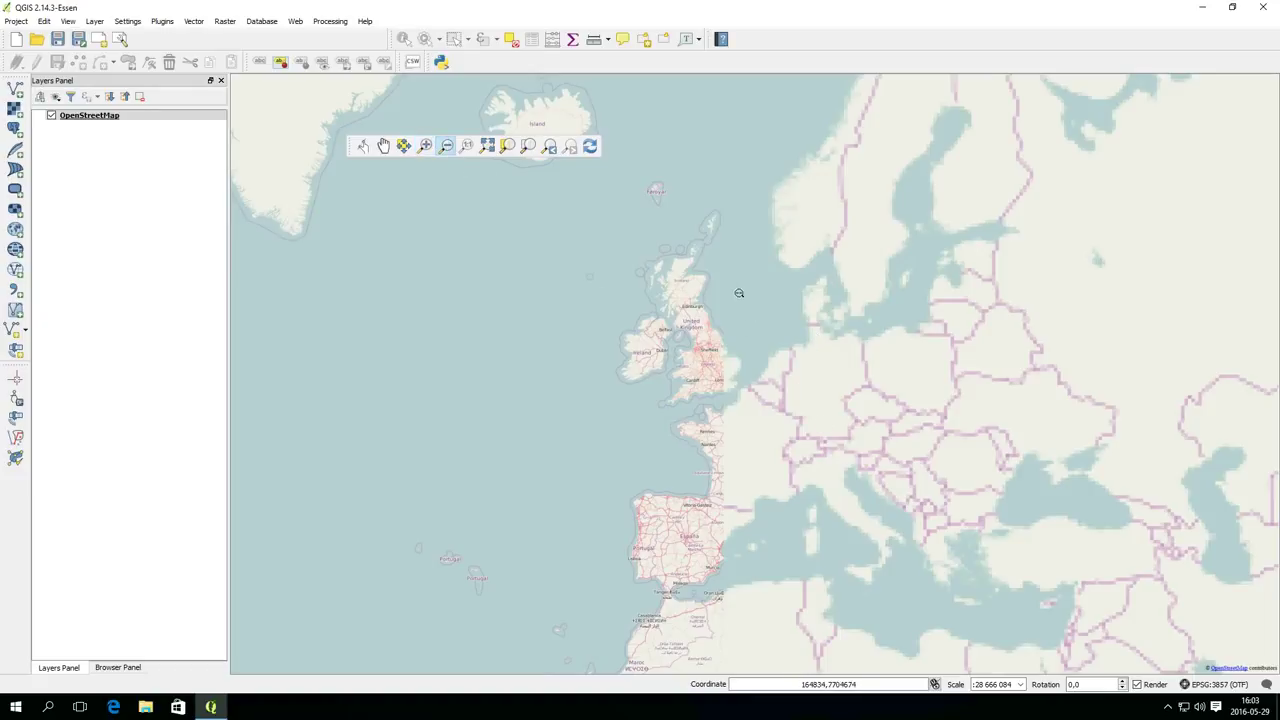
drag(493, 245, 1114, 543)
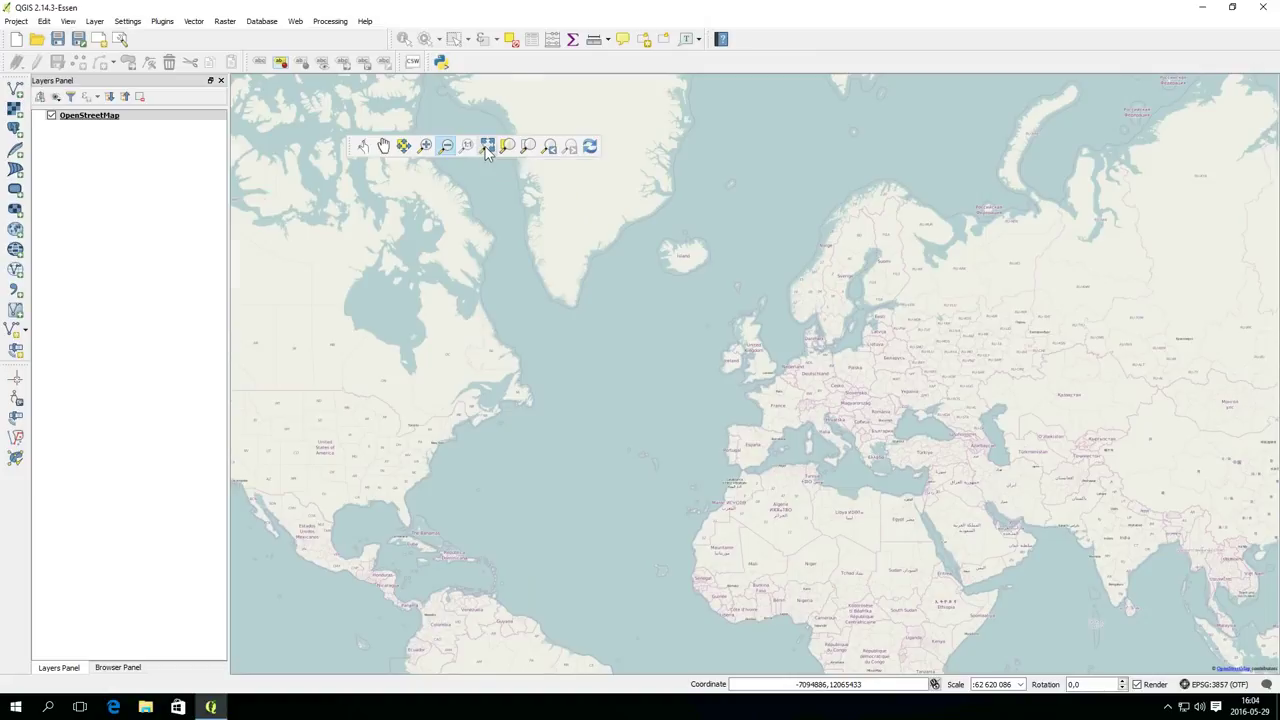
Step: Switch between the full extent and the previous view, refresh the map, and dock the navigation toolbar back in its original place
click(487, 147)
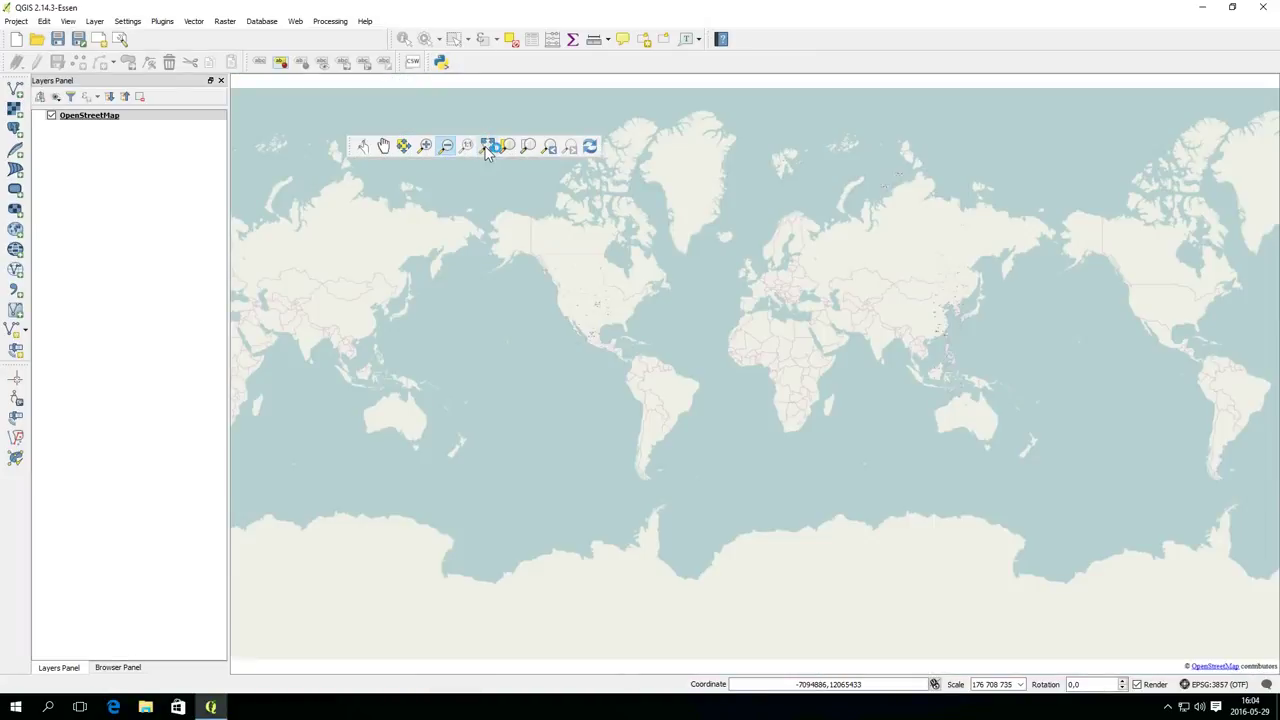
click(556, 148)
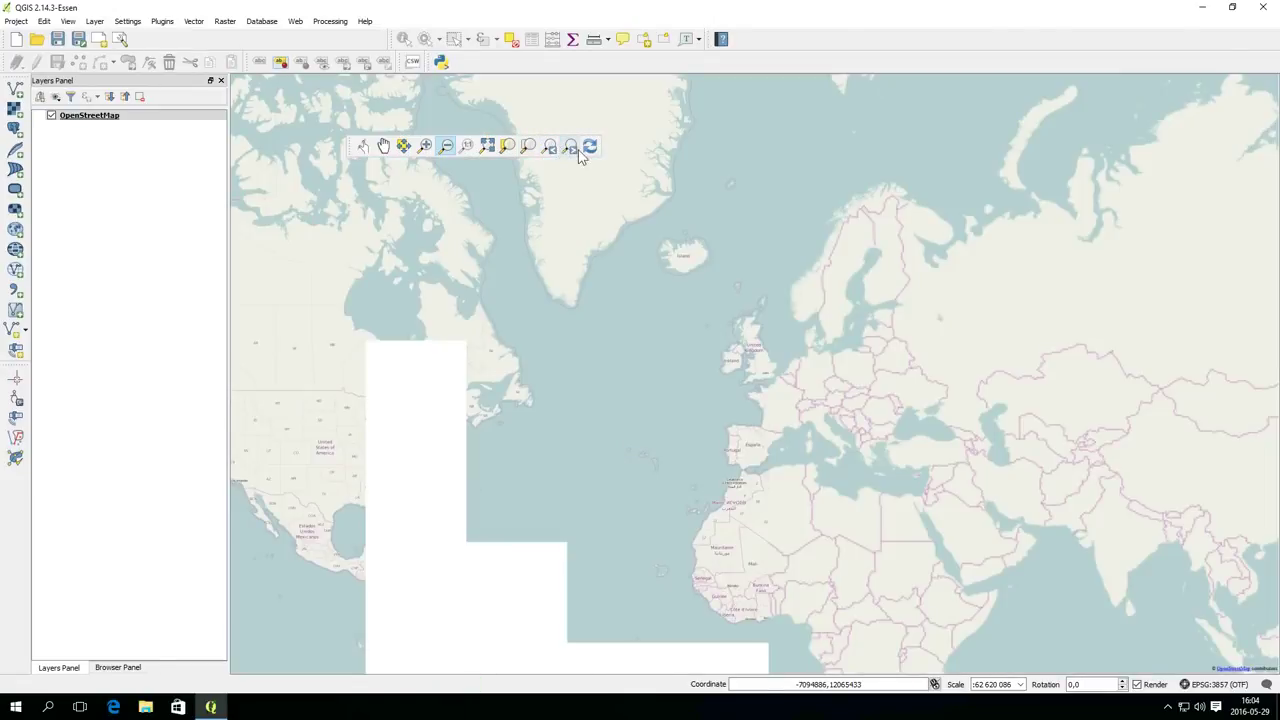
click(589, 148)
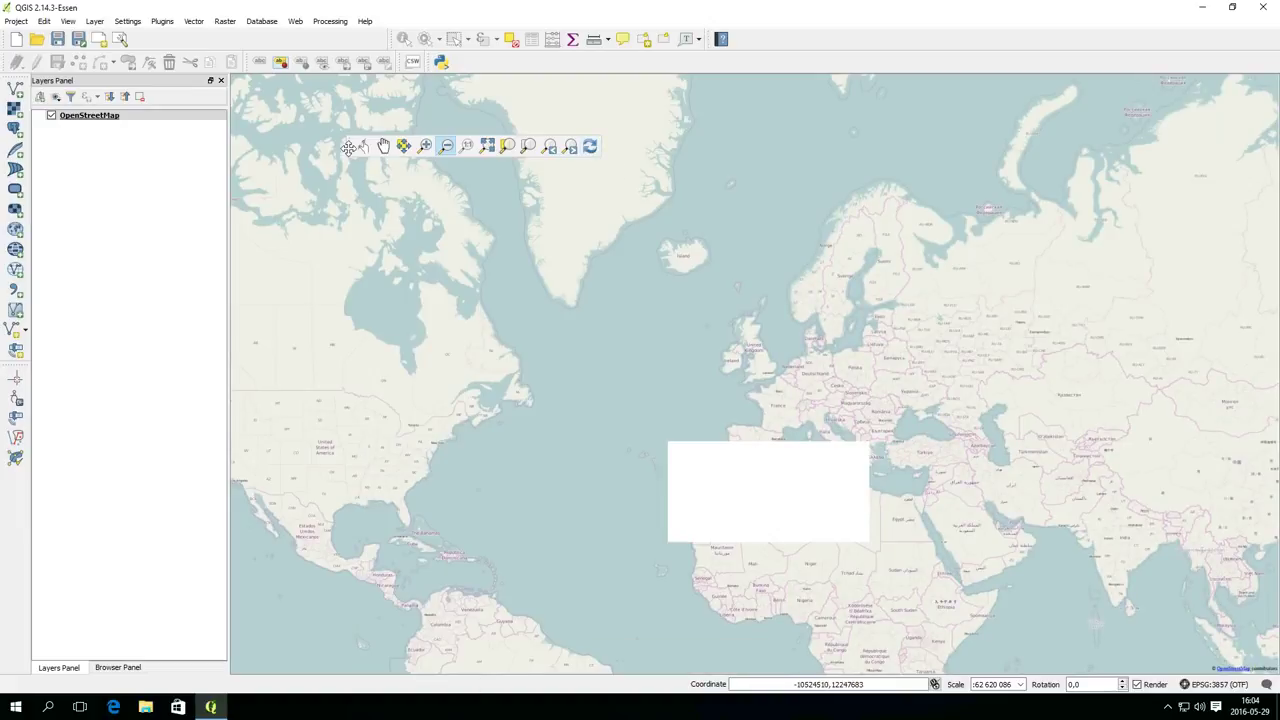
drag(352, 146, 142, 39)
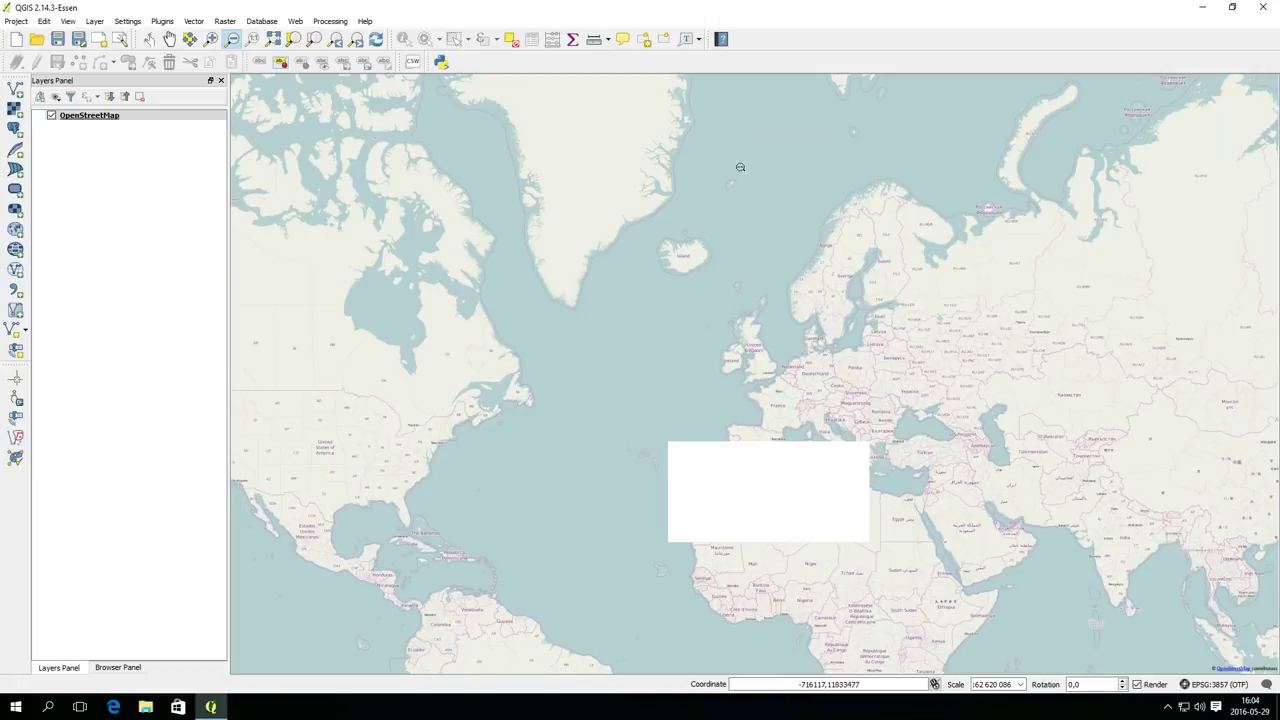
Step: With the Pan tool active, zoom in on southern Sweden and shift the map to show it with Denmark
click(170, 39)
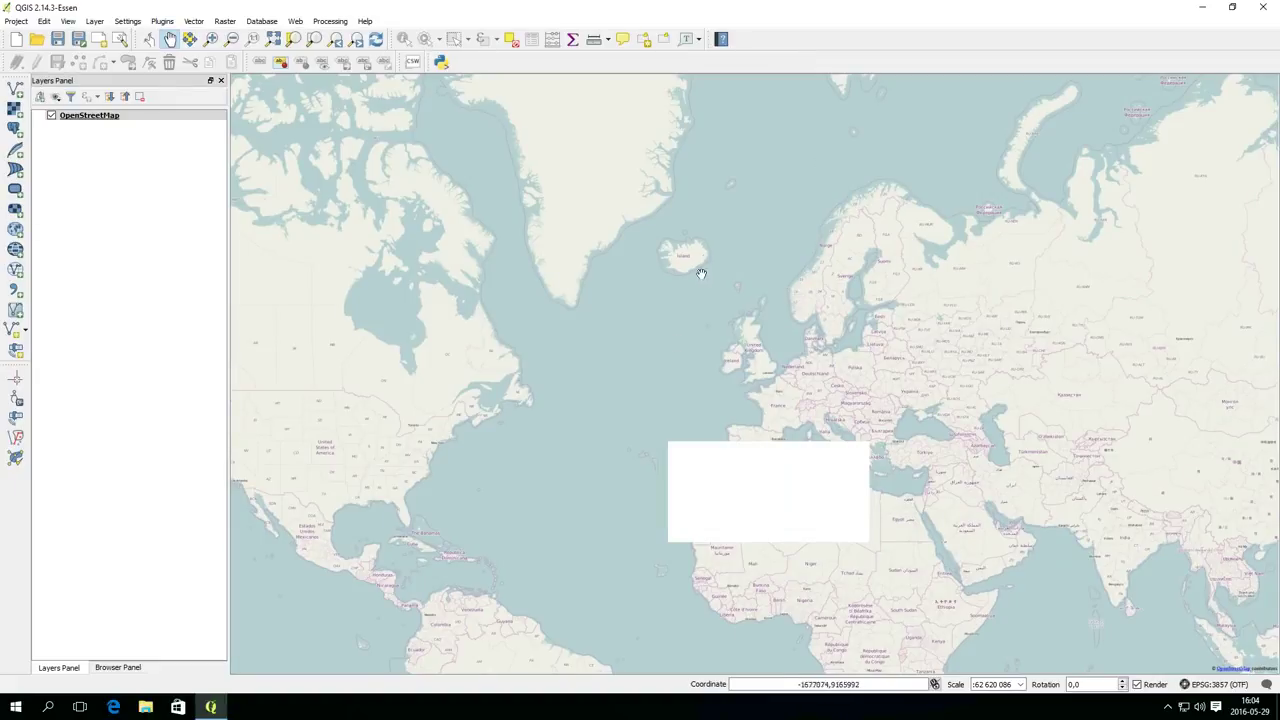
scroll(831, 322, up, 6)
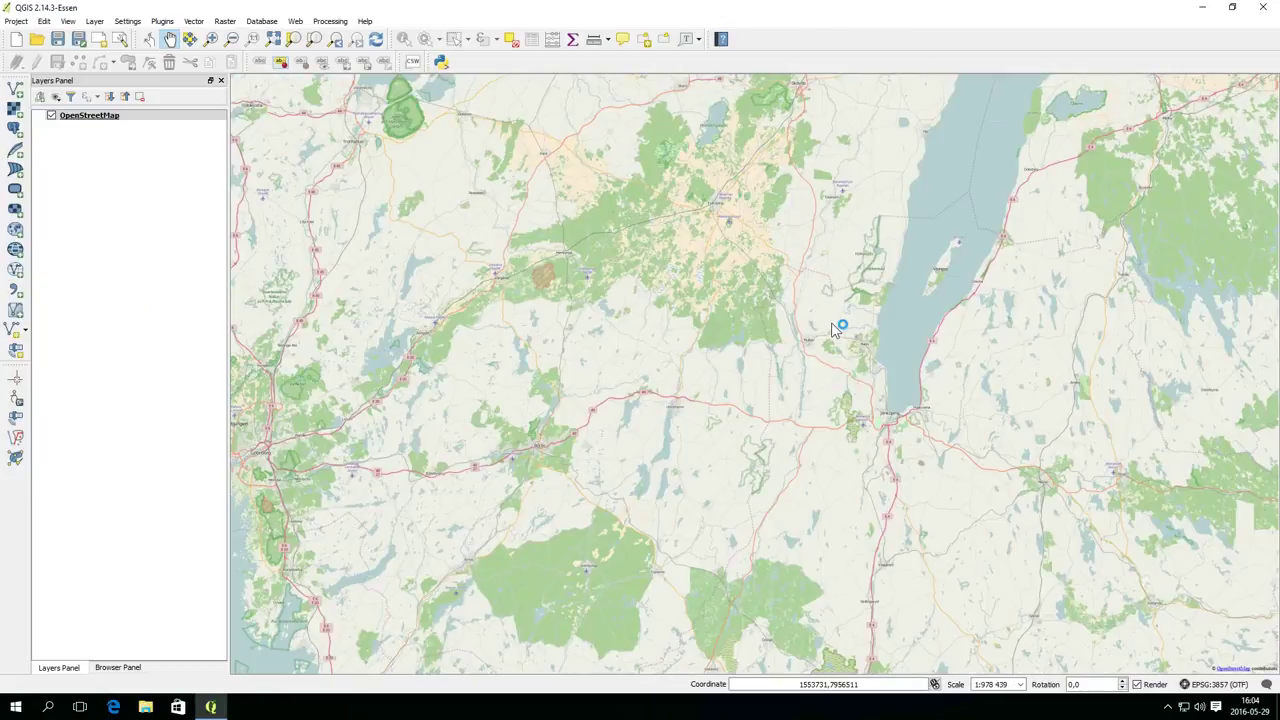
scroll(831, 323, down, 2)
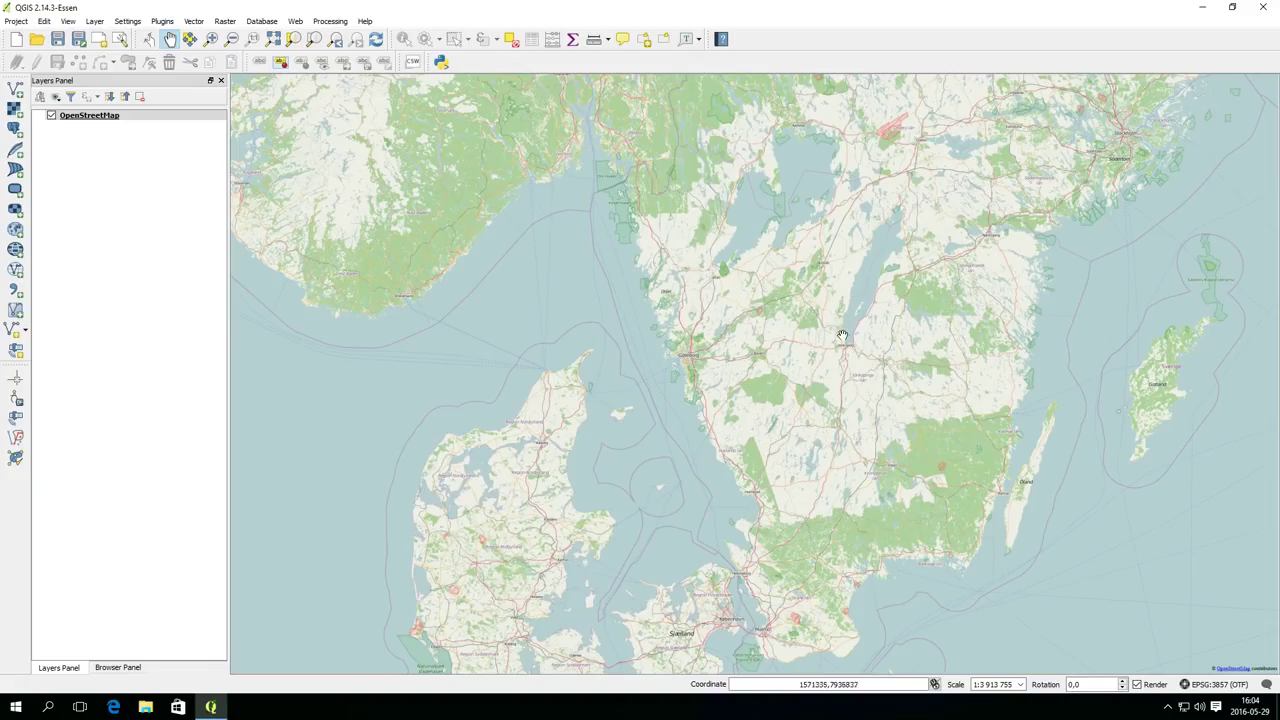
drag(842, 335, 797, 366)
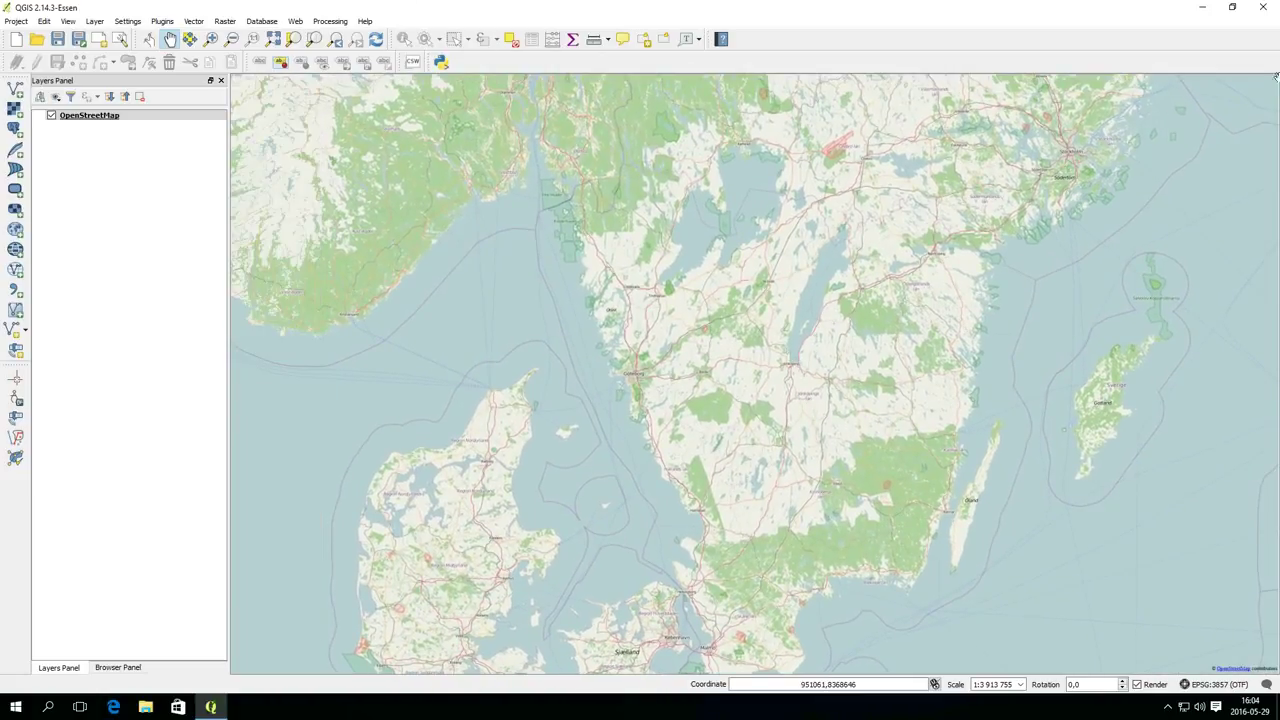
Step: With the Zoom In tool active, zoom in on the island off Sweden's south-east coast and pan to frame it fully
click(212, 40)
drag(789, 380, 648, 289)
drag(937, 426, 968, 282)
scroll(703, 517, up, 2)
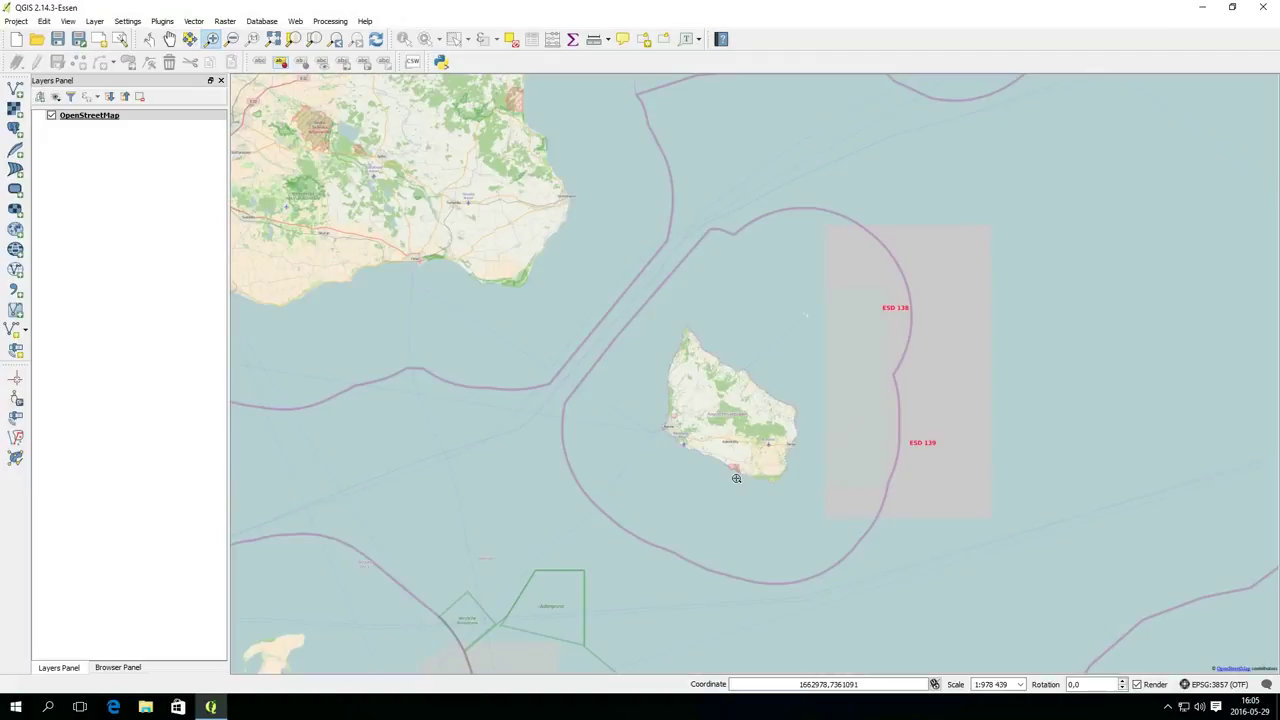
scroll(739, 480, up, 2)
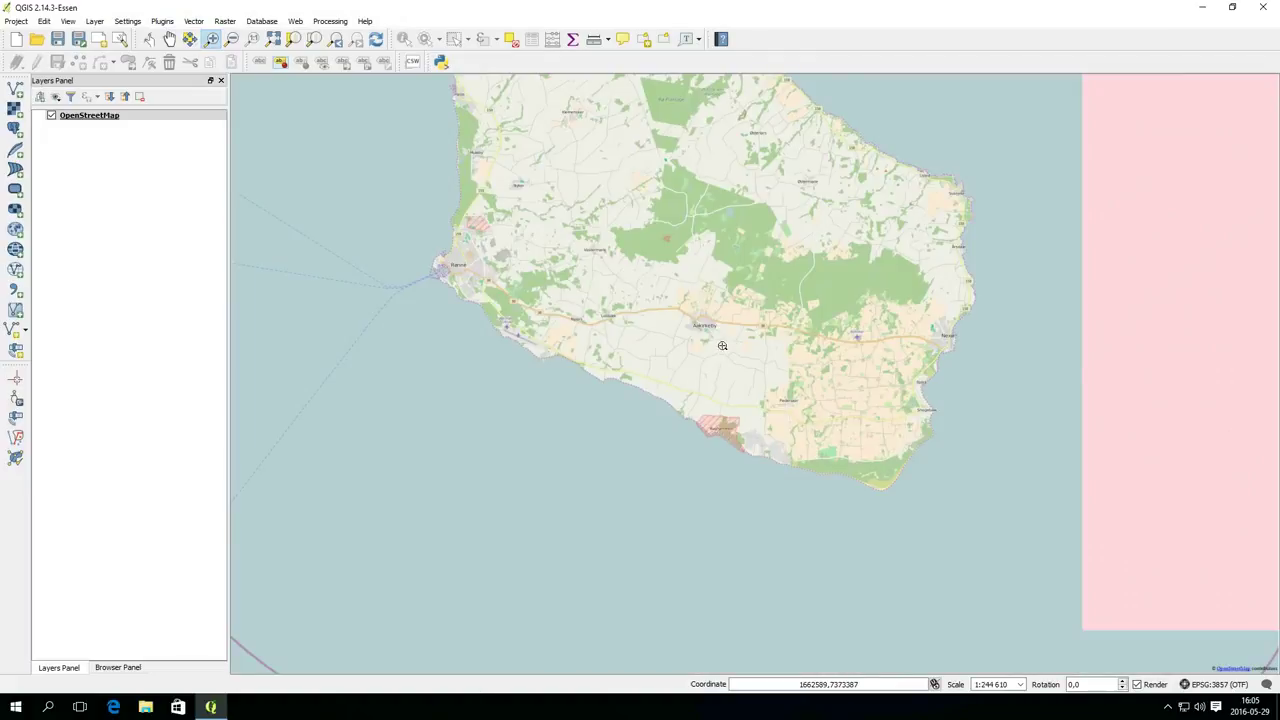
drag(722, 345, 802, 524)
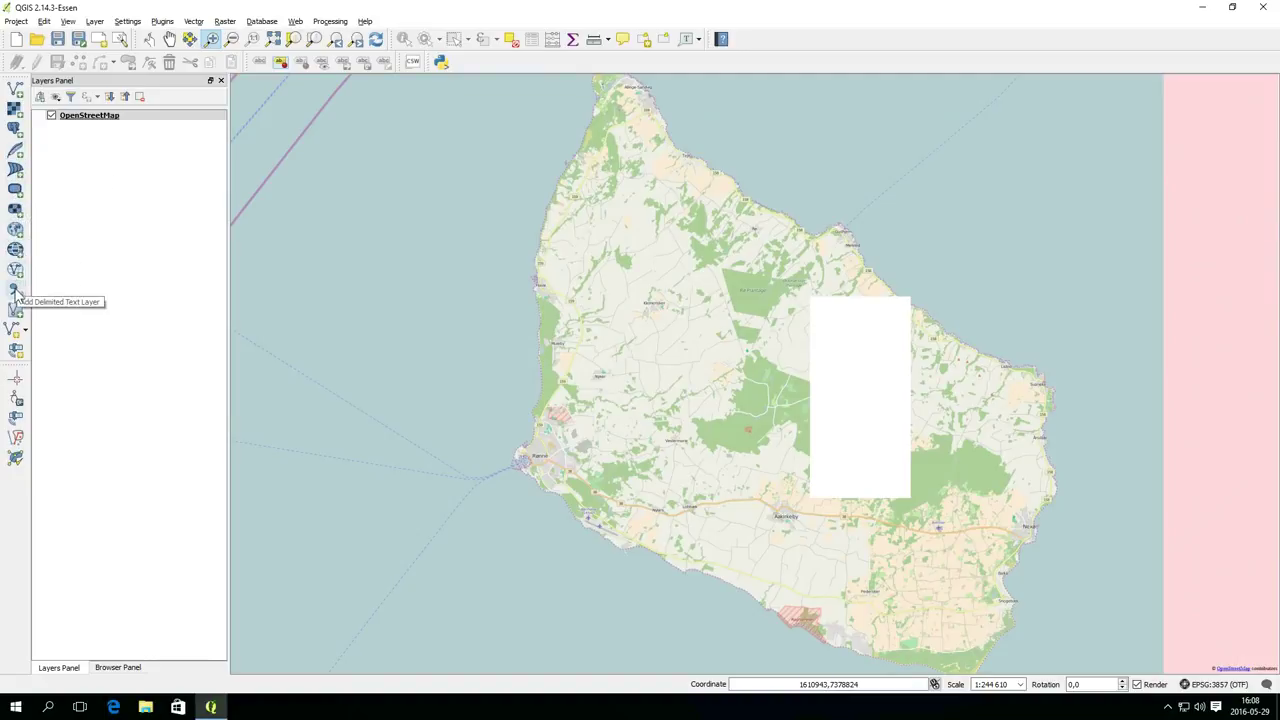
Step: Create a temporary scratch layer named Island with Polygon geometry and the CRS EPSG:4326, WGS 84
click(25, 331)
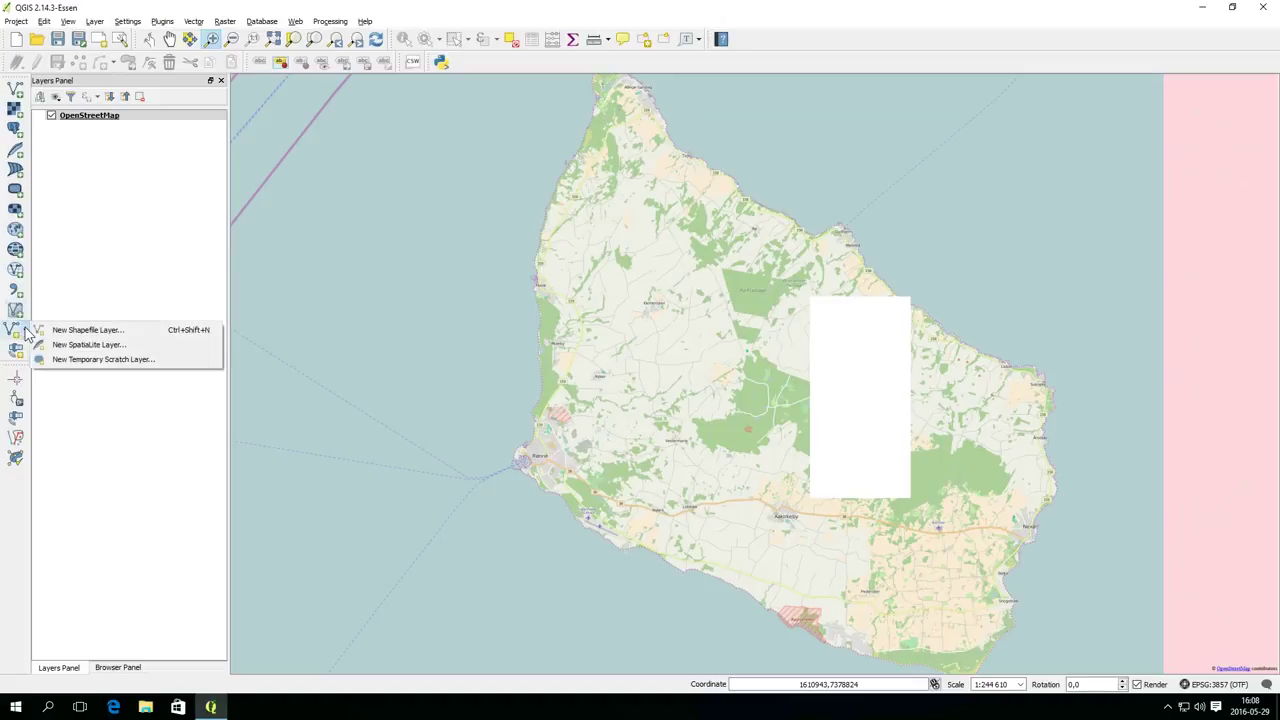
click(150, 362)
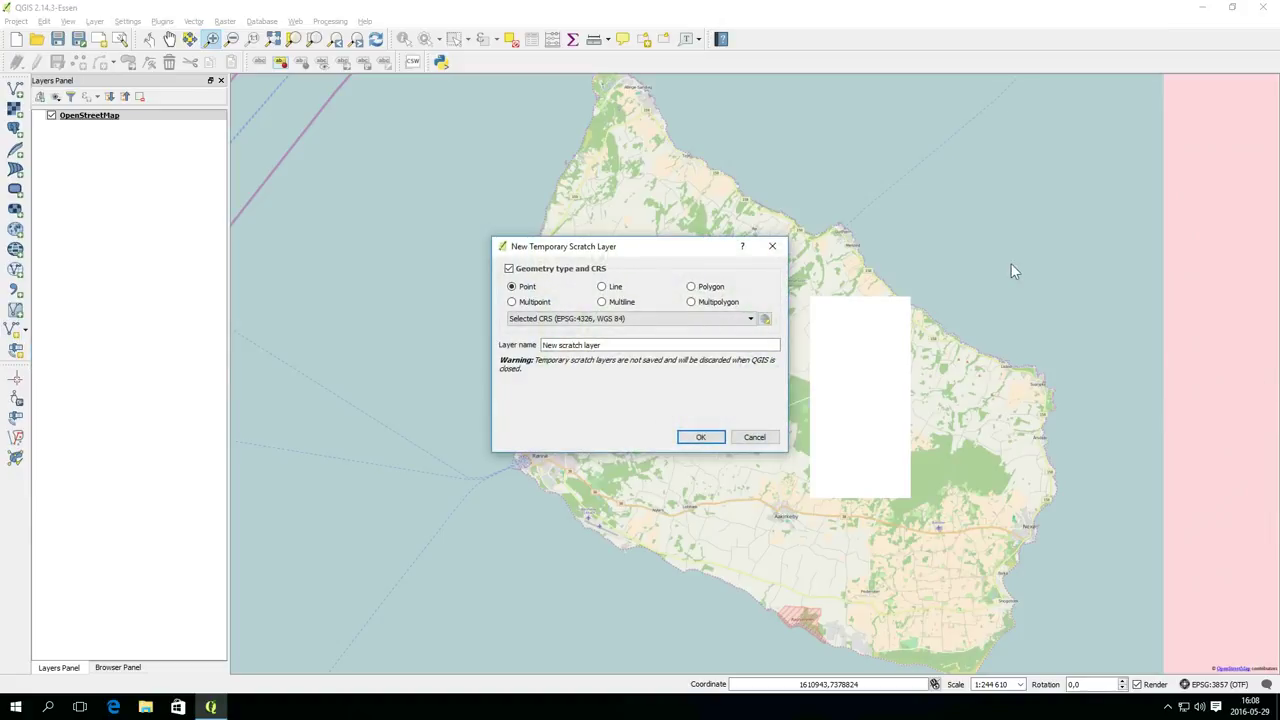
click(691, 288)
drag(625, 345, 379, 333)
text(Island)
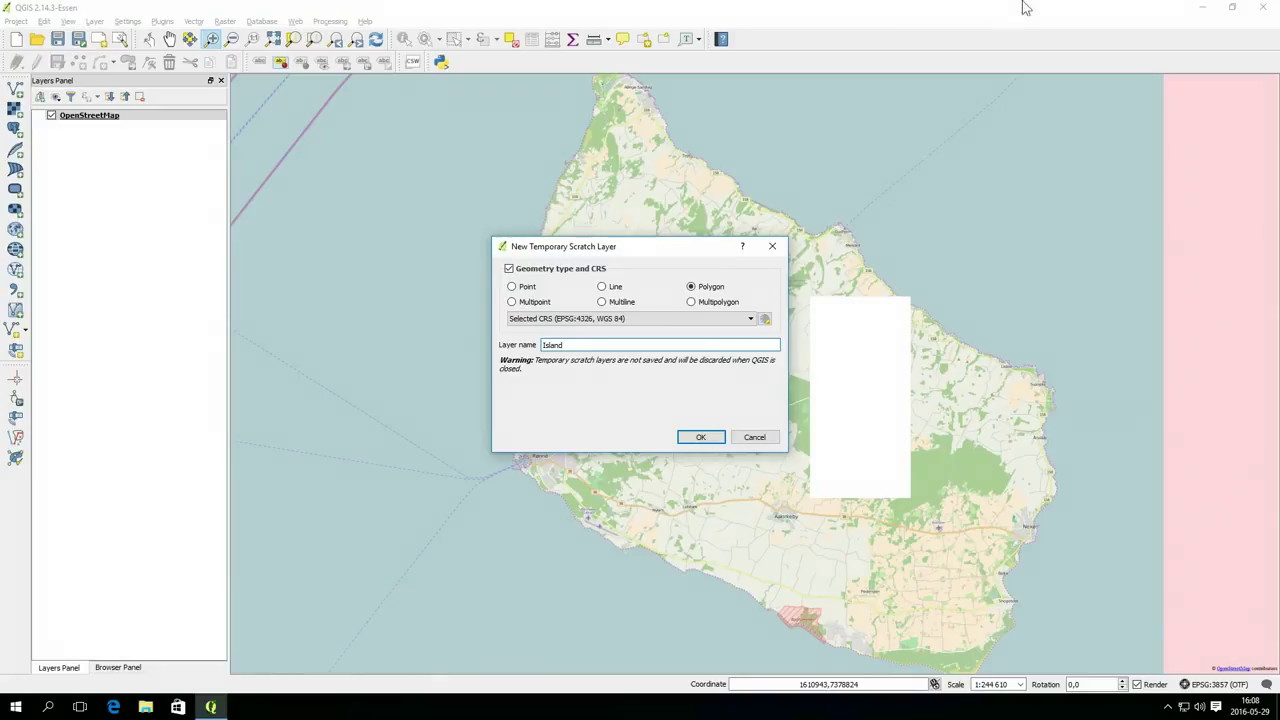
click(702, 437)
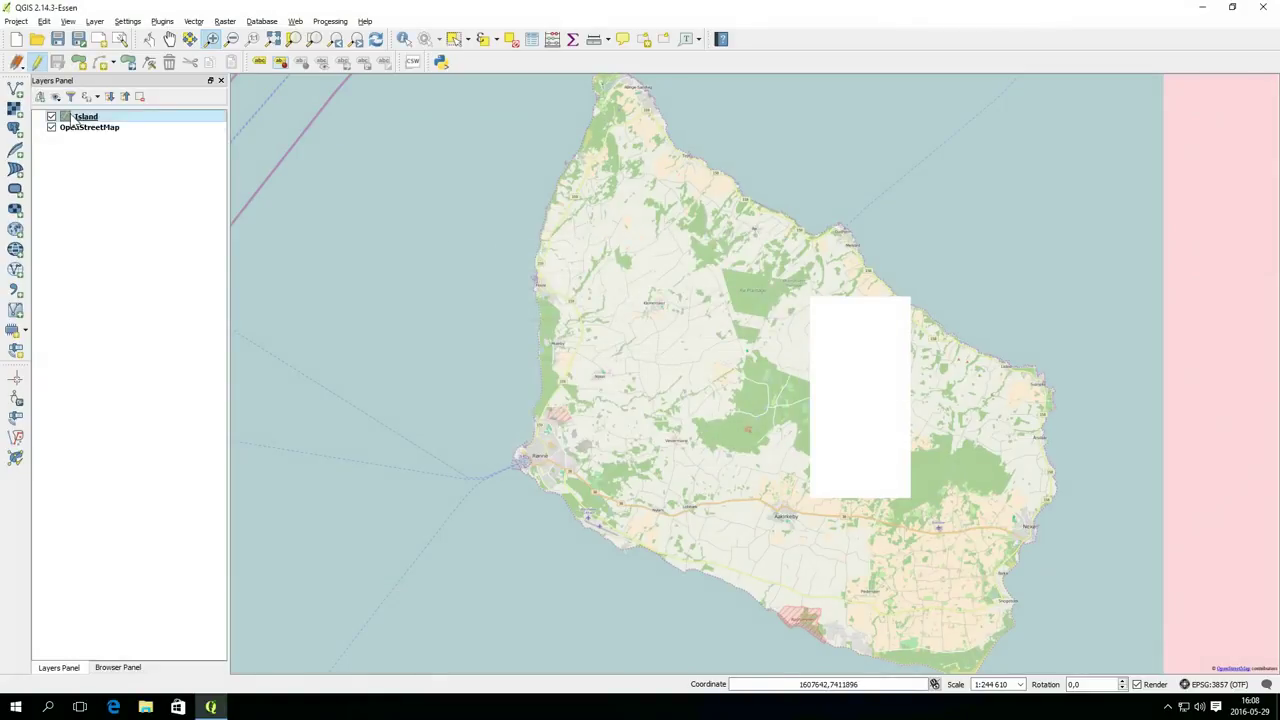
Step: Add a Text (string) field called Name with the comment "Feature Name" to the Island layer's attribute table
click(40, 66)
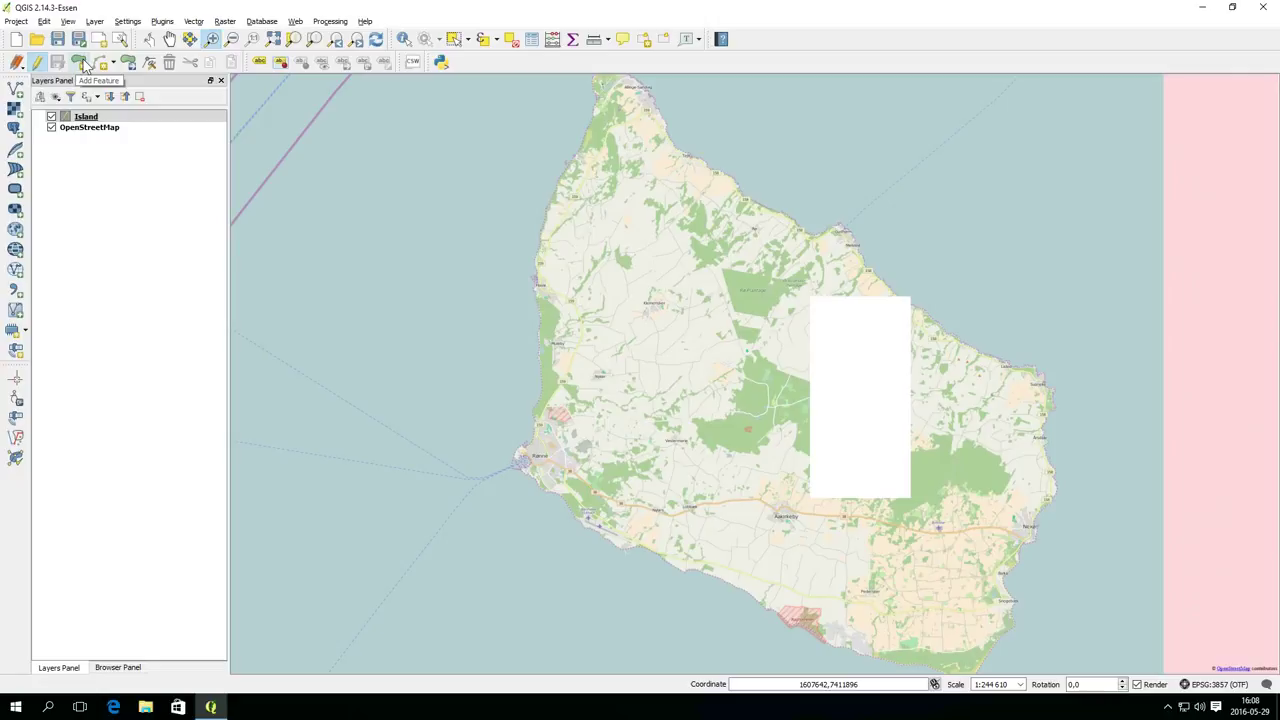
right_click(89, 118)
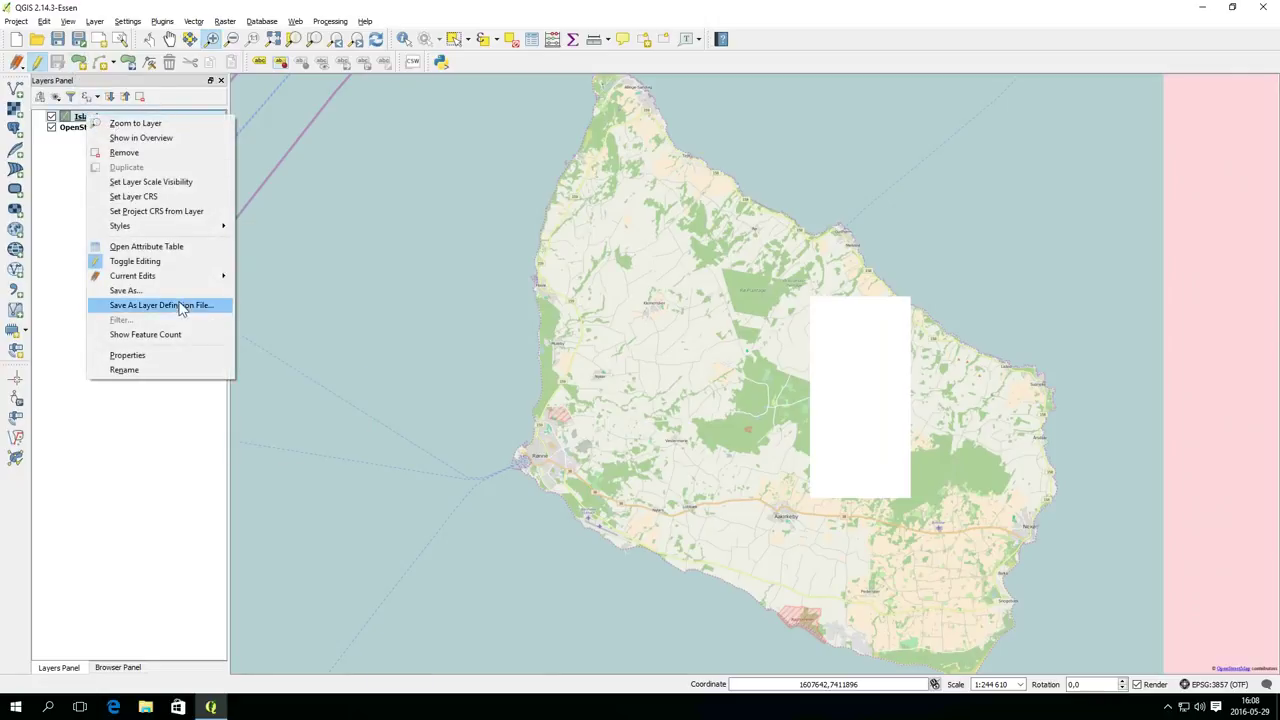
click(170, 250)
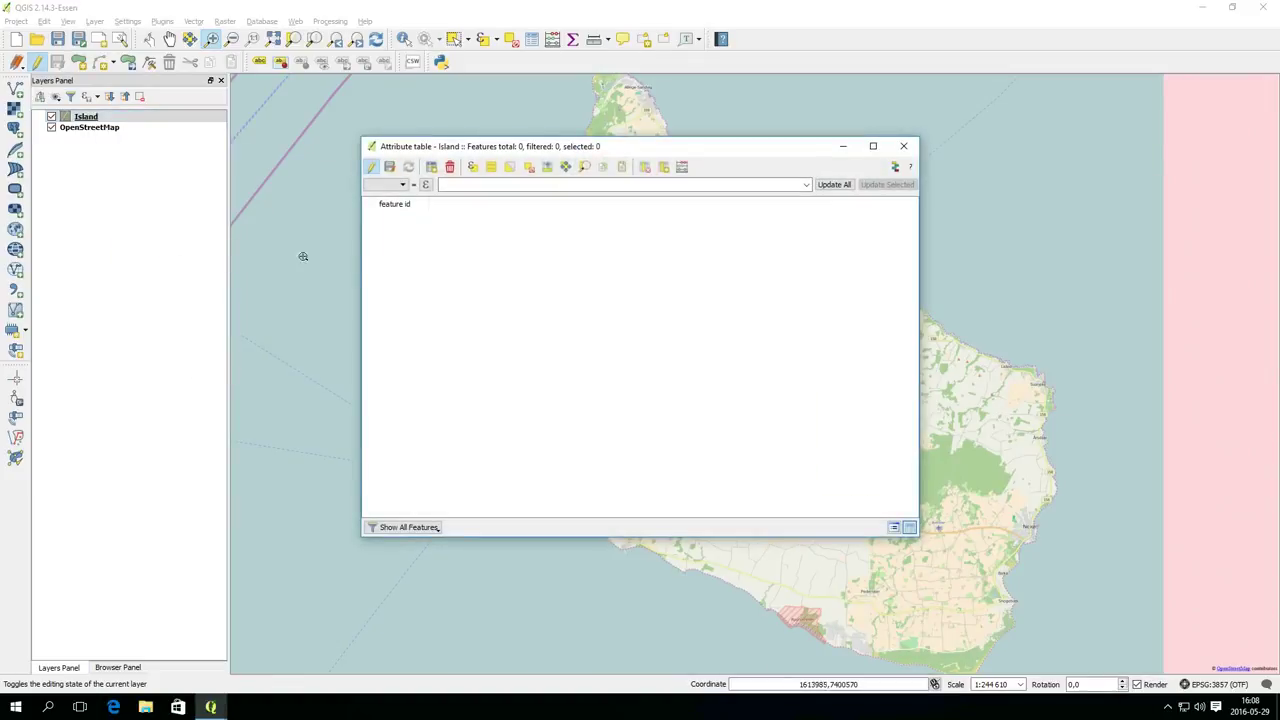
click(664, 168)
click(660, 296)
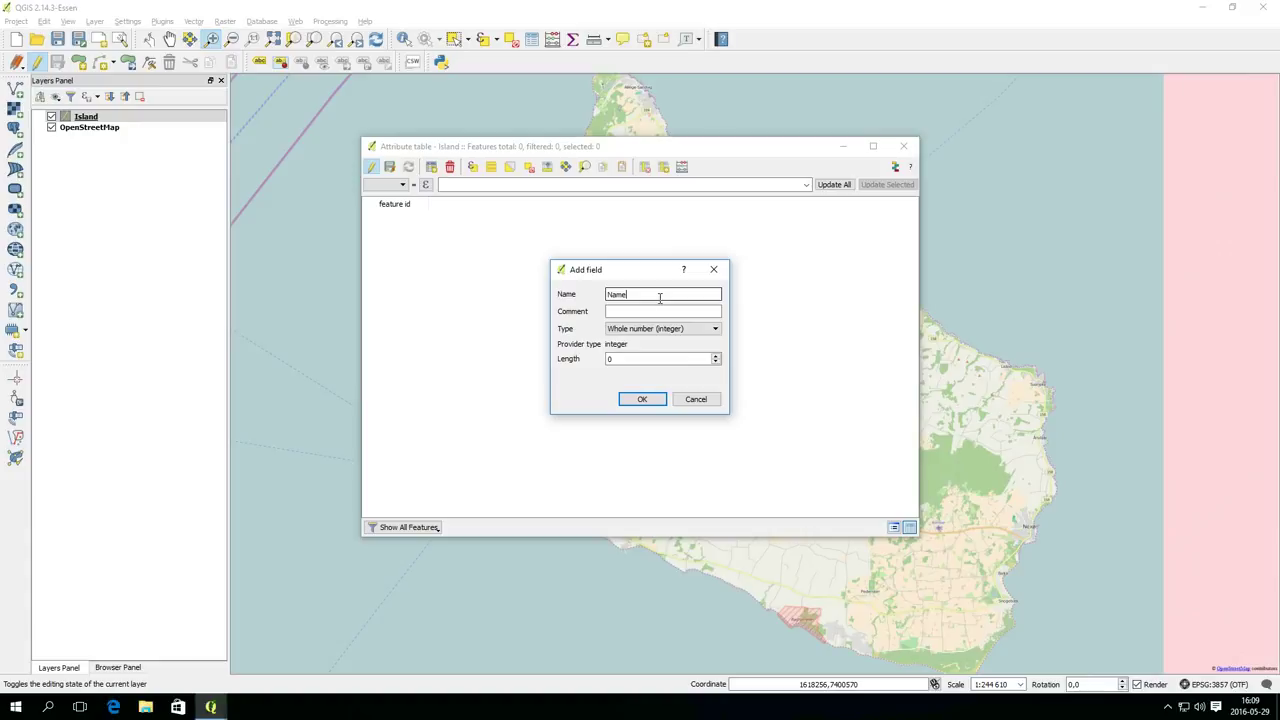
key(Tab)
click(688, 329)
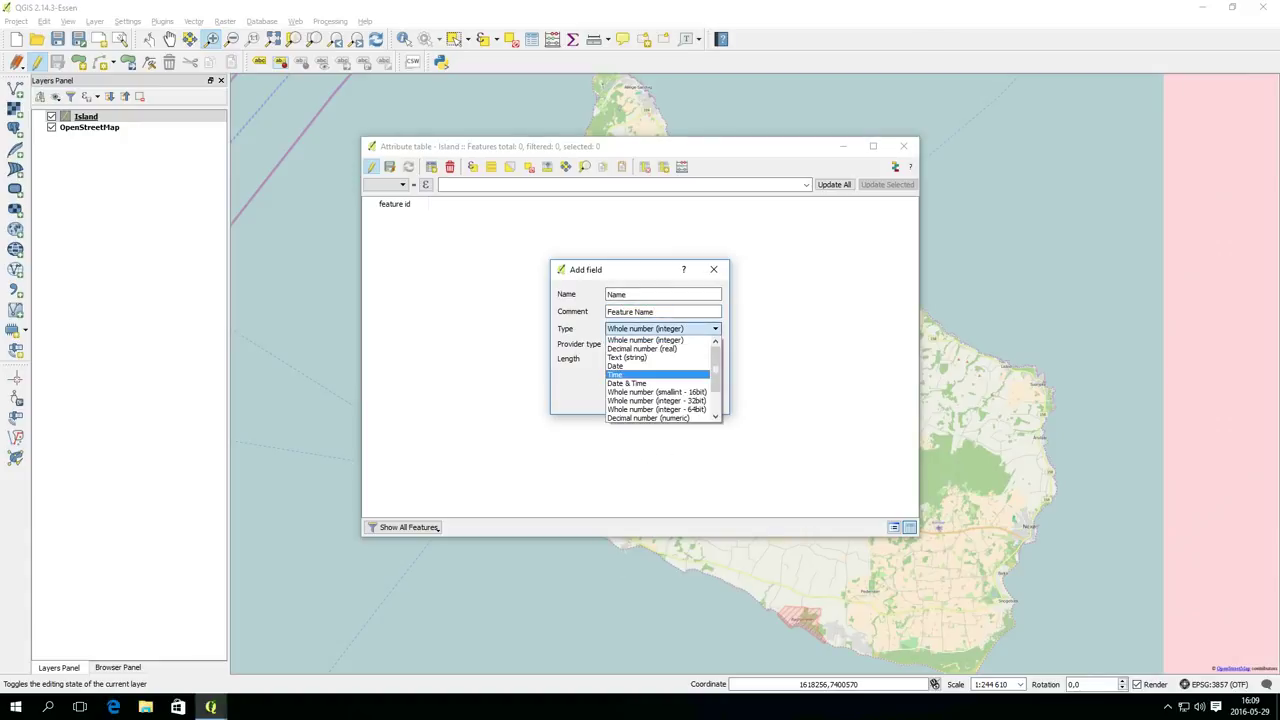
click(631, 358)
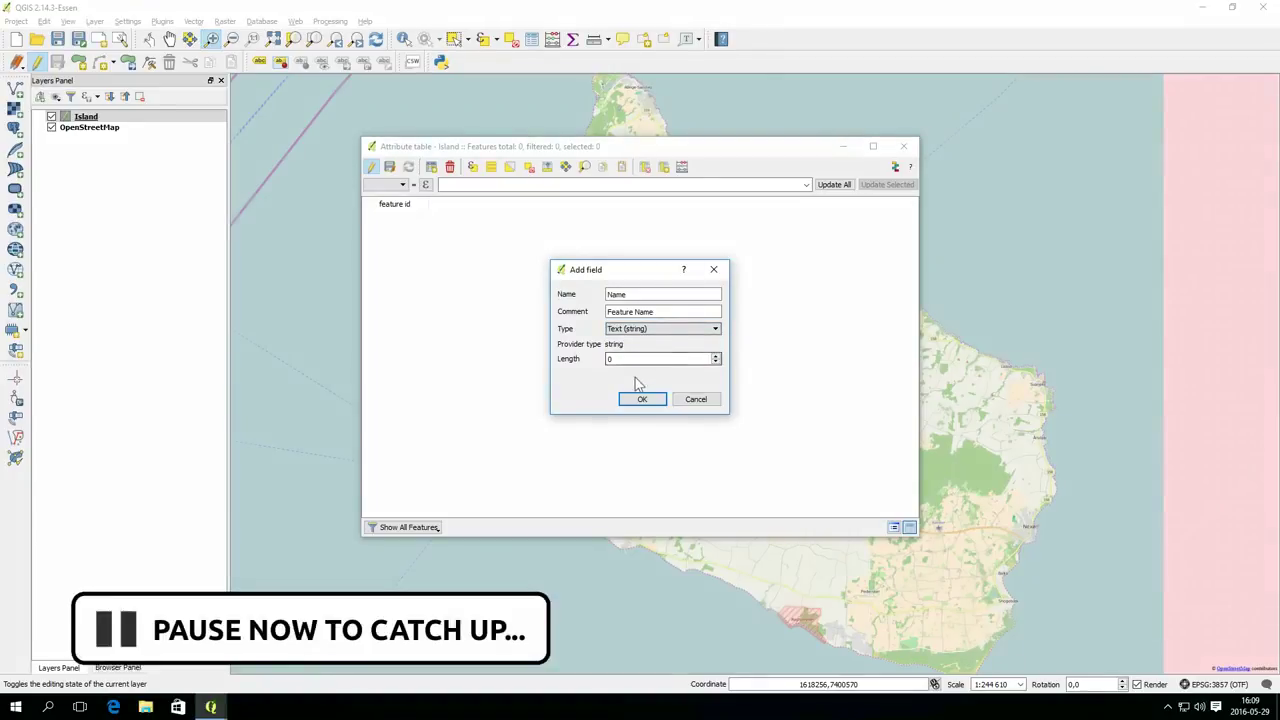
click(642, 399)
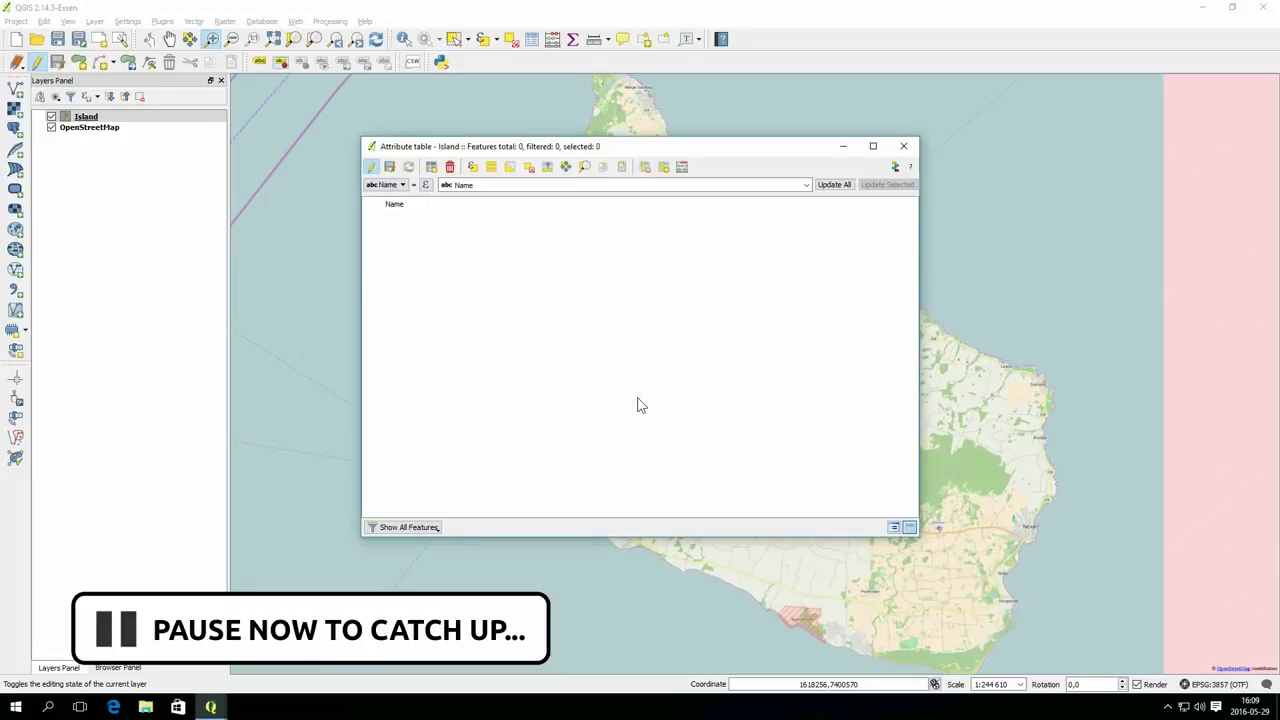
click(905, 148)
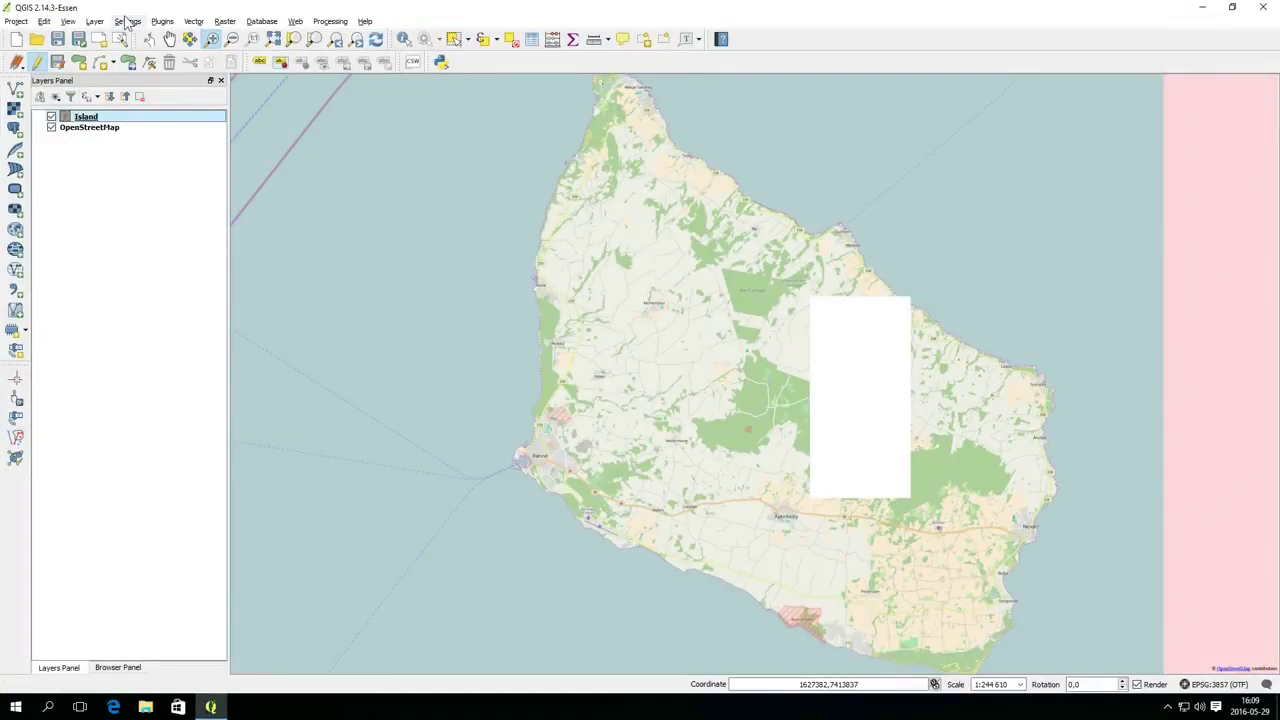
Step: Start a polygon feature in the Island layer and trace the south-west coast from the western harbour town towards the southern tip
click(80, 64)
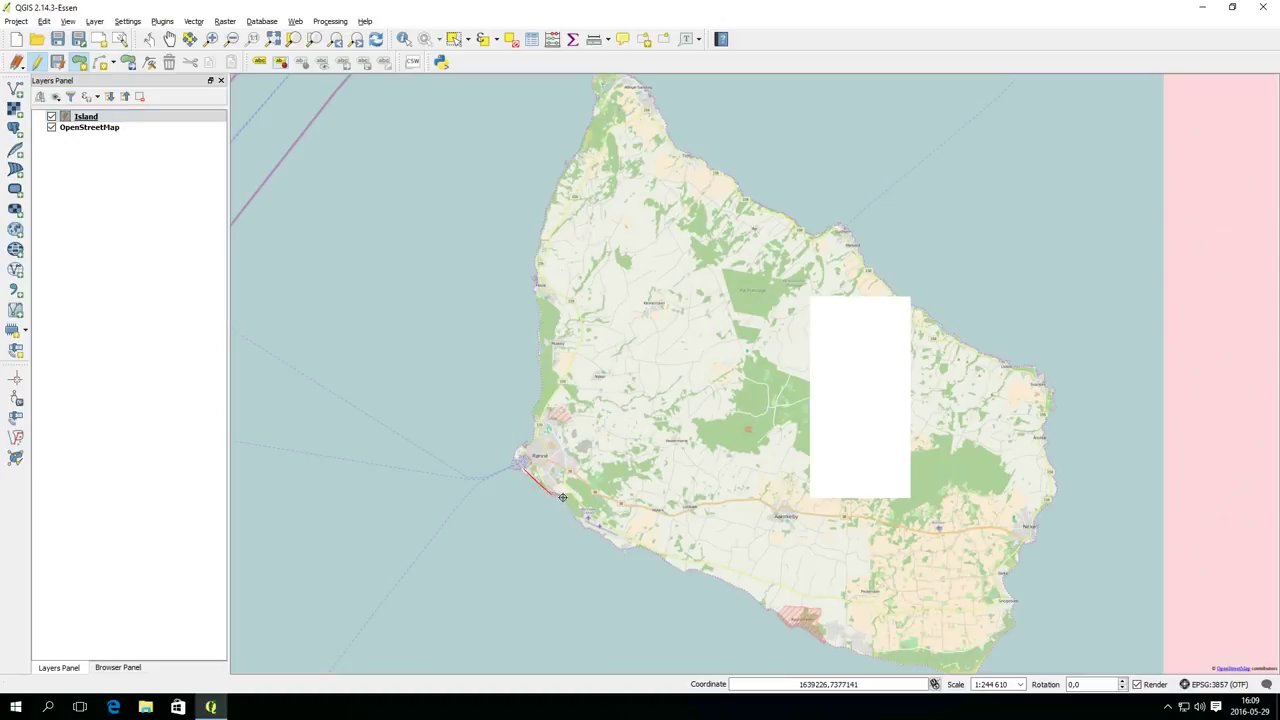
right_click(582, 527)
click(603, 532)
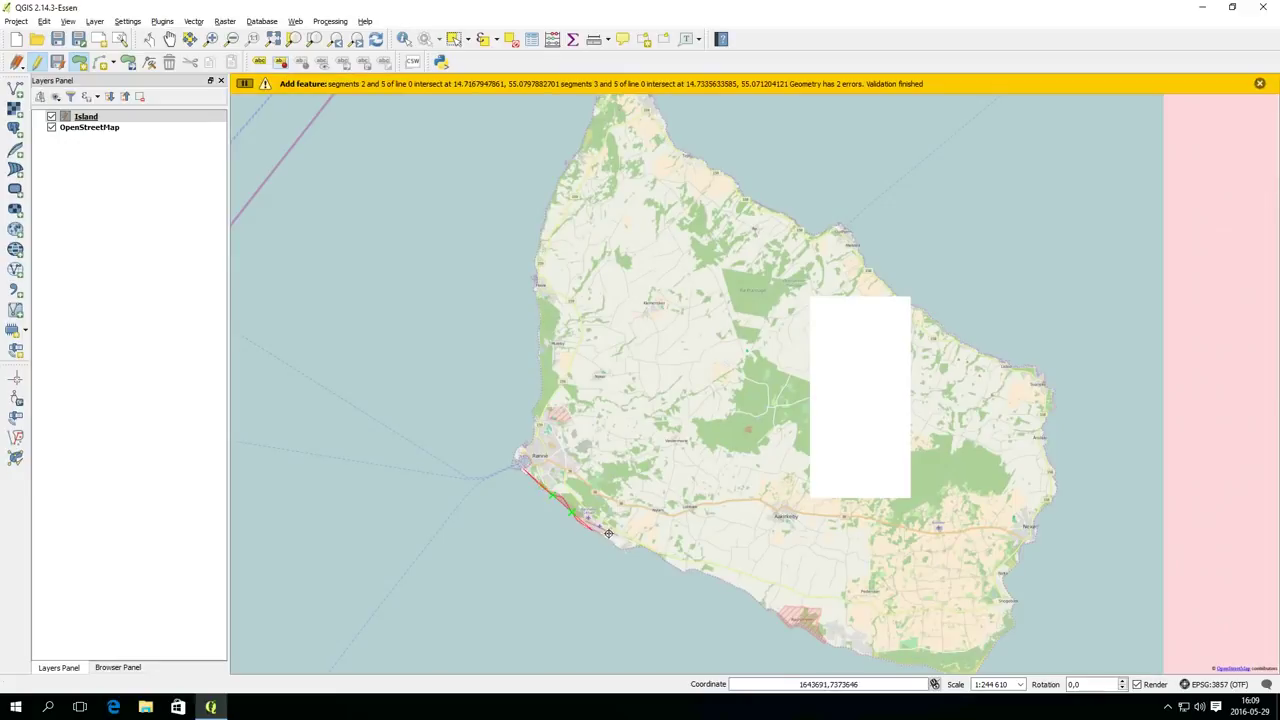
click(611, 540)
click(621, 549)
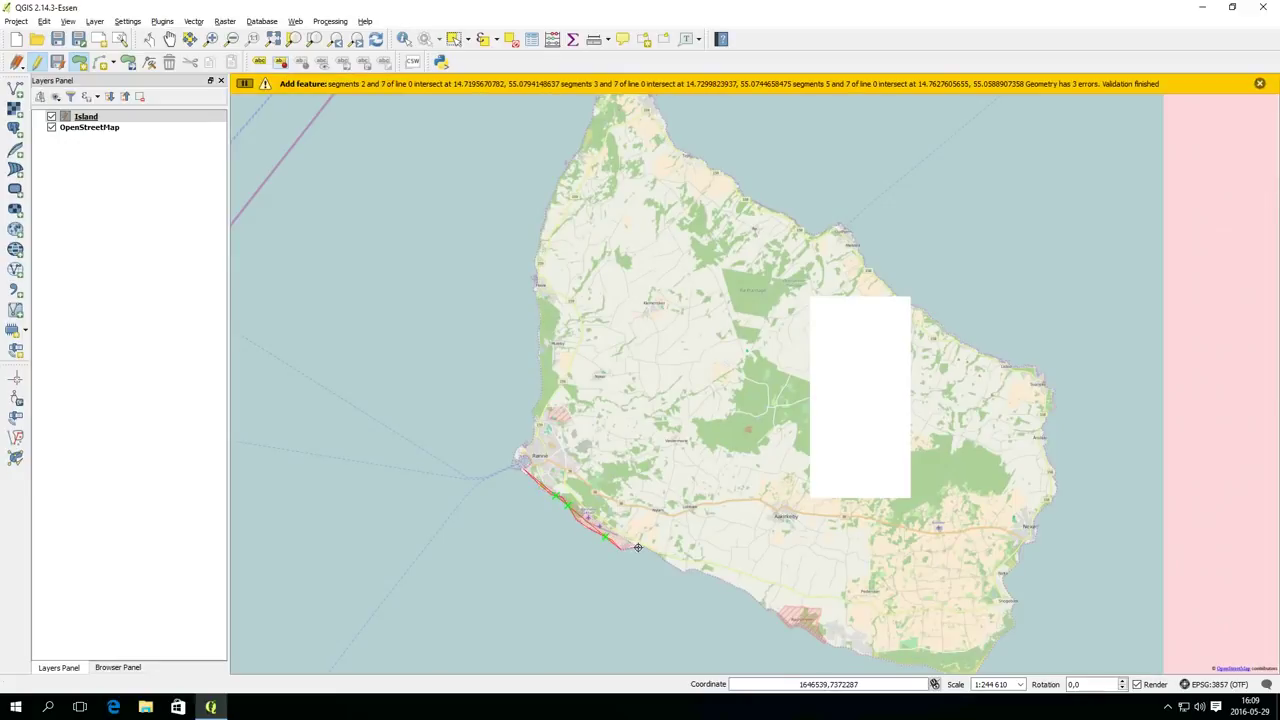
click(639, 547)
click(672, 561)
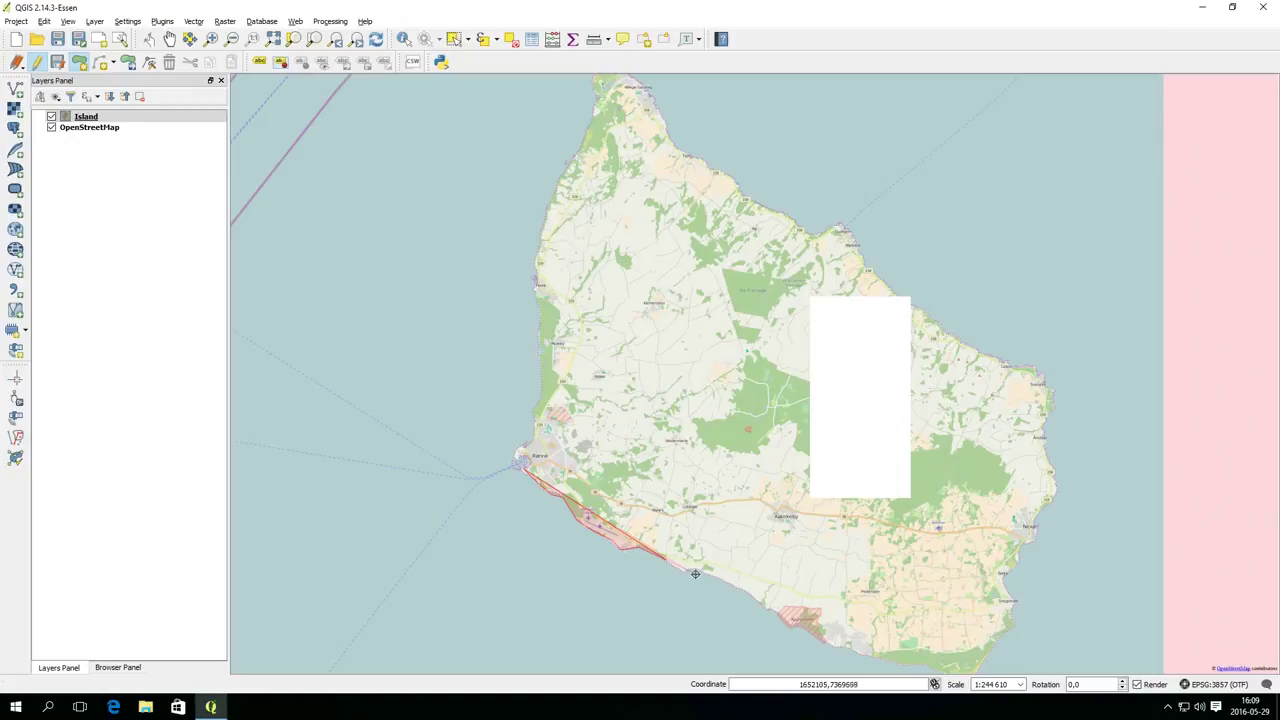
click(790, 620)
click(800, 627)
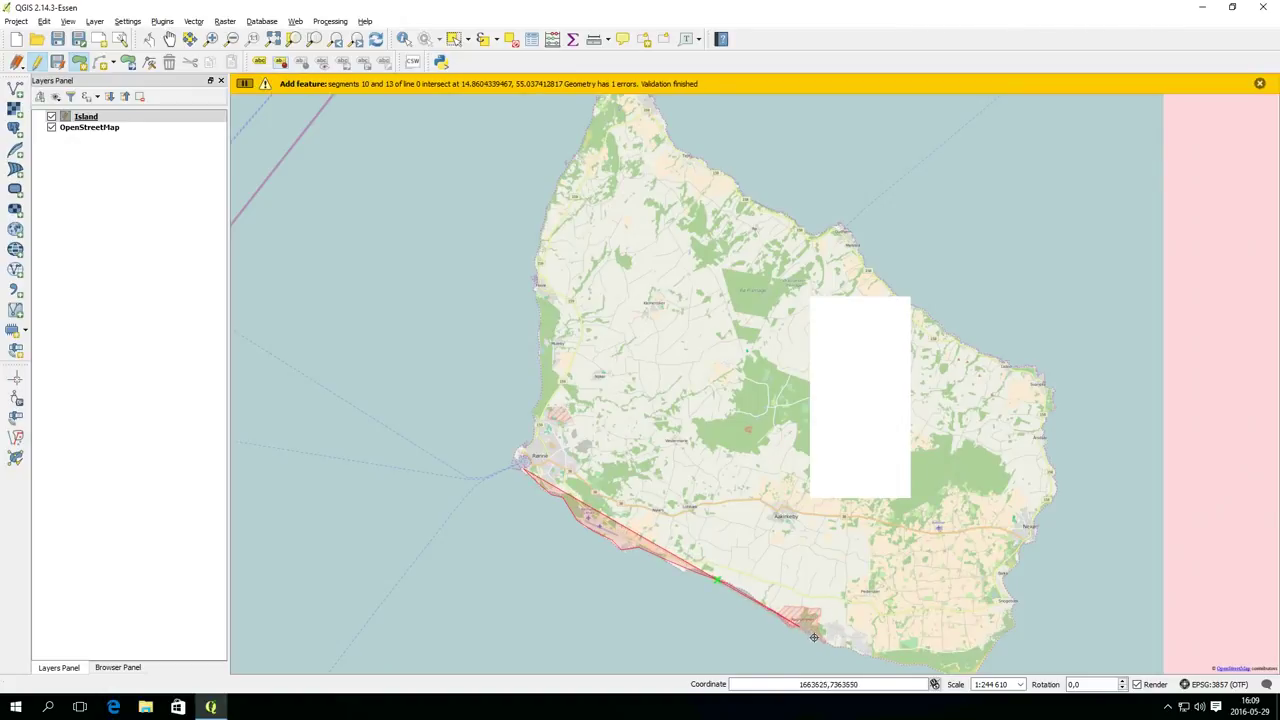
click(900, 666)
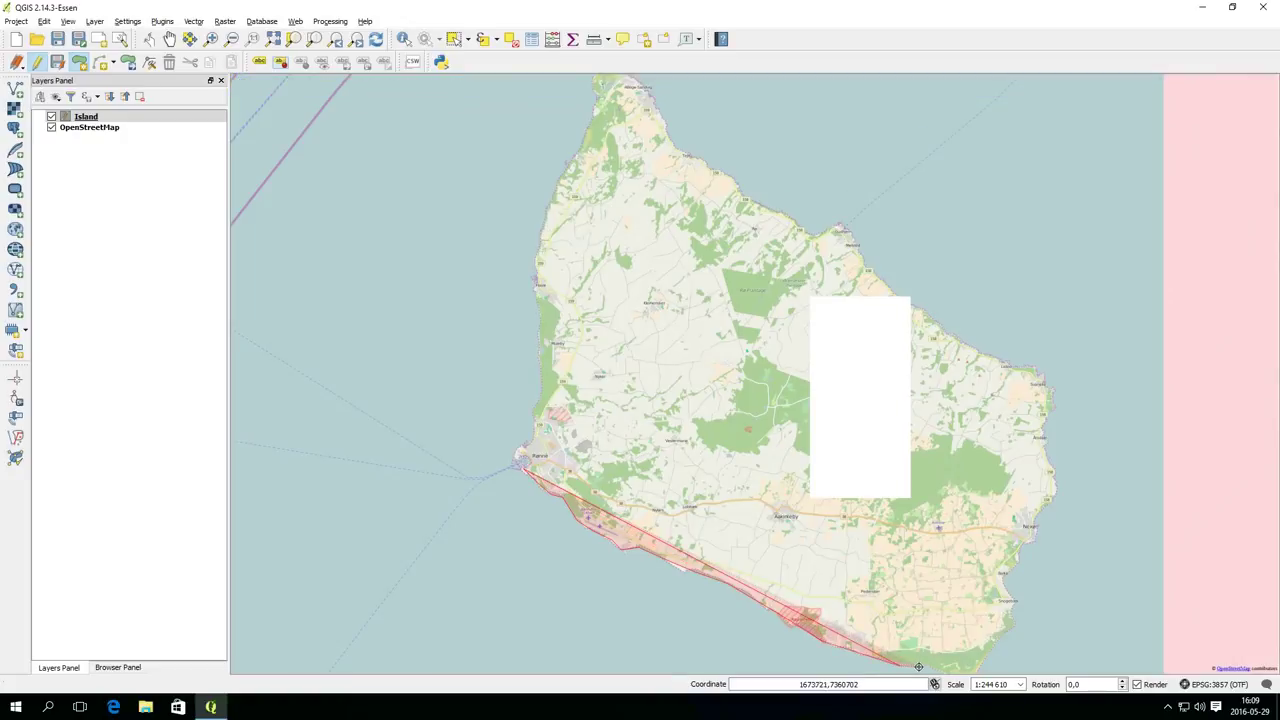
Step: Continue the island polygon around the southern tip and up the east coast, placing vertices along the shoreline
drag(977, 601, 798, 476)
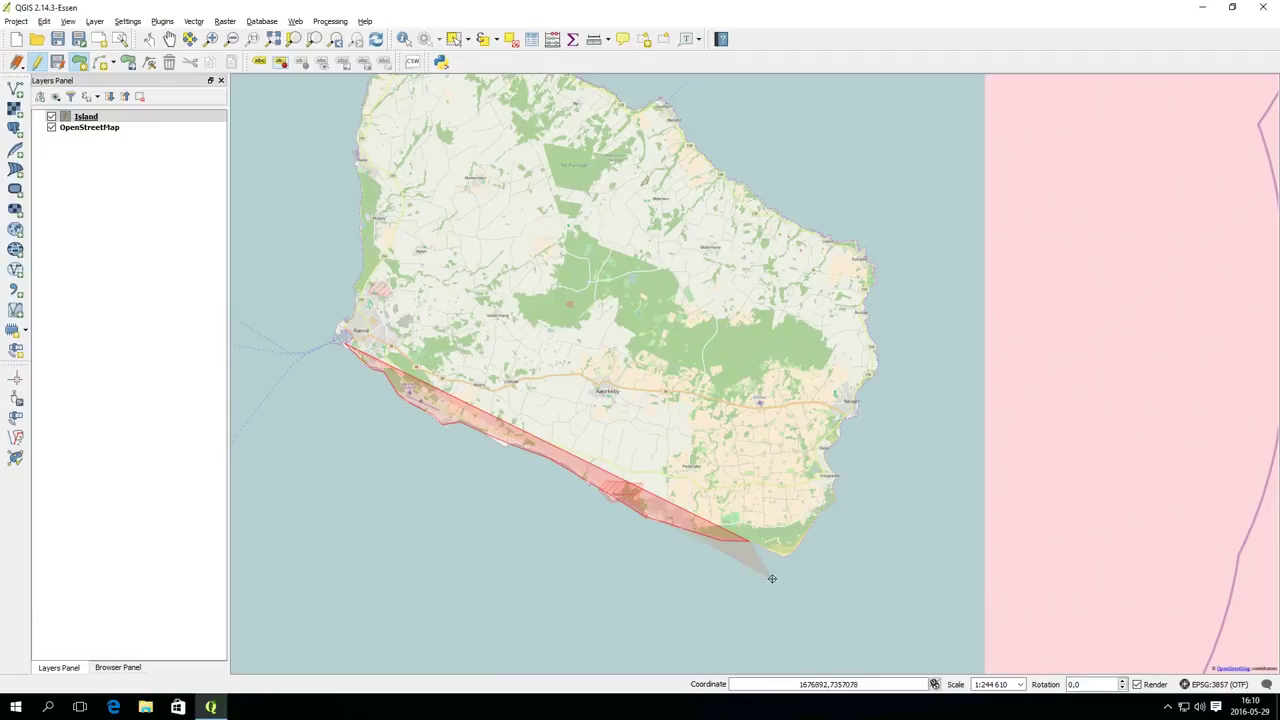
scroll(780, 556, up, 2)
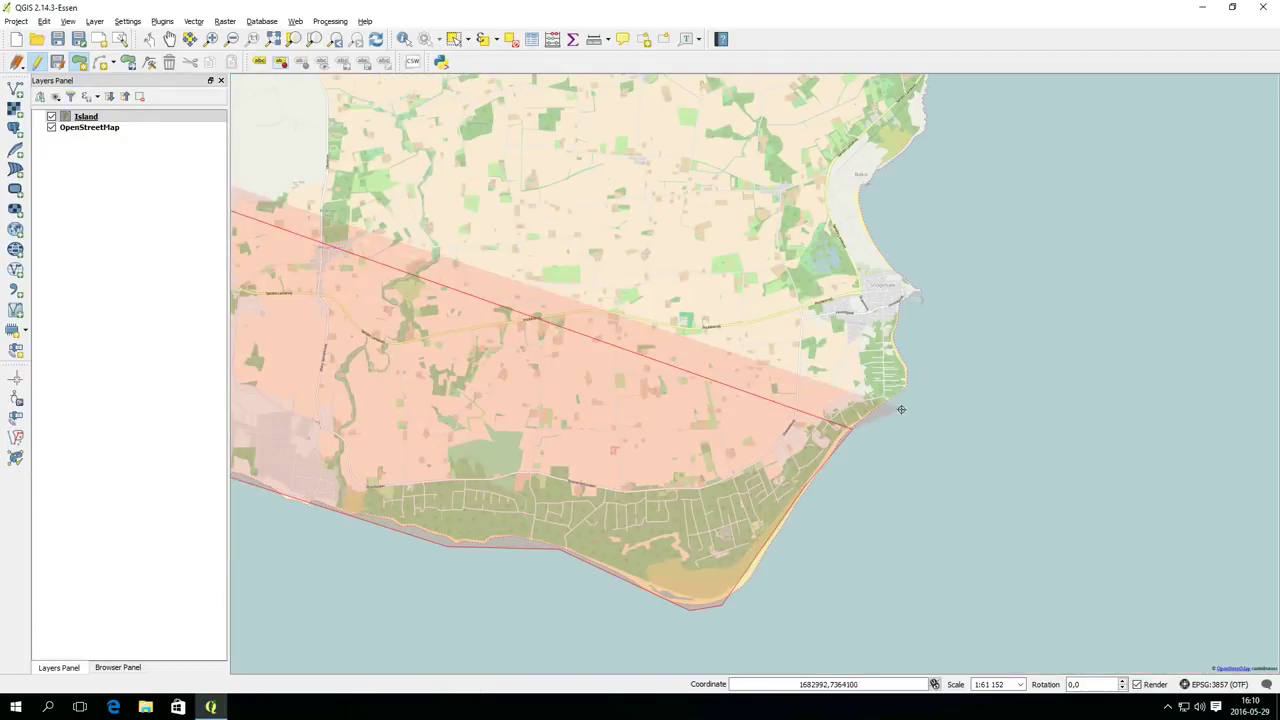
click(870, 233)
click(869, 181)
click(925, 127)
drag(924, 123, 997, 621)
click(1018, 567)
click(1065, 554)
click(1063, 485)
click(1078, 450)
click(1149, 357)
click(1141, 266)
click(1102, 161)
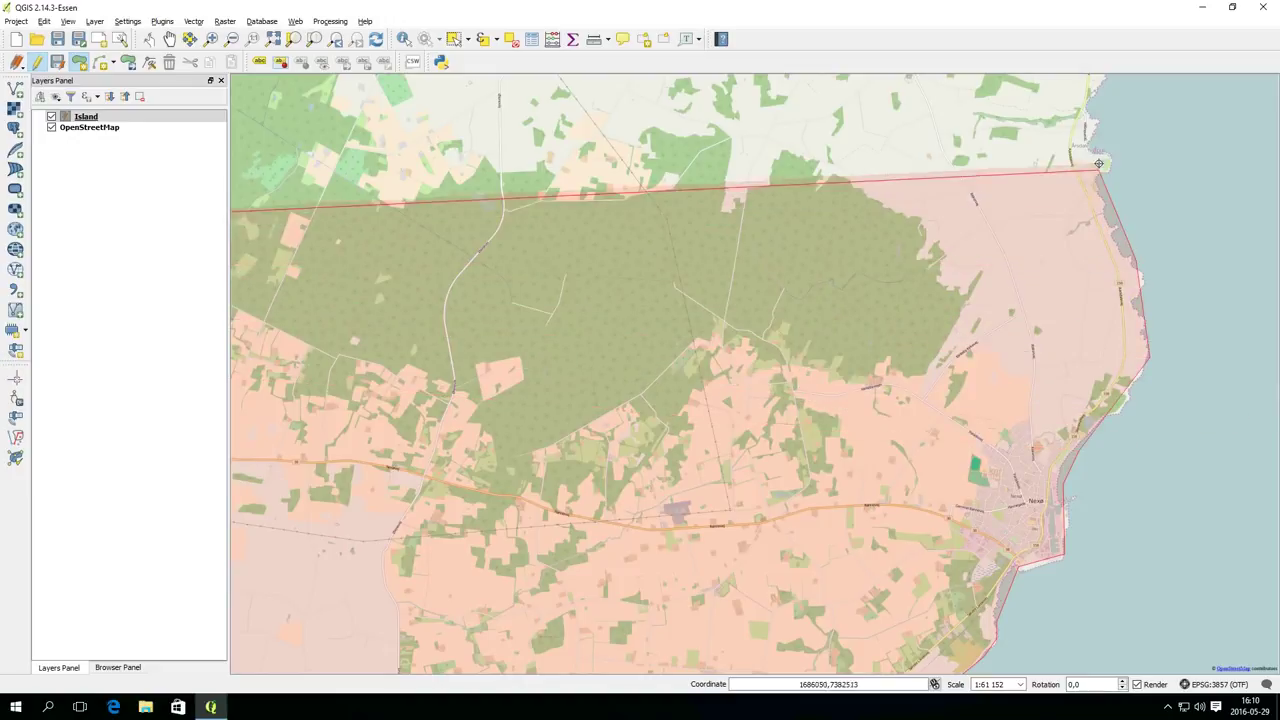
Step: Extend the island polygon along the north-east coast up to the island's northern tip
scroll(1115, 190, down, 2)
drag(1115, 212, 1023, 641)
click(1032, 580)
click(1026, 560)
click(1014, 545)
click(982, 538)
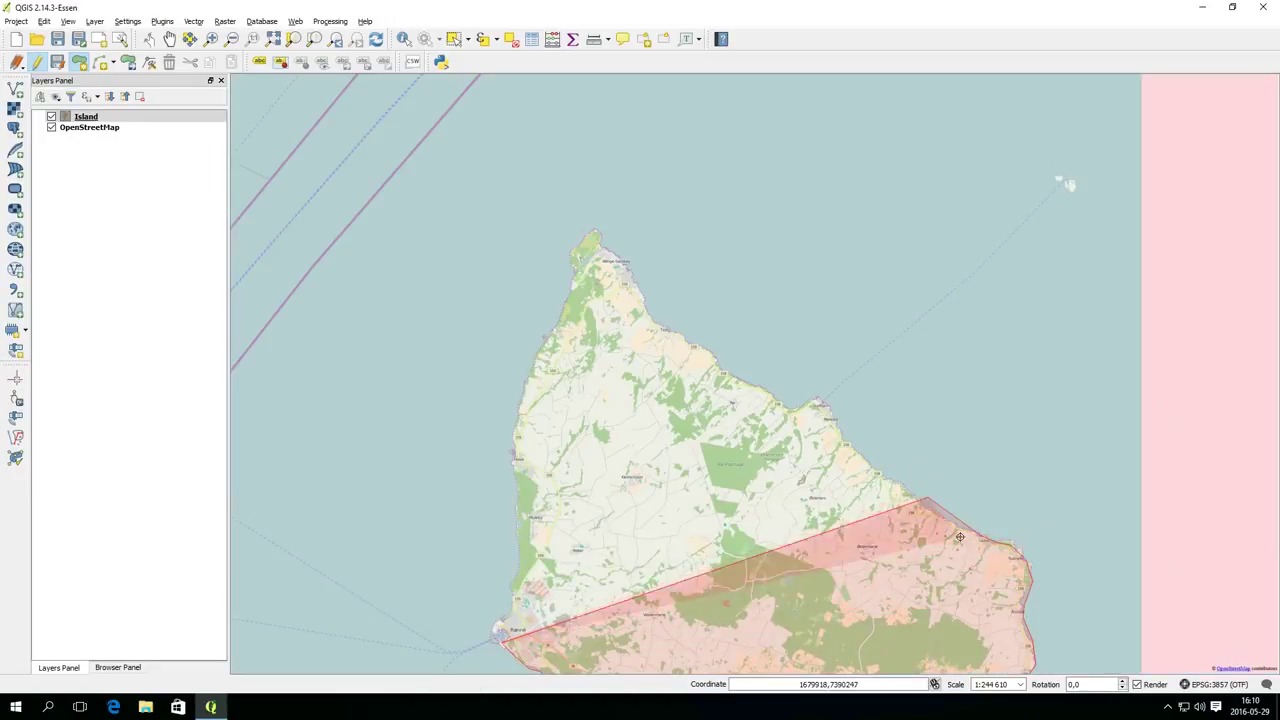
click(863, 460)
click(820, 397)
click(793, 408)
click(772, 394)
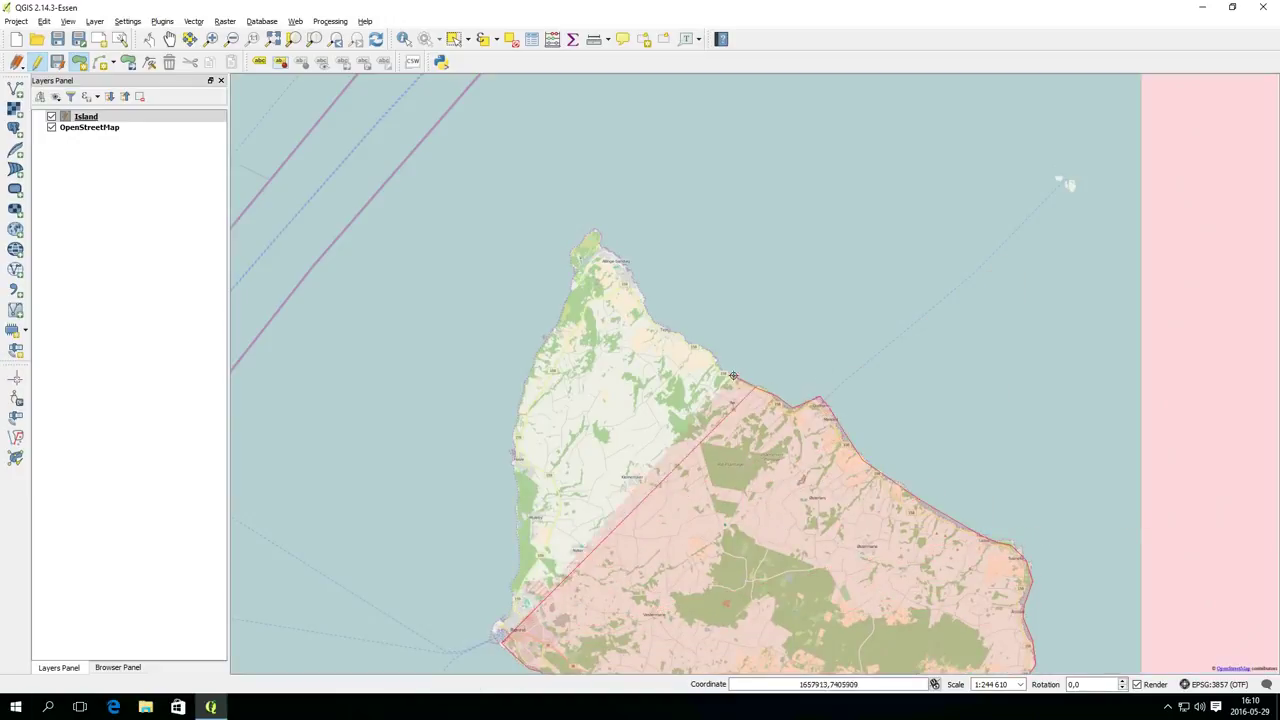
click(730, 373)
click(712, 353)
click(655, 320)
click(631, 277)
click(609, 245)
click(598, 231)
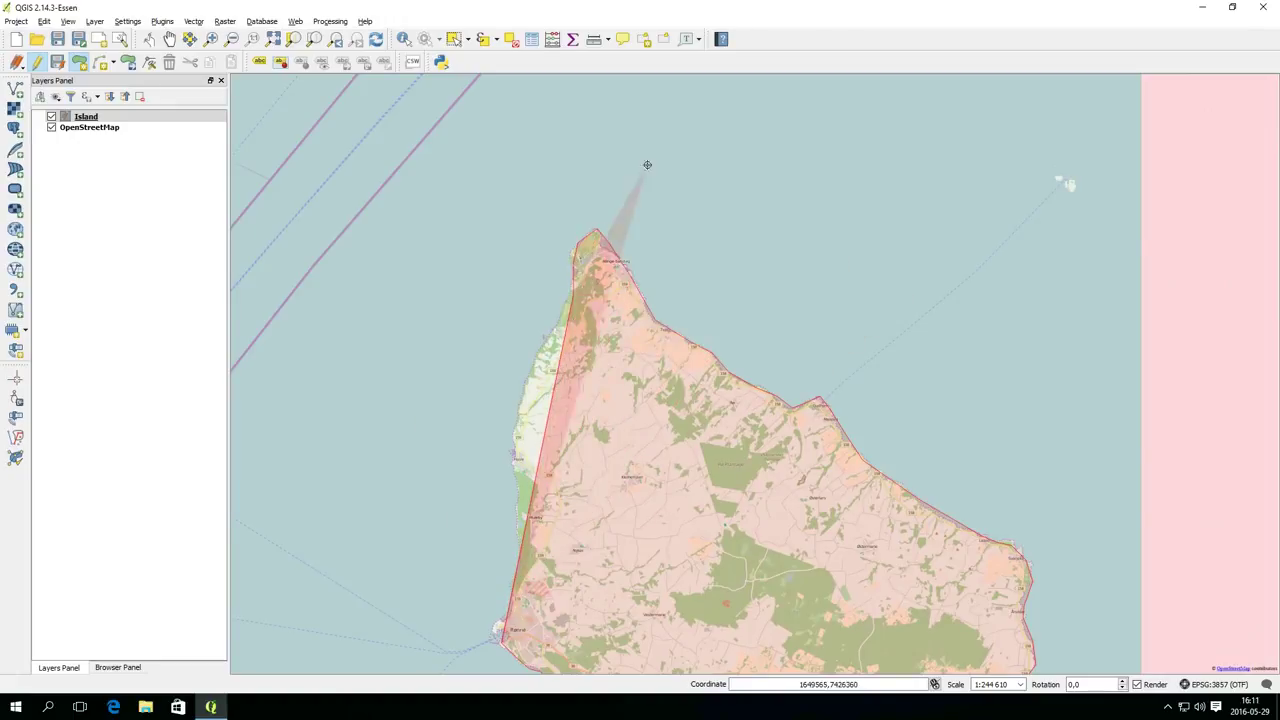
Step: Trace the west coast from the northern tip back down to the harbour town and finish the island polygon
click(576, 248)
click(571, 292)
click(535, 357)
click(518, 404)
click(513, 436)
click(514, 472)
click(519, 556)
click(504, 603)
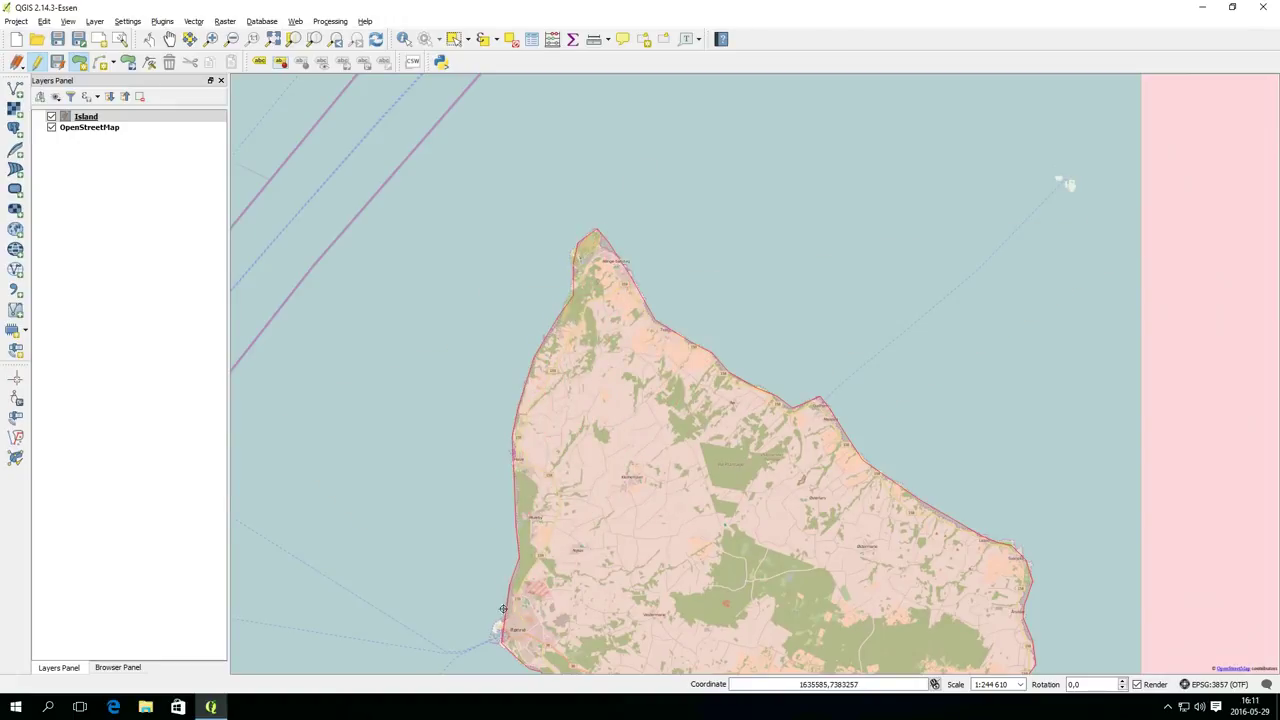
click(491, 624)
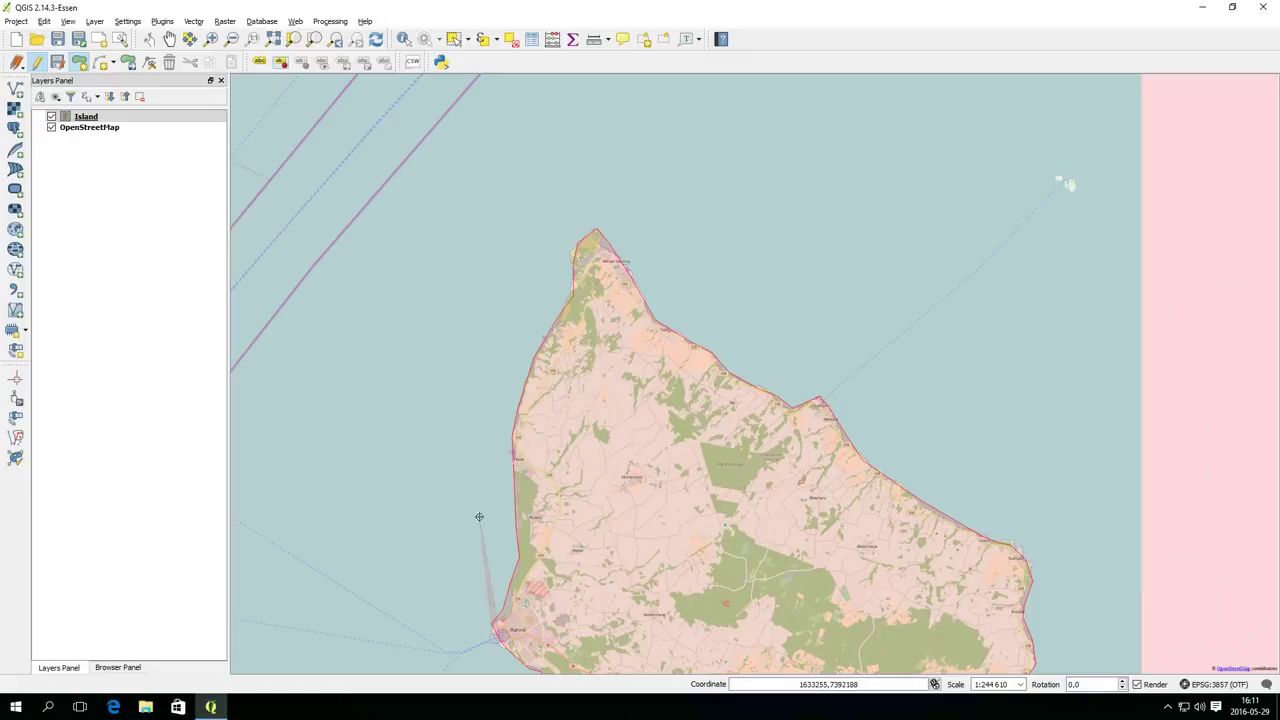
right_click(302, 503)
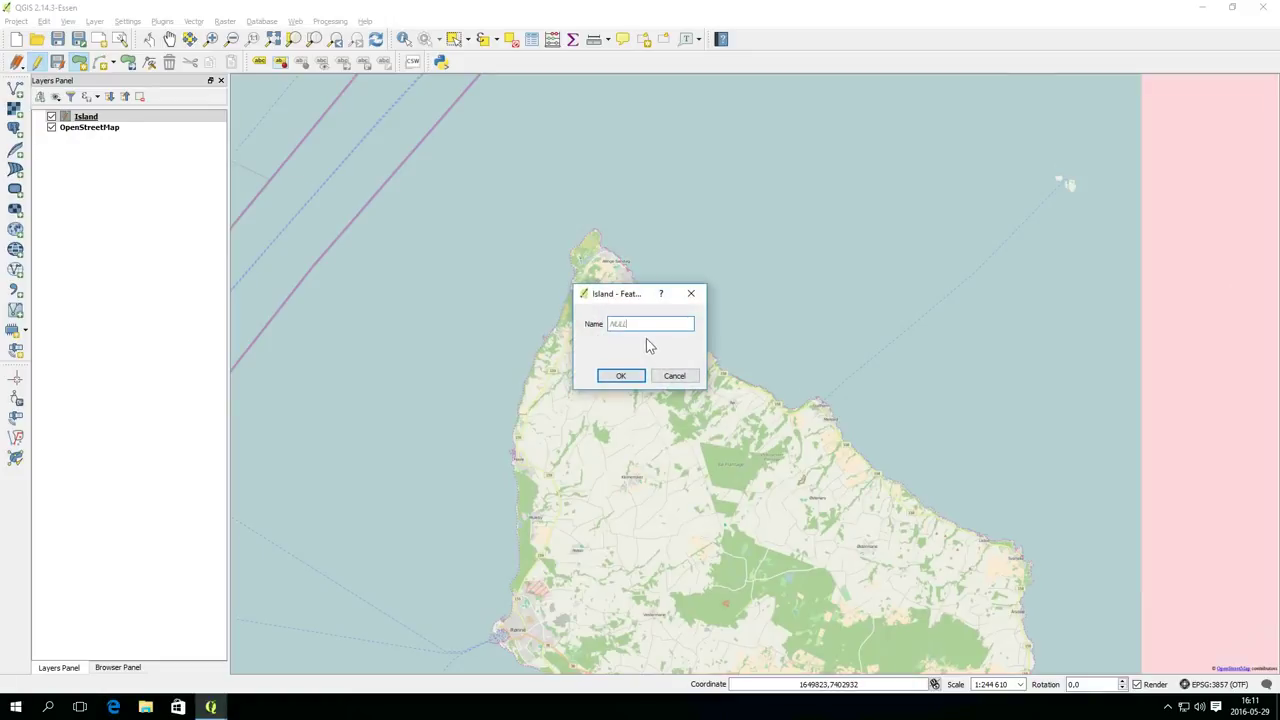
Step: Set the new polygon's Name attribute to "Treasure Island" without the NULL placeholder and save the feature
text(Treasure Island)
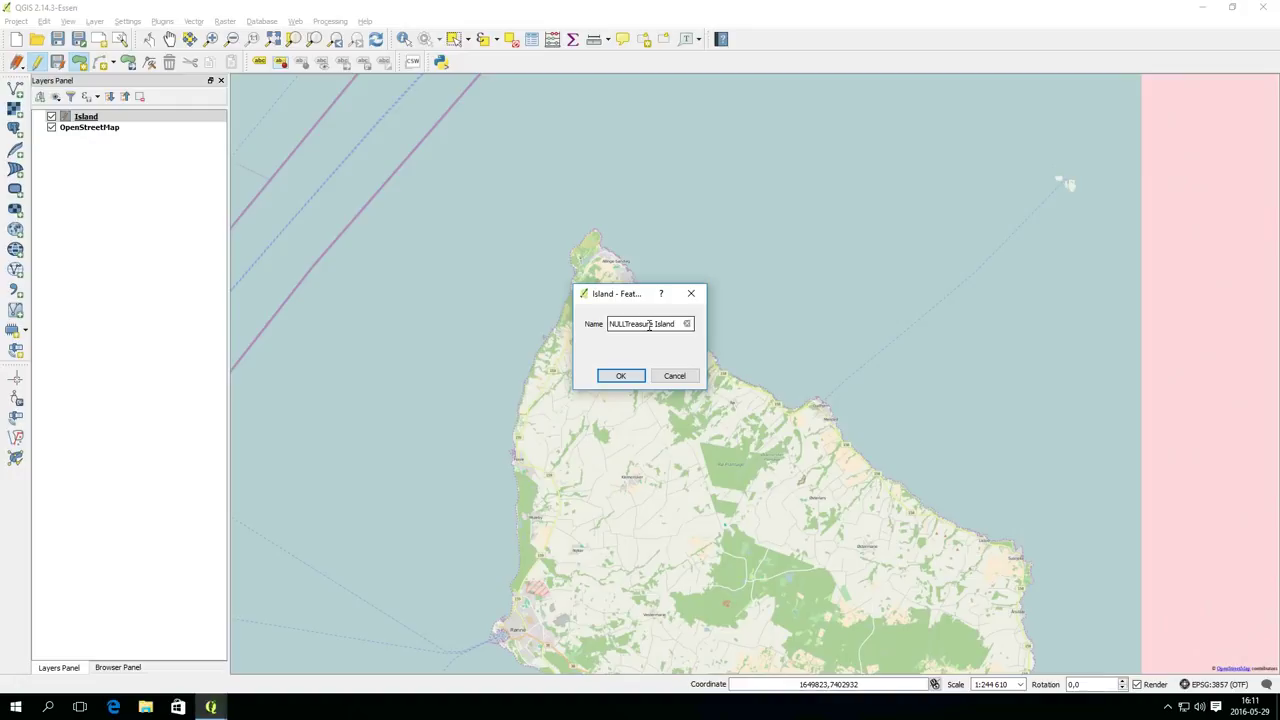
key(Home)
key(Delete)
key(Delete)
key(Delete)
key(Delete)
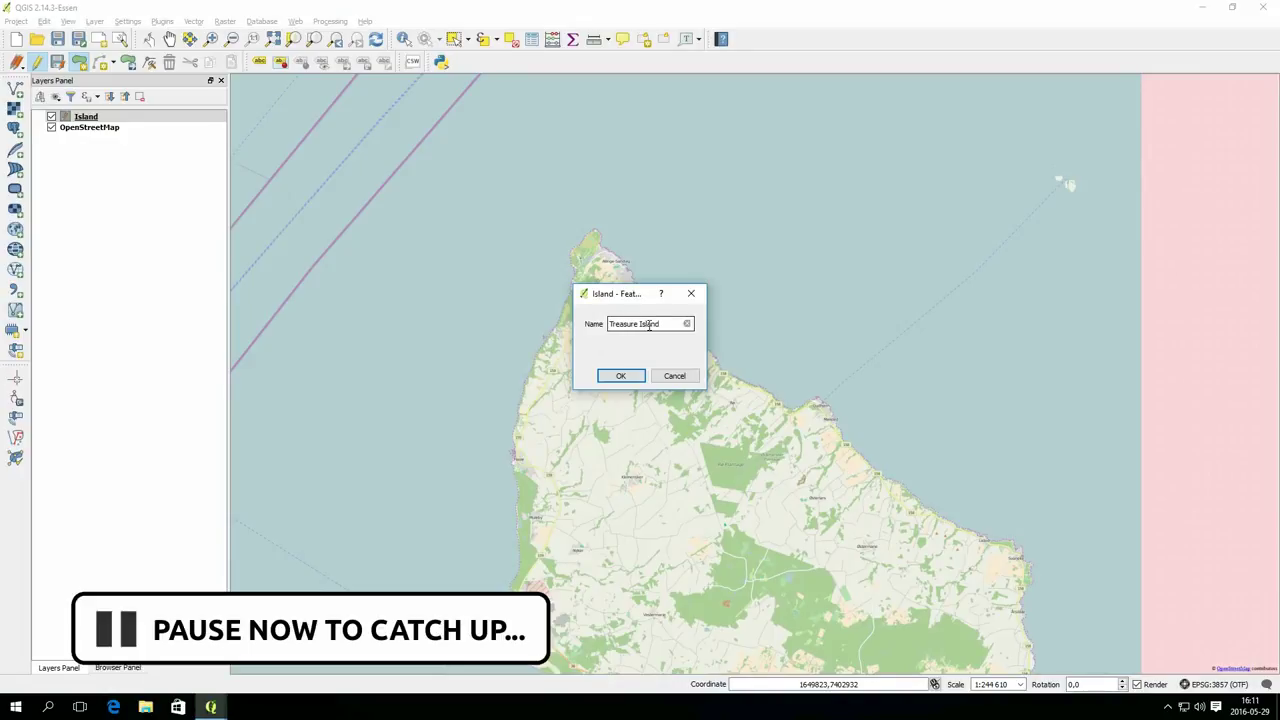
click(626, 376)
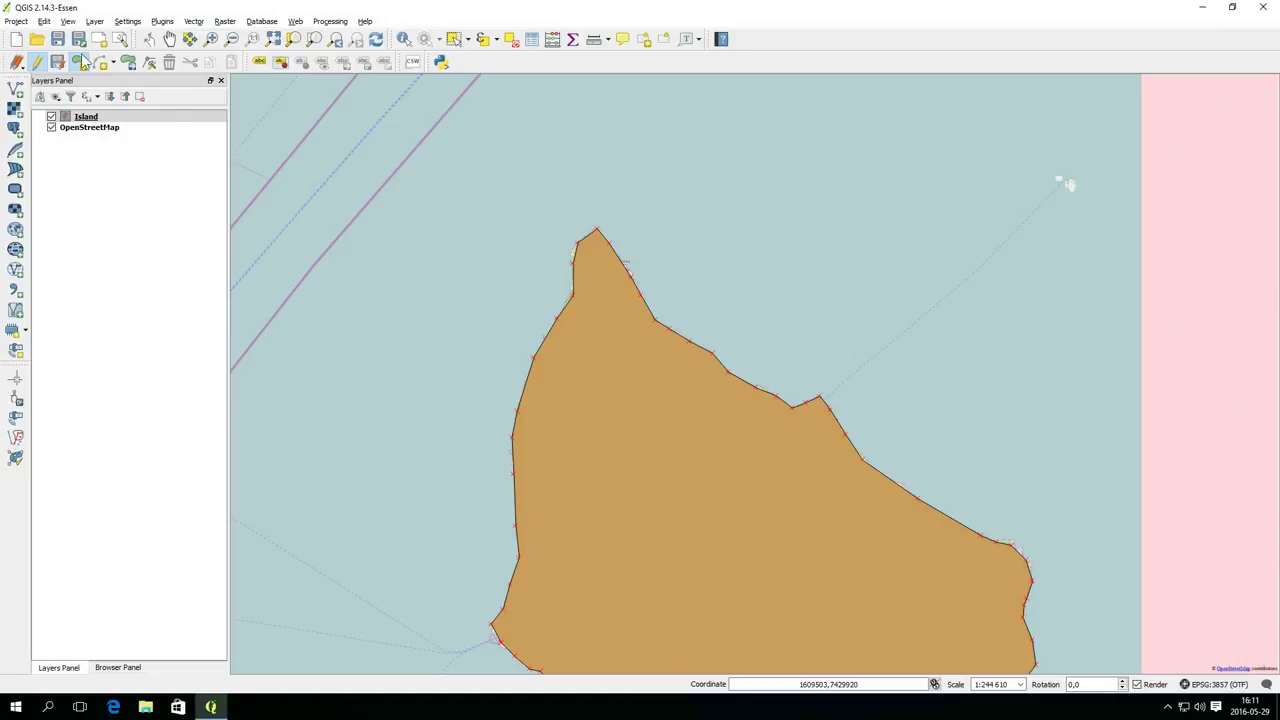
Step: With the Node Tool, slightly move a vertex on the polygon's north-west coast and add a vertex on the adjoining segment north of it
click(149, 63)
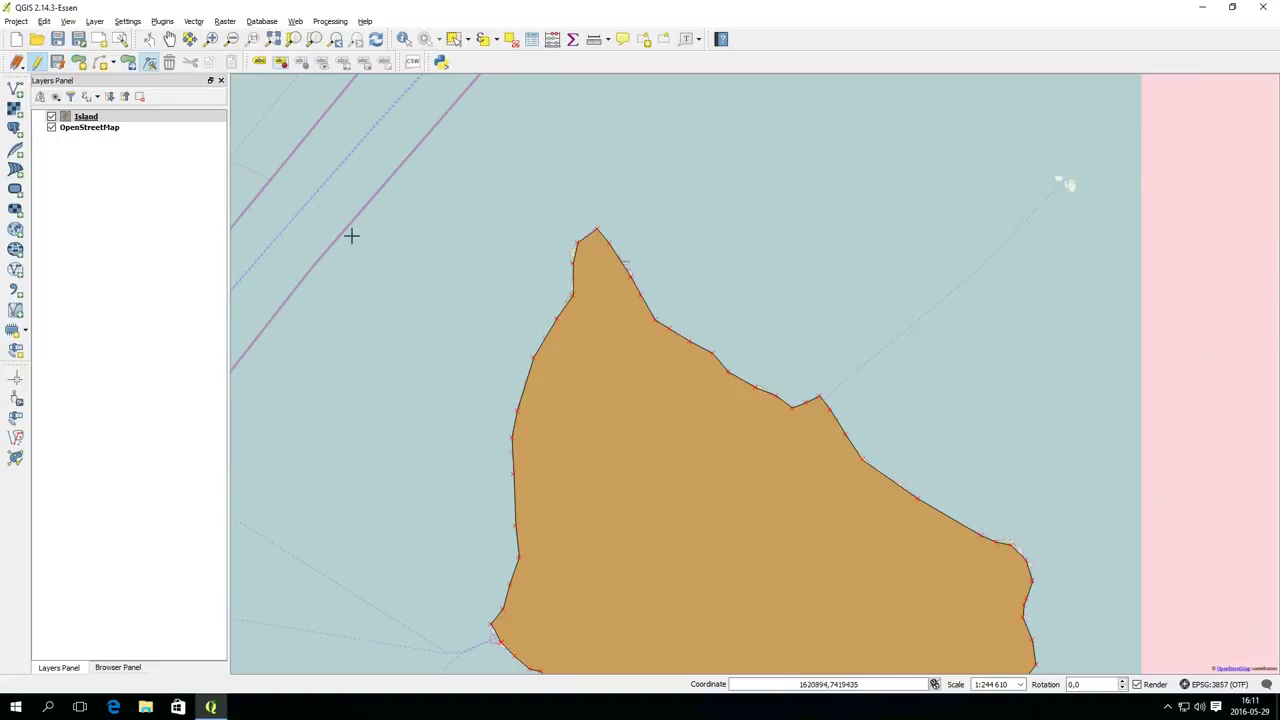
click(534, 357)
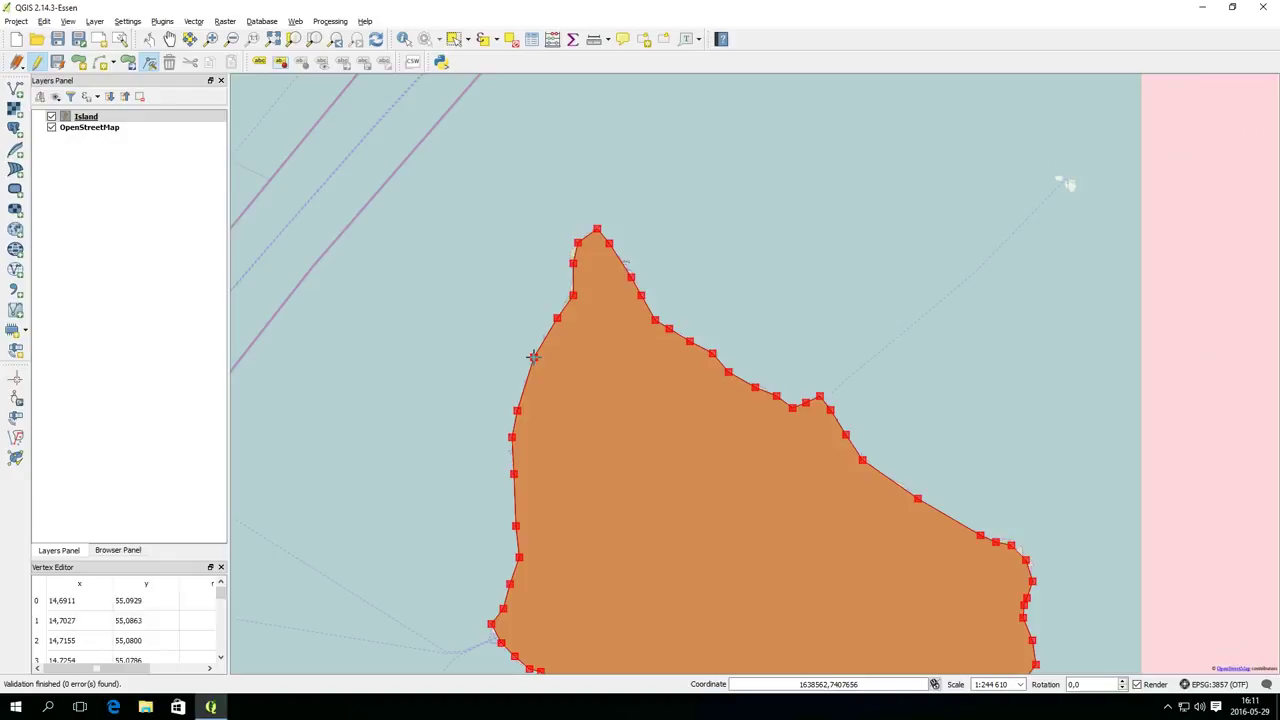
click(534, 357)
drag(534, 357, 533, 361)
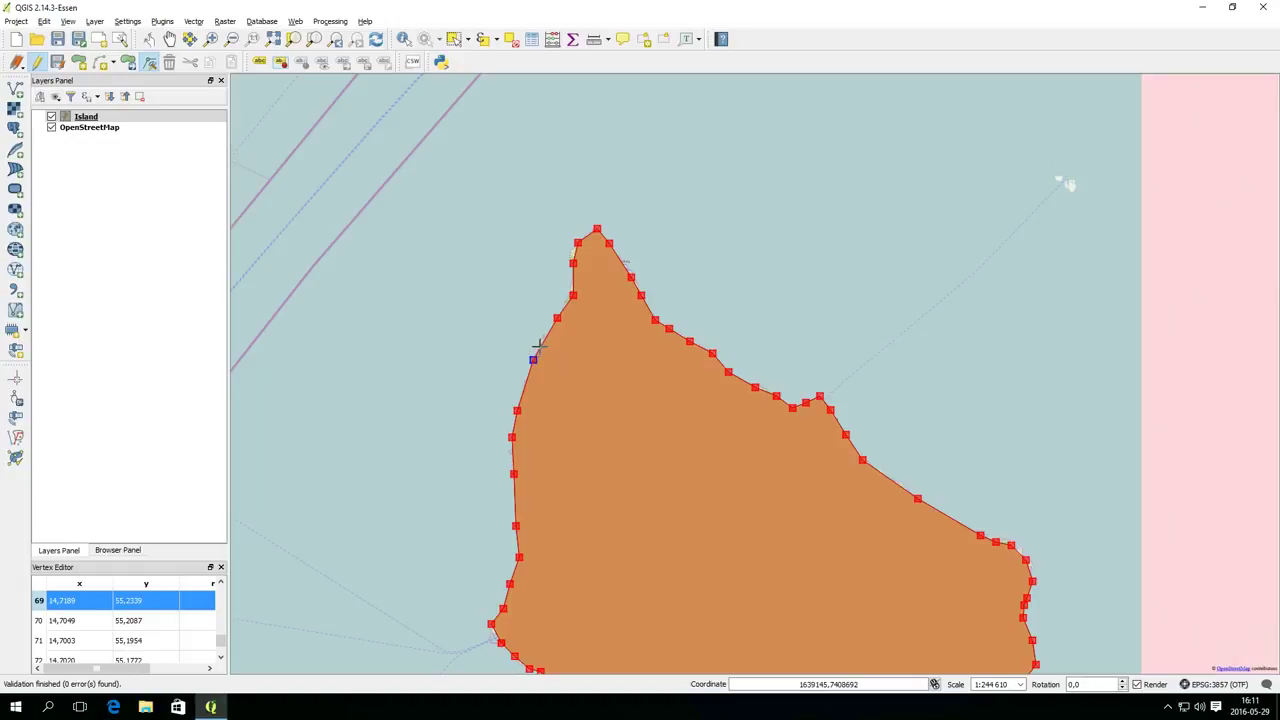
click(538, 343)
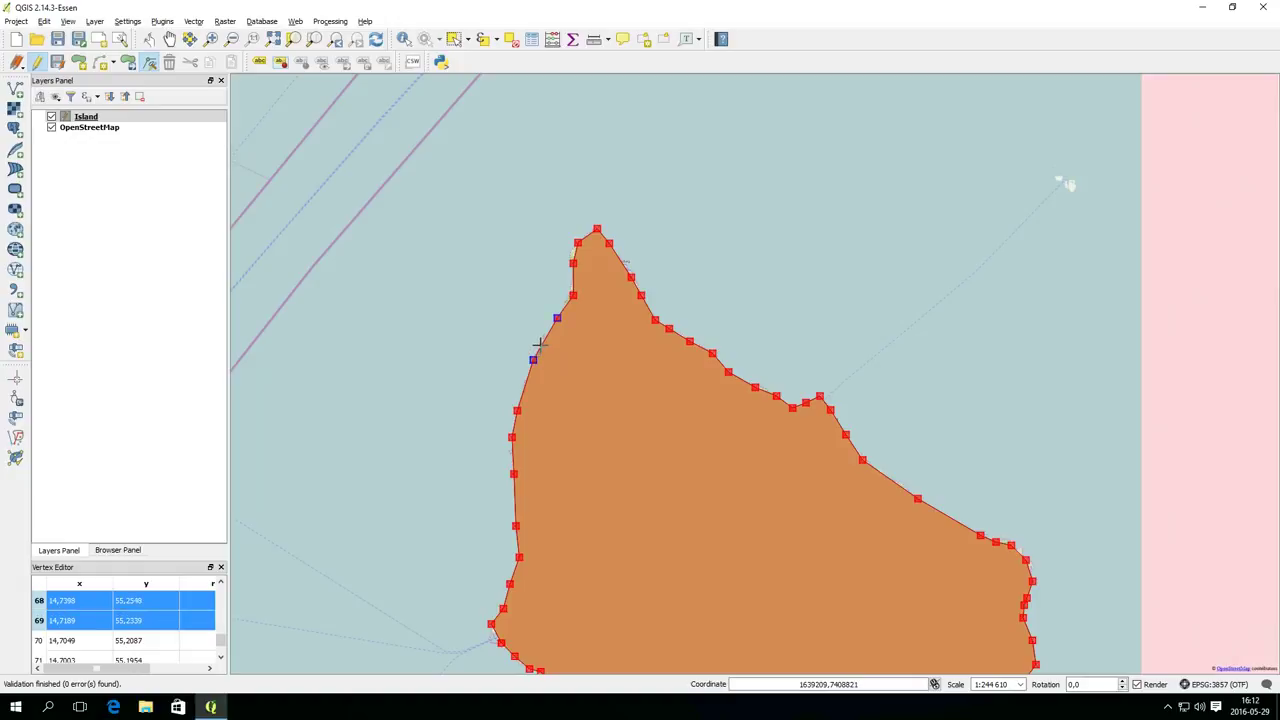
double_click(540, 342)
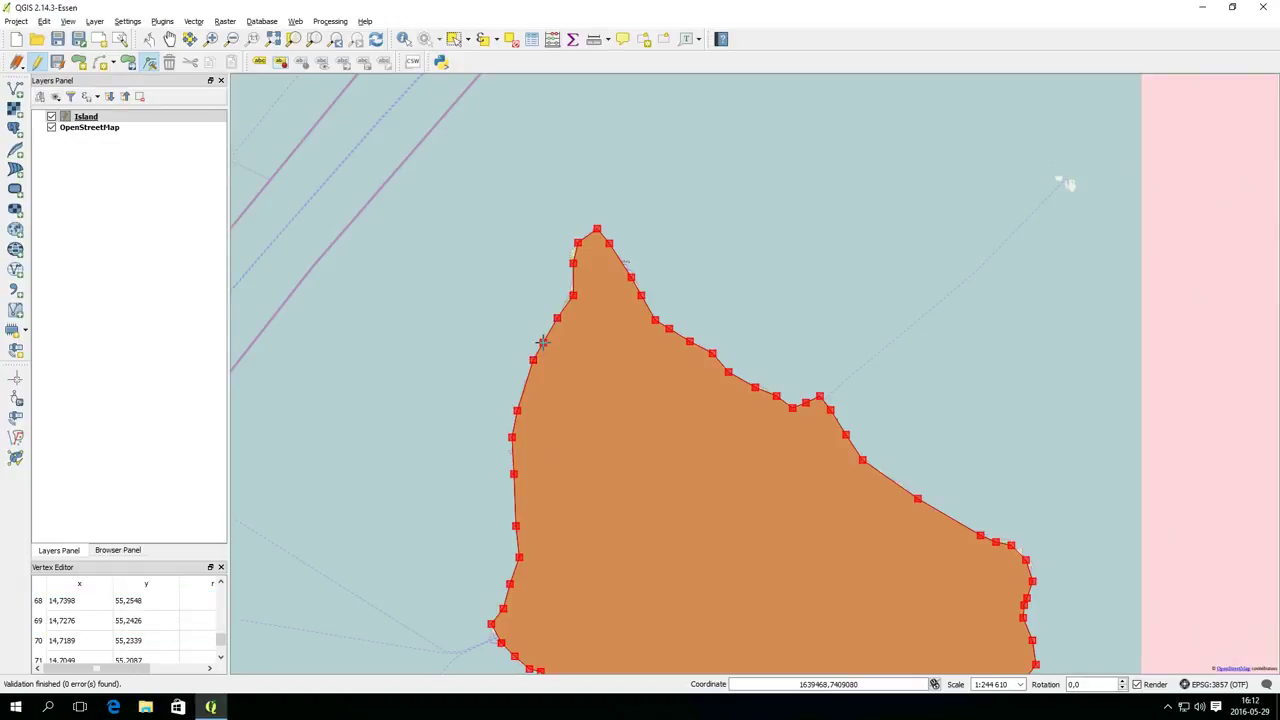
Step: Move the added vertex on the island's north-west coast slightly east, save the Island layer's edits and stop editing it
mouse_move(541, 342)
mouse_down()
mouse_move(557, 357)
mouse_move(549, 340)
mouse_up()
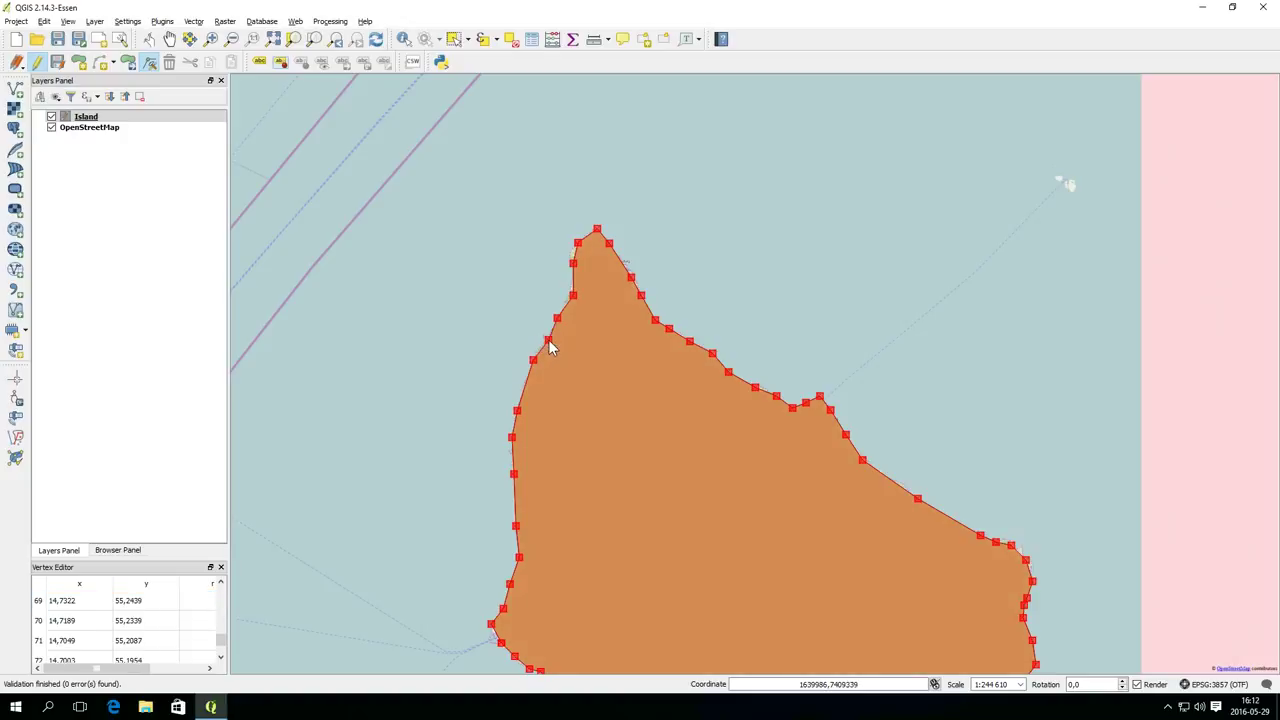
click(58, 63)
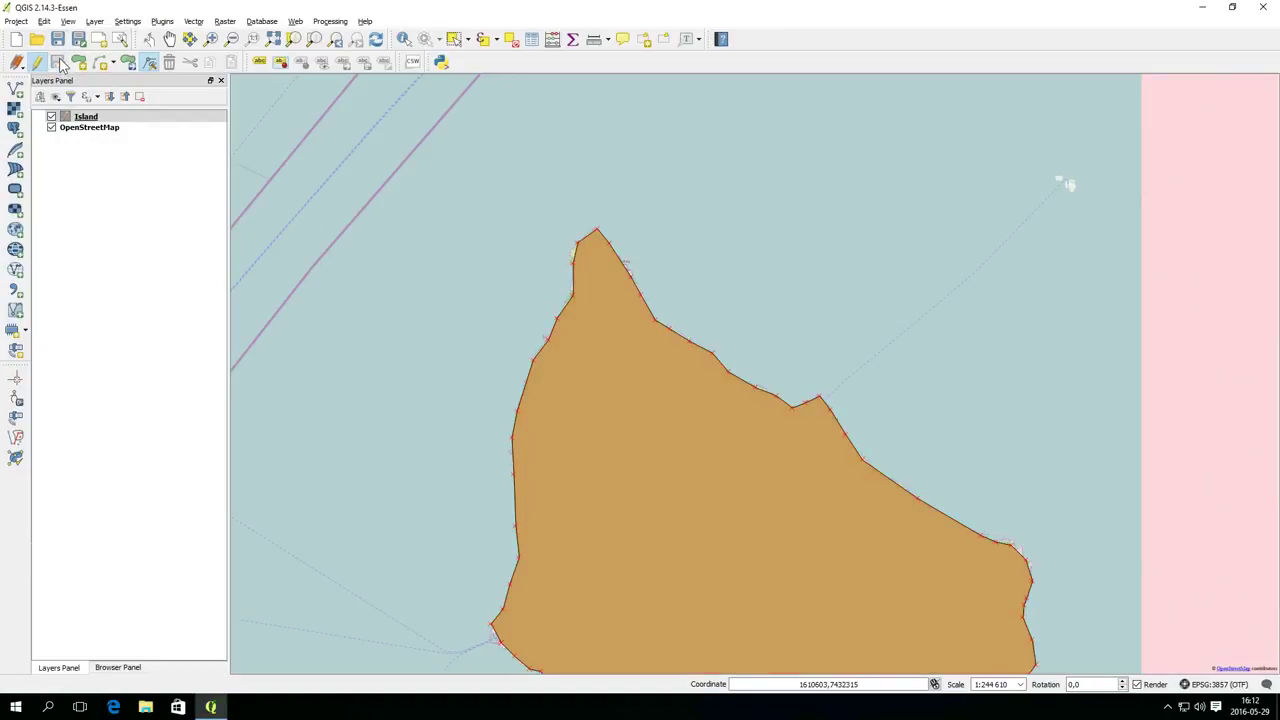
click(37, 61)
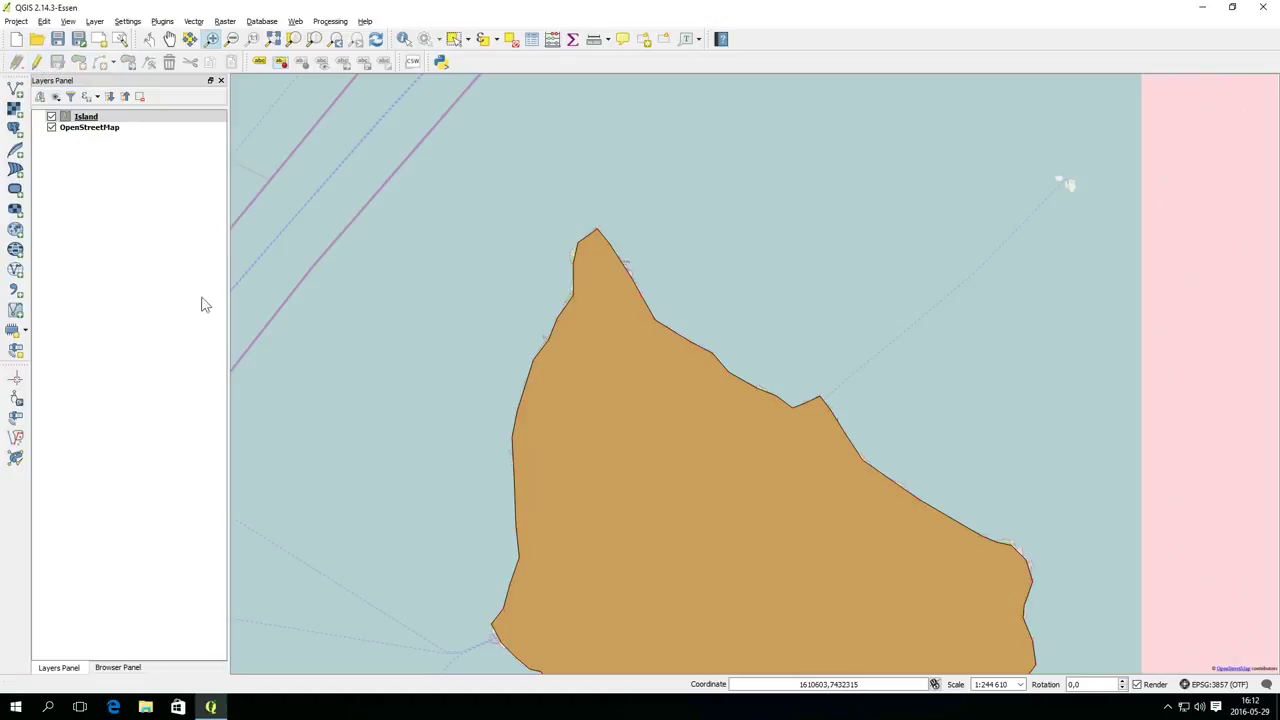
Step: Start saving the Island scratch layer as an ESRI Shapefile and create a Geodata folder in the home folder as its destination
drag(683, 366, 629, 195)
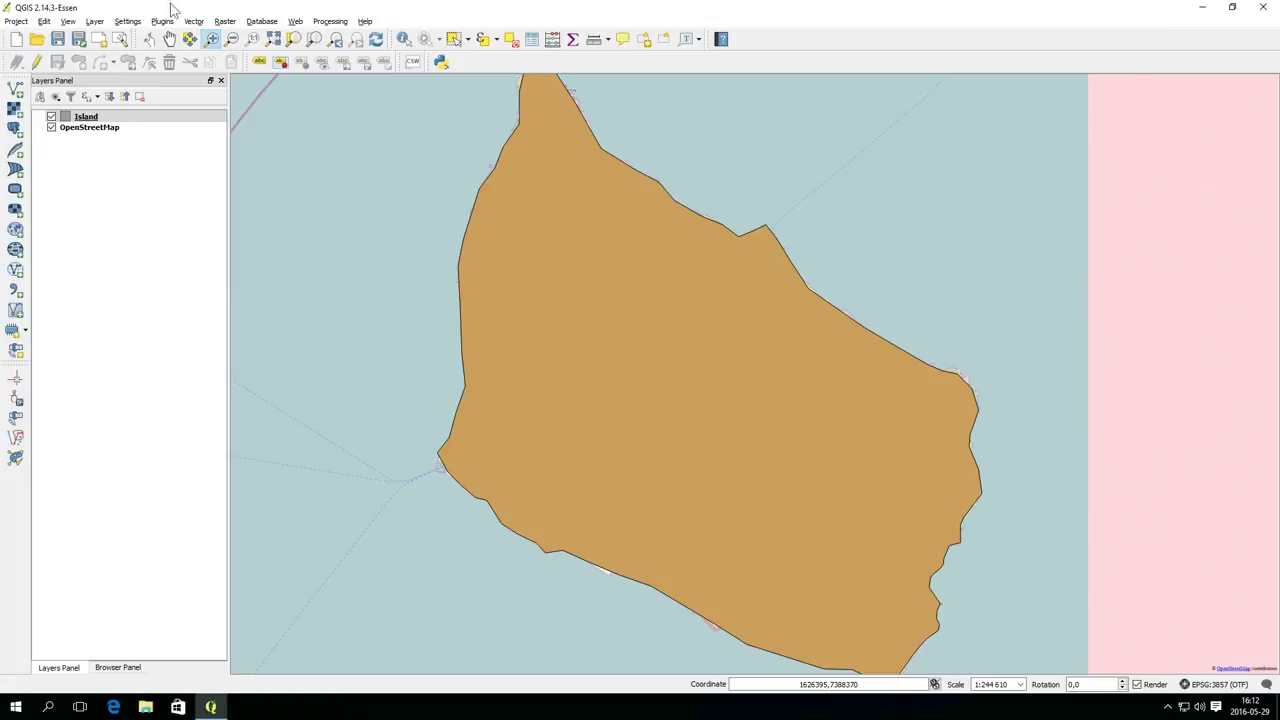
click(96, 118)
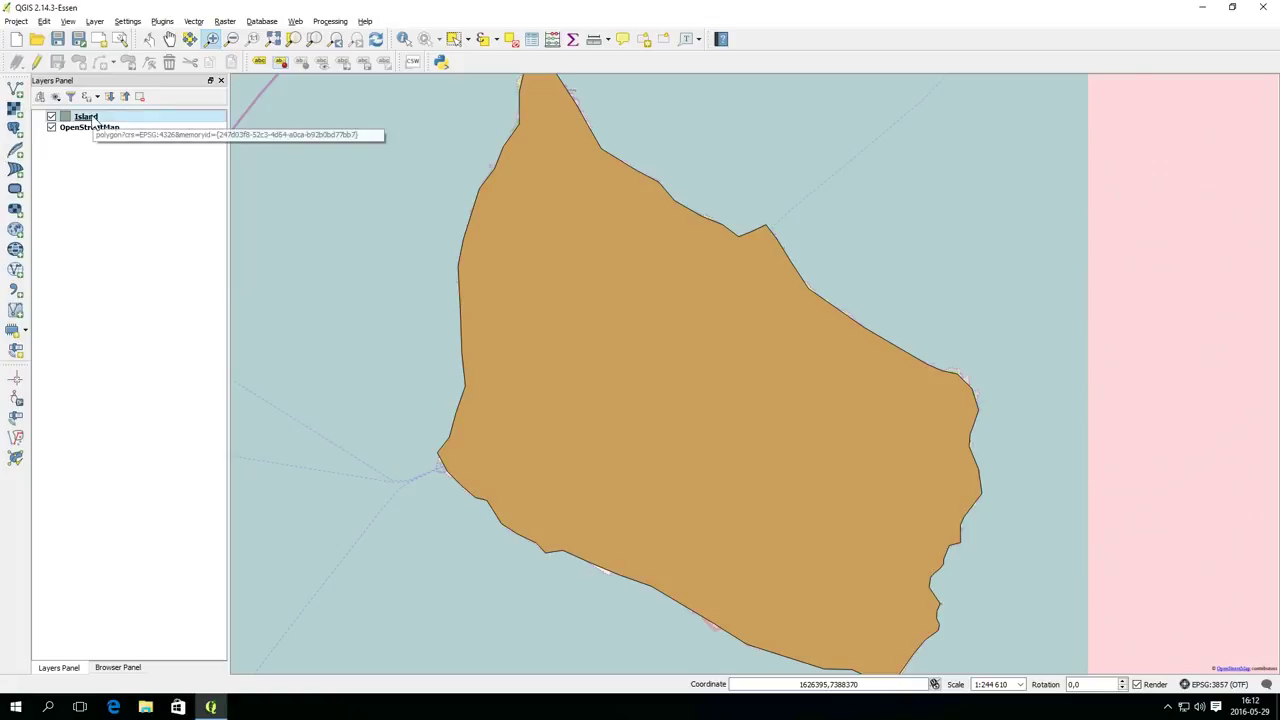
right_click(94, 119)
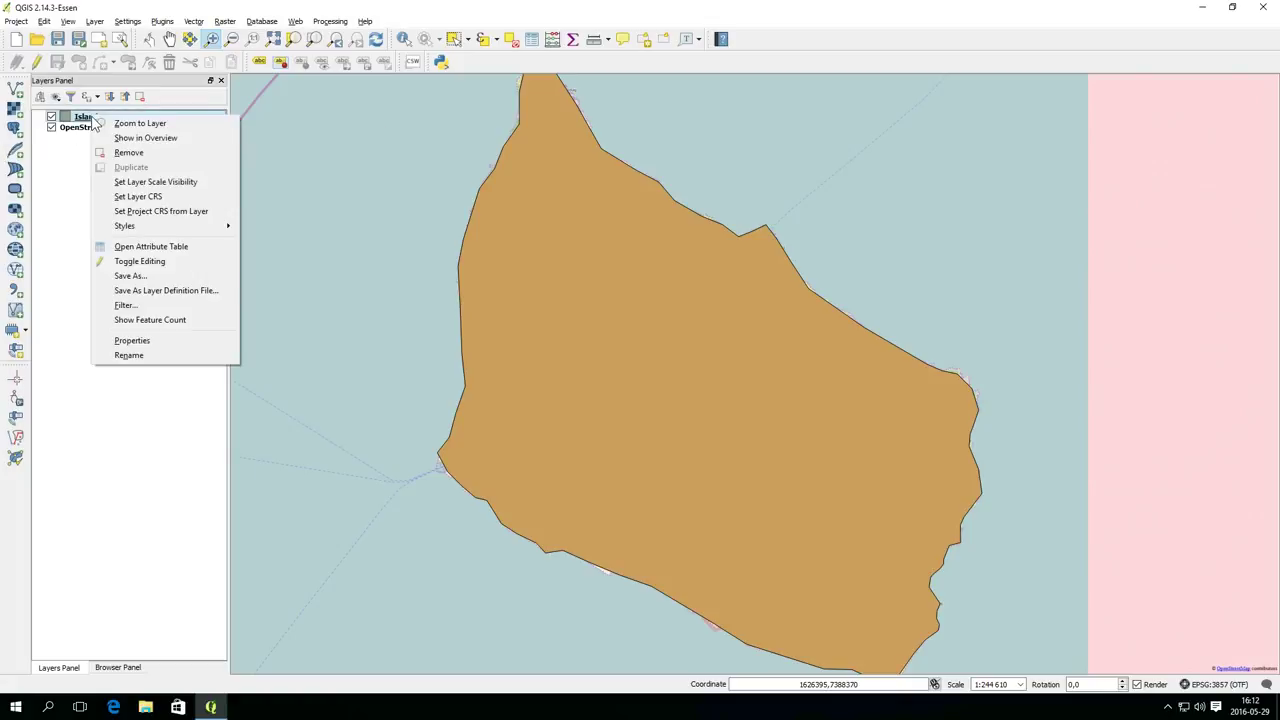
click(140, 276)
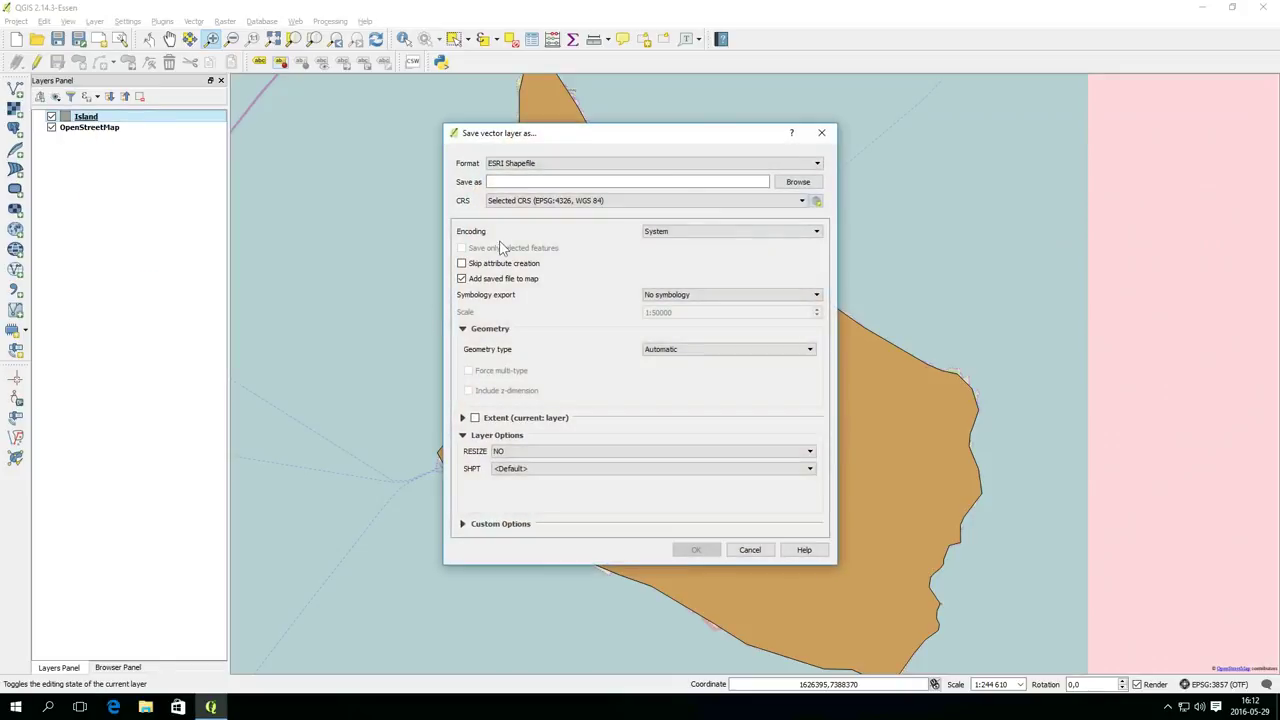
click(789, 185)
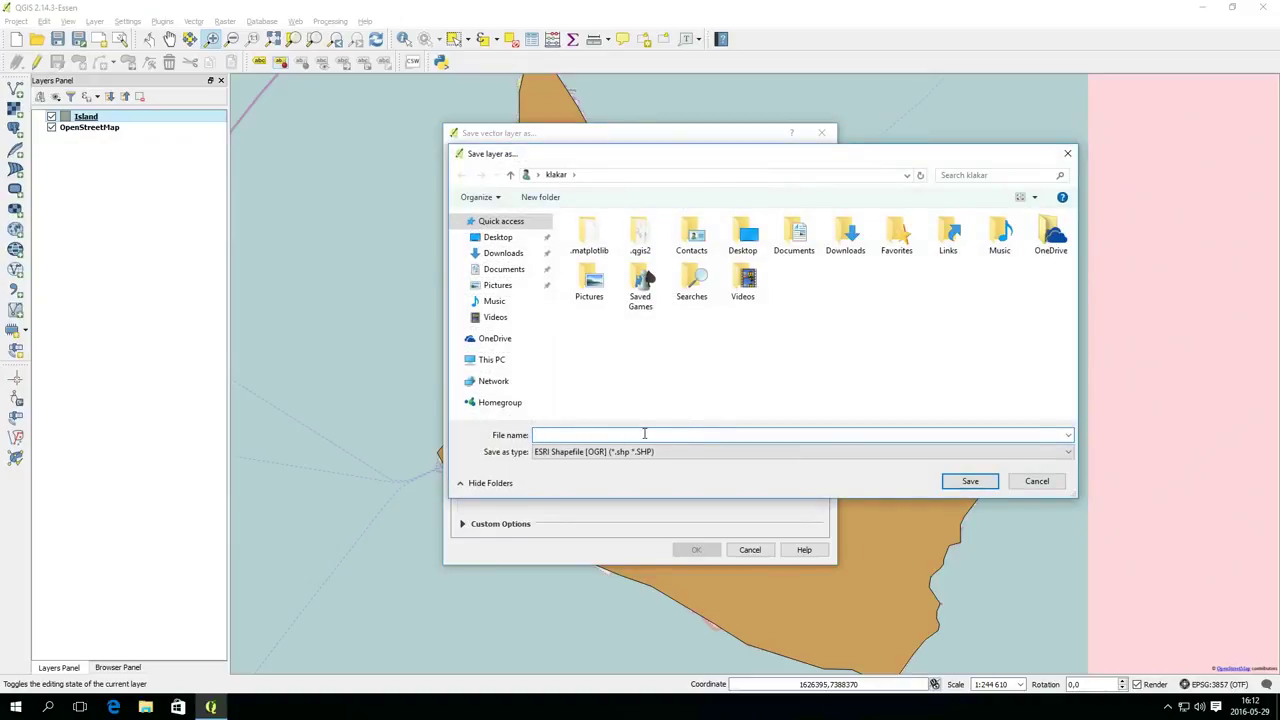
click(527, 197)
text(Geodata)
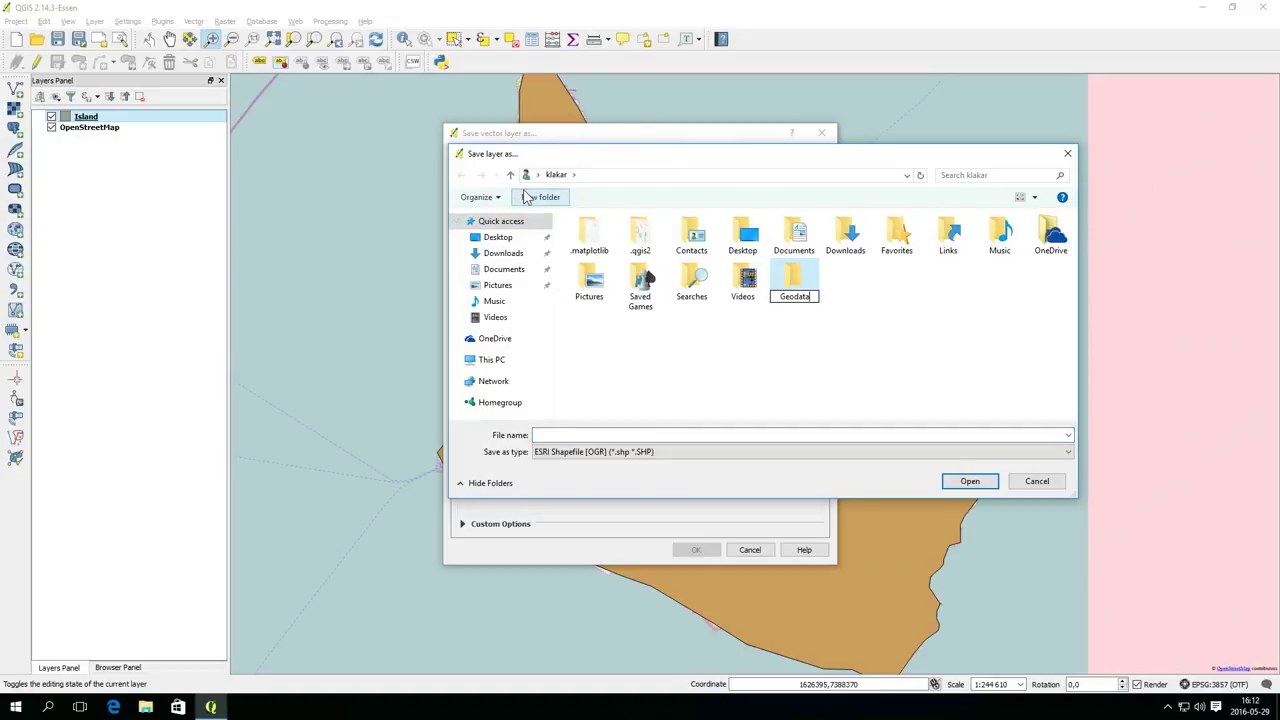
key(Return)
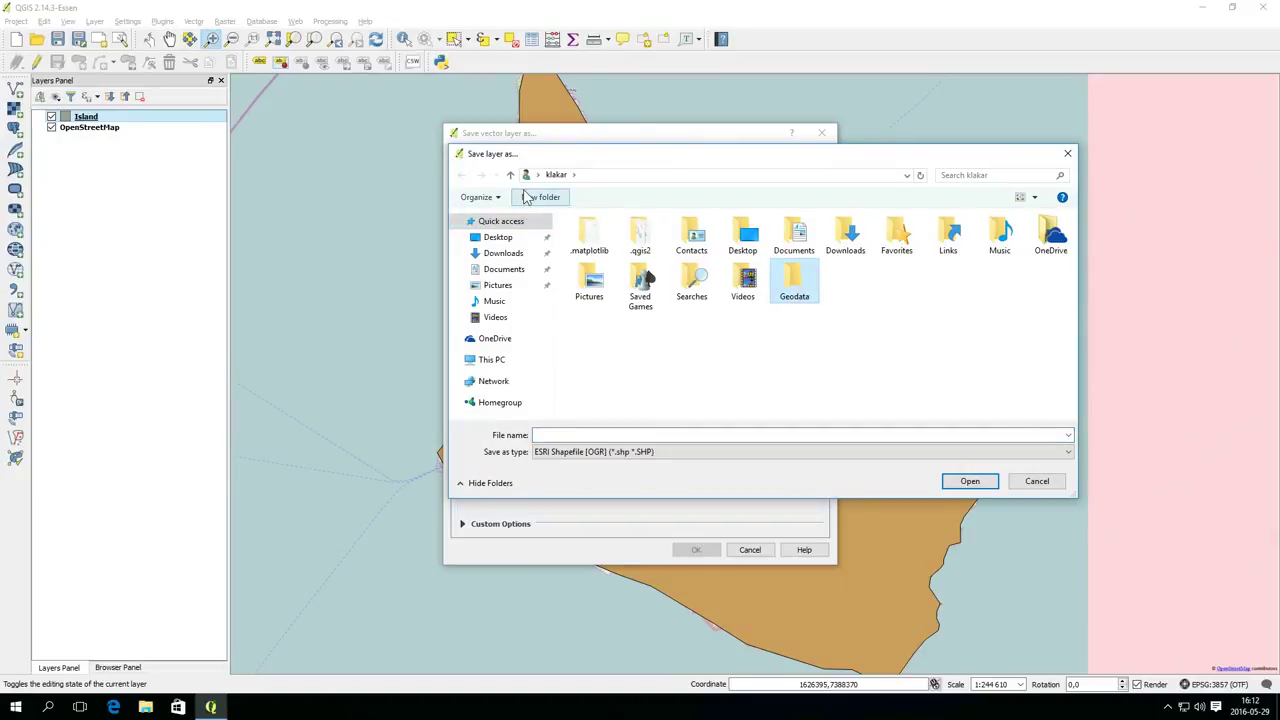
double_click(812, 292)
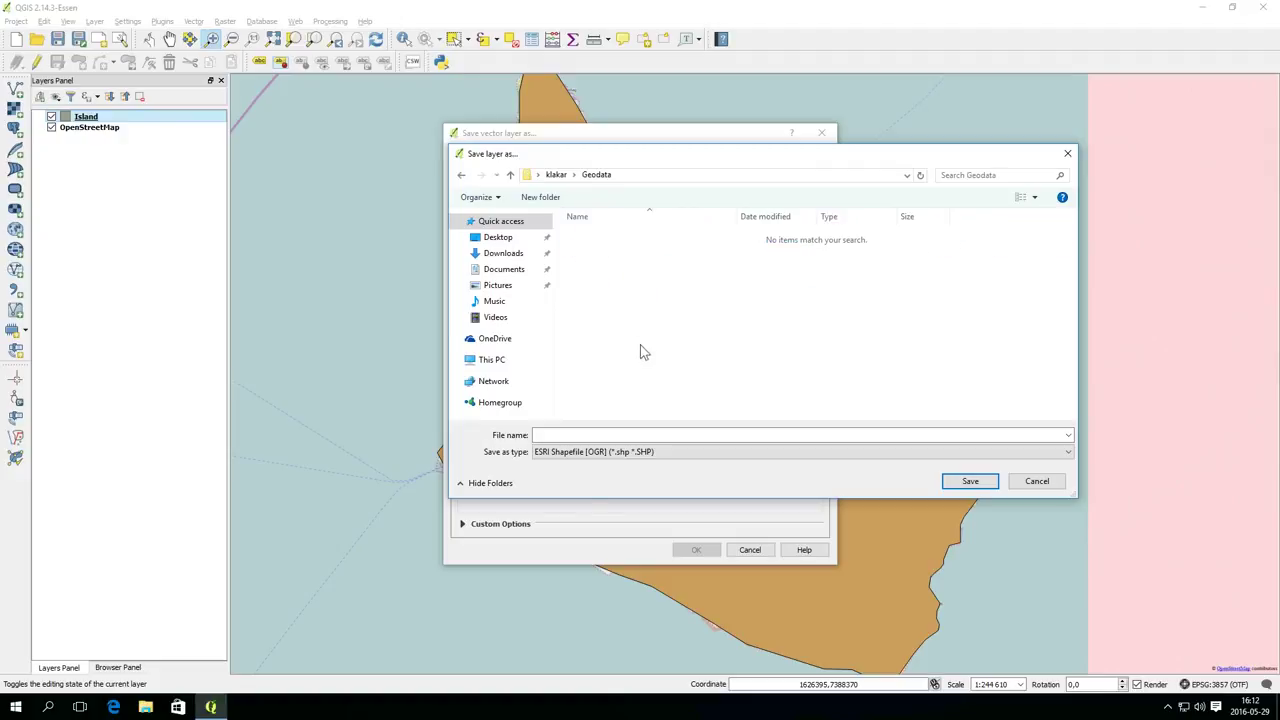
Step: Name the shapefile Island and export it in WGS 84 (EPSG:4326), adding the saved file to the map
click(632, 433)
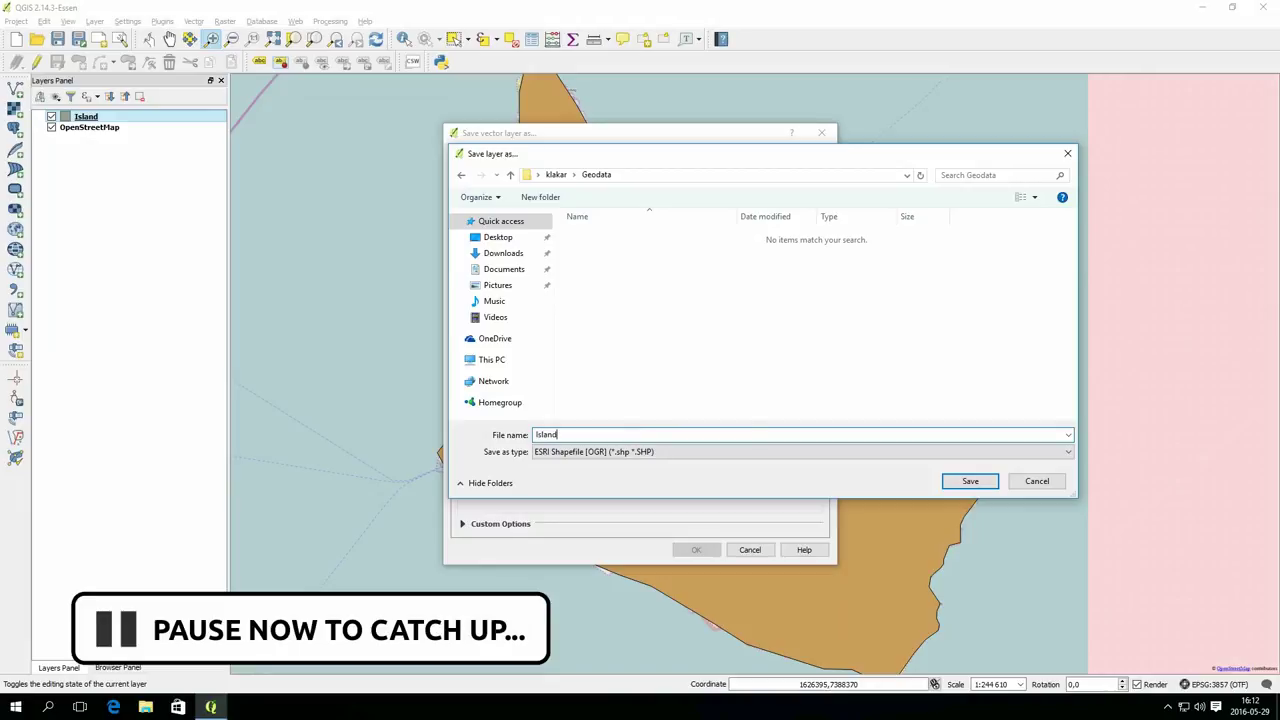
key(Return)
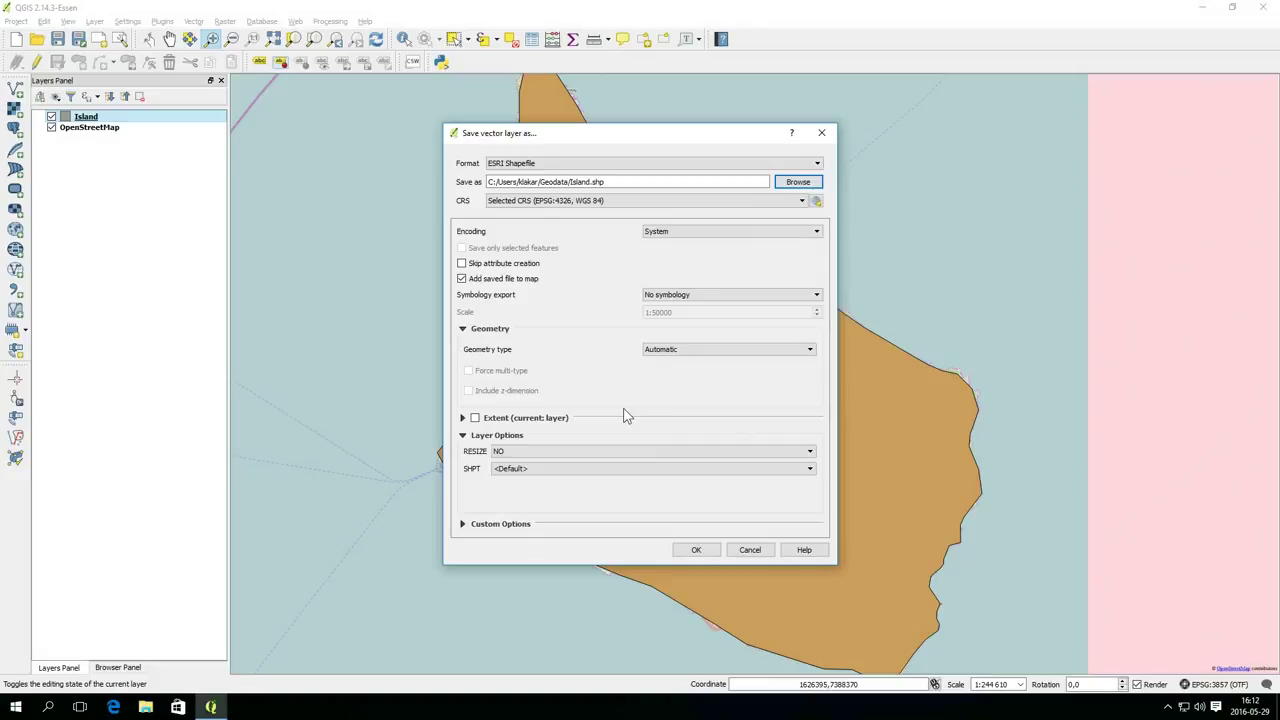
click(698, 551)
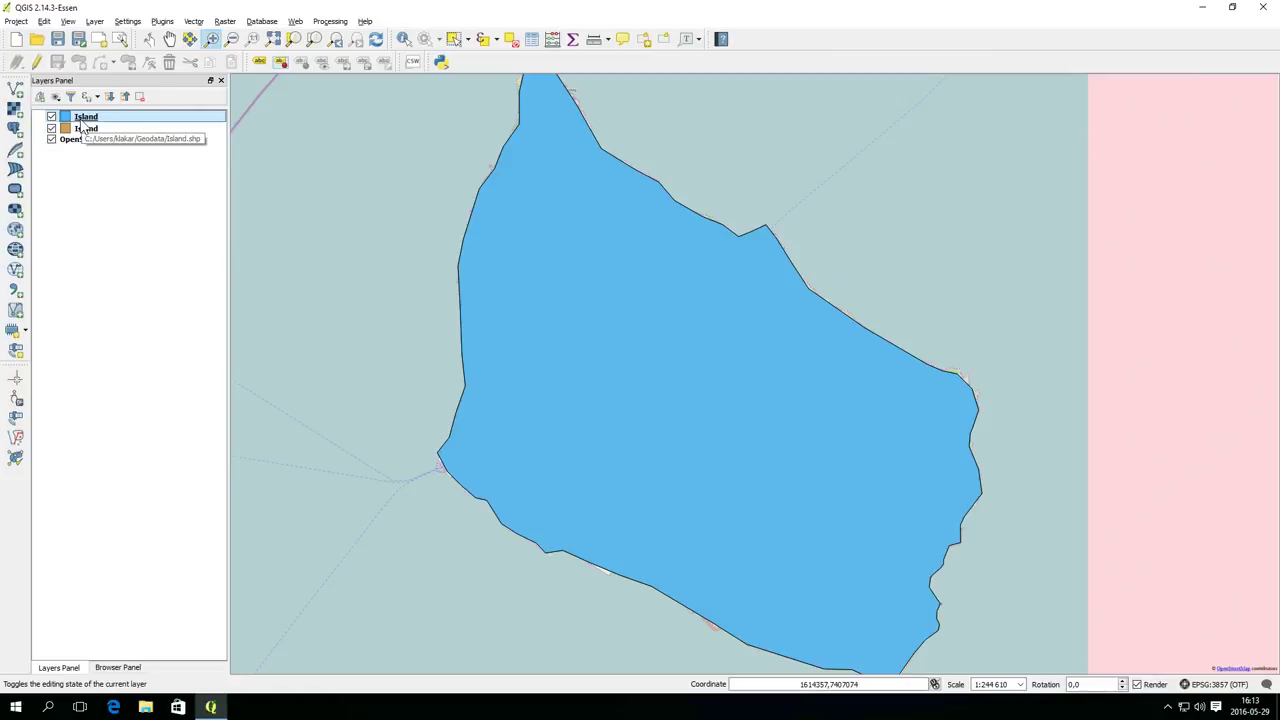
Step: Remove the original Island scratch layer from the project and hide the OpenStreetMap layer
right_click(83, 128)
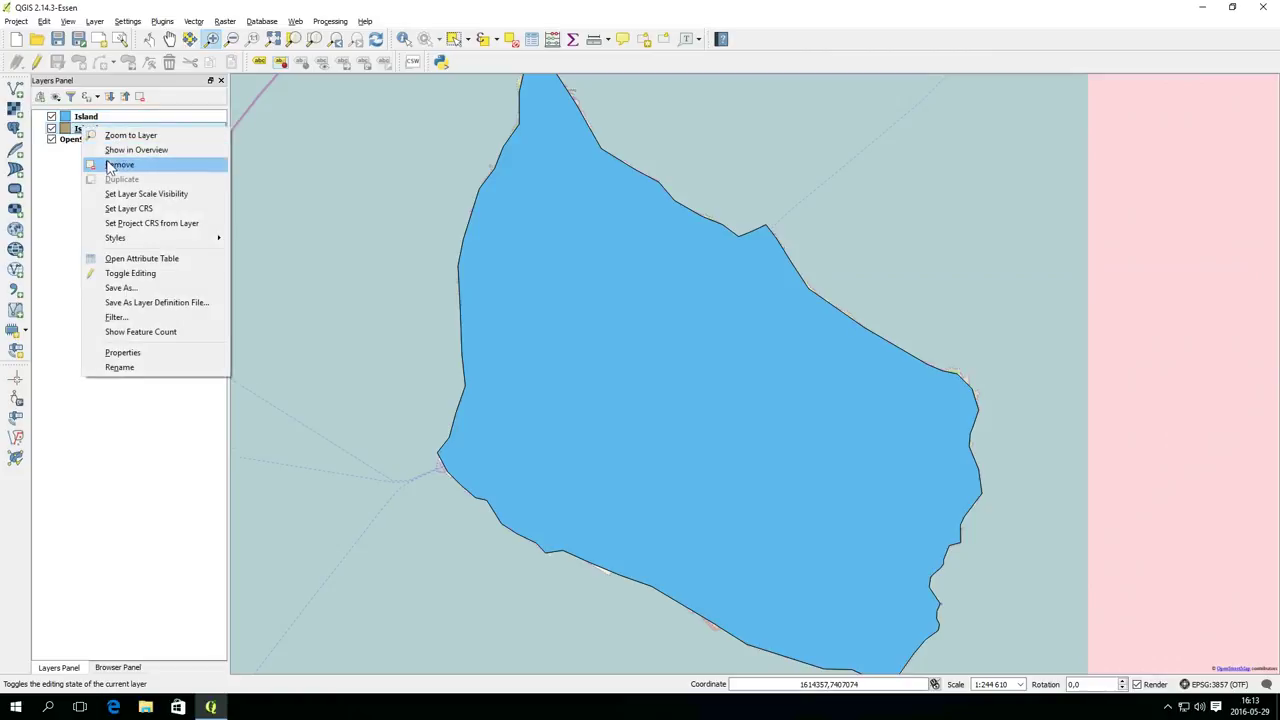
click(112, 165)
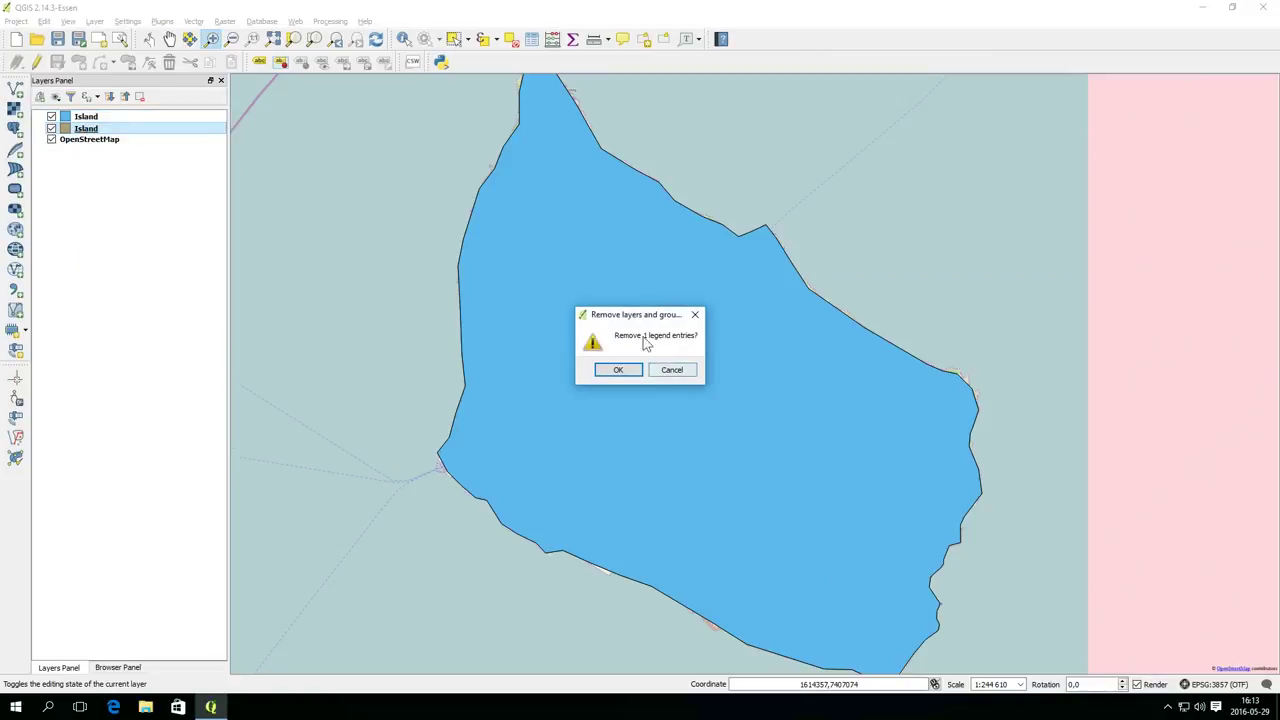
click(616, 372)
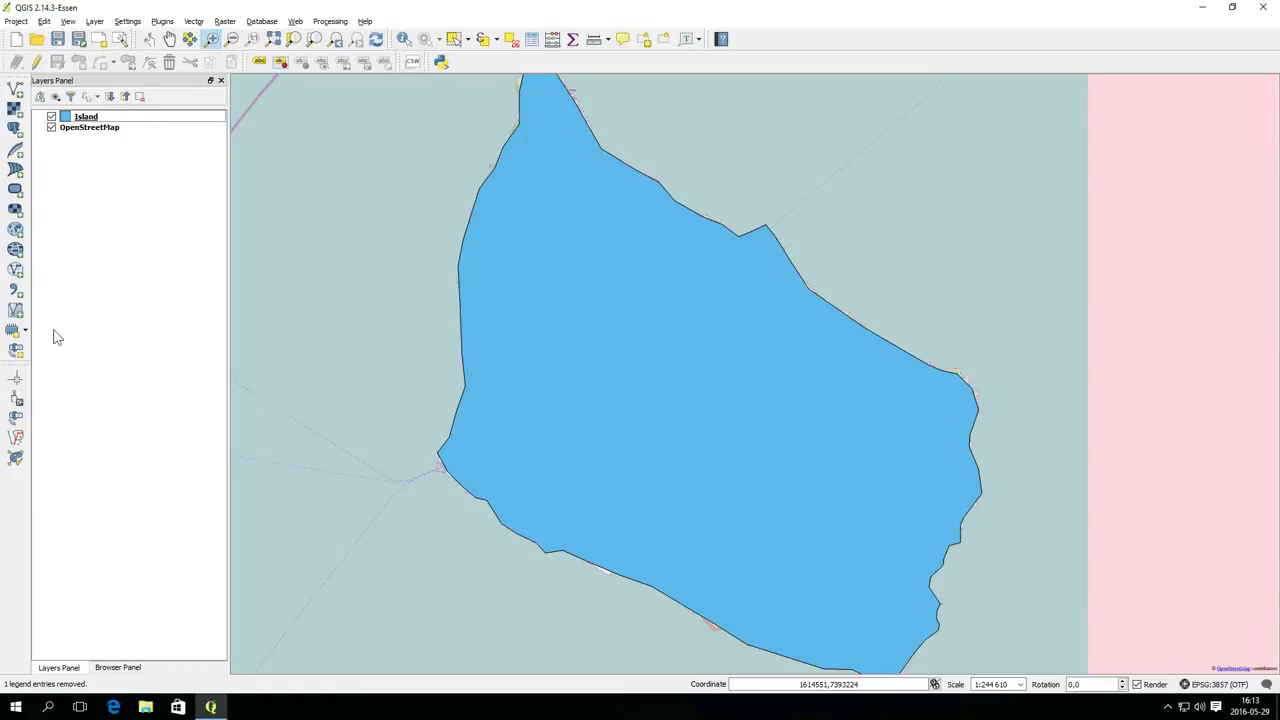
click(51, 128)
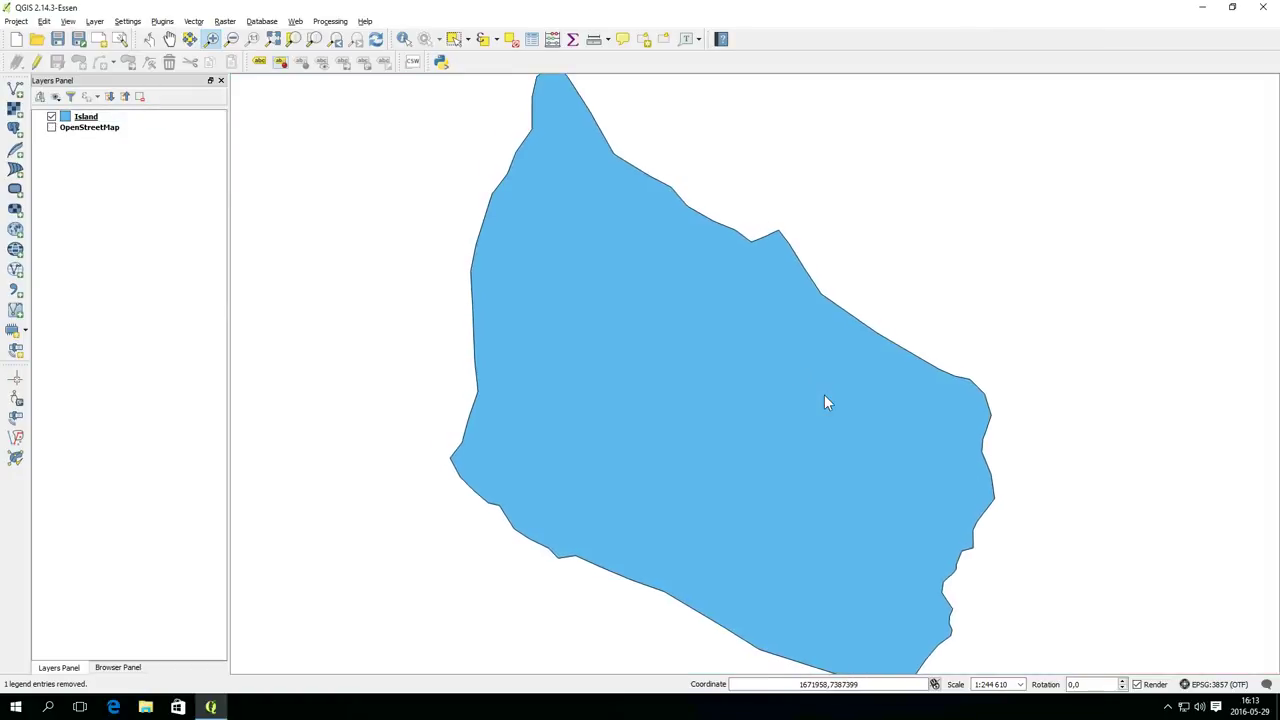
scroll(824, 400, down, 1)
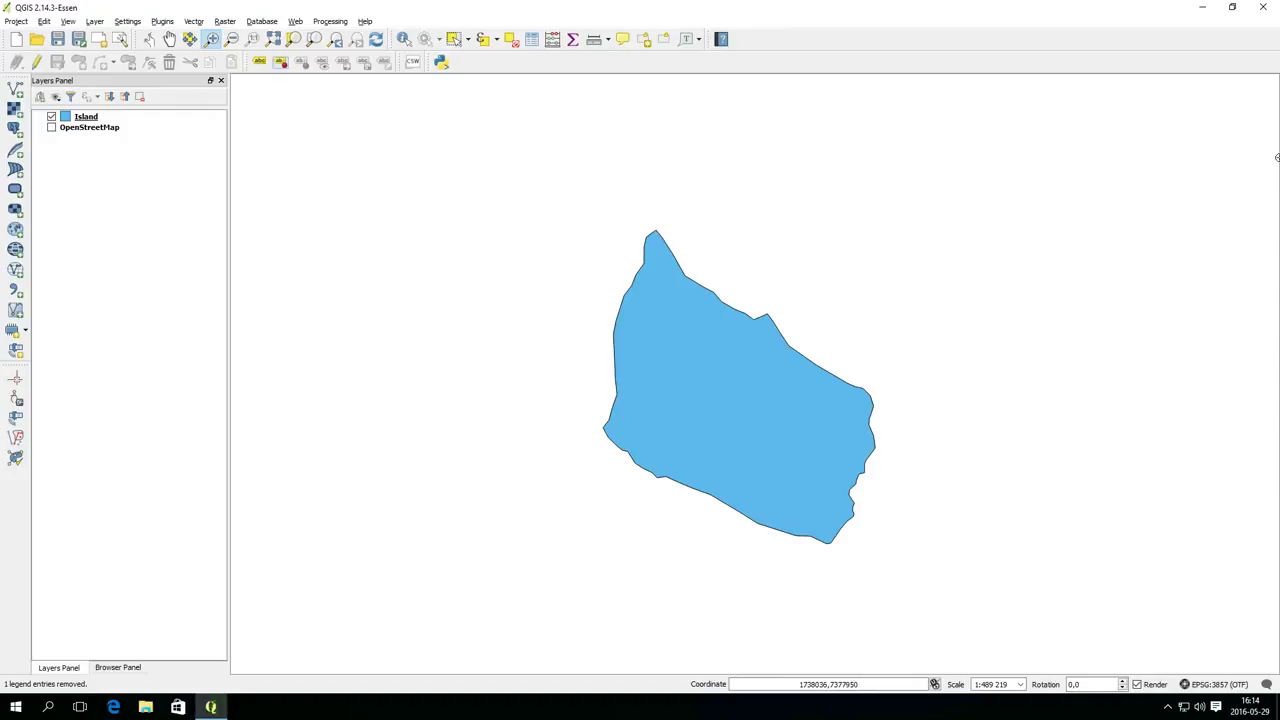
Step: Create a point shapefile layer with a text field called Name, length 80, and save it as points in the Geodata folder
click(26, 336)
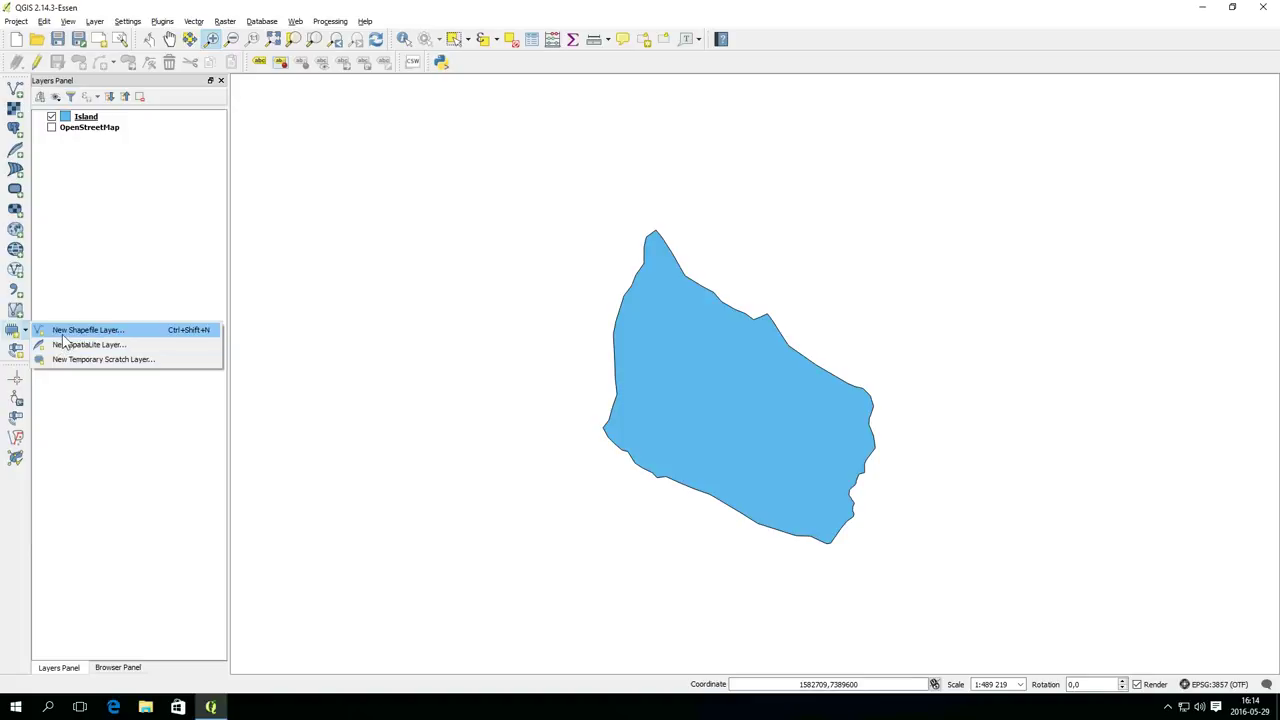
click(63, 334)
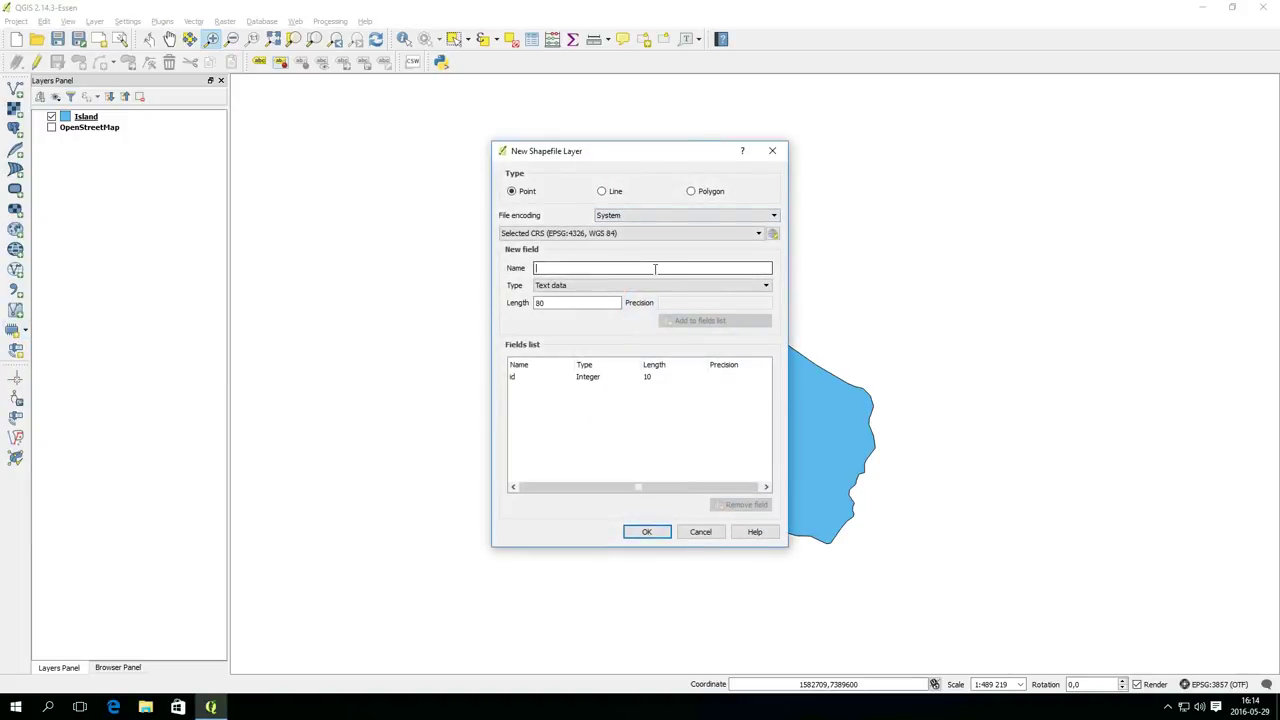
text(Points)
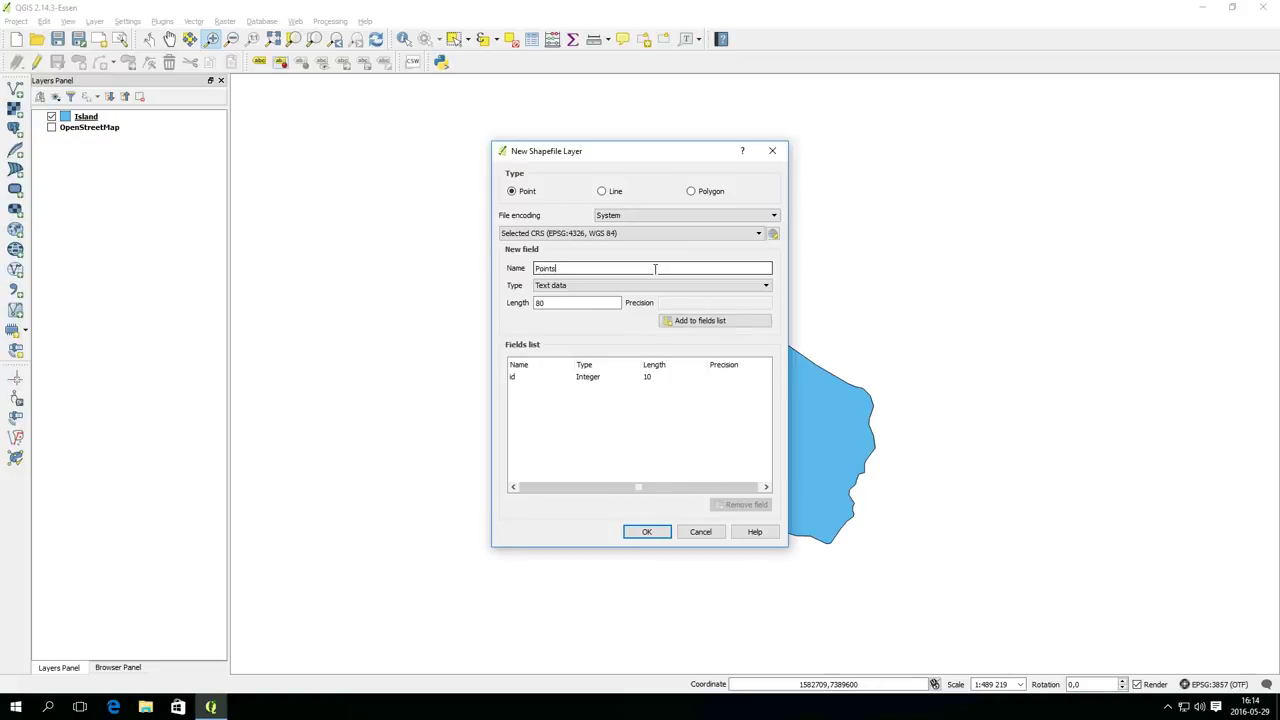
double_click(585, 268)
text(Name)
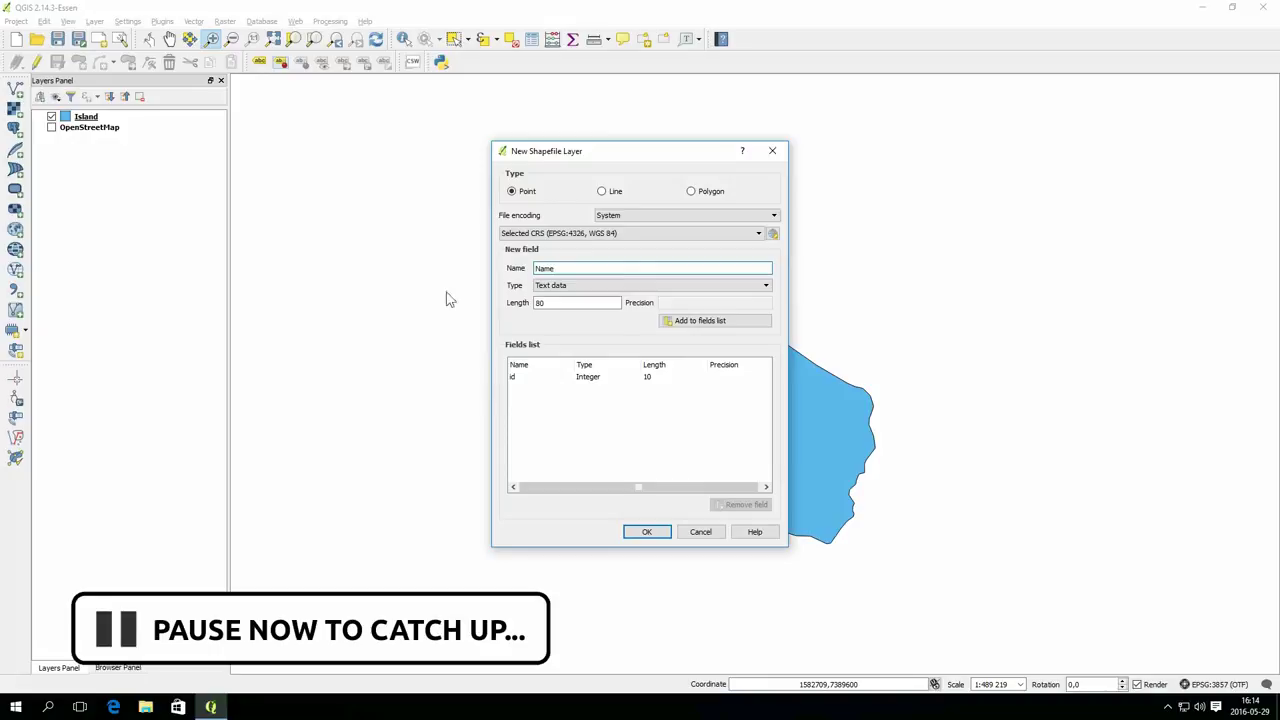
click(689, 322)
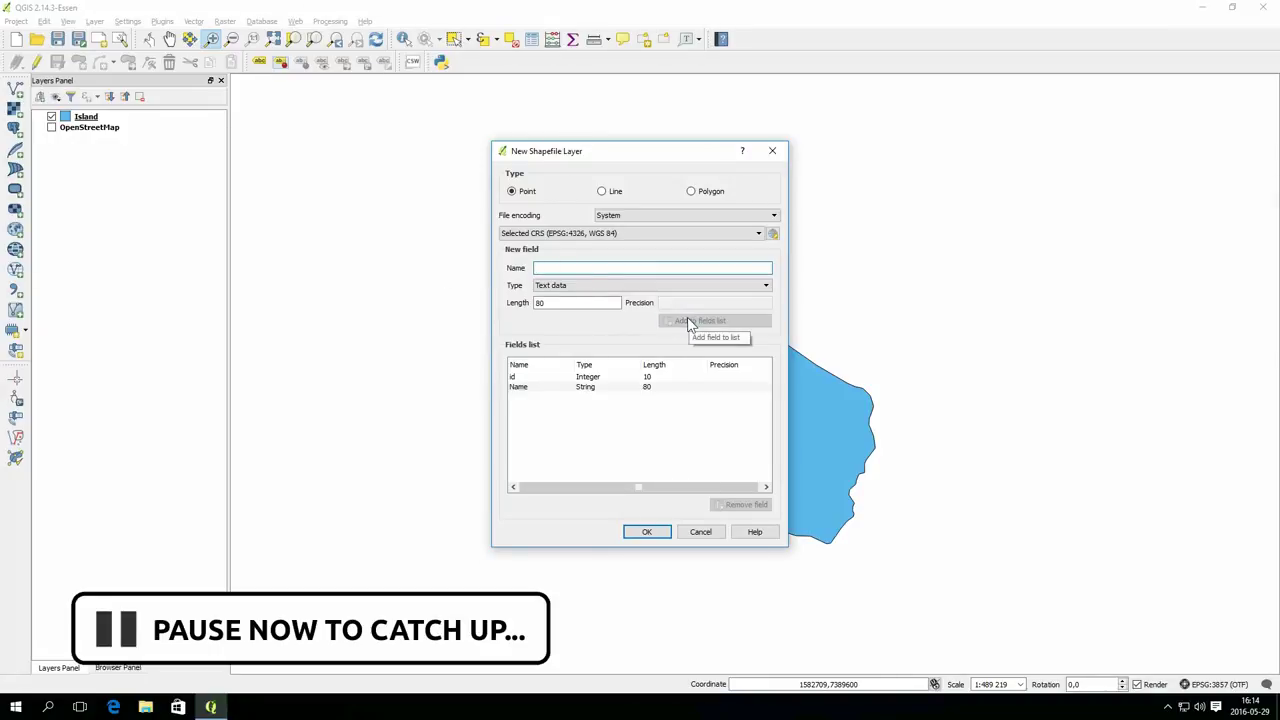
click(662, 532)
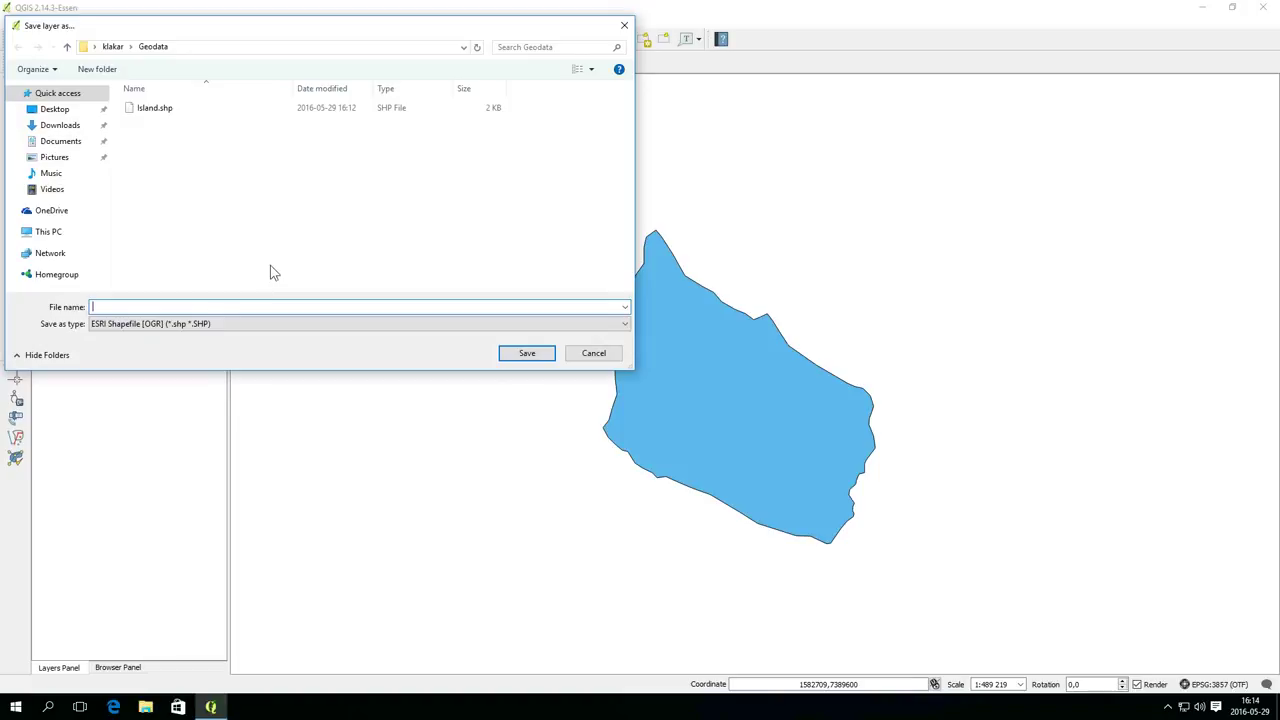
text(points)
key(Return)
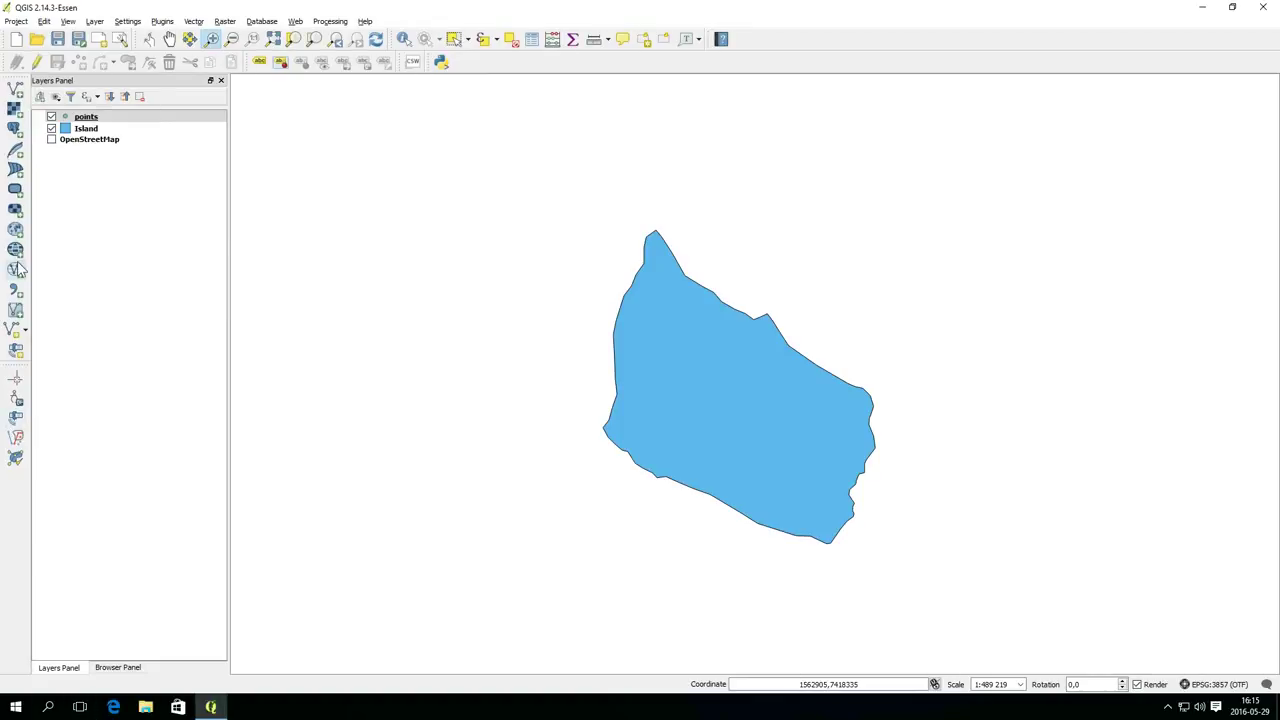
Step: Create a line shapefile layer with a text field called Name, length 80, and save it as Lines in the Geodata folder
click(14, 331)
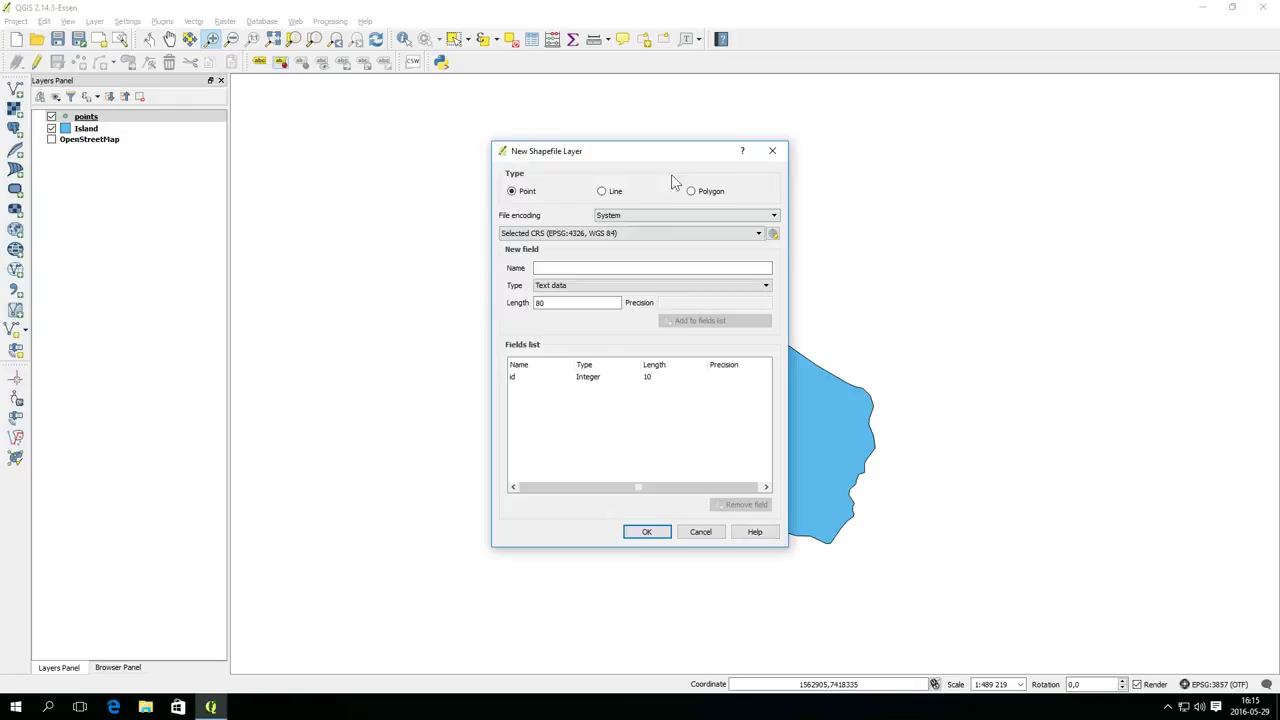
click(613, 195)
click(626, 266)
text(N)
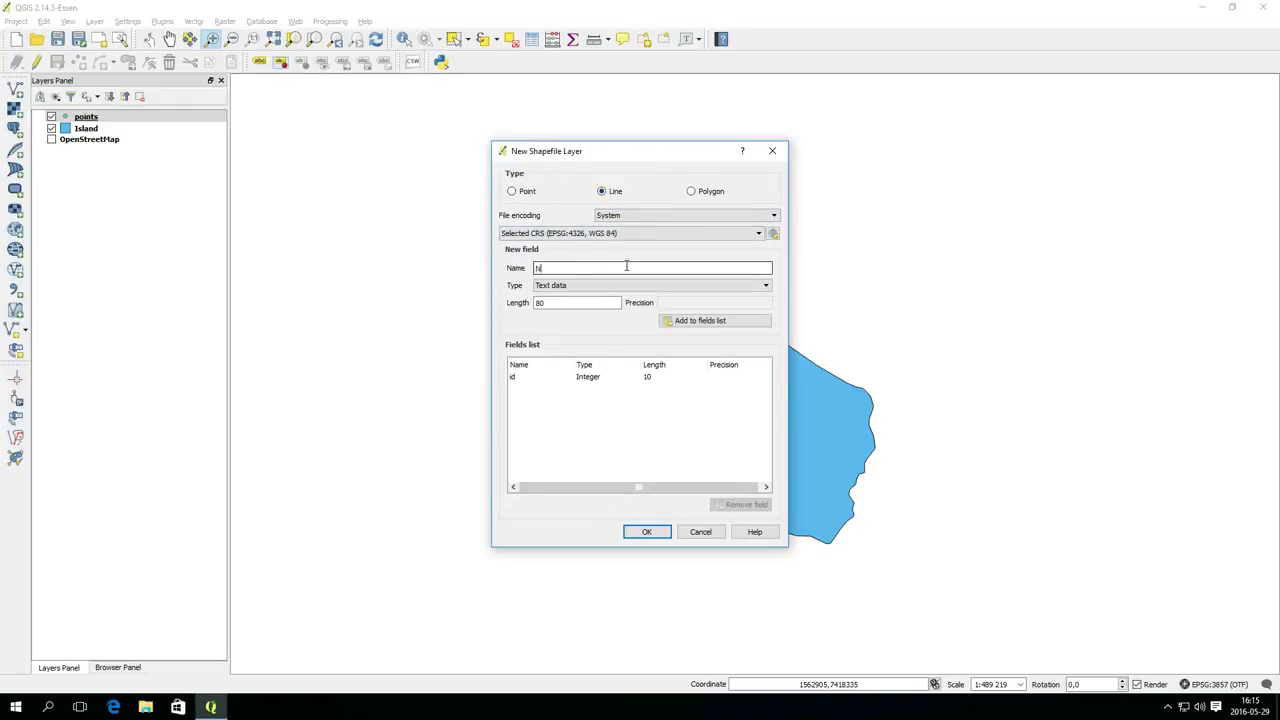
text(ame)
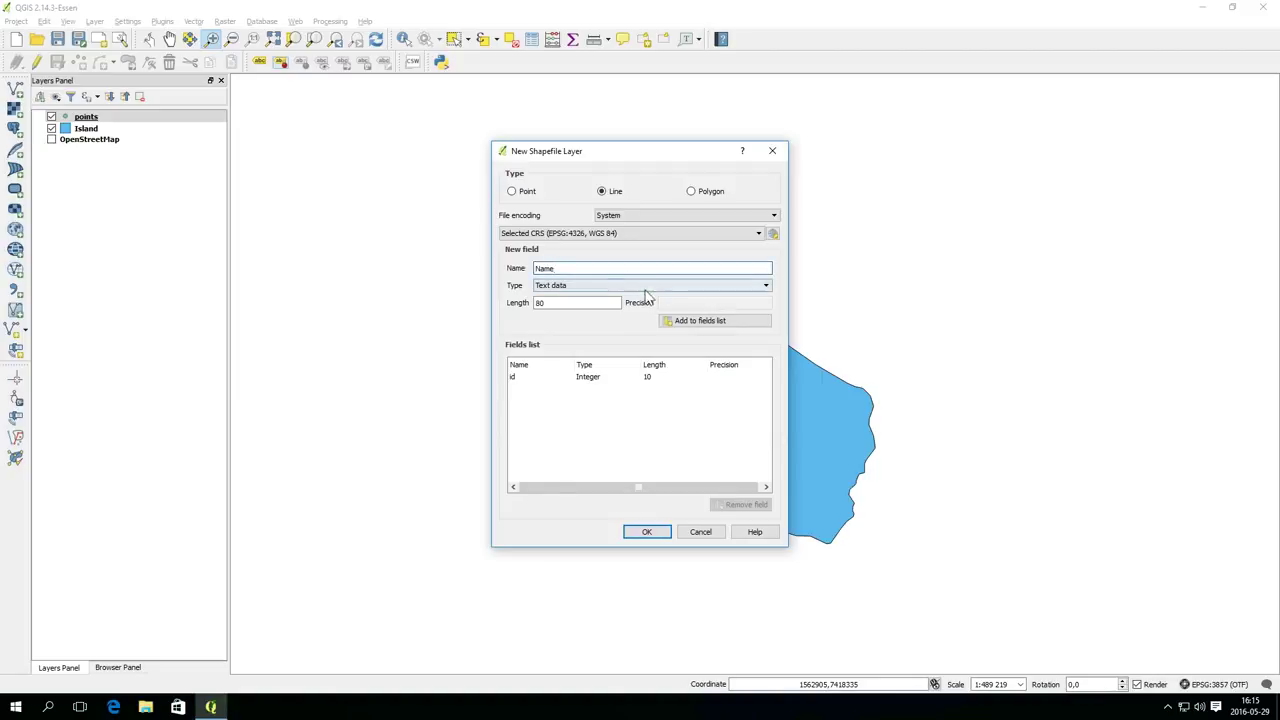
click(668, 320)
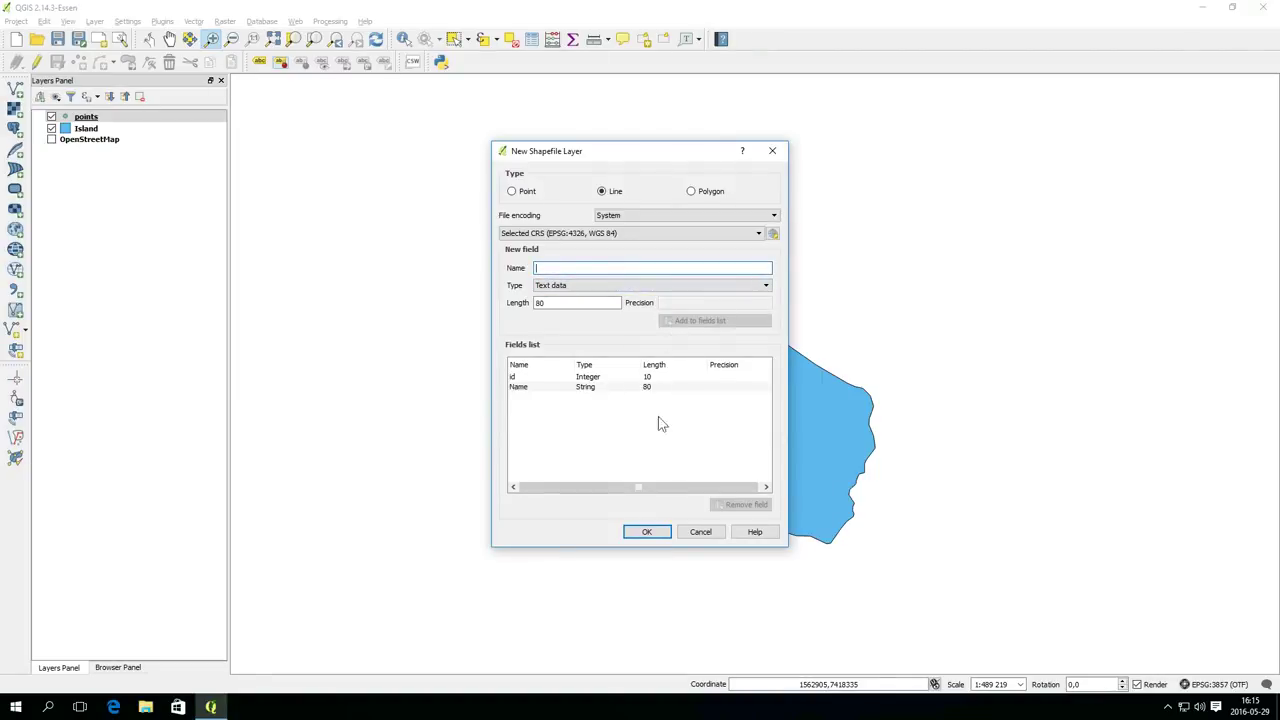
click(647, 532)
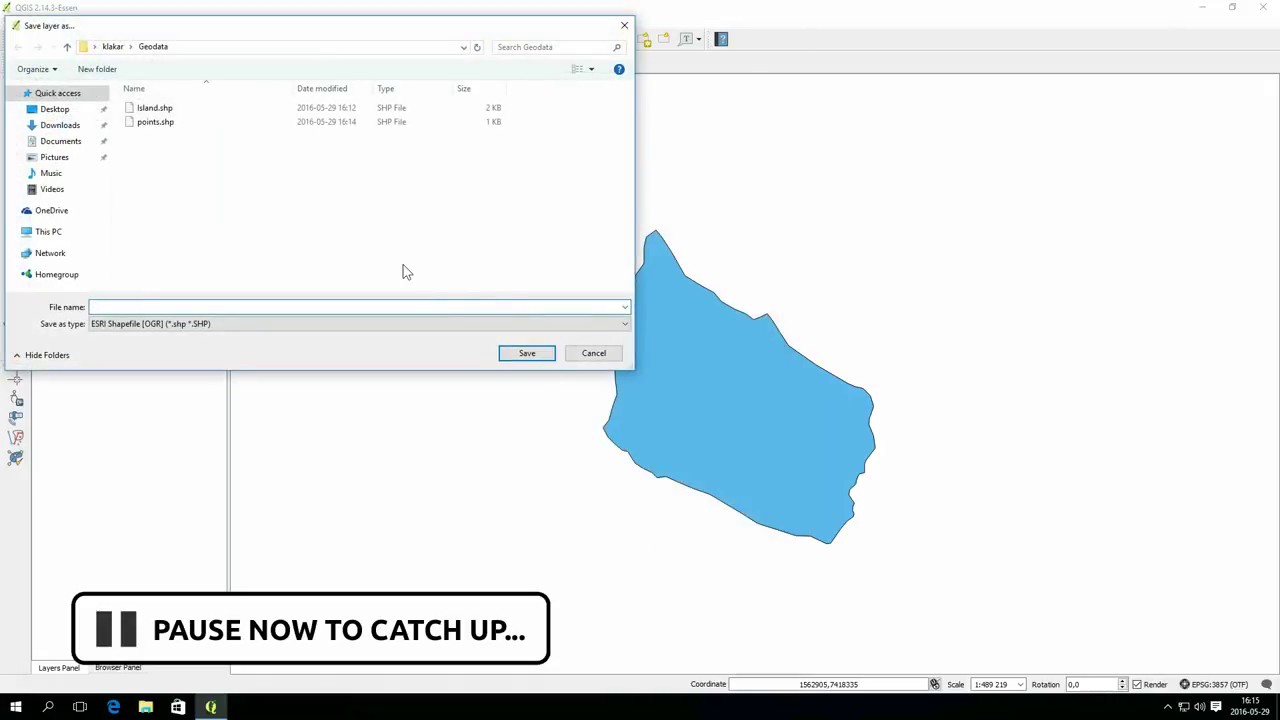
key(Return)
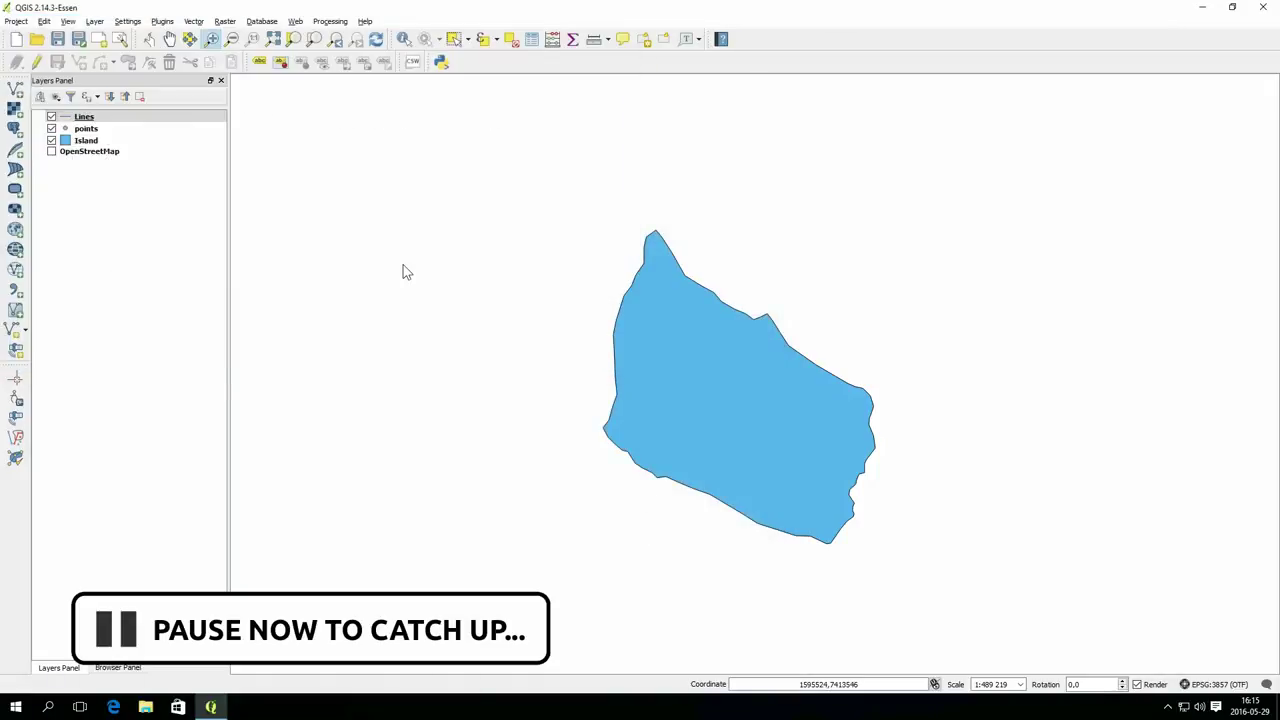
Step: Start editing the points layer and add a point named Beach on the island's west coast
click(90, 132)
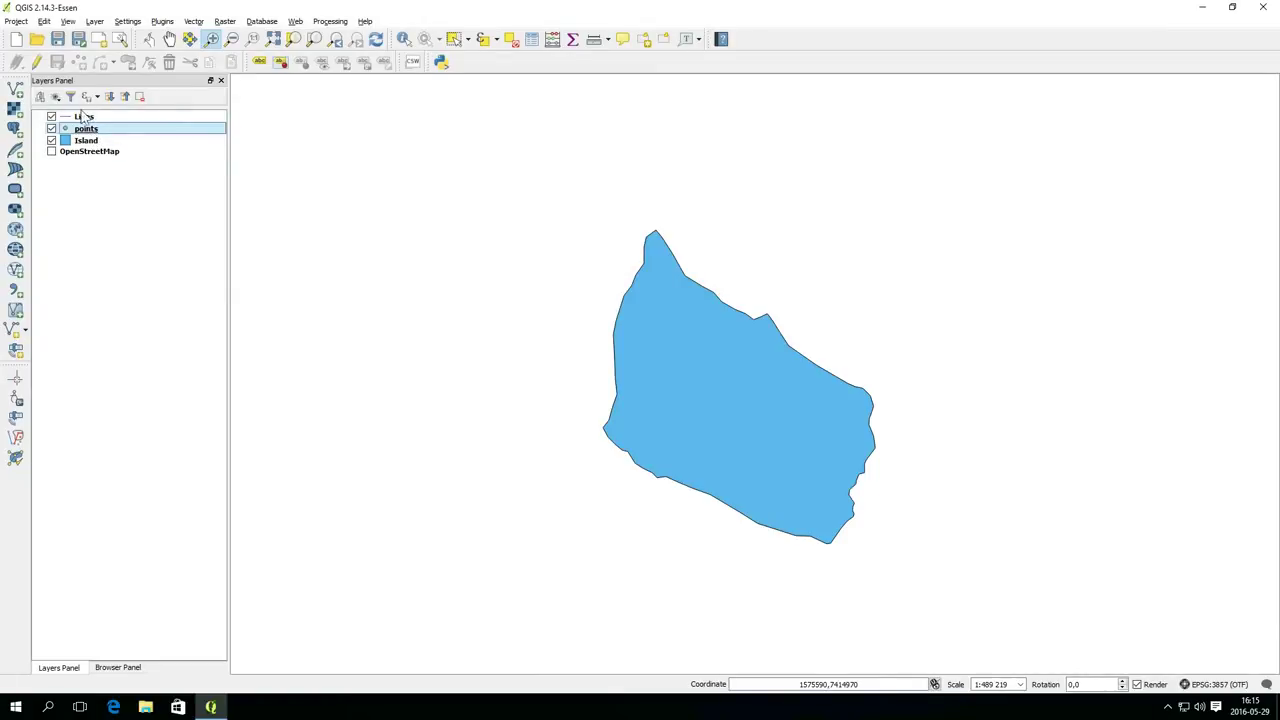
click(37, 66)
click(81, 63)
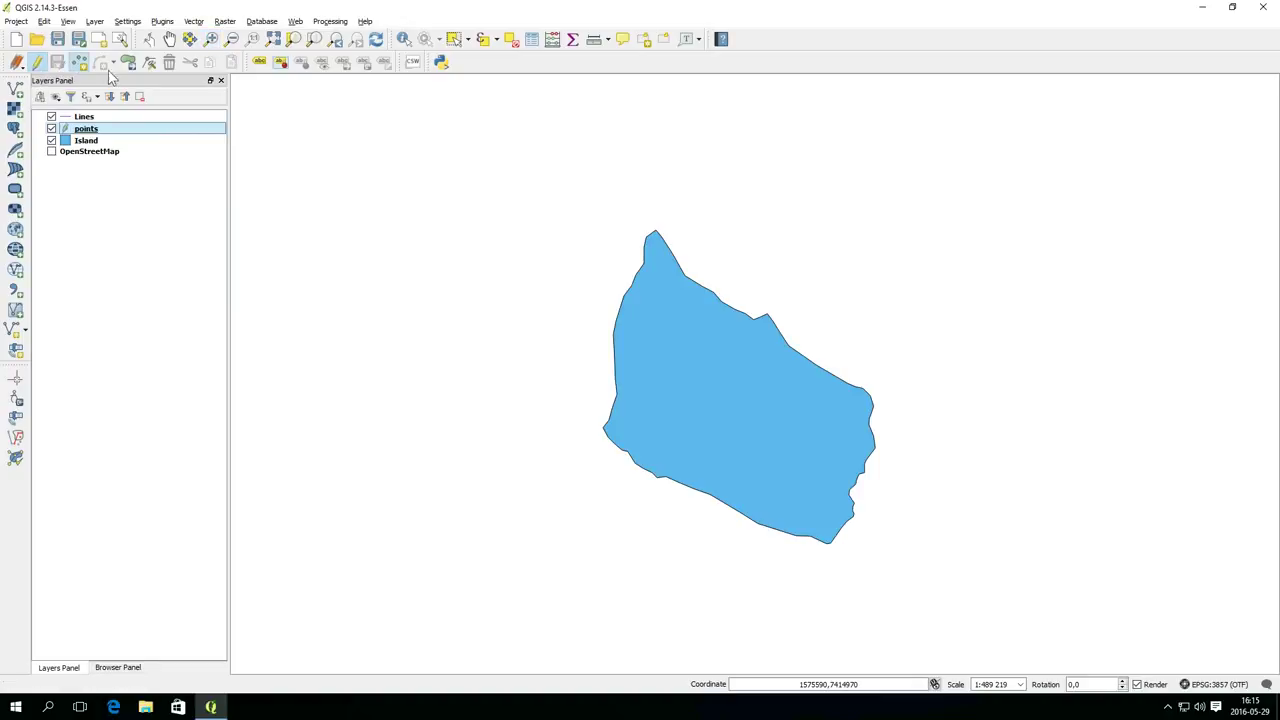
click(619, 396)
key(Tab)
text(Be)
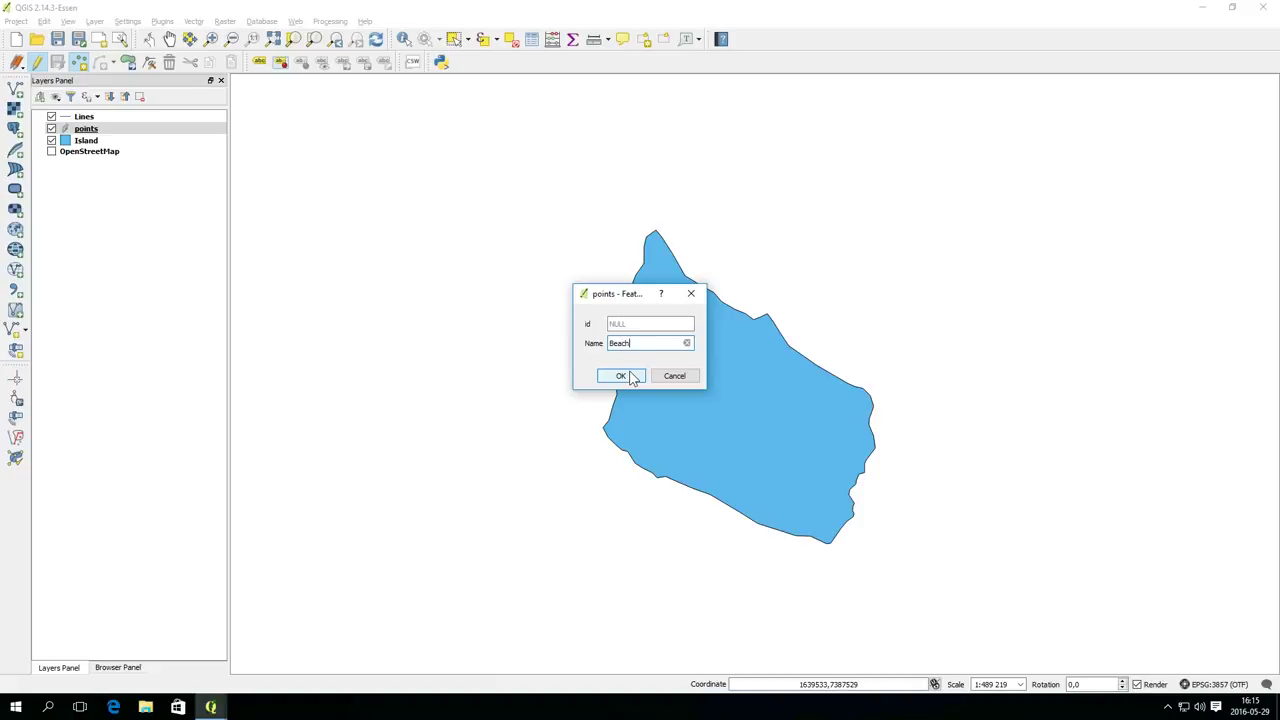
click(621, 376)
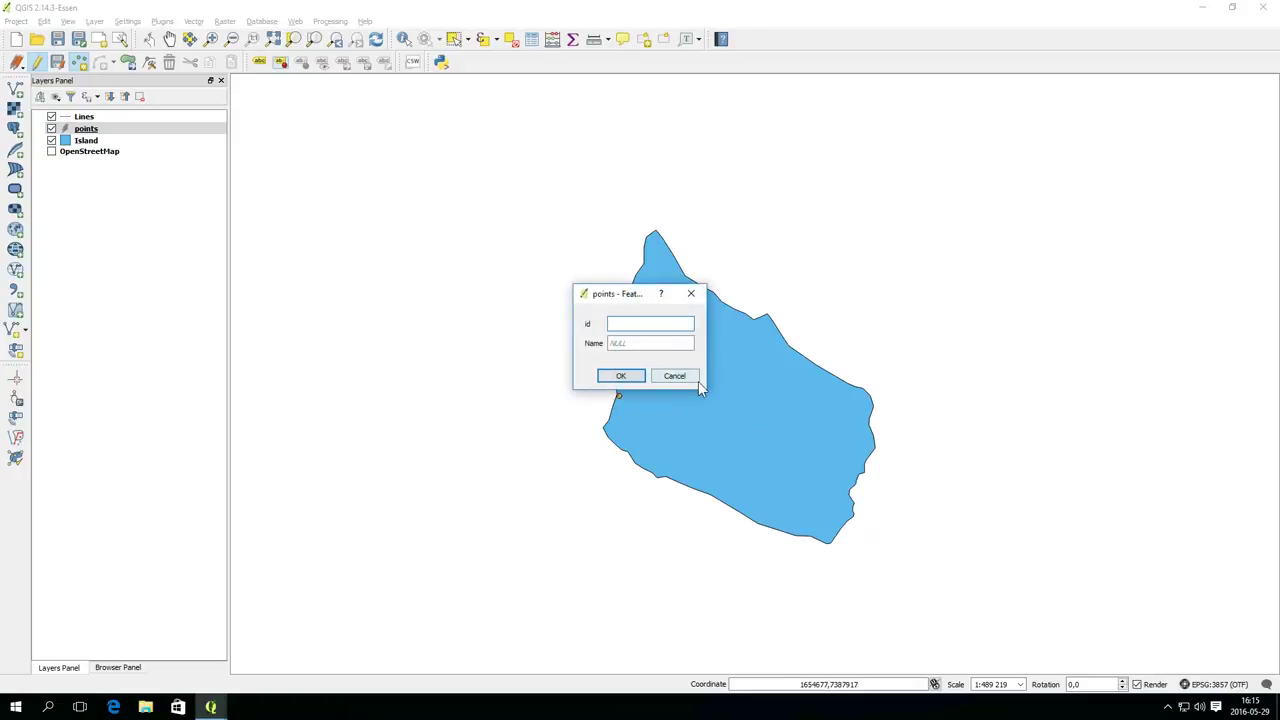
Step: Add an inland point named Treasure in the island's southeastern half, then save the points layer and end its editing
text(Treasure)
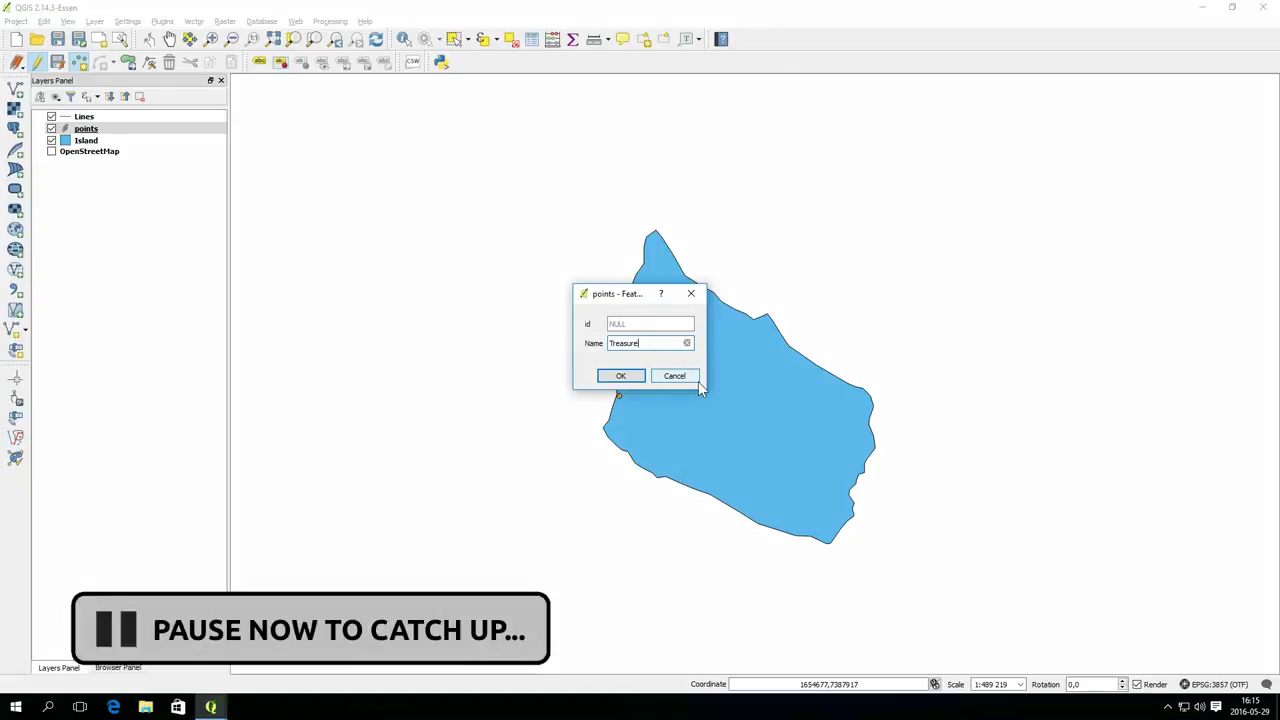
click(622, 378)
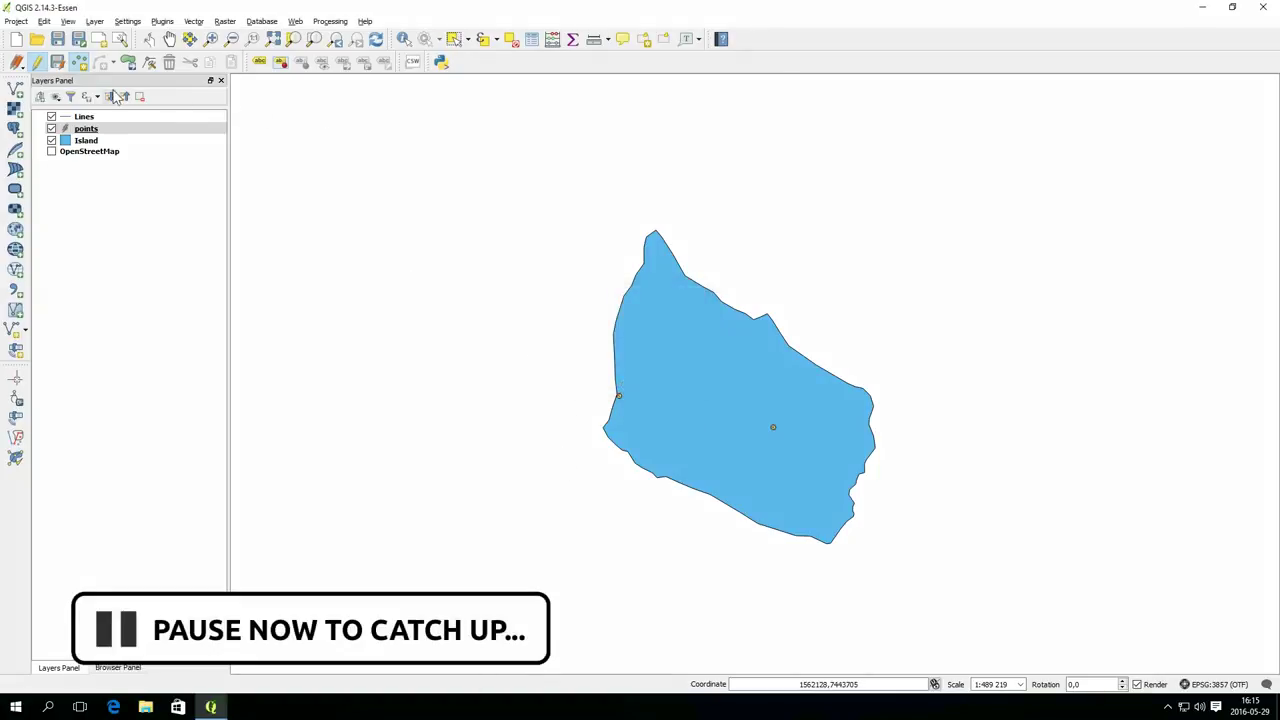
click(57, 63)
click(36, 62)
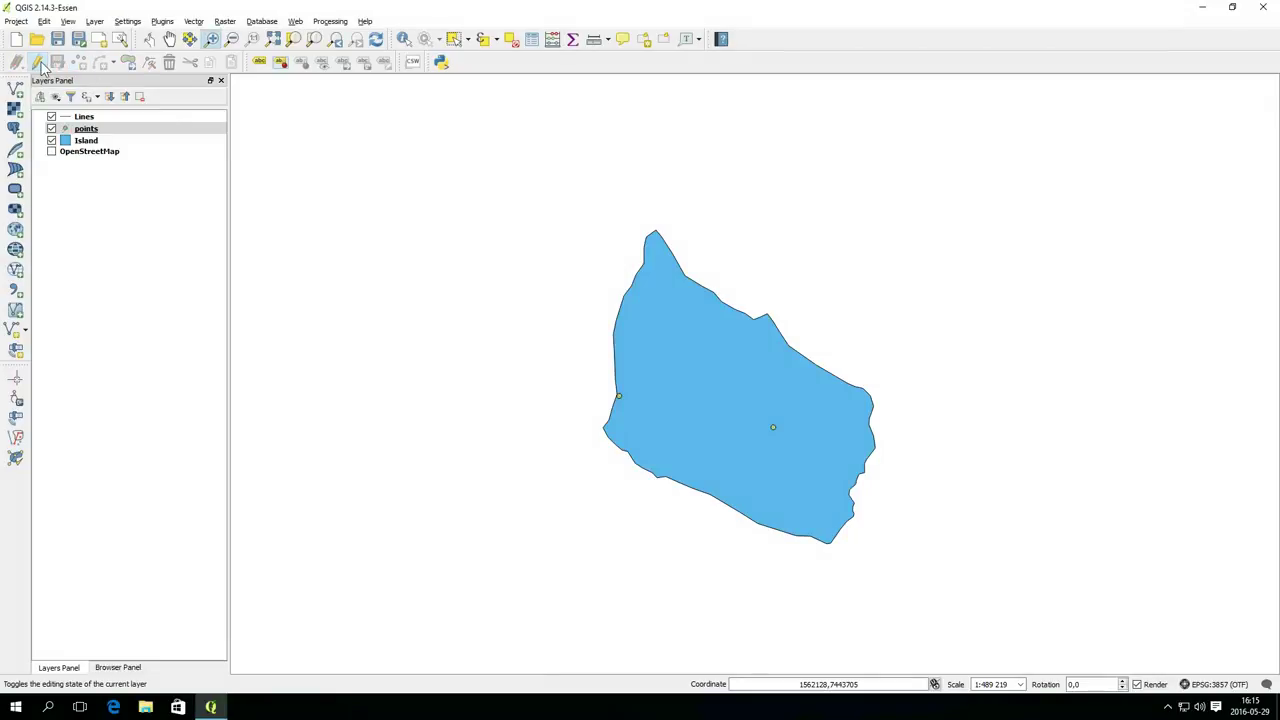
Step: Start editing the Lines layer and digitize a winding line from the Beach point to the Treasure point
click(82, 117)
click(36, 62)
click(80, 63)
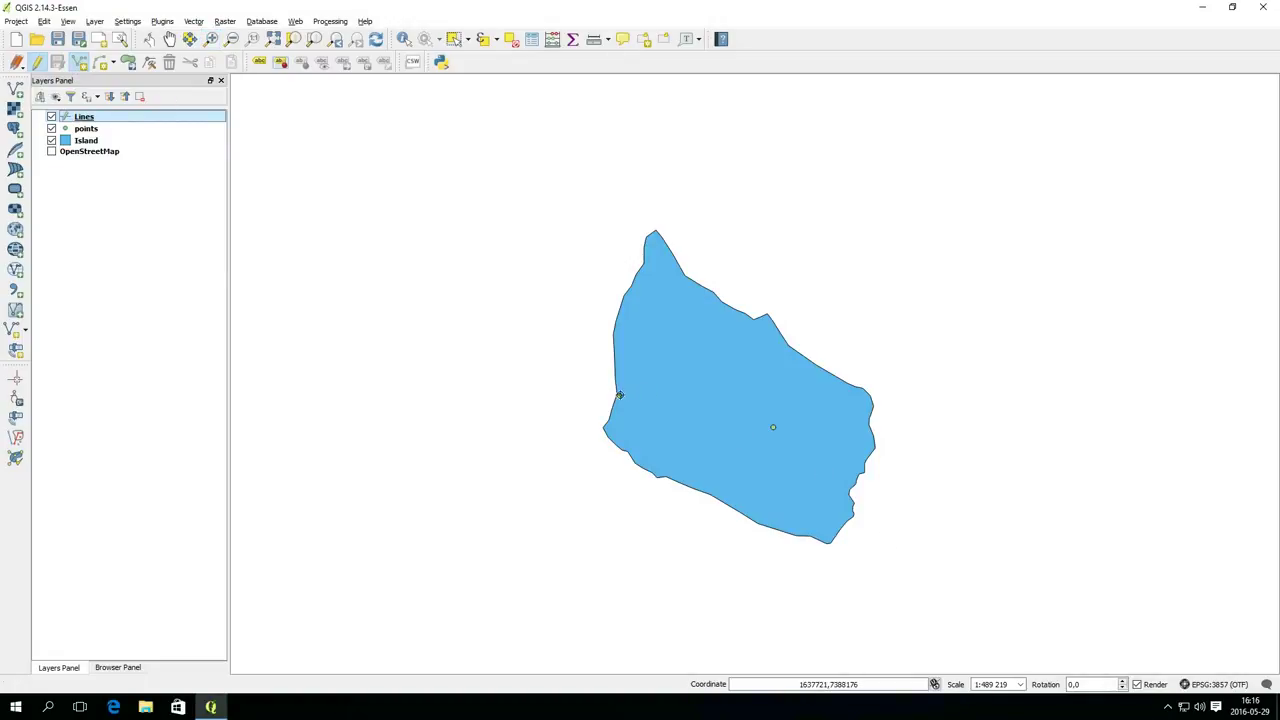
click(620, 395)
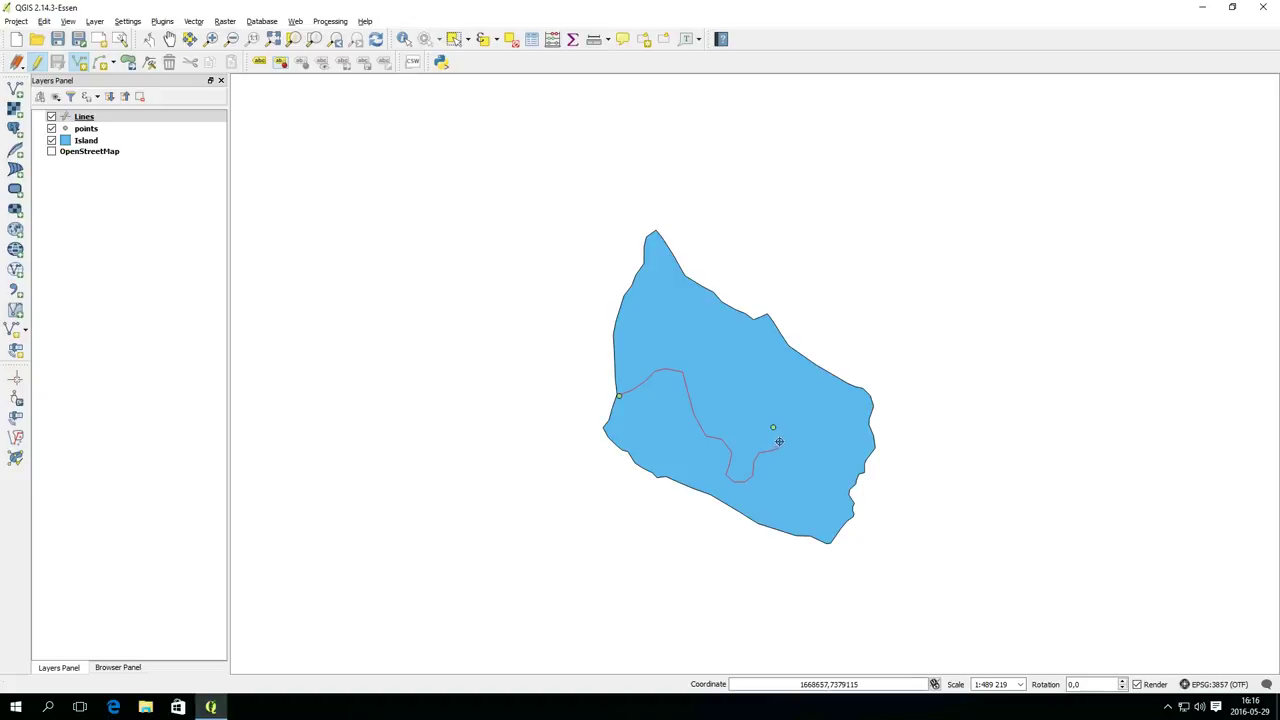
right_click(774, 428)
Step: Name the new line Path, then save the Lines layer and end its editing
click(630, 344)
text(Path)
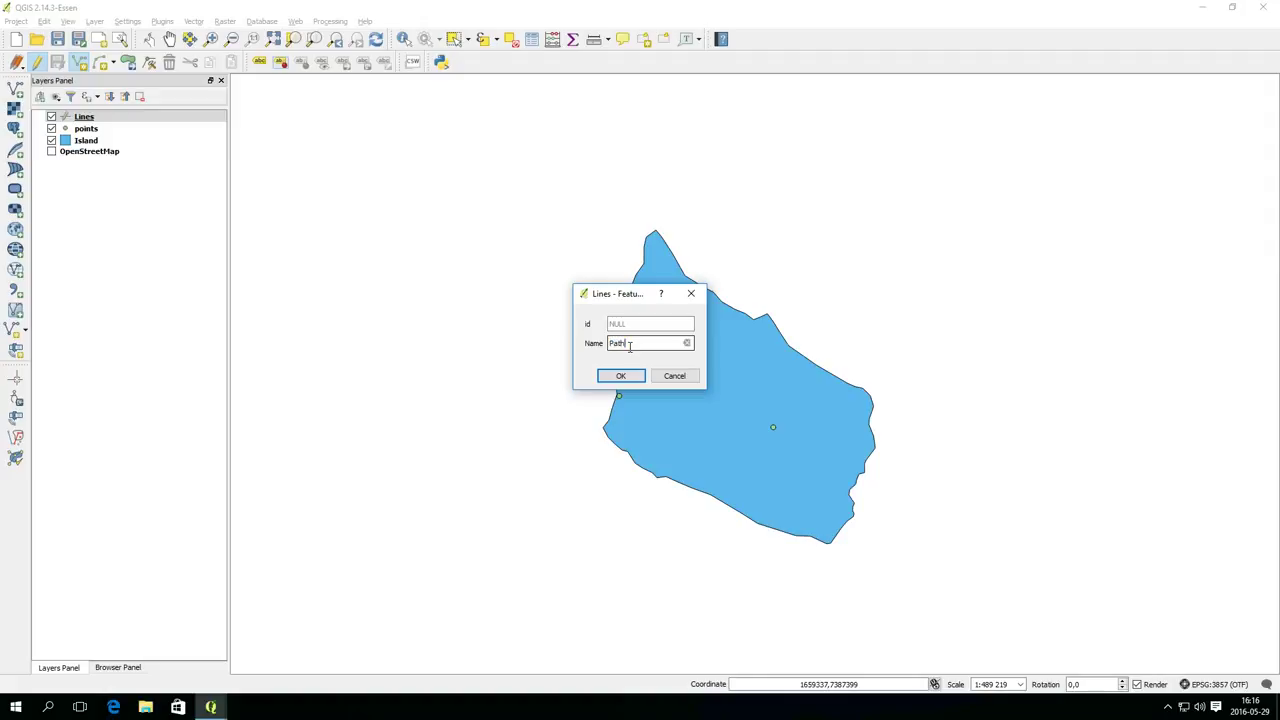
key(Return)
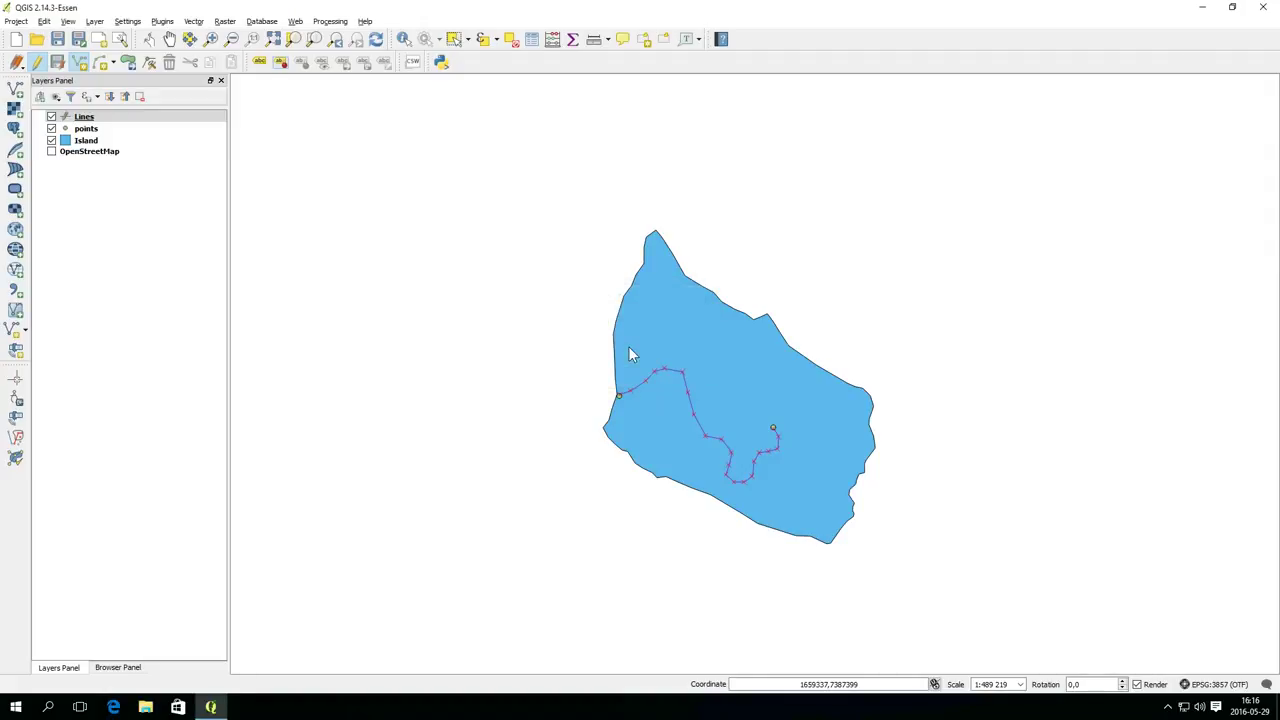
click(58, 64)
click(38, 63)
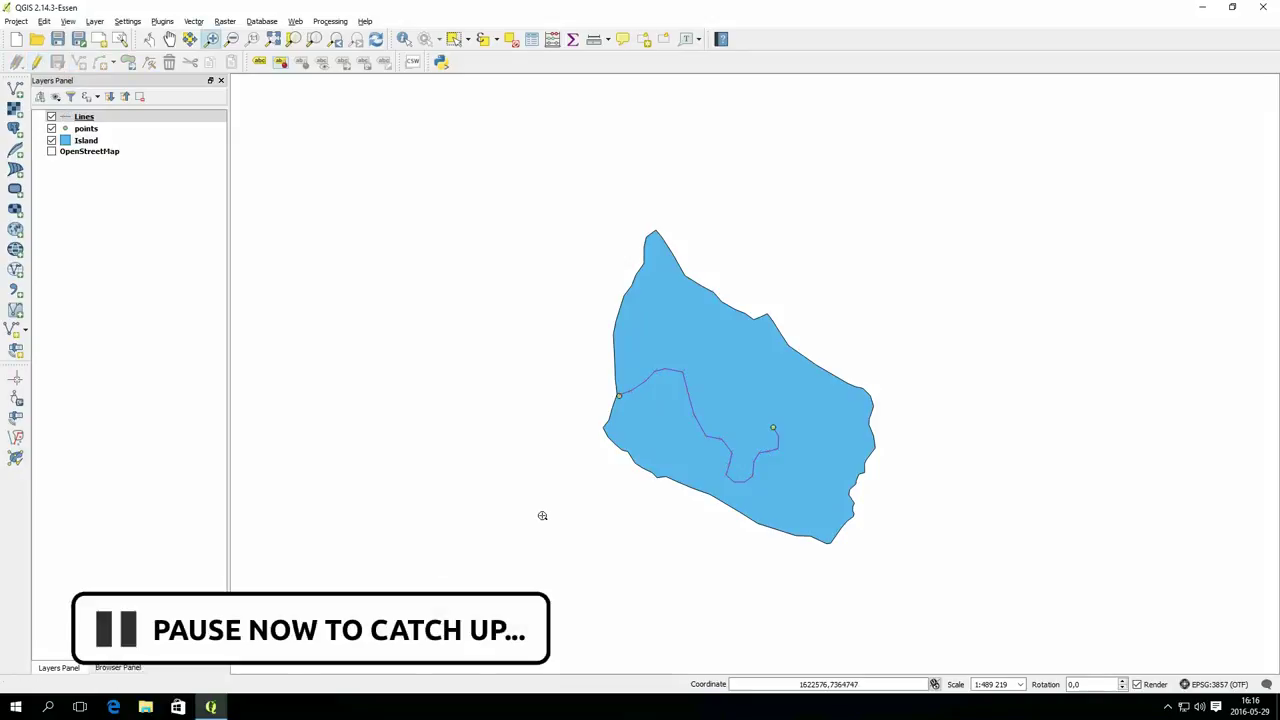
Step: Change the Island layer's fill color to a light green
drag(580, 204, 903, 567)
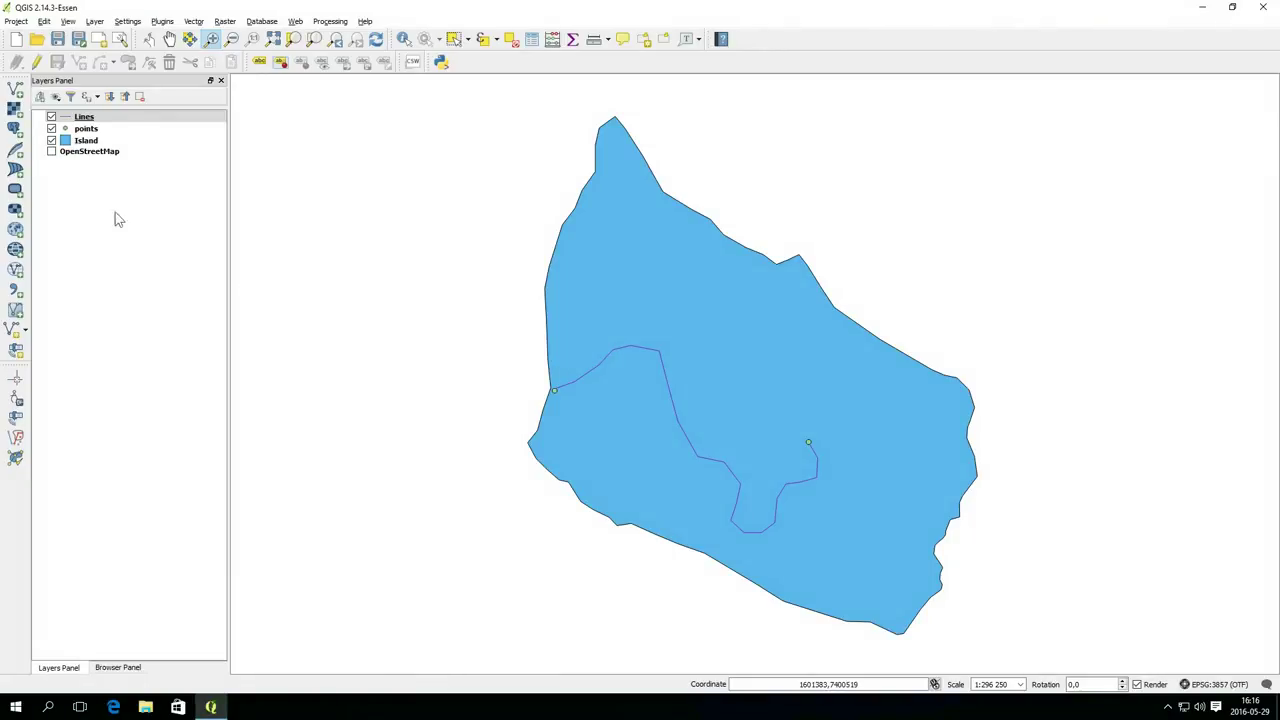
right_click(85, 141)
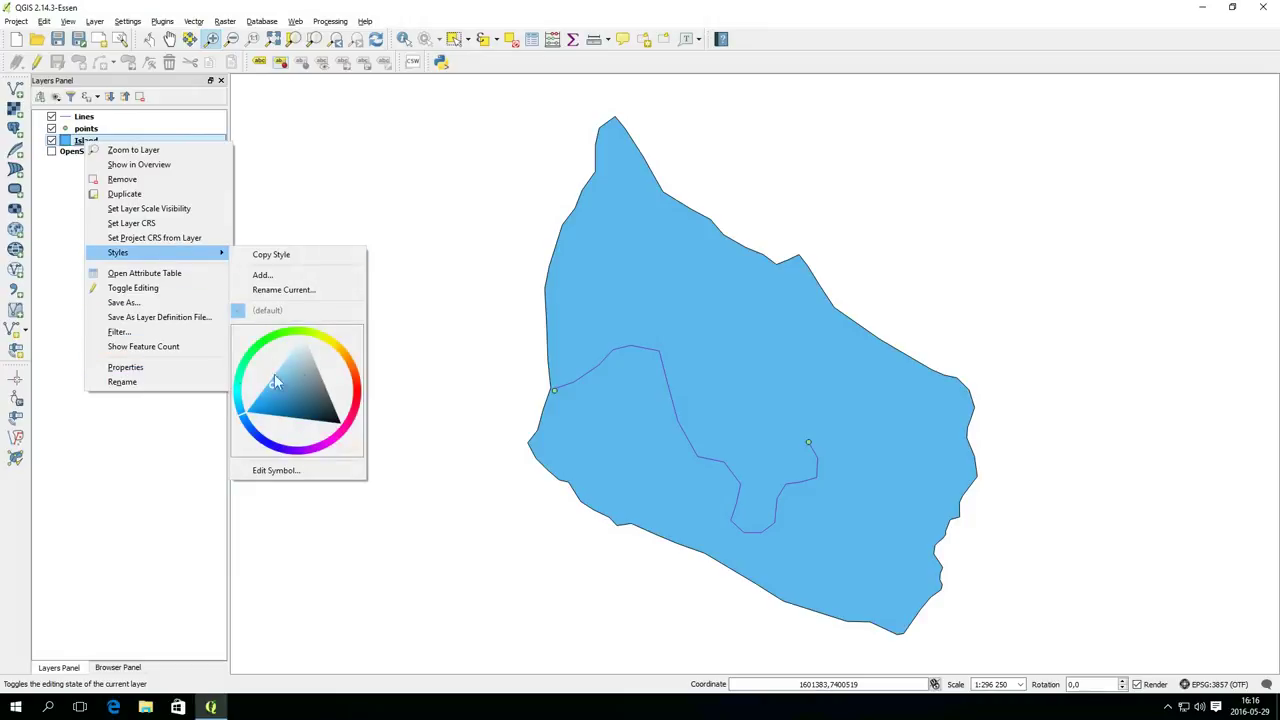
mouse_move(190, 254)
mouse_move(258, 350)
mouse_down()
mouse_move(243, 398)
mouse_move(297, 450)
mouse_move(345, 425)
mouse_move(334, 346)
mouse_move(285, 340)
mouse_move(294, 386)
mouse_move(322, 398)
mouse_up()
Step: Change the points layer's symbol to the preset red star marker
click(78, 128)
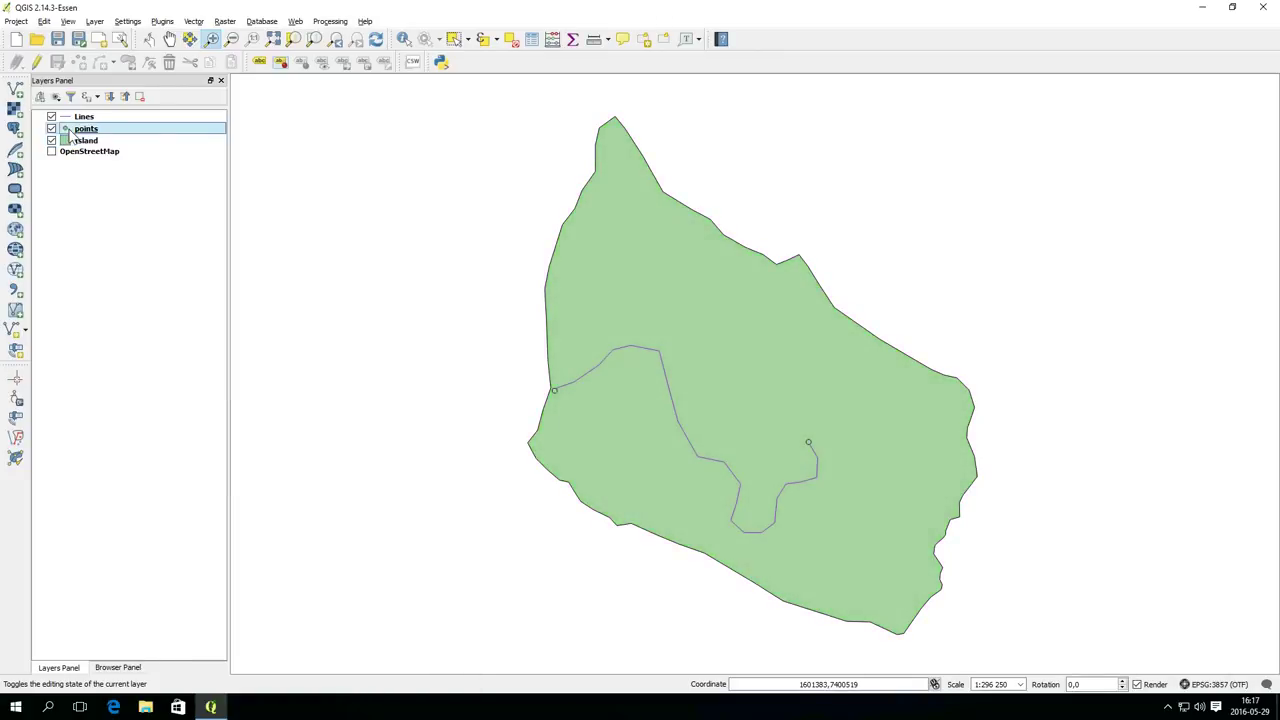
right_click(70, 129)
mouse_move(138, 247)
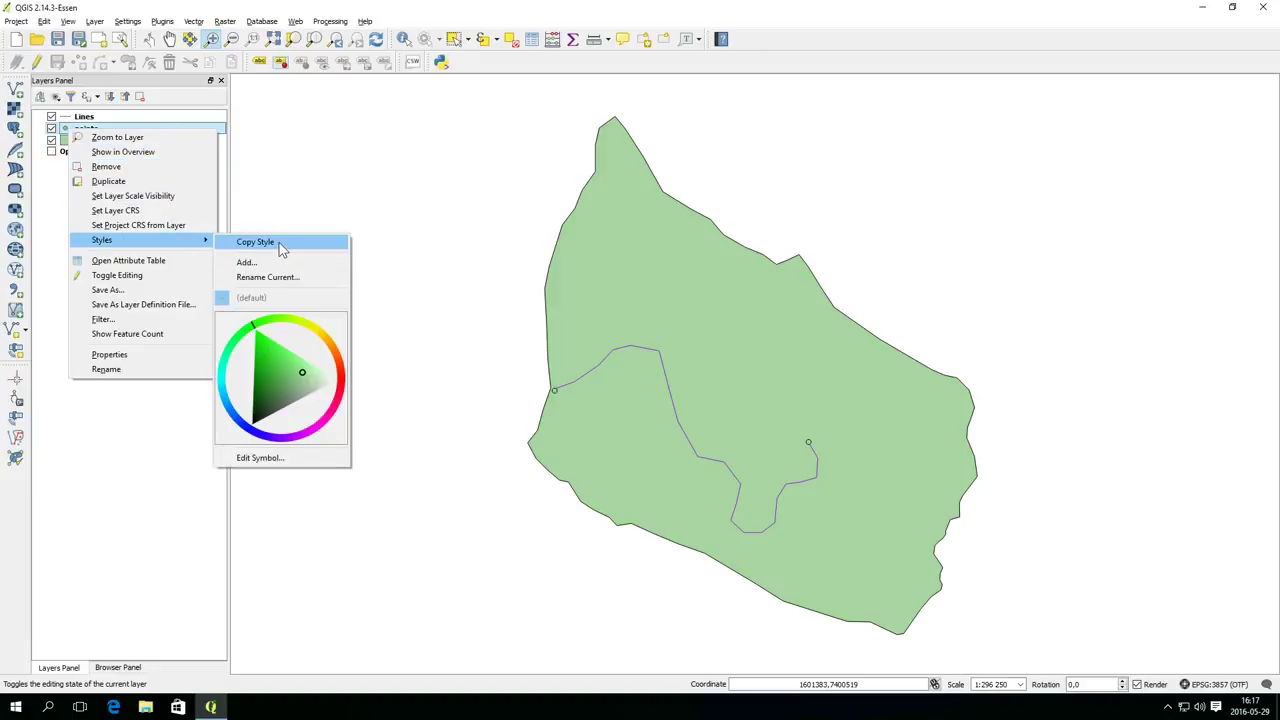
click(262, 457)
click(660, 395)
click(780, 459)
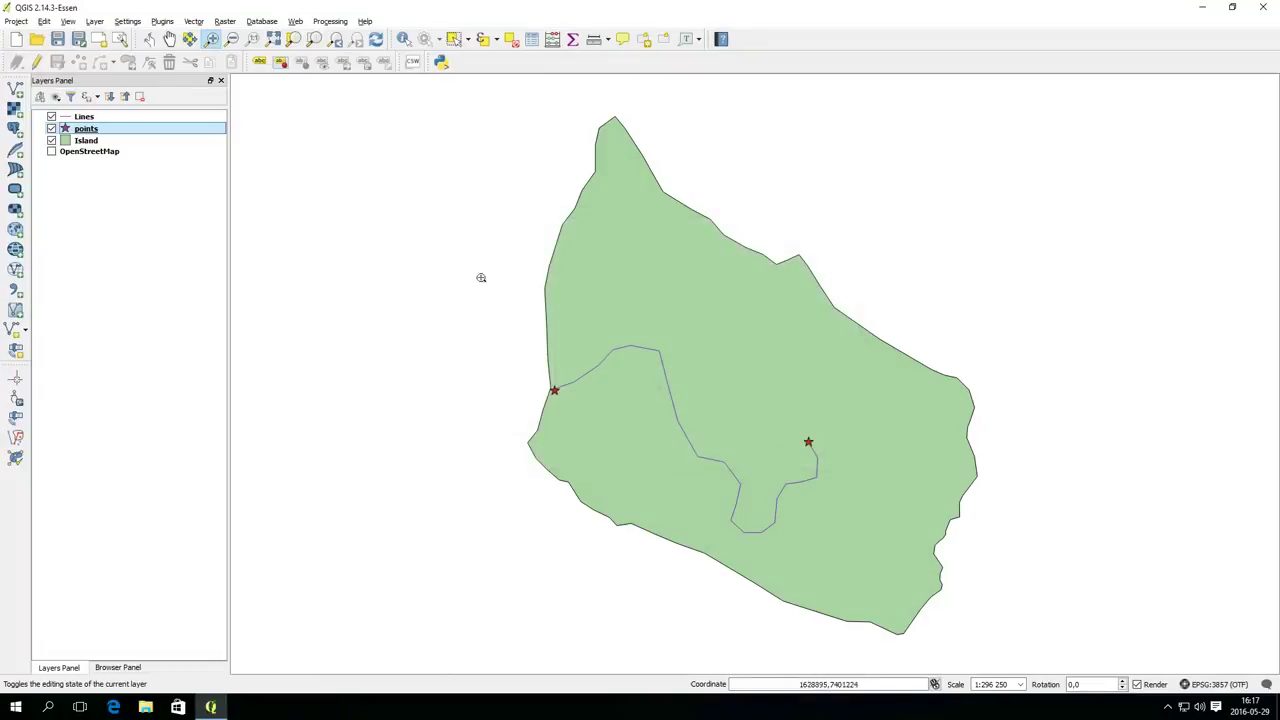
right_click(88, 126)
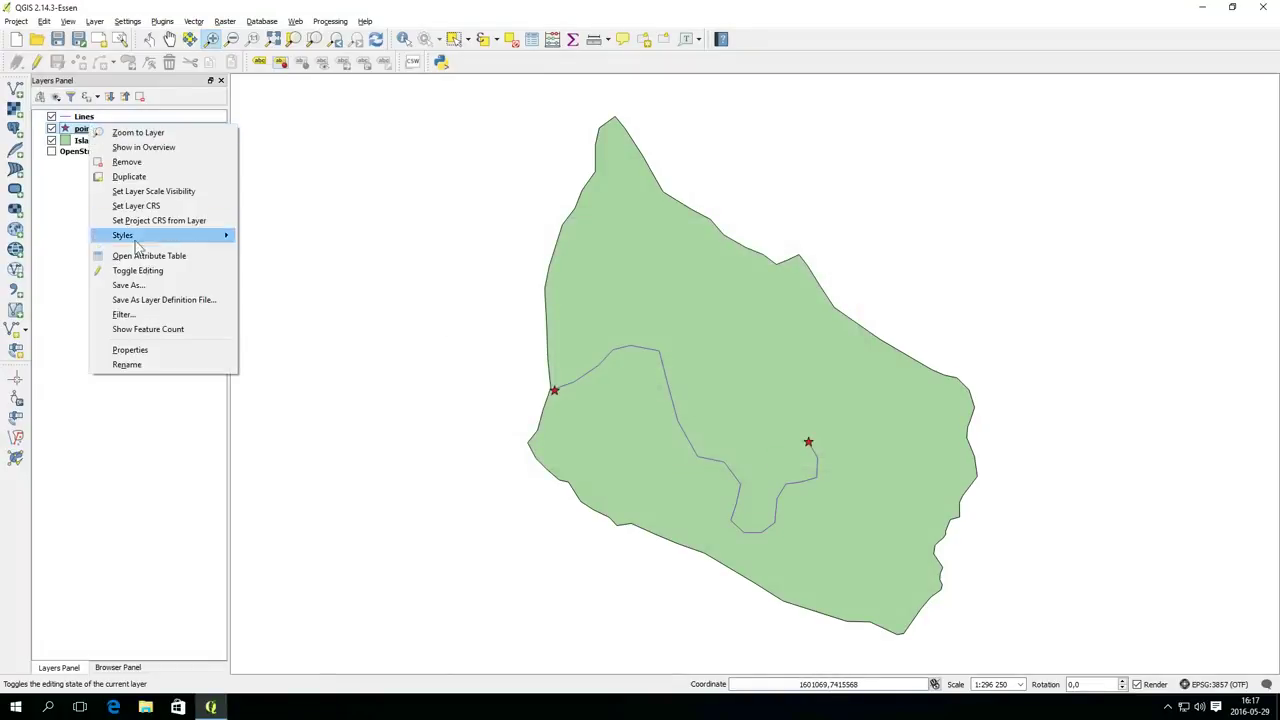
click(145, 353)
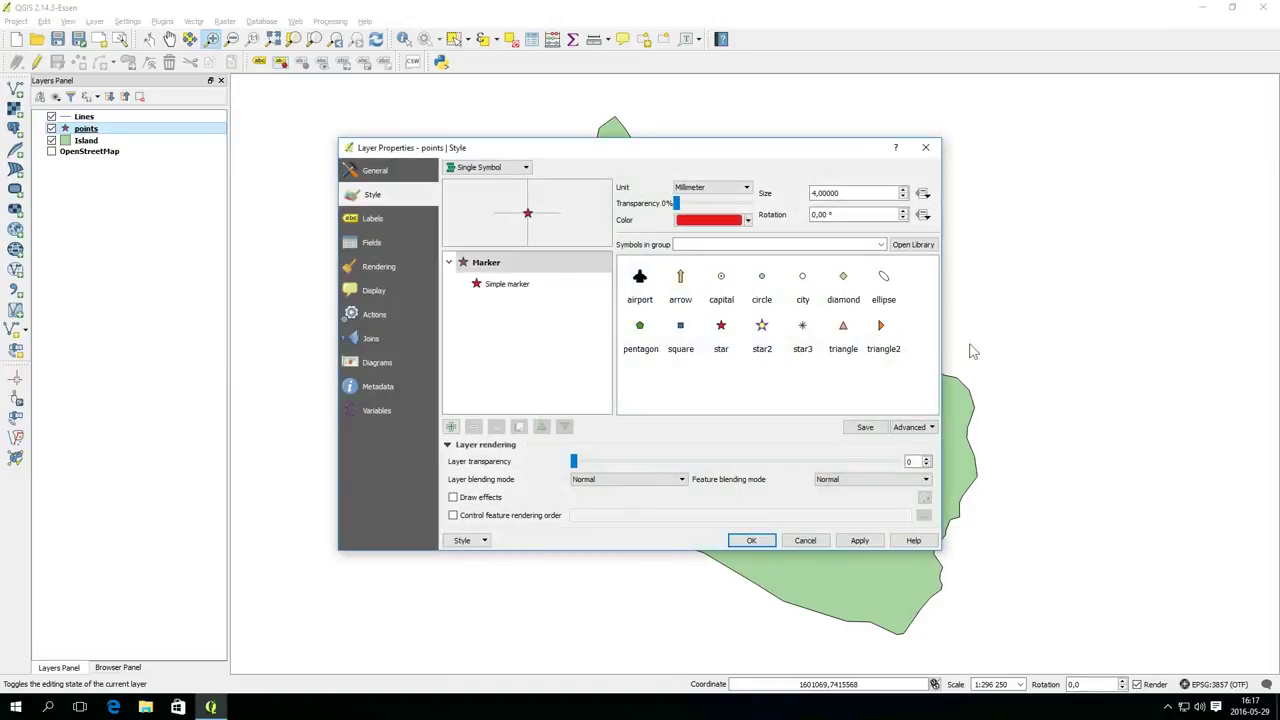
click(805, 540)
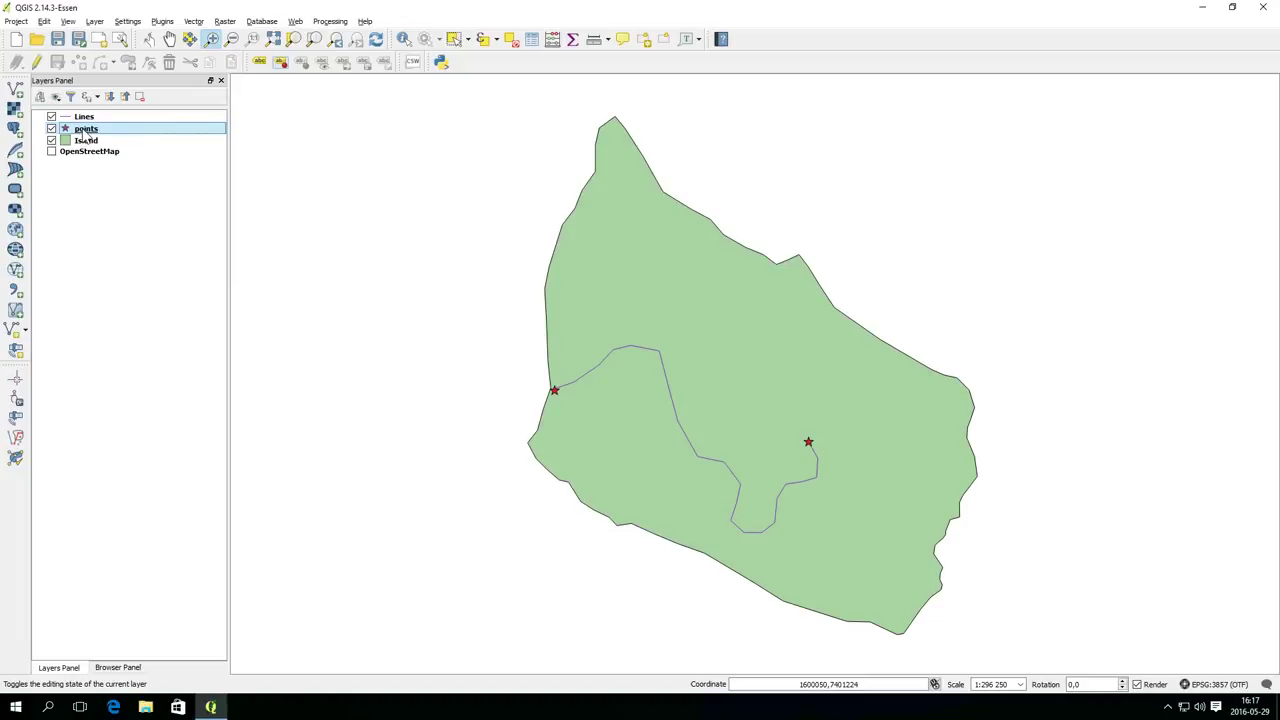
Step: Style the points layer as Categorized by the Name column, classify the values, and disable the empty category
double_click(87, 132)
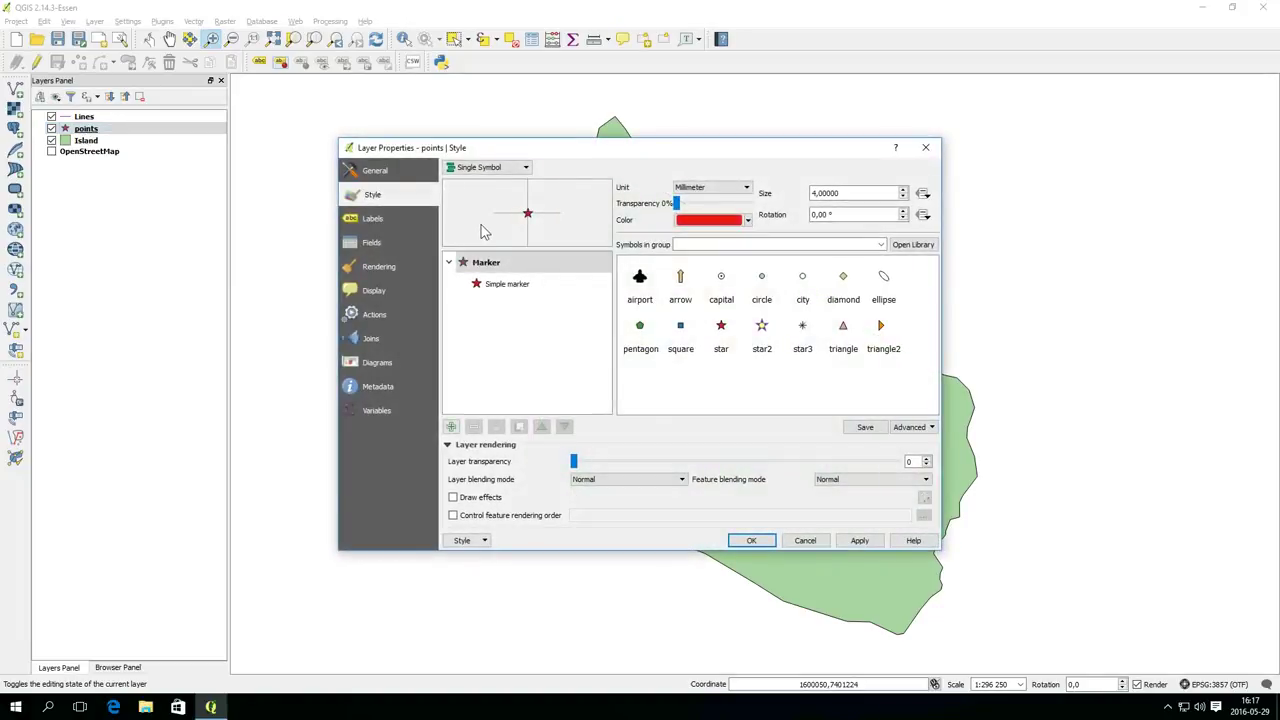
click(523, 170)
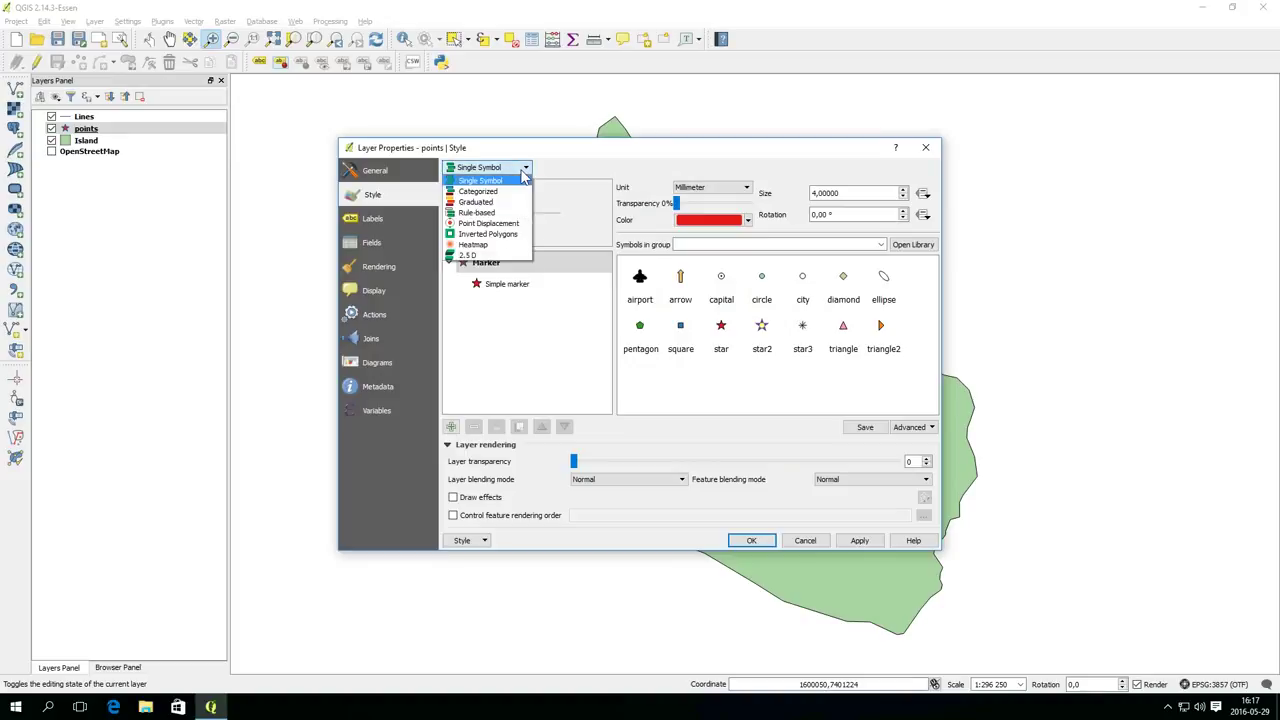
click(478, 191)
click(679, 186)
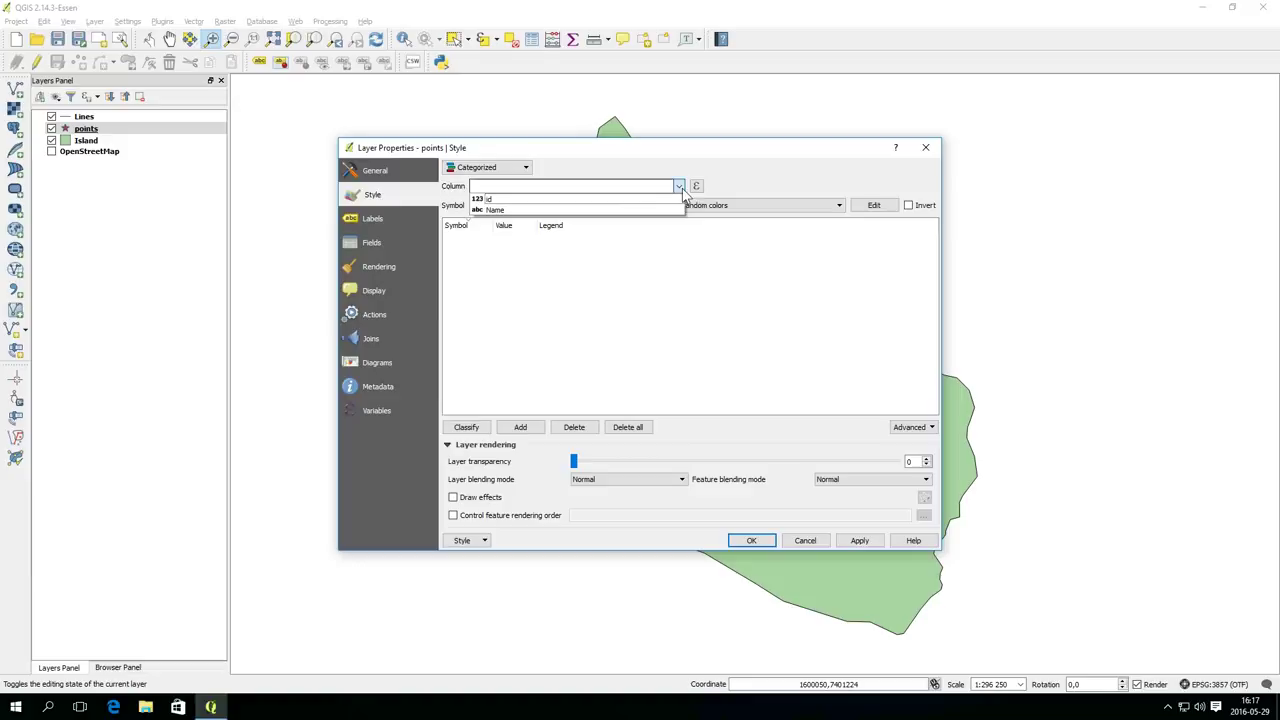
click(666, 211)
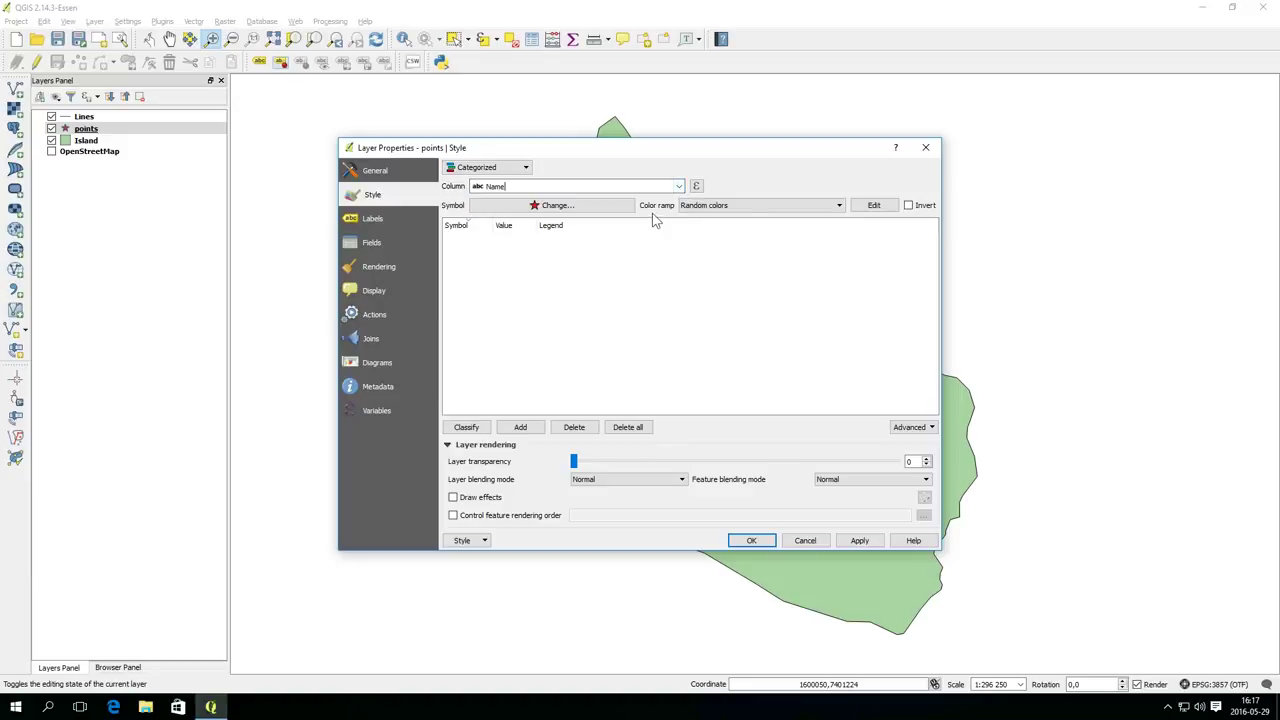
click(482, 428)
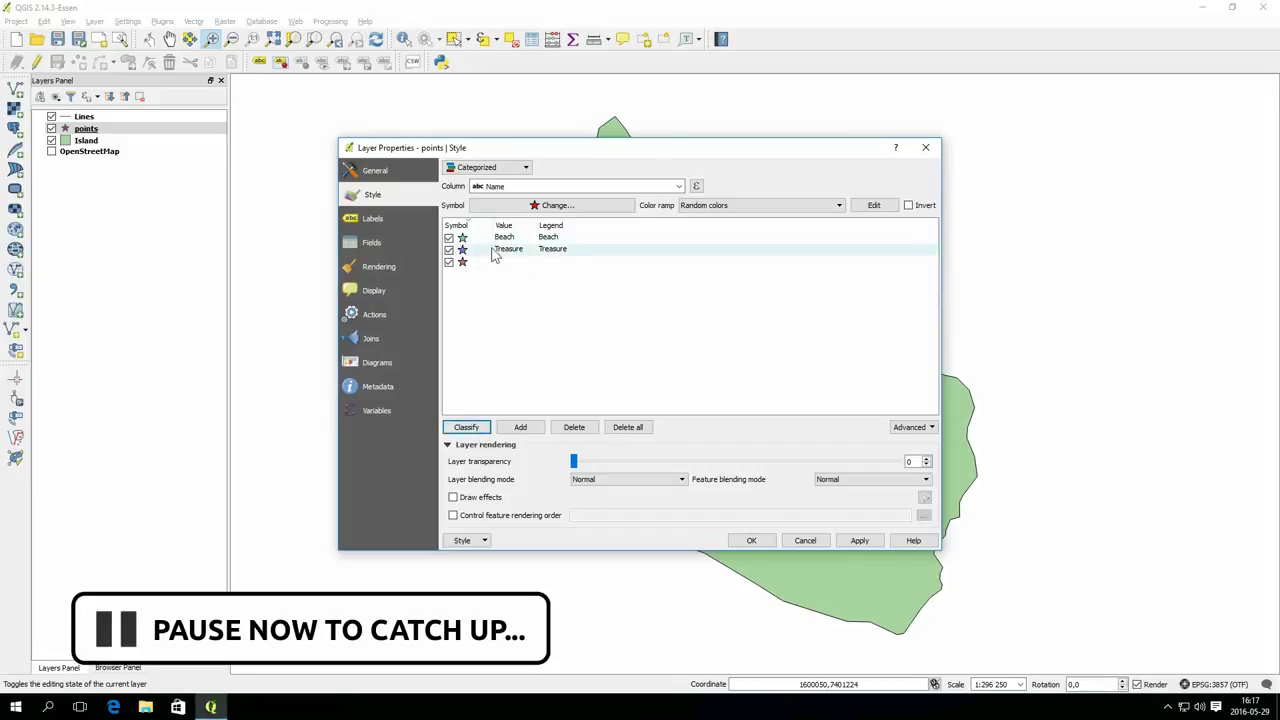
click(449, 263)
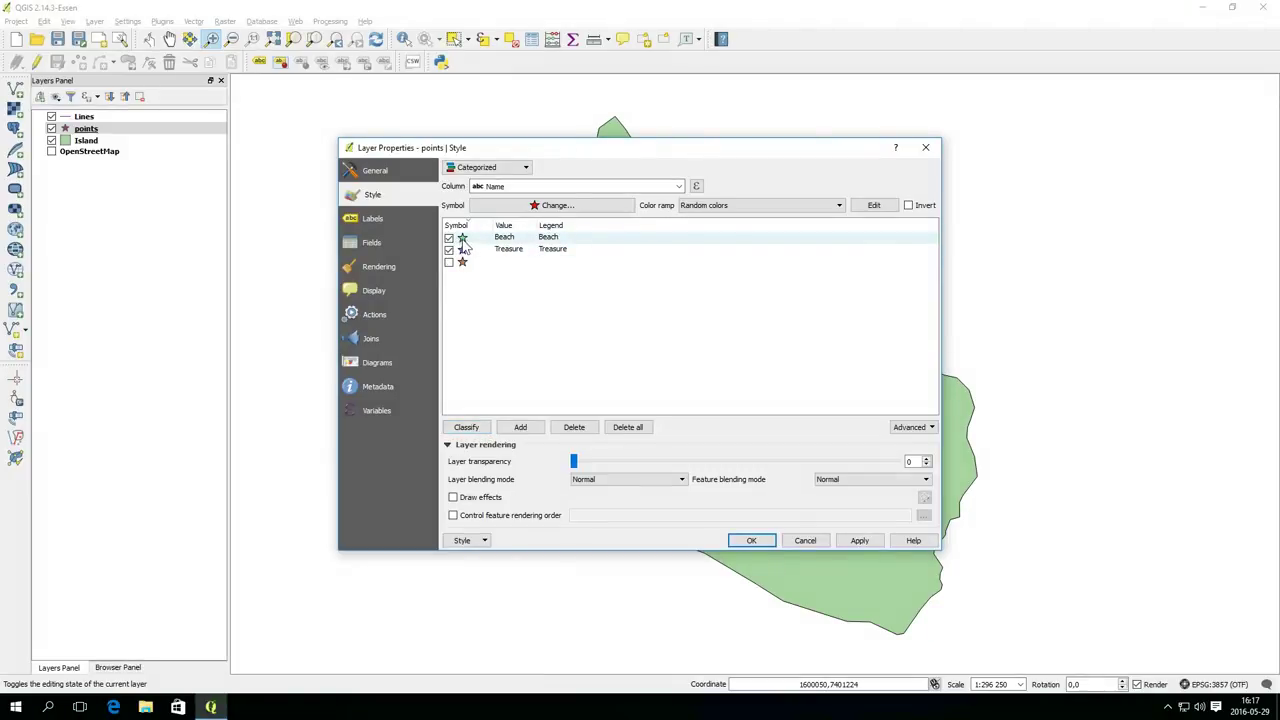
Step: Change the Beach category's symbol from a simple marker to a font marker showing the letter B
double_click(463, 243)
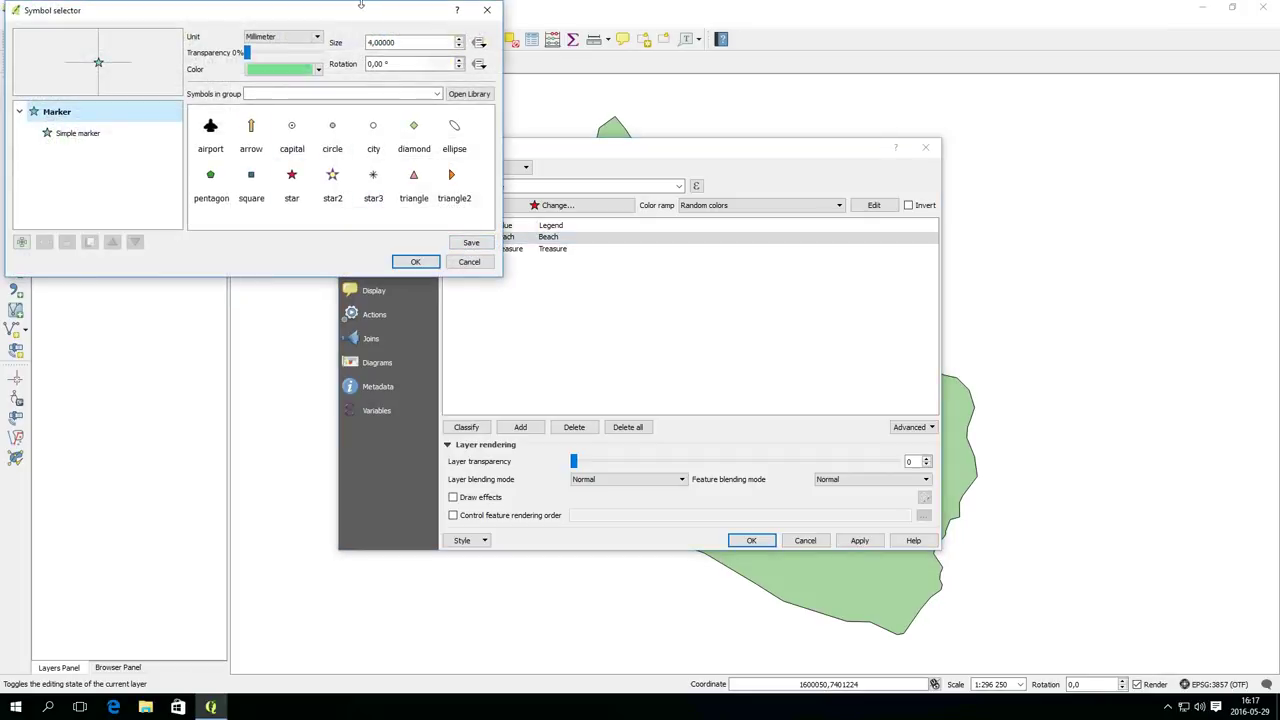
drag(360, 12, 523, 121)
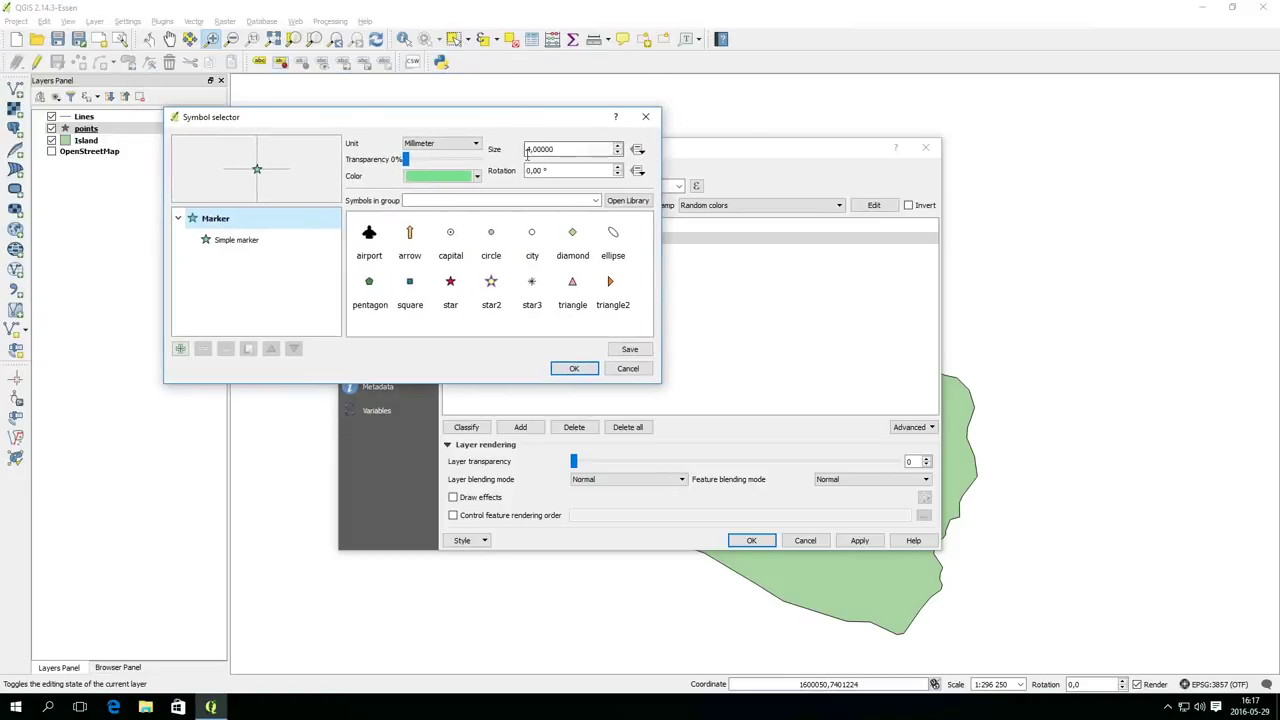
click(233, 244)
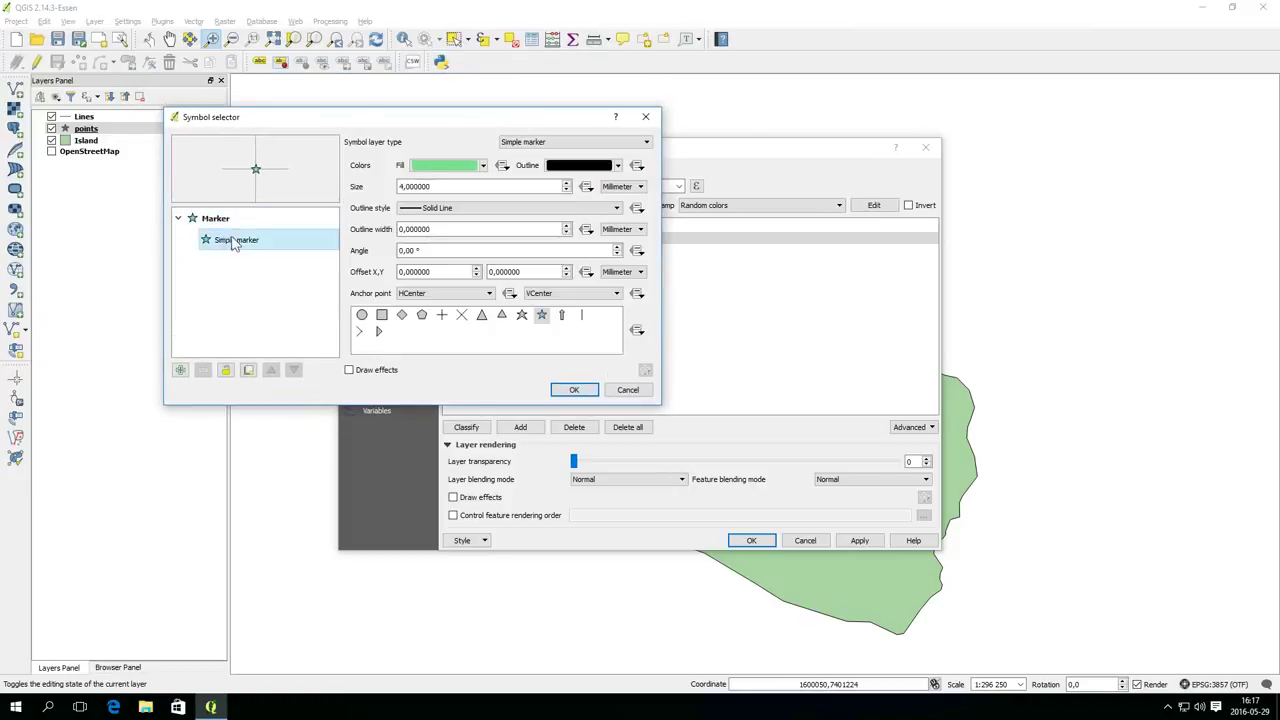
click(567, 143)
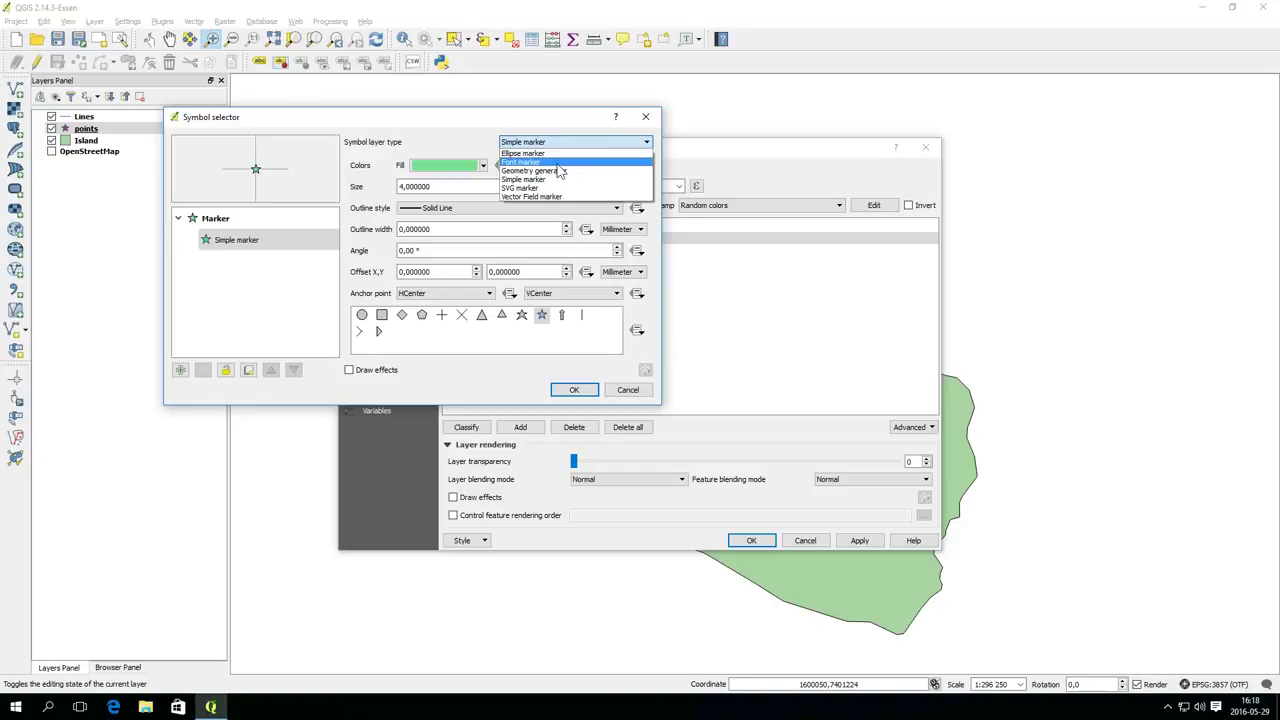
click(557, 163)
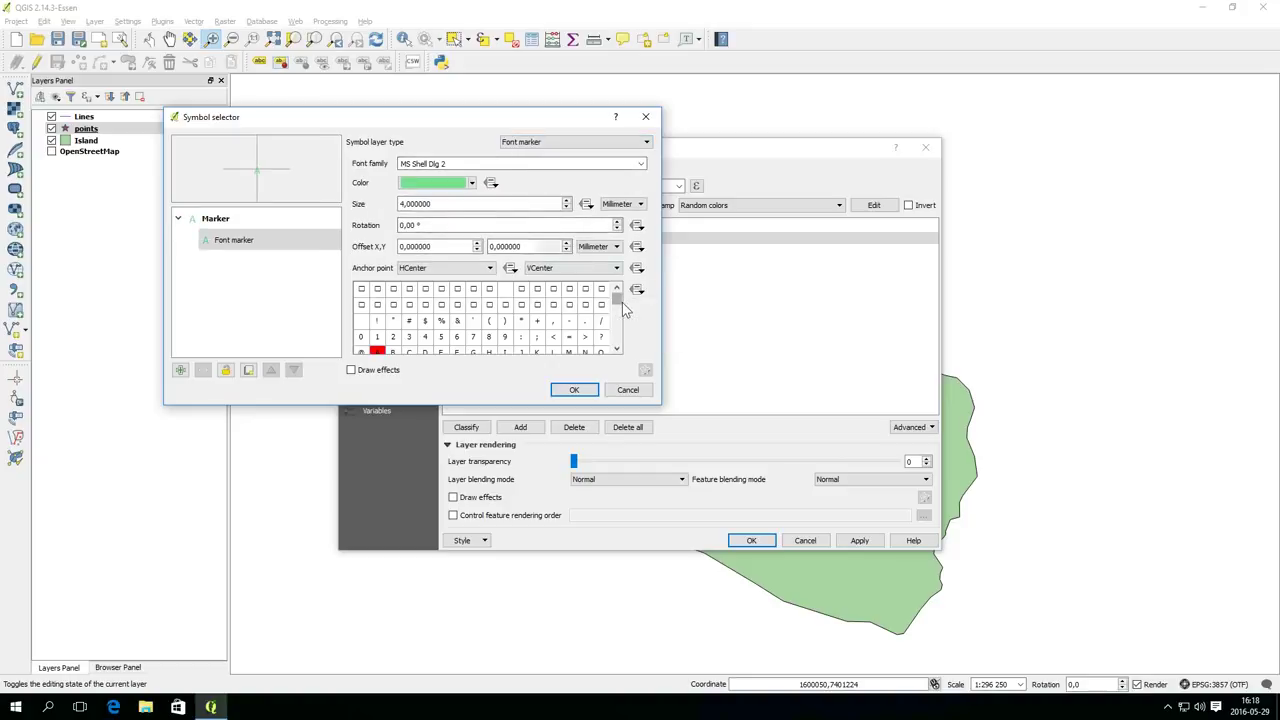
scroll(618, 305, down, 20)
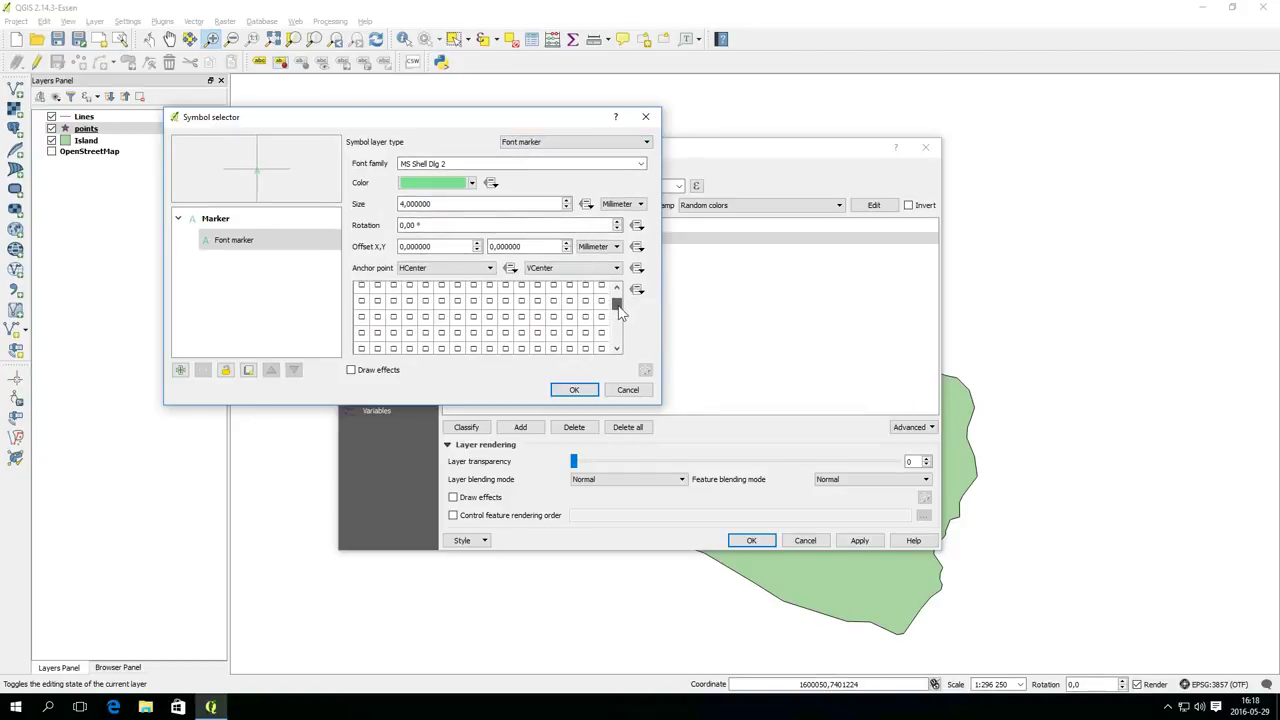
scroll(618, 310, up, 10)
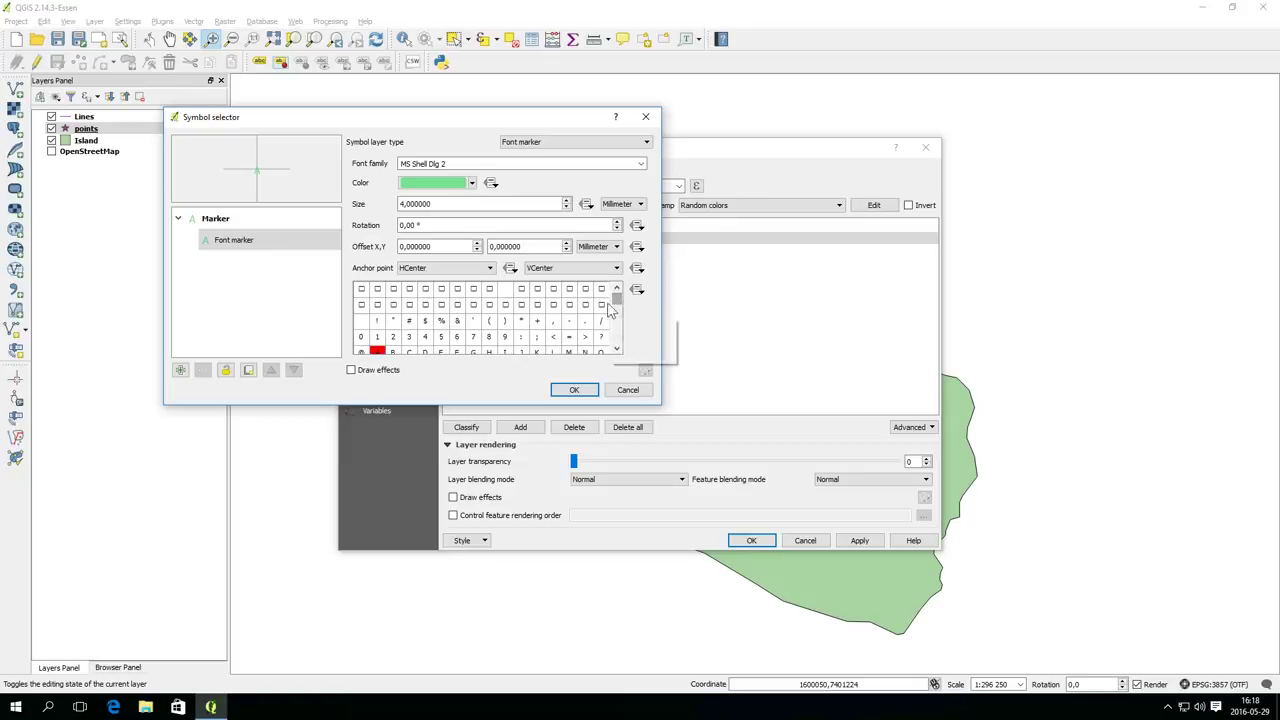
scroll(588, 322, down, 1)
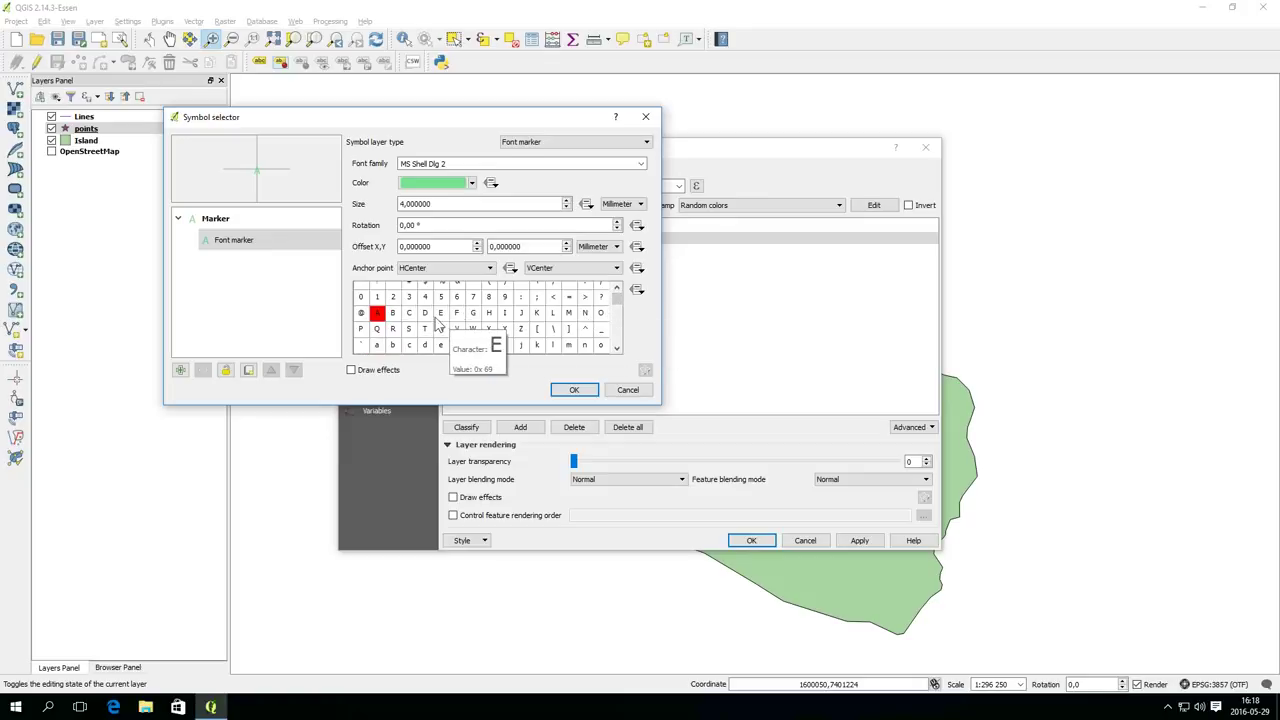
click(394, 316)
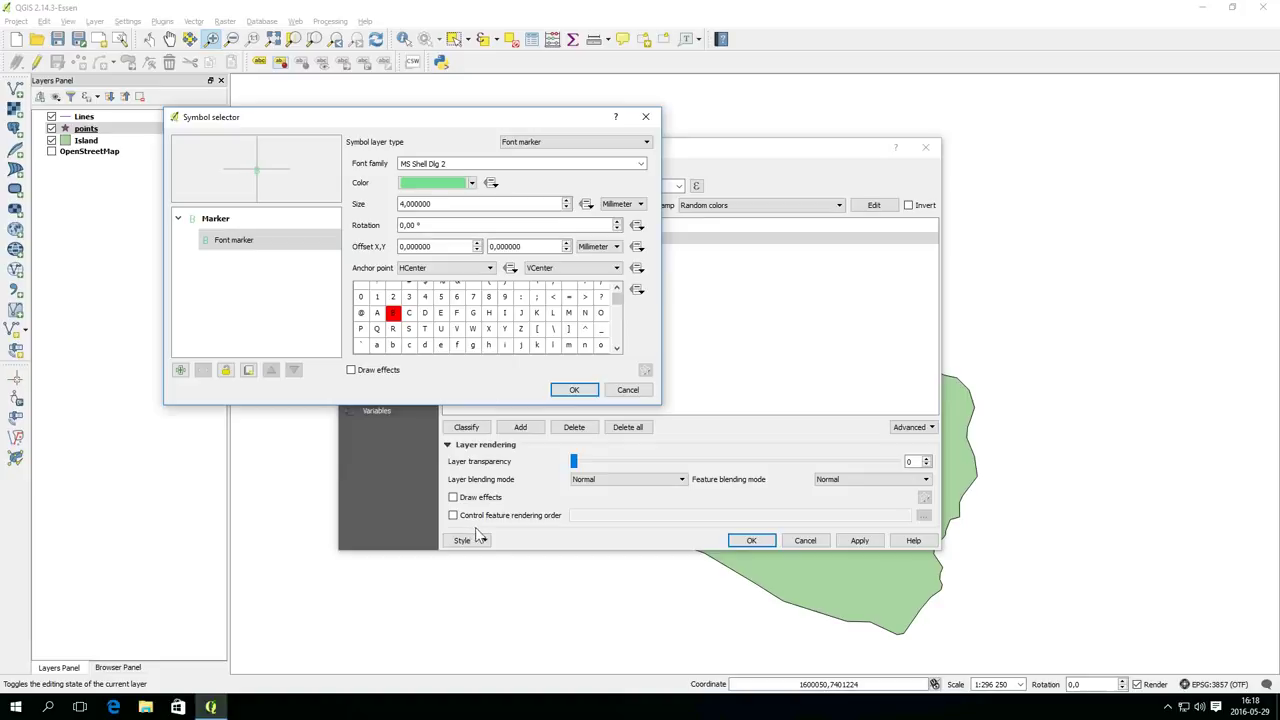
Step: Set the letter B marker's color to black (#000000)
click(464, 184)
drag(458, 194, 426, 195)
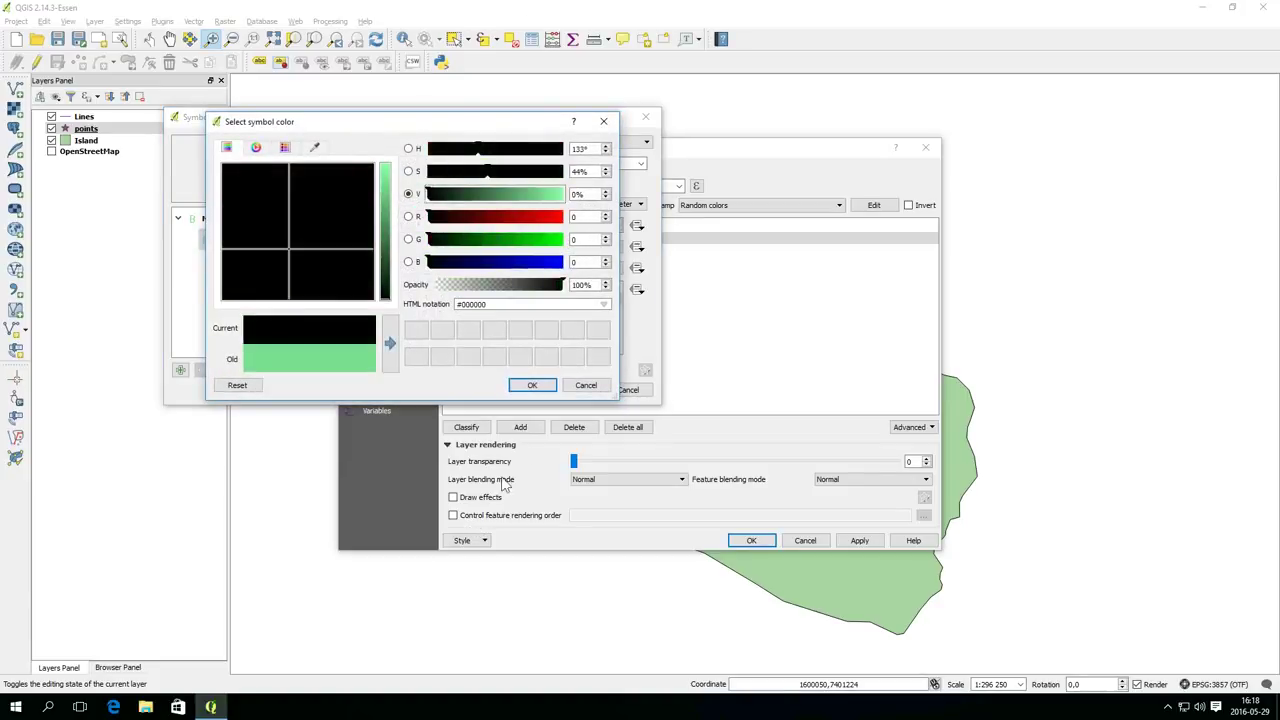
click(531, 385)
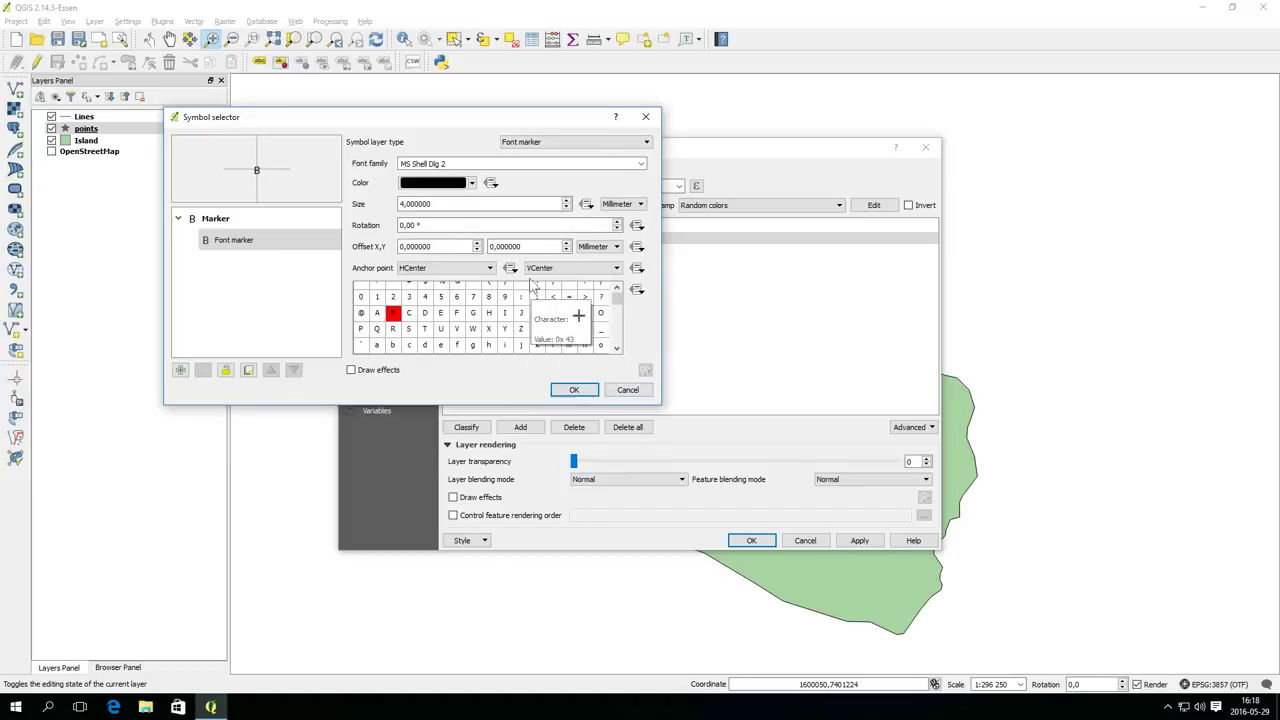
Step: Add a simple marker layer, order it behind the letter B, and make it a square sized 4.6 mm
click(181, 371)
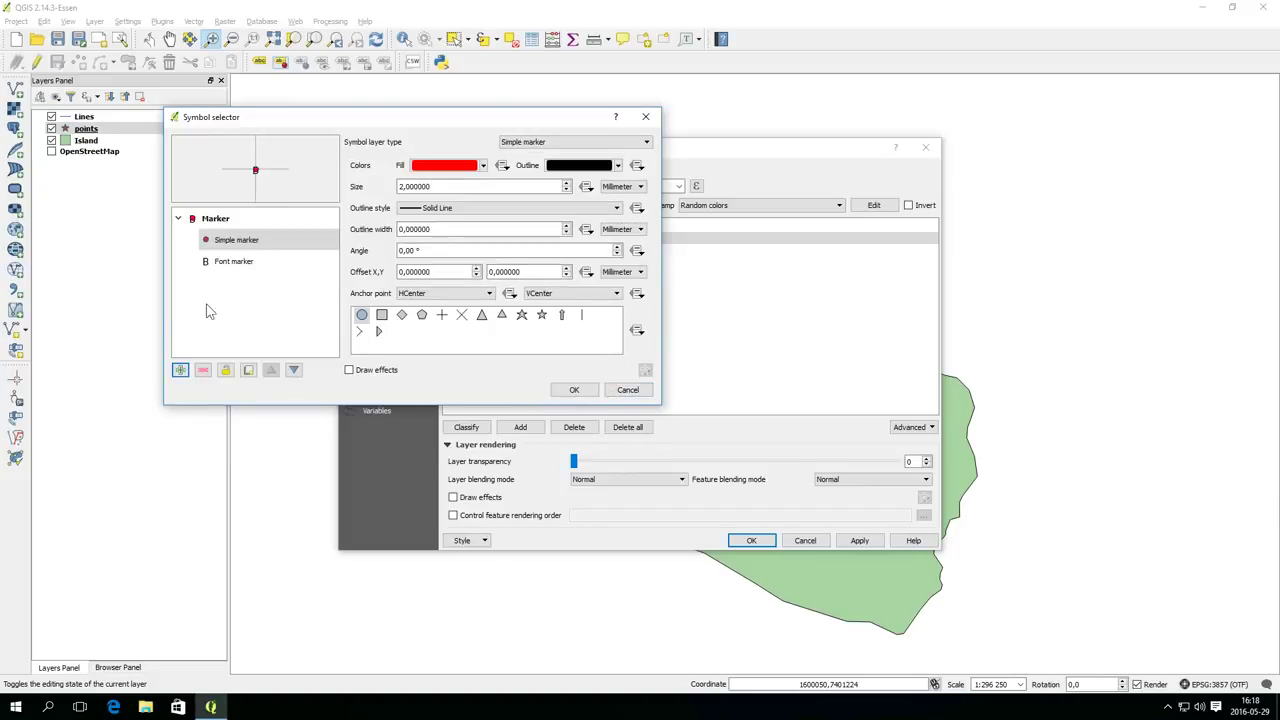
click(293, 371)
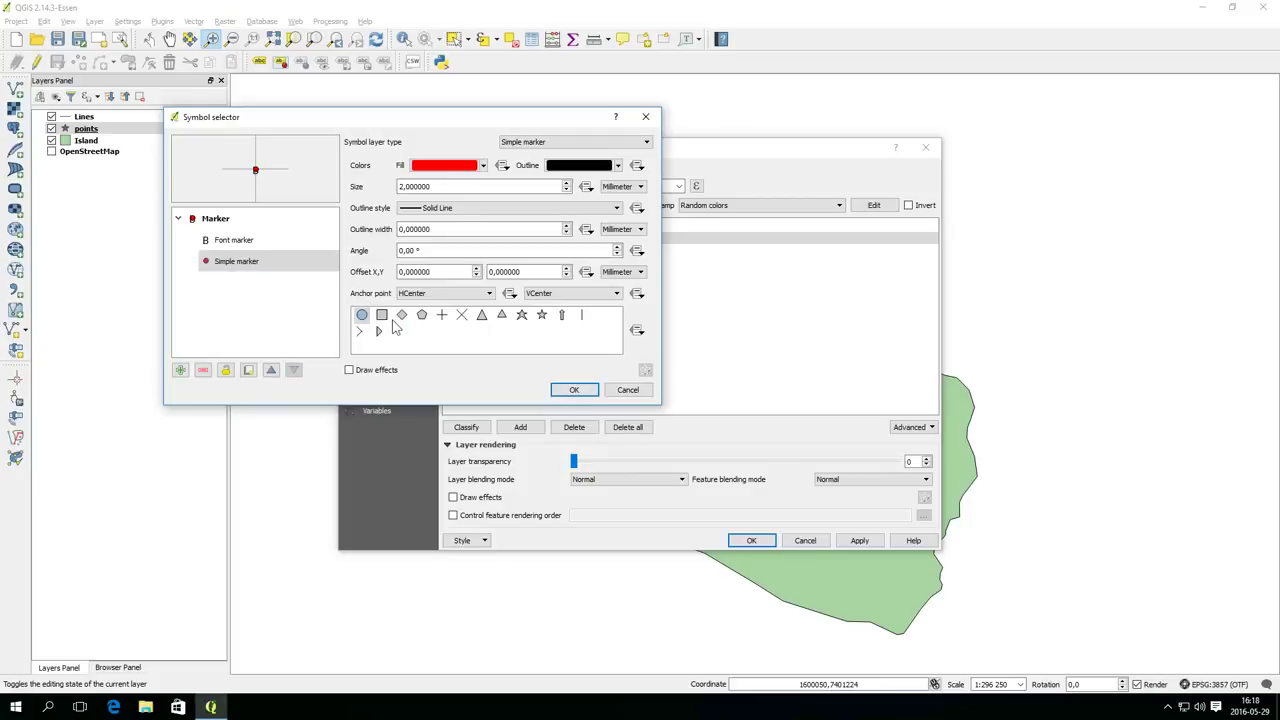
click(382, 316)
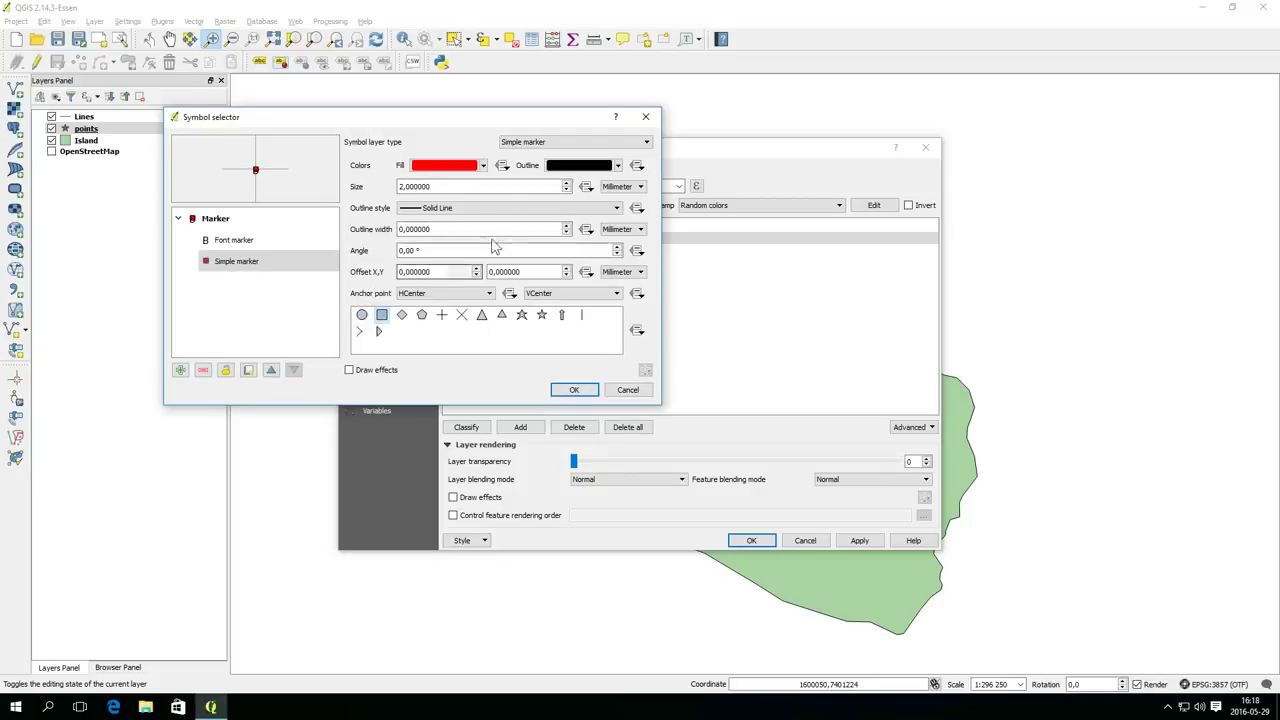
double_click(505, 186)
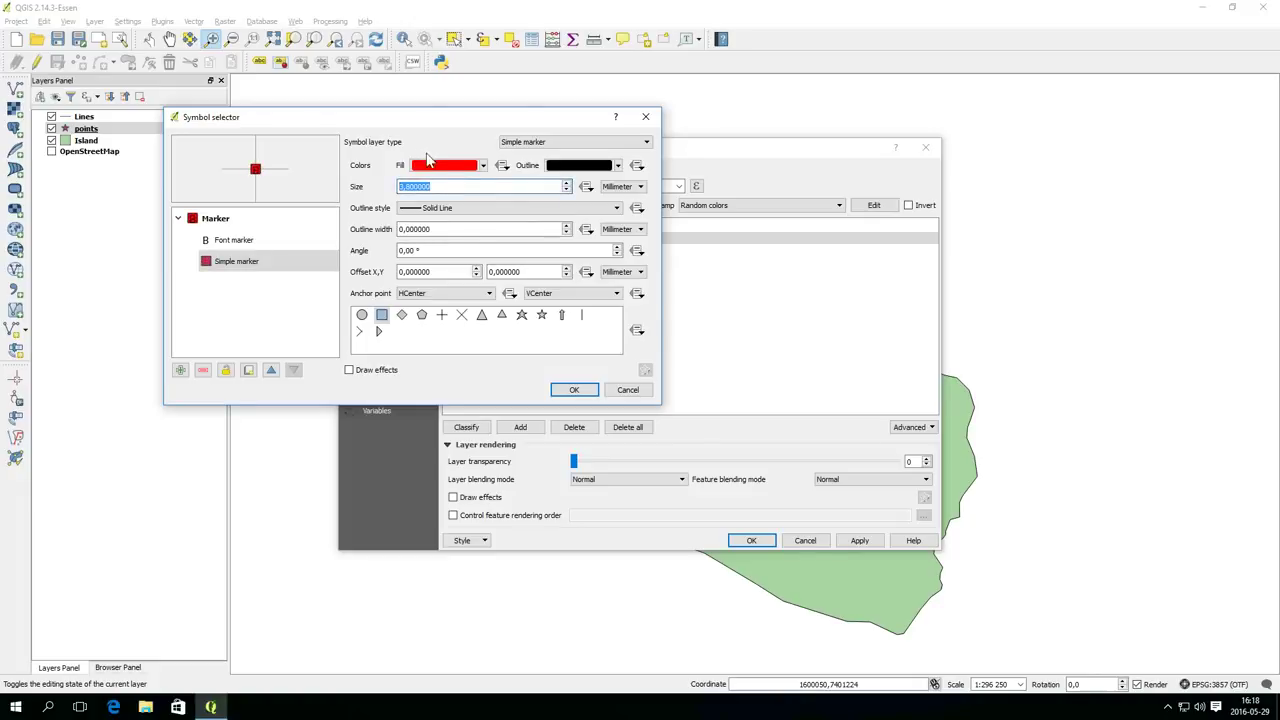
scroll(437, 186, up, 2)
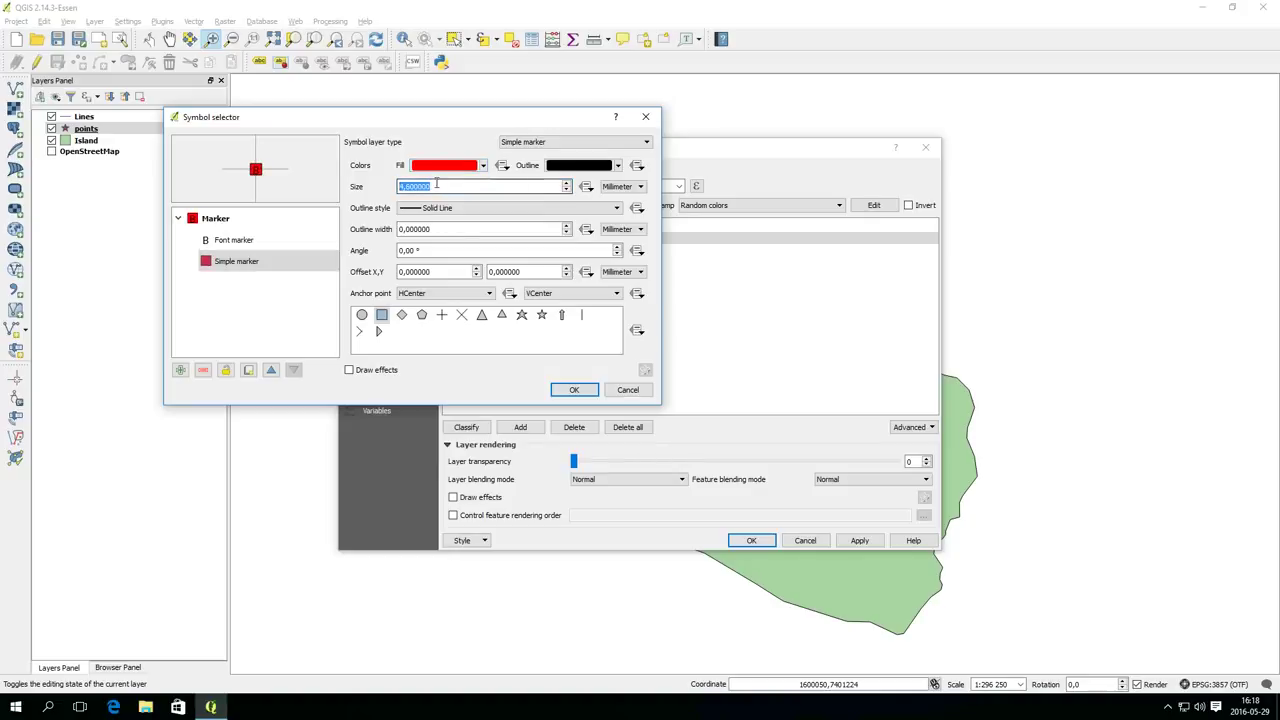
Step: Give the square marker behind the letter a white fill and a thicker outline
click(483, 165)
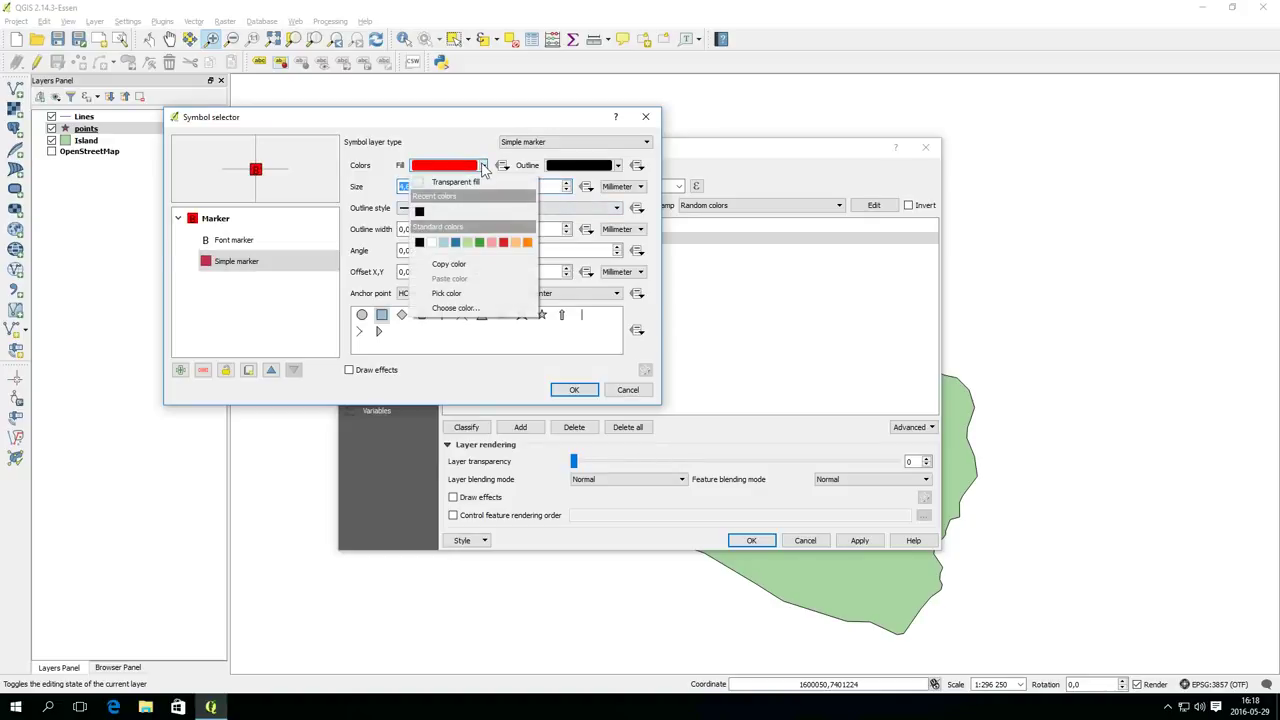
click(432, 243)
double_click(446, 229)
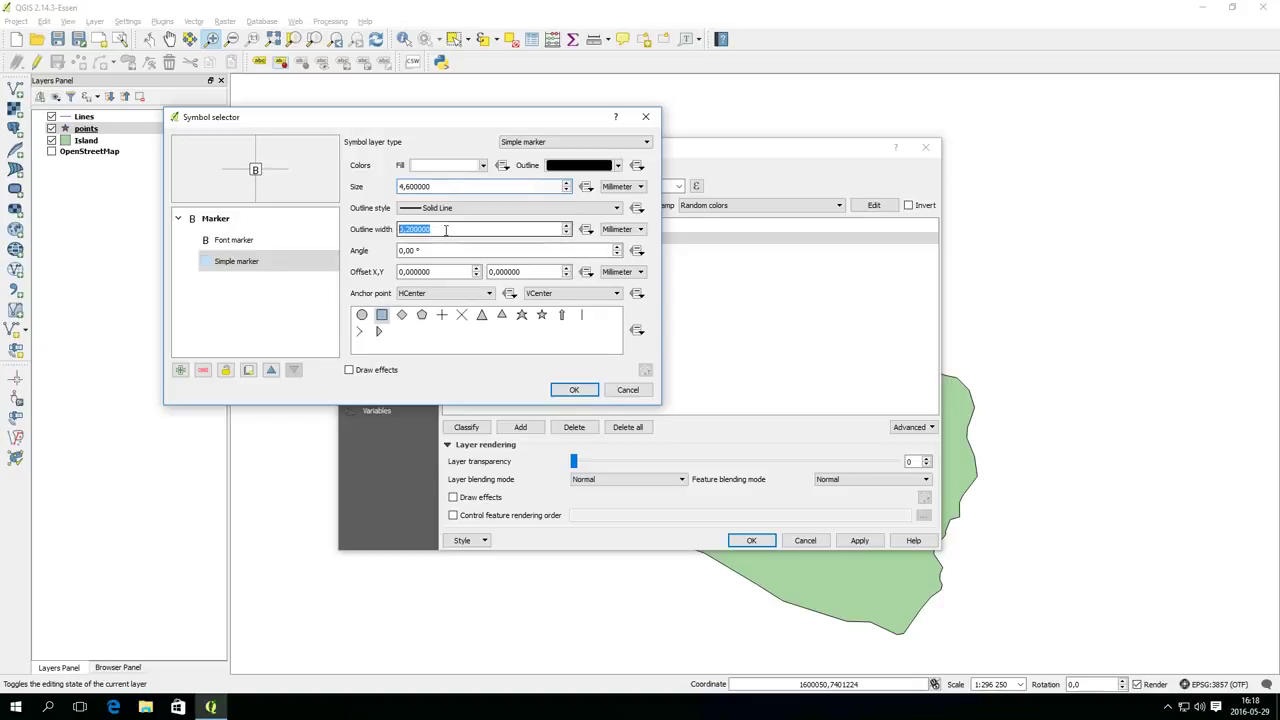
Step: Set the letter B's font to Arial Black, offset it 0.2, -0.8 mm within the square, and accept the Beach symbol
click(233, 240)
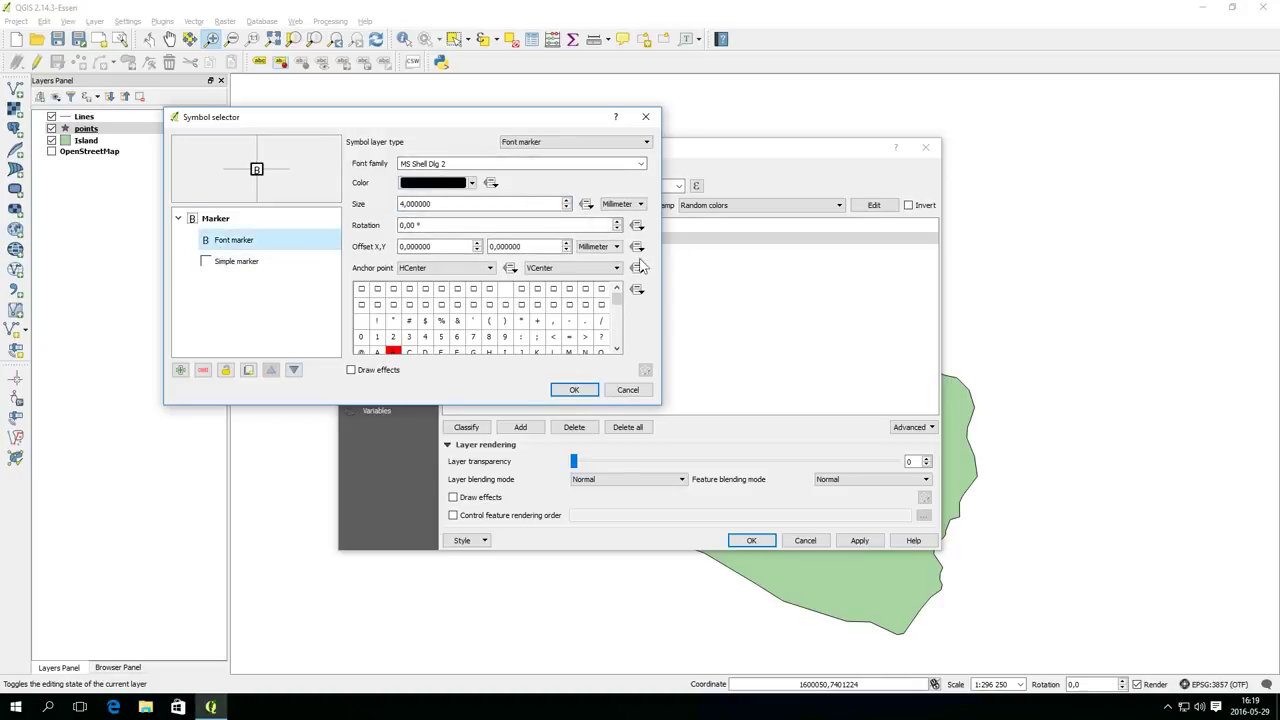
click(641, 164)
scroll(606, 202, down, 4)
click(520, 248)
click(640, 164)
click(618, 189)
scroll(440, 246, up, 1)
scroll(537, 249, up, 1)
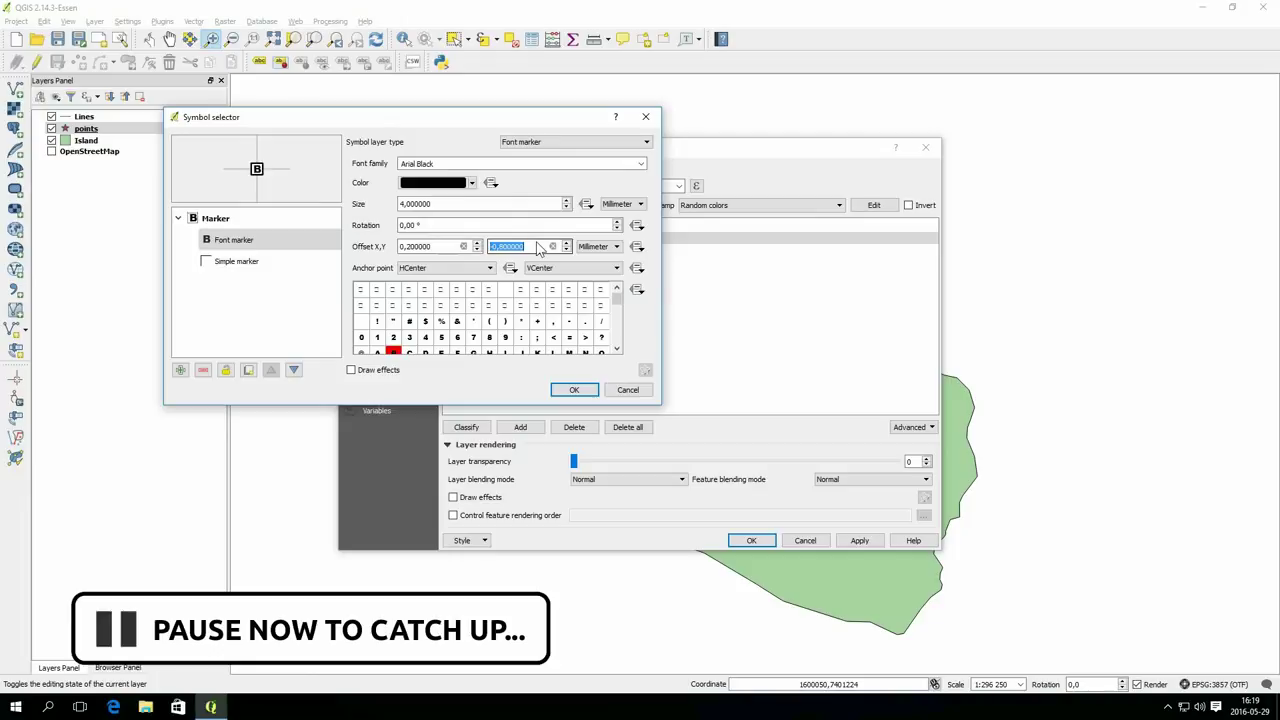
click(574, 389)
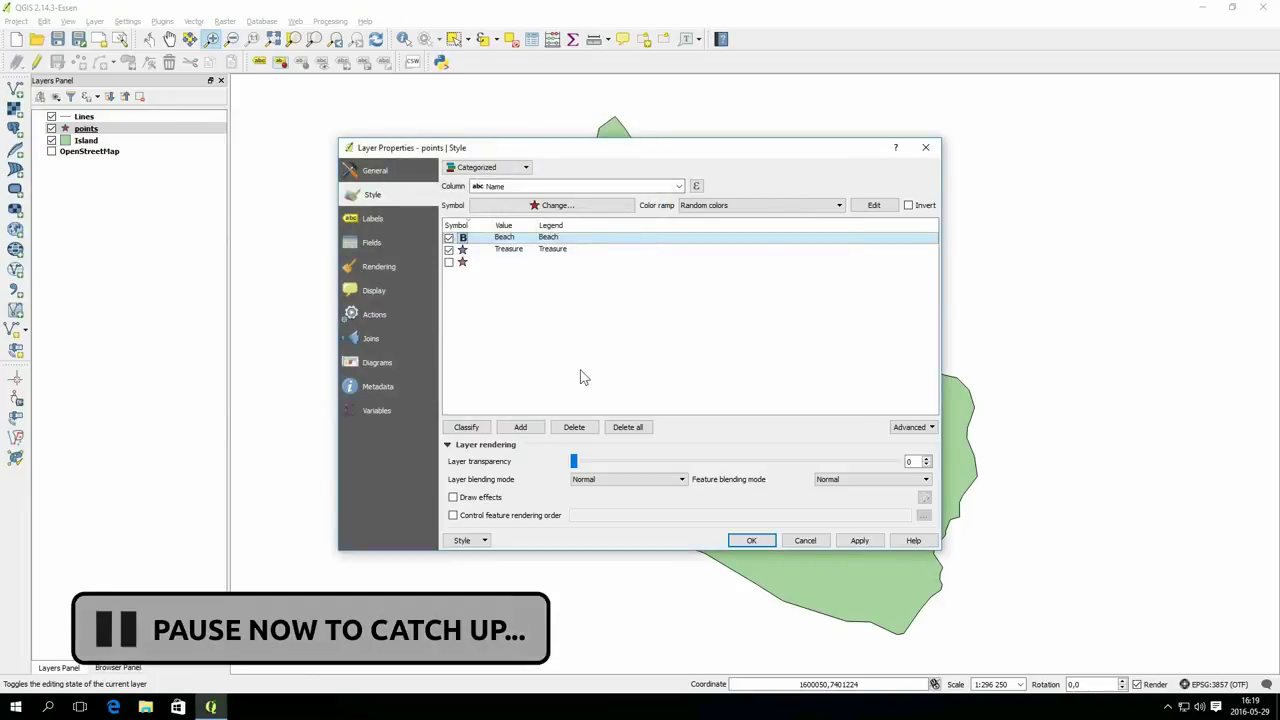
Step: Change the Treasure category's symbol to an SVG marker using the cross image emergency/amenity=hospital.svg
double_click(464, 252)
click(295, 240)
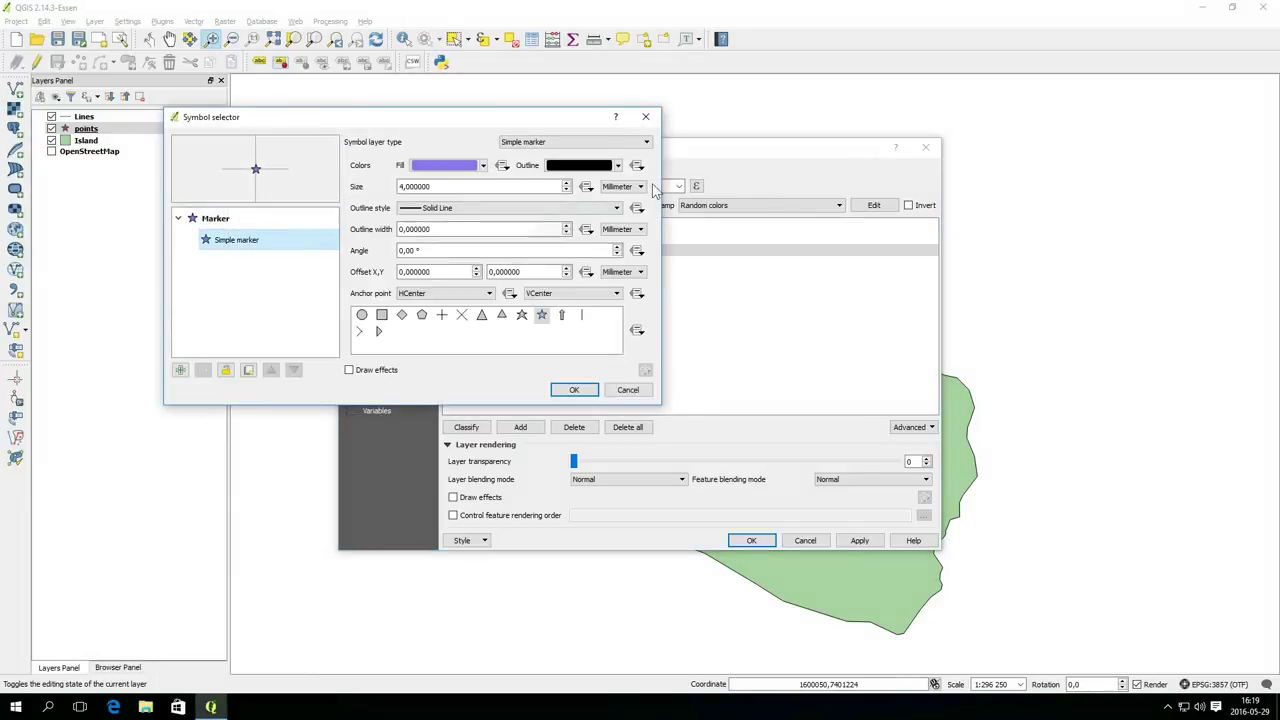
click(585, 142)
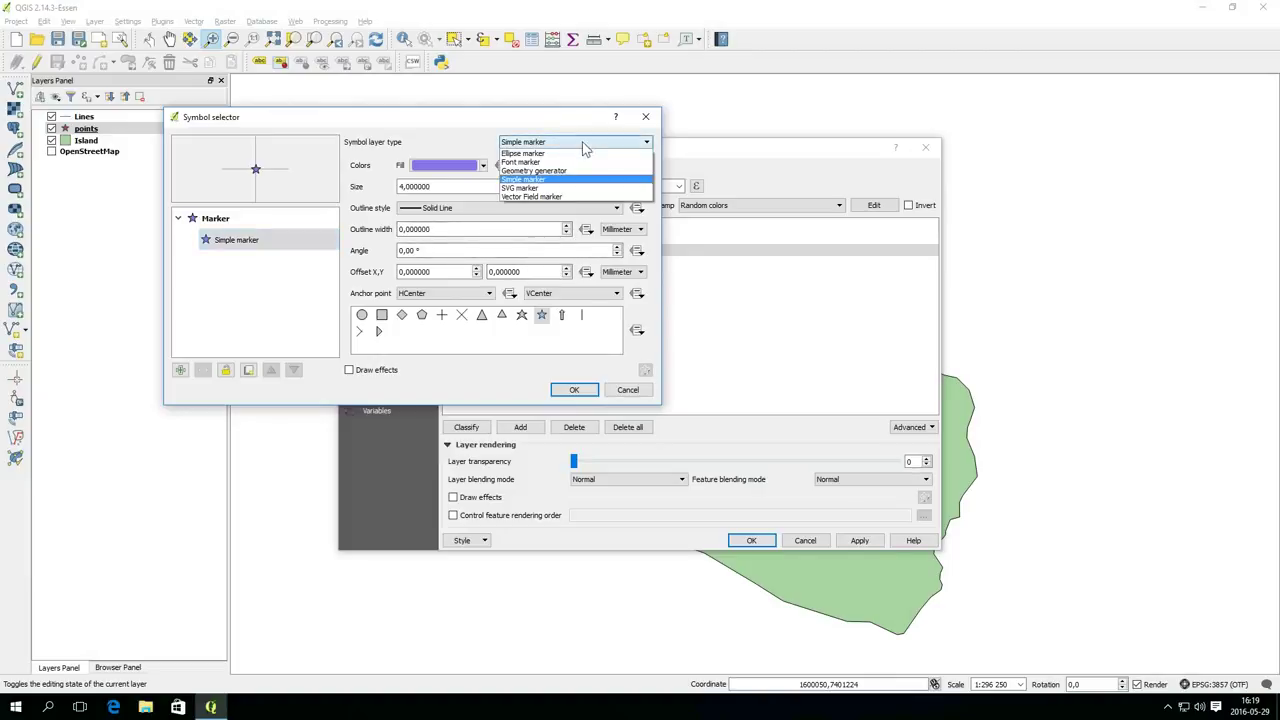
click(580, 184)
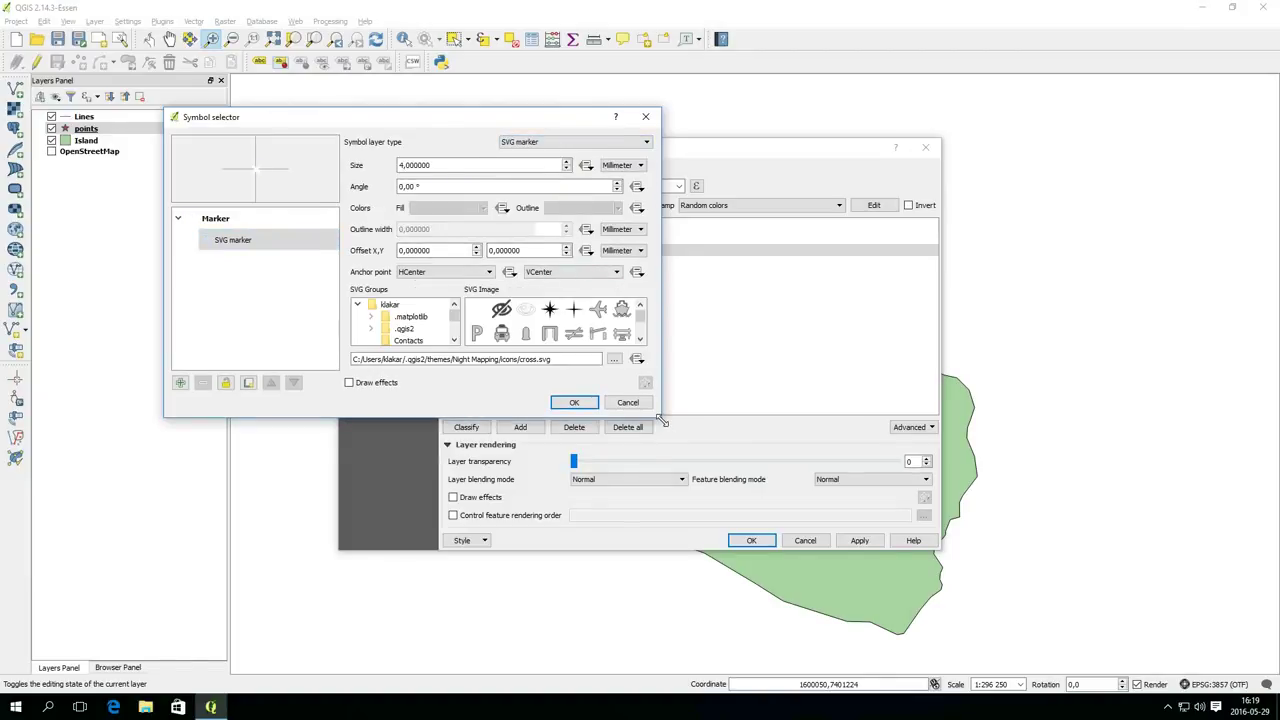
drag(660, 416, 795, 537)
drag(778, 333, 772, 410)
click(600, 384)
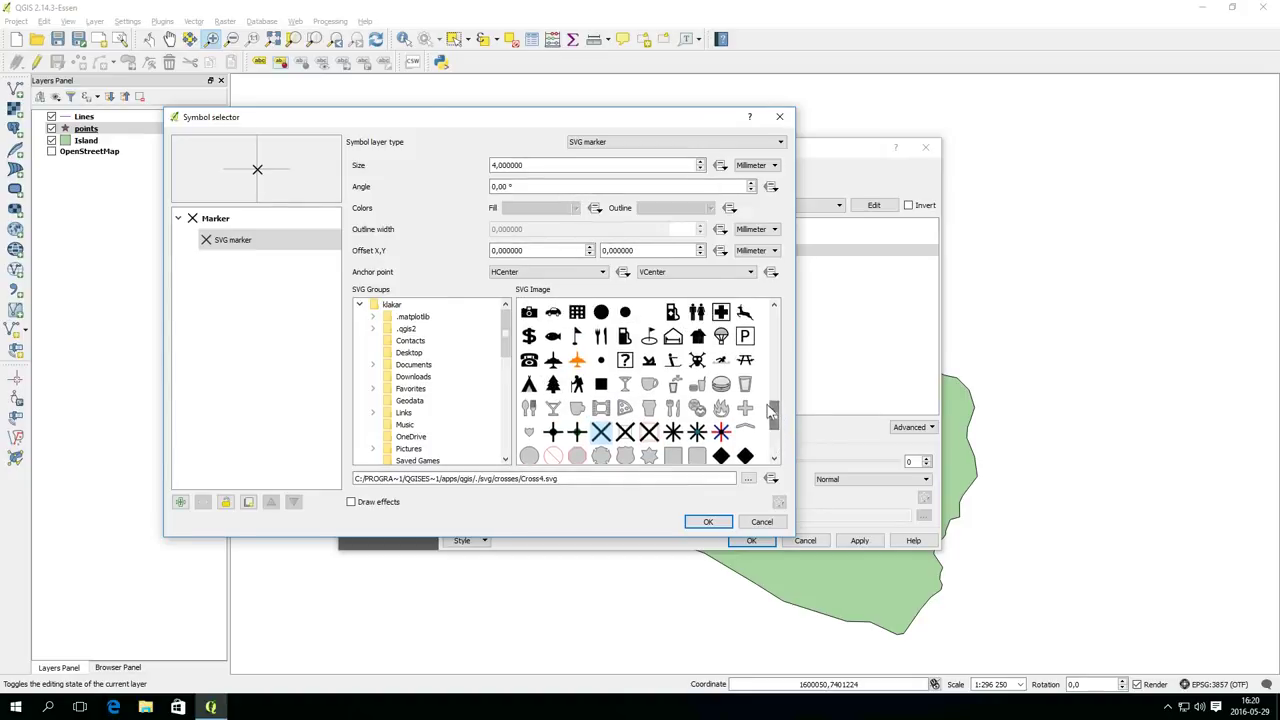
click(745, 409)
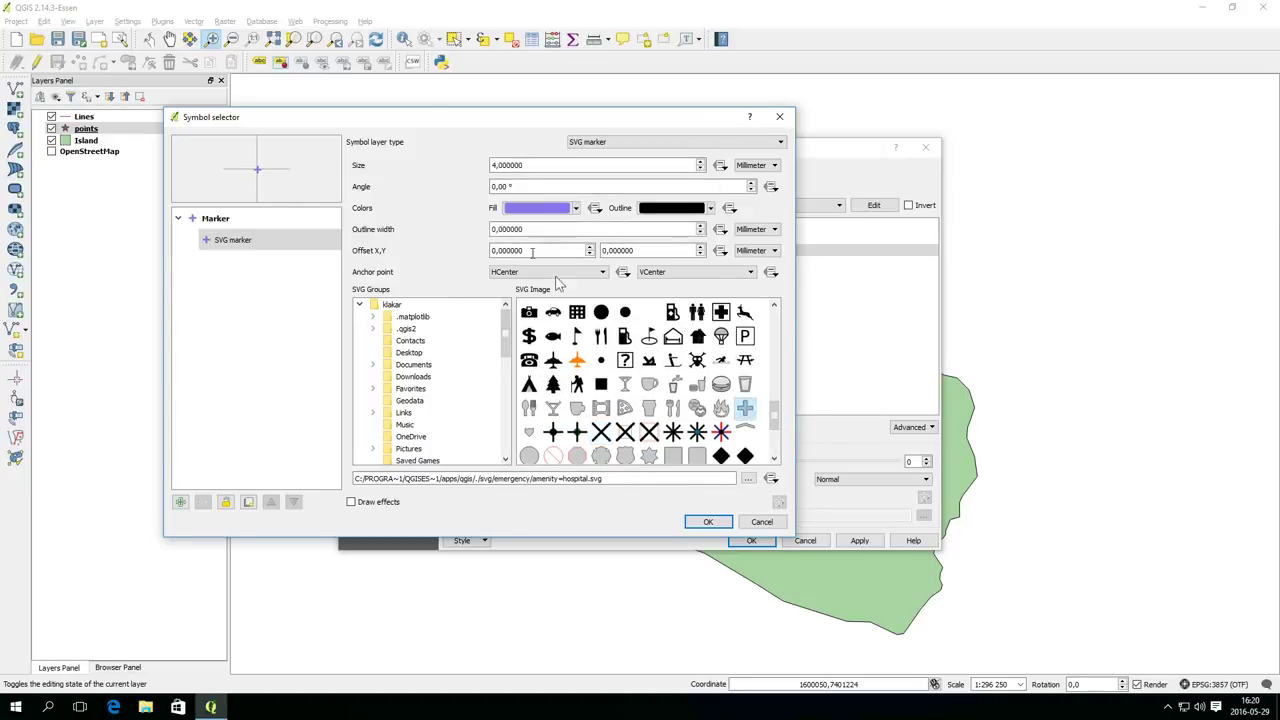
Step: Give the Treasure cross a red fill and an outline width of 0.2 mm
click(574, 209)
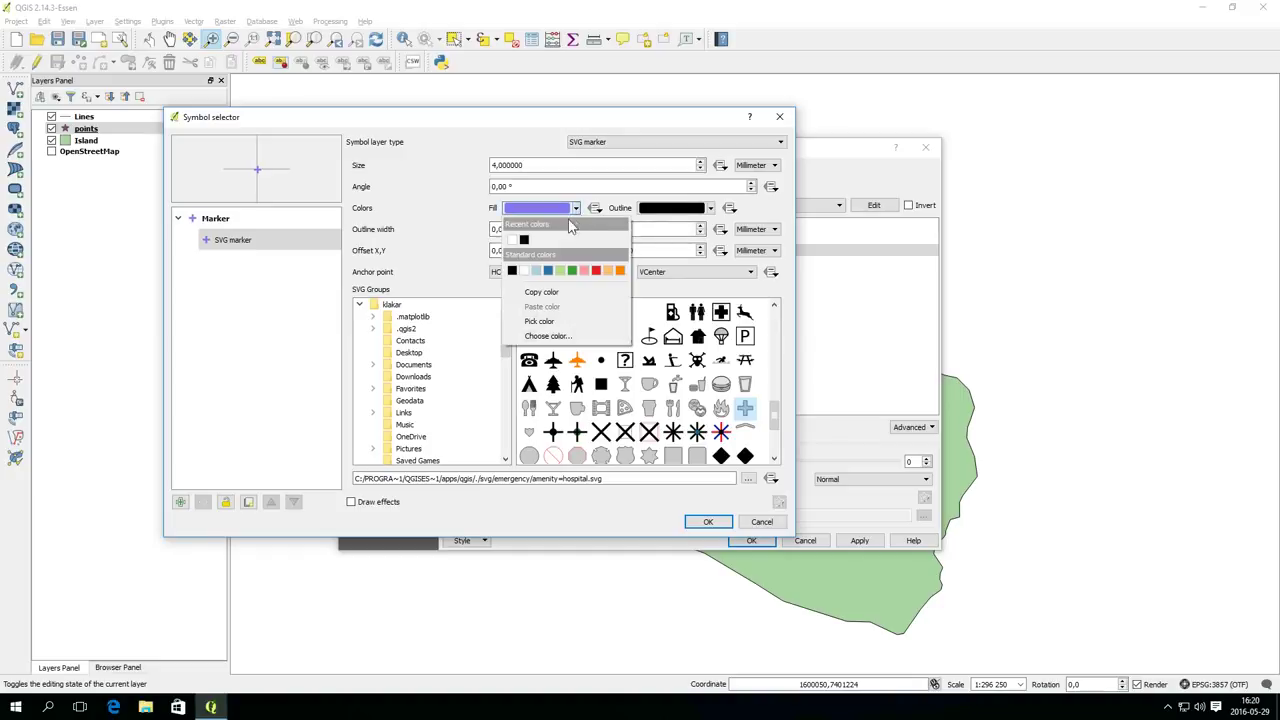
click(597, 271)
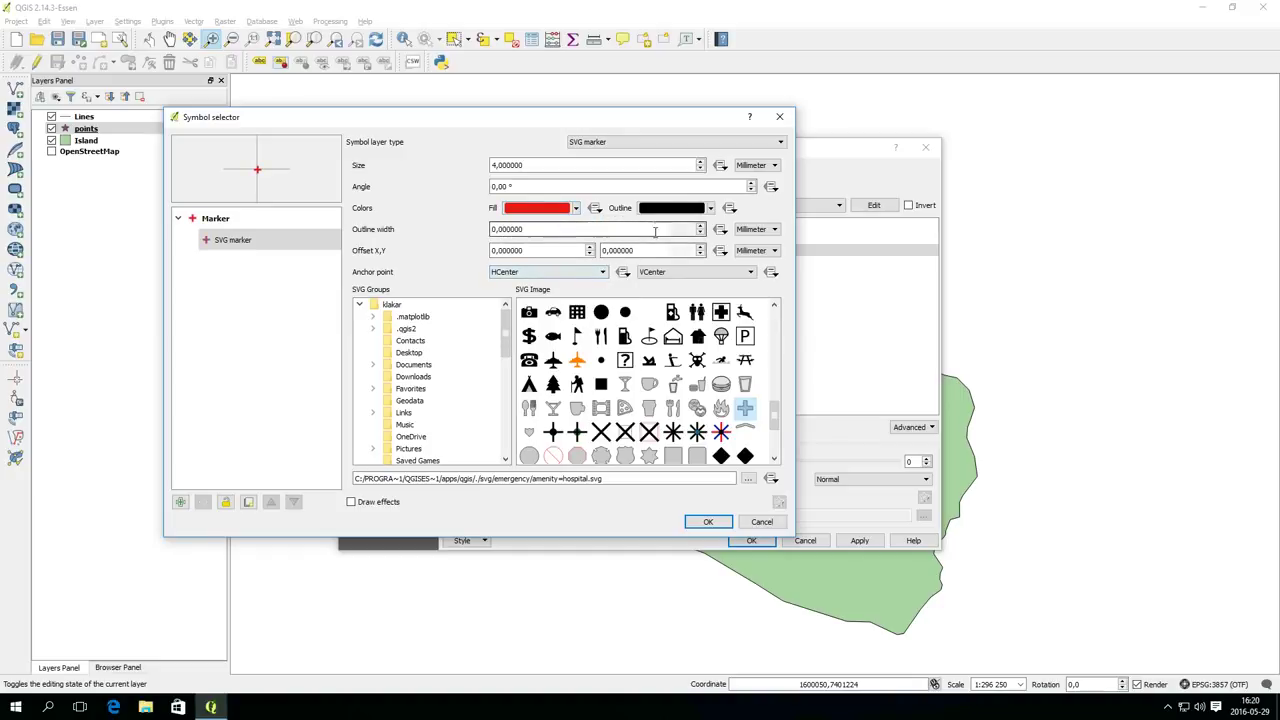
double_click(655, 232)
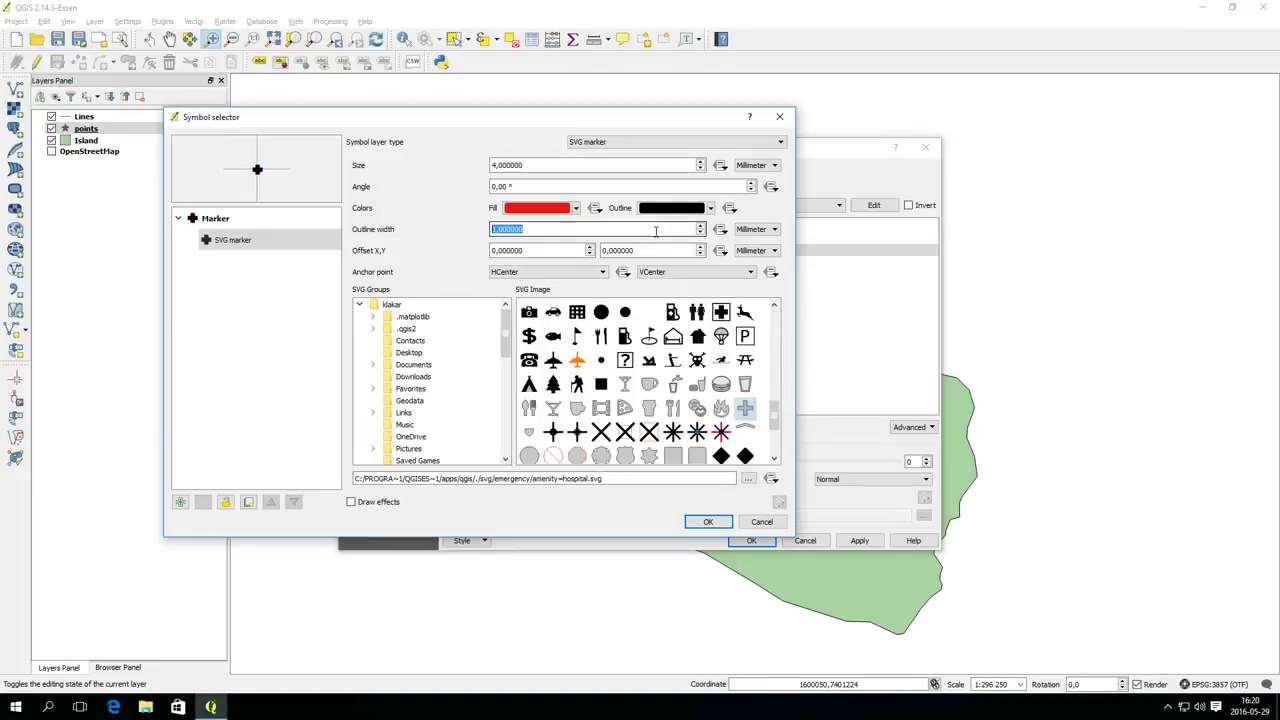
scroll(655, 232, up, 1)
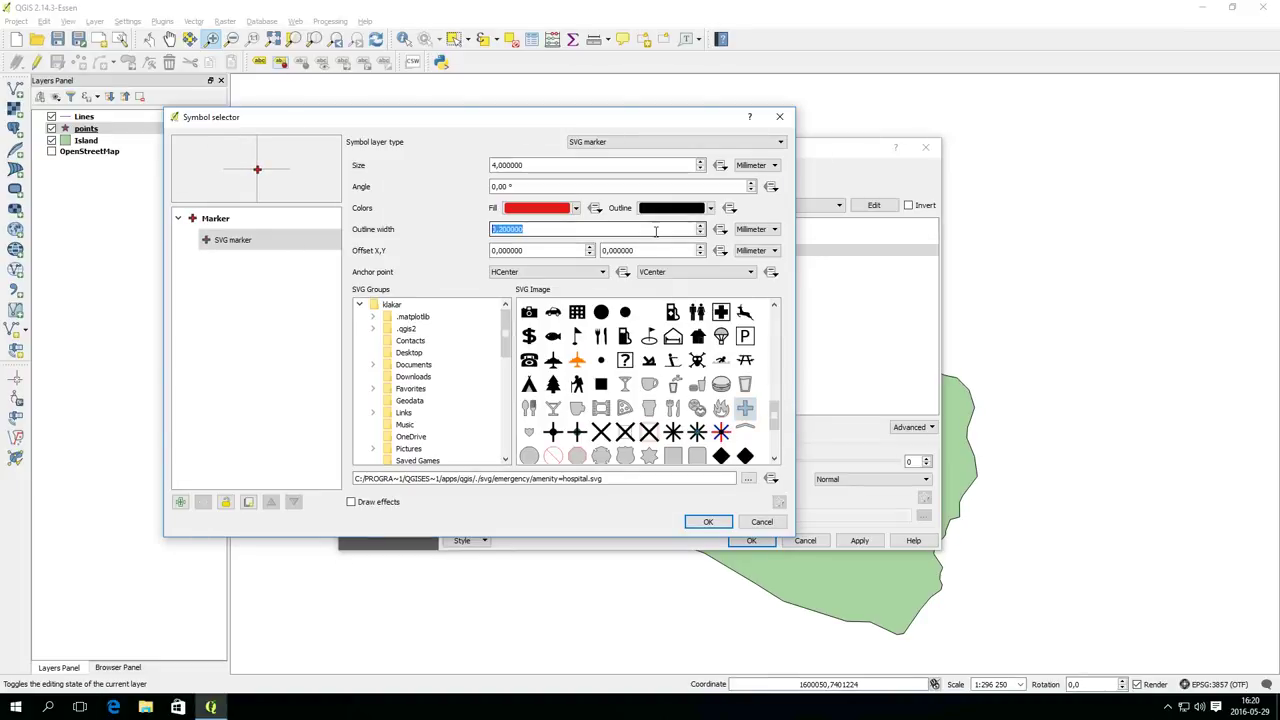
Step: Set the Treasure cross's size to 9.6 mm and its angle to 45°, then accept the symbol
click(622, 168)
double_click(622, 168)
scroll(622, 168, up, 1)
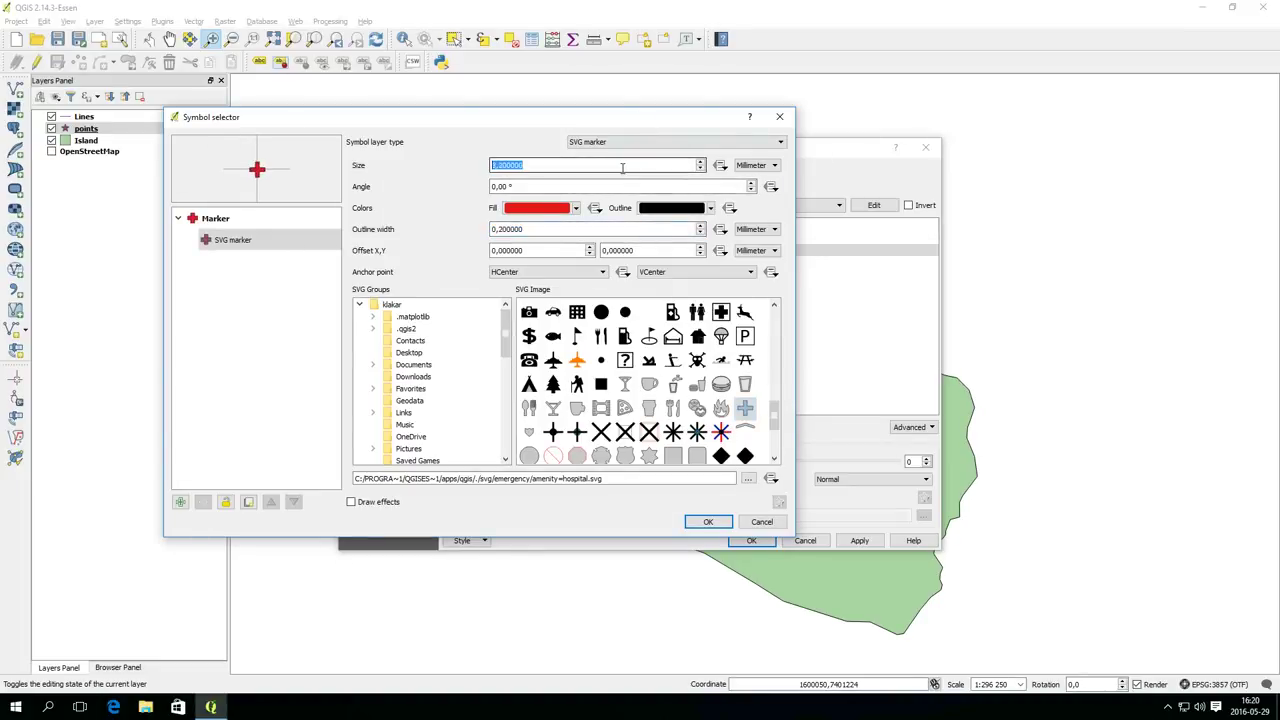
scroll(615, 184, up, 20)
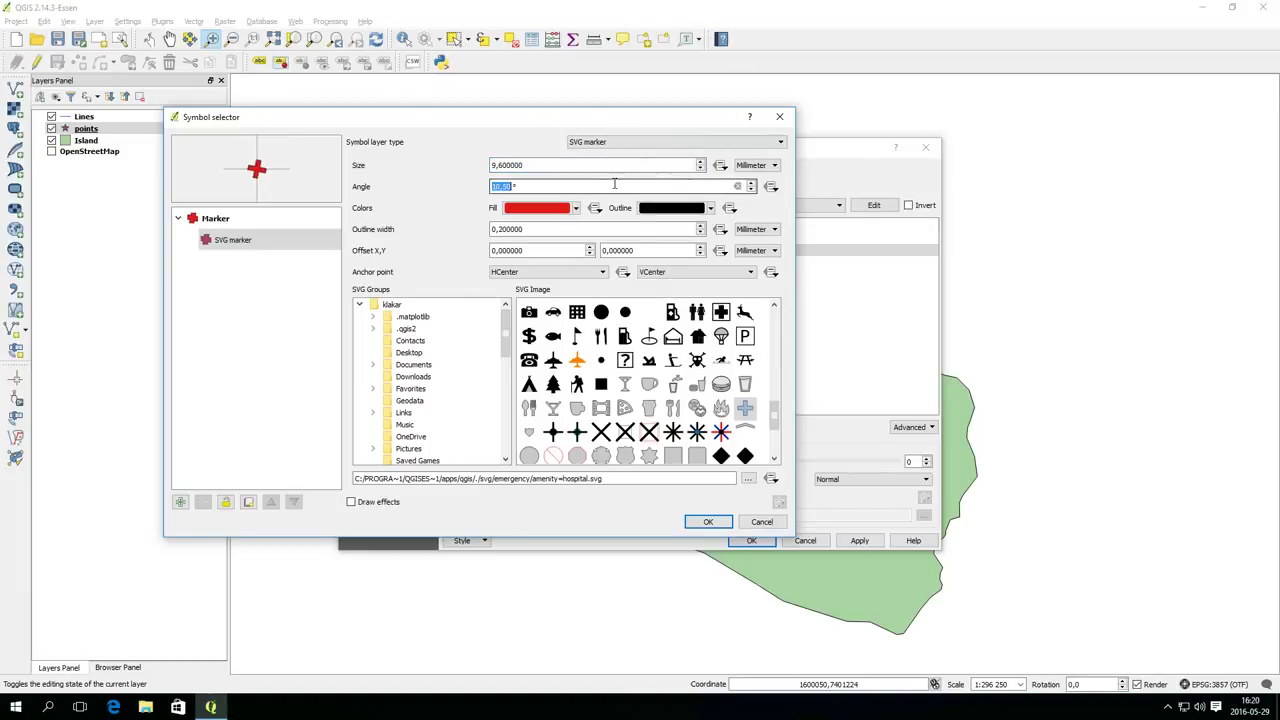
scroll(615, 184, up, 20)
scroll(614, 184, up, 3)
key(Return)
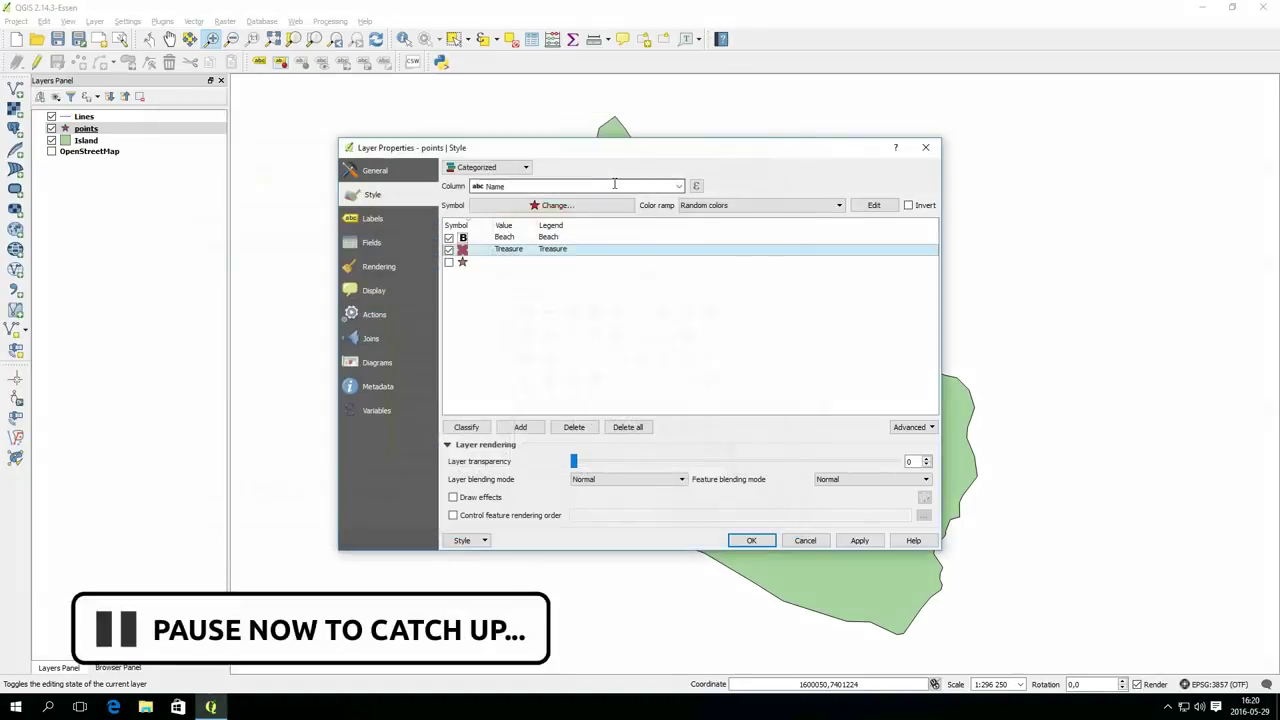
Step: Set the outline width of the Treasure category's SVG cross to 0.4 mm
double_click(462, 249)
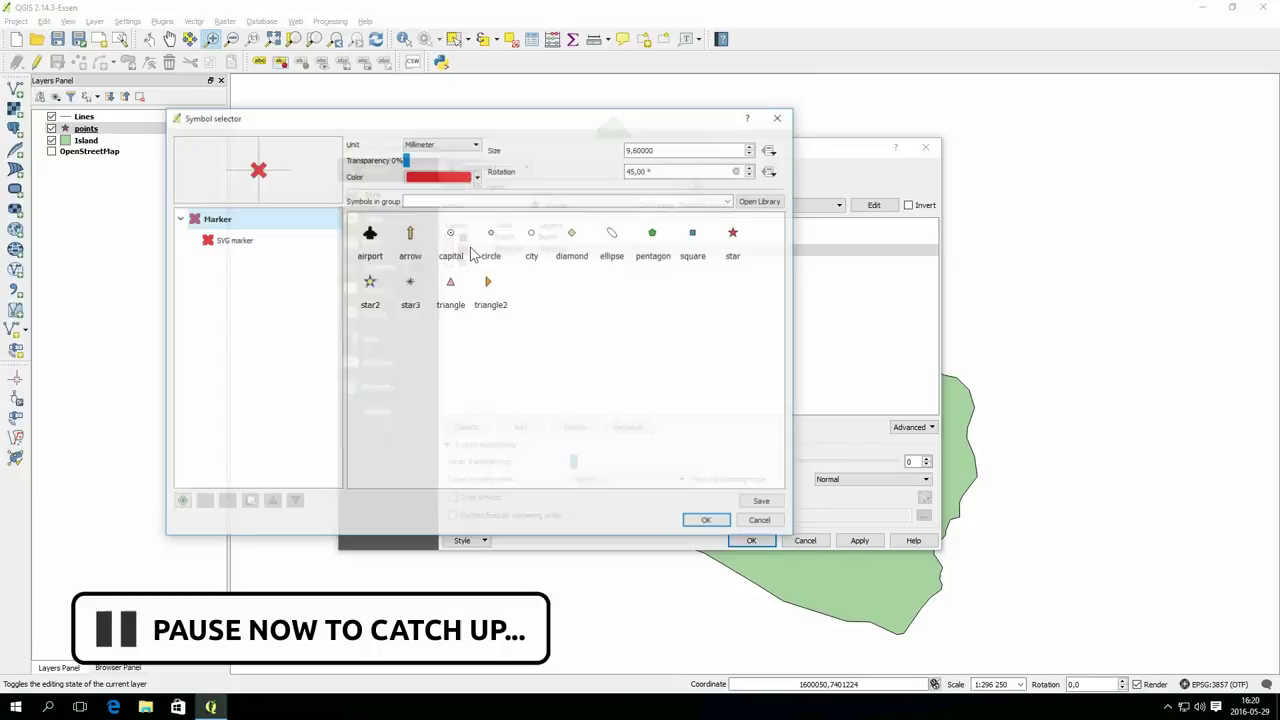
click(248, 240)
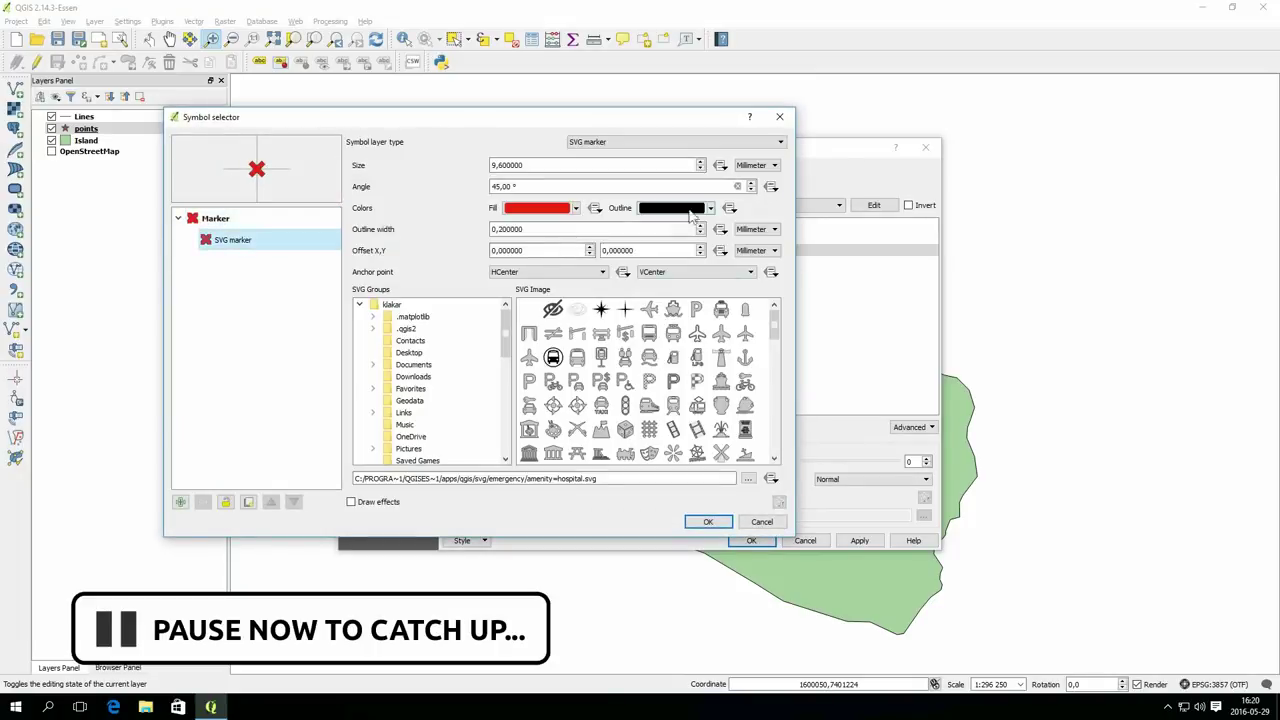
scroll(677, 231, up, 1)
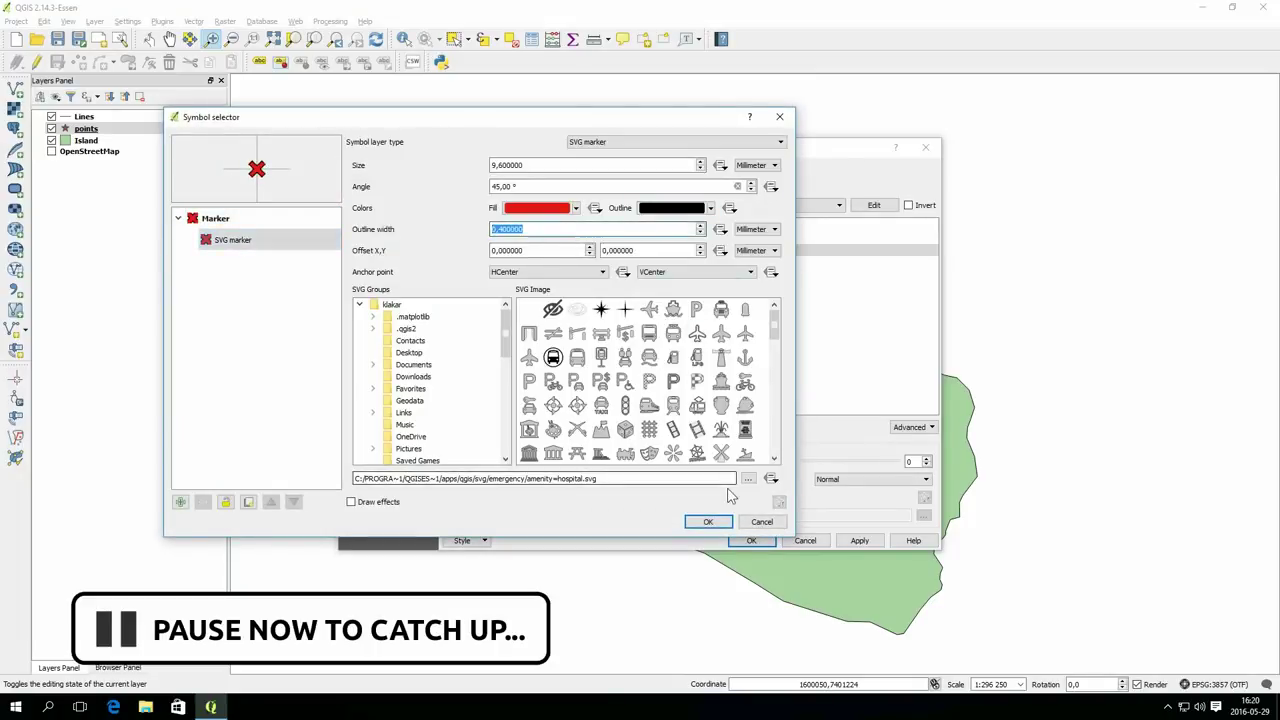
Step: Enable draw effects with a drop shadow on the Treasure cross, then accept the symbol and the points layer's style
click(351, 503)
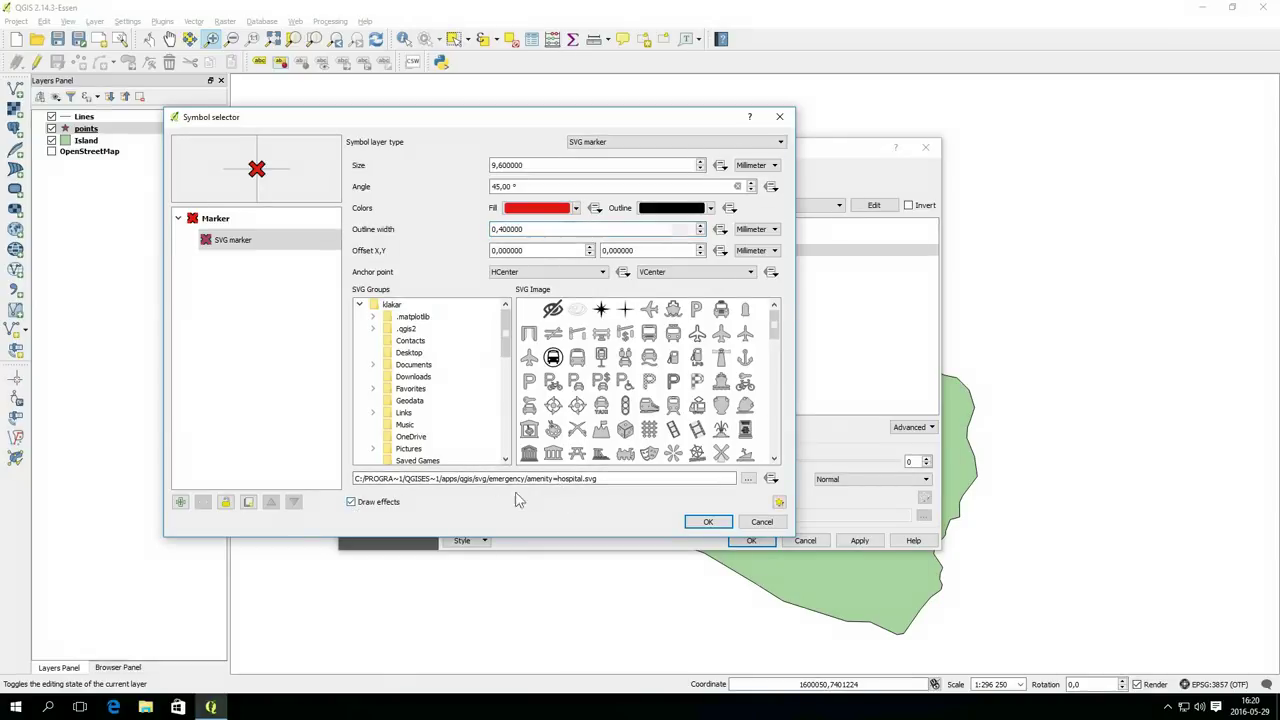
click(779, 502)
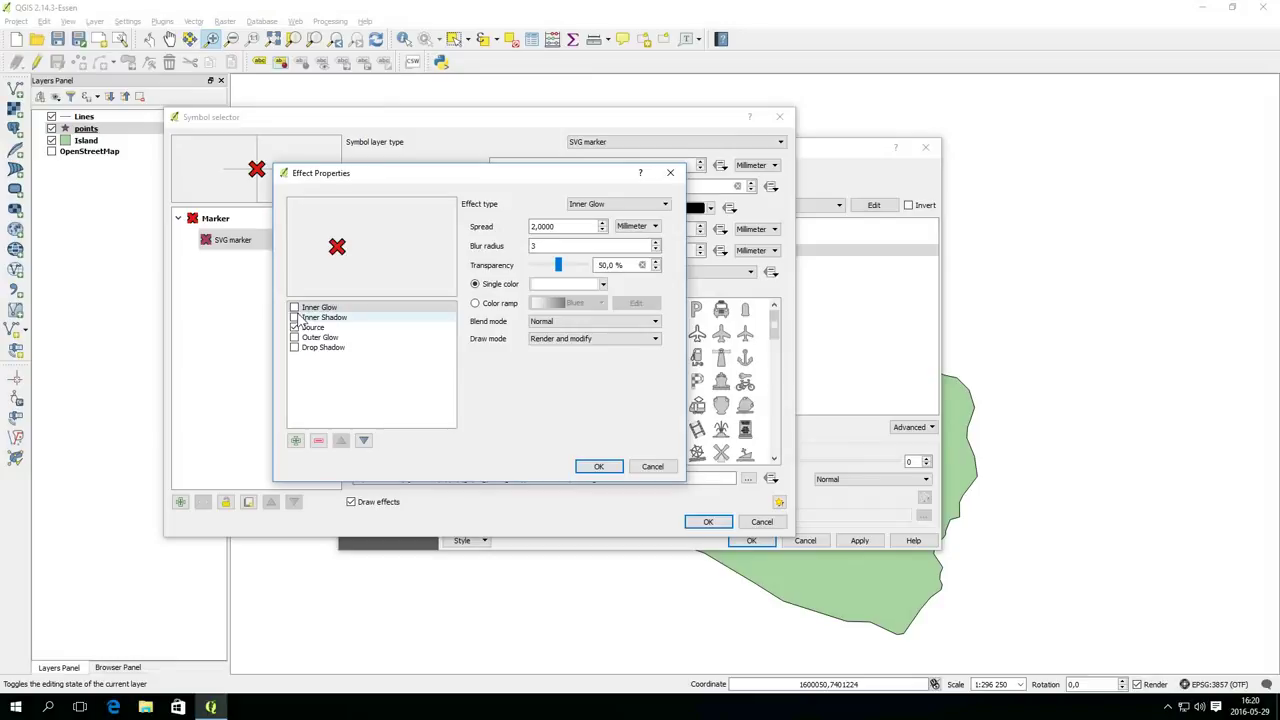
click(294, 348)
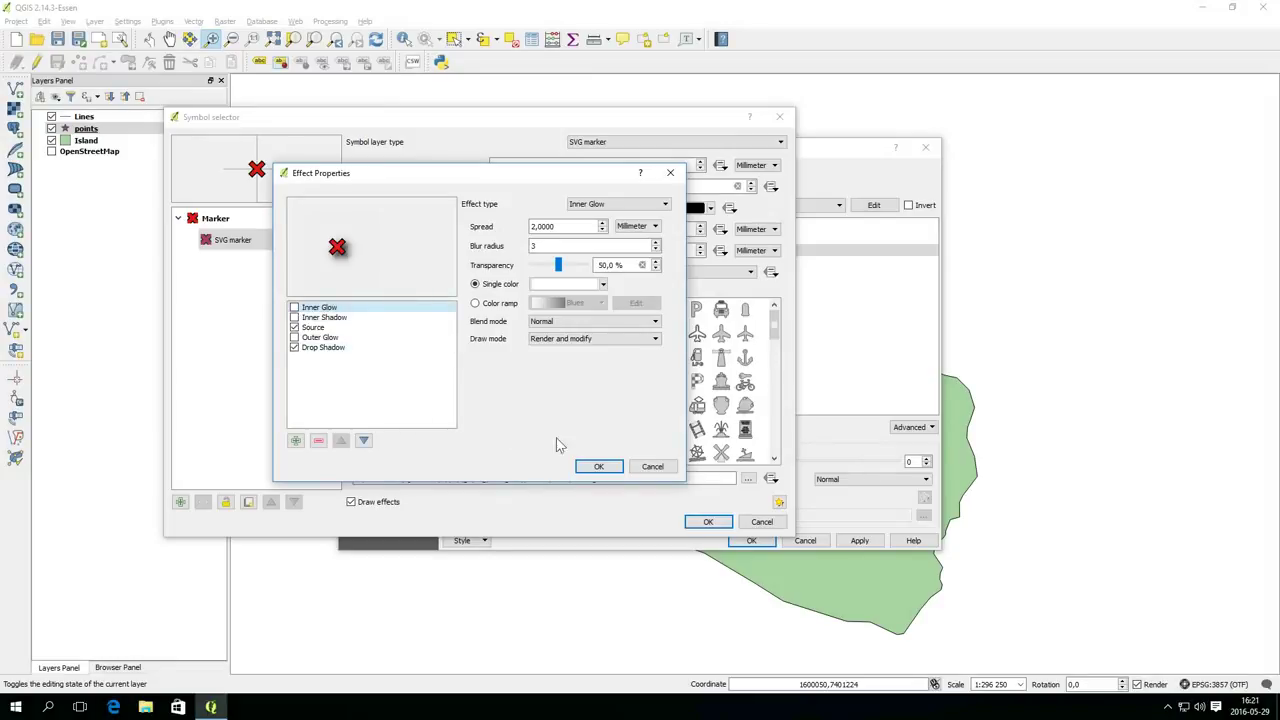
click(612, 470)
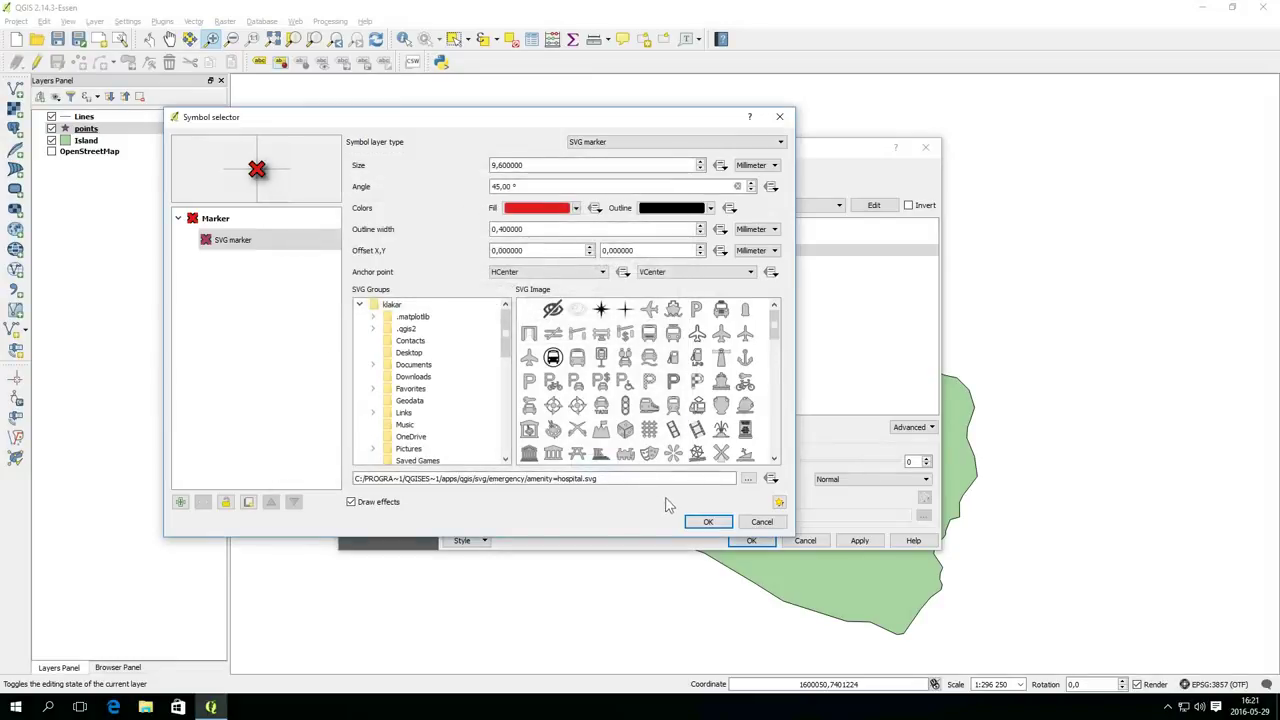
click(699, 521)
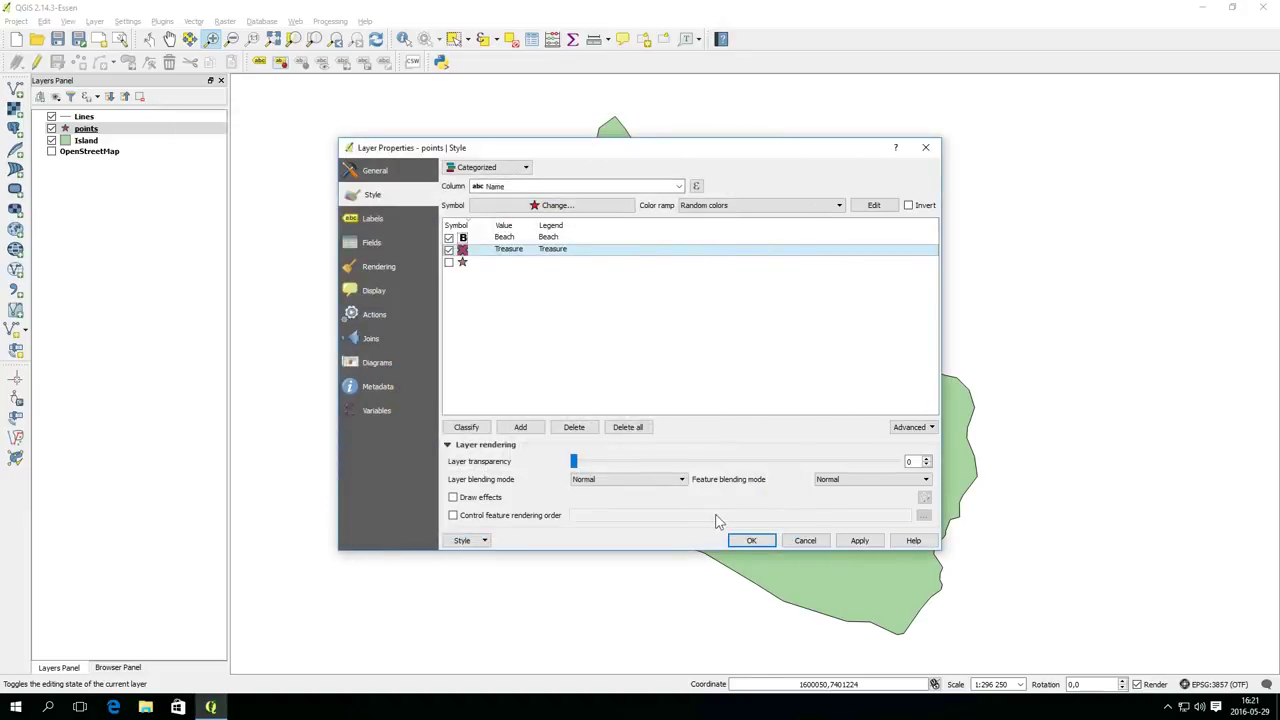
click(752, 541)
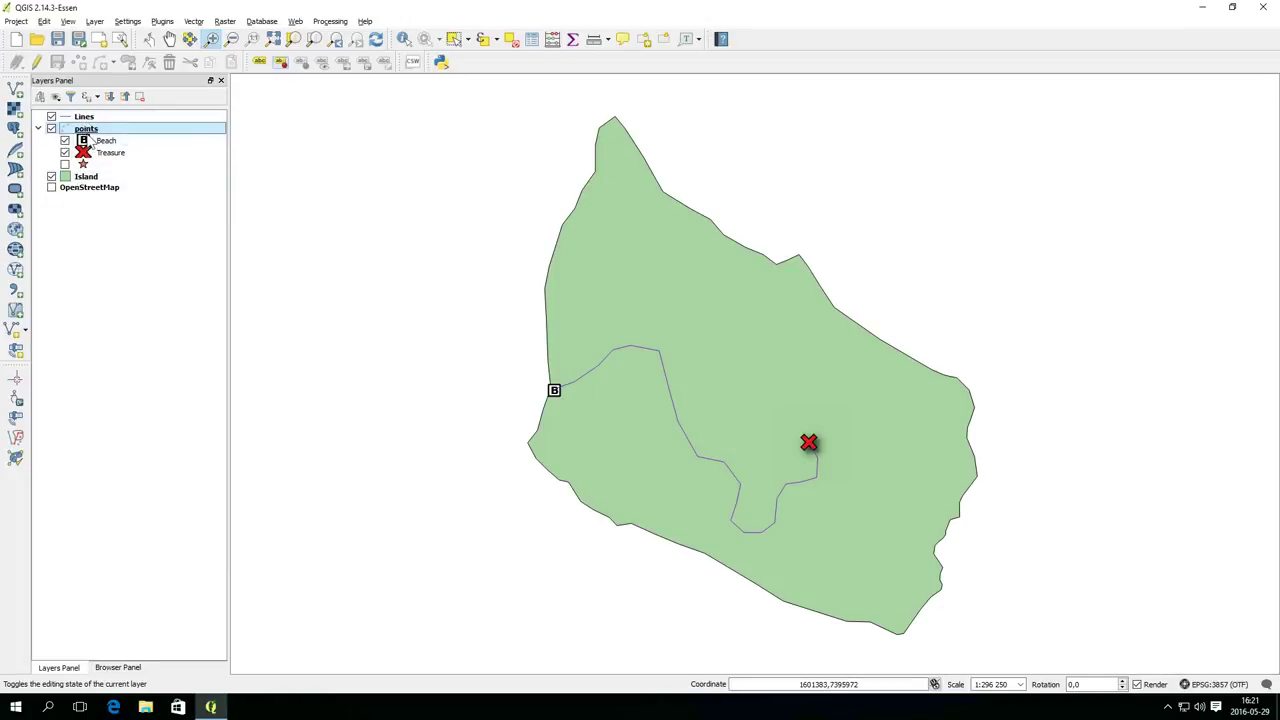
Step: Move the points layer below the Island layer, then return it to its place above Island
drag(86, 130, 93, 186)
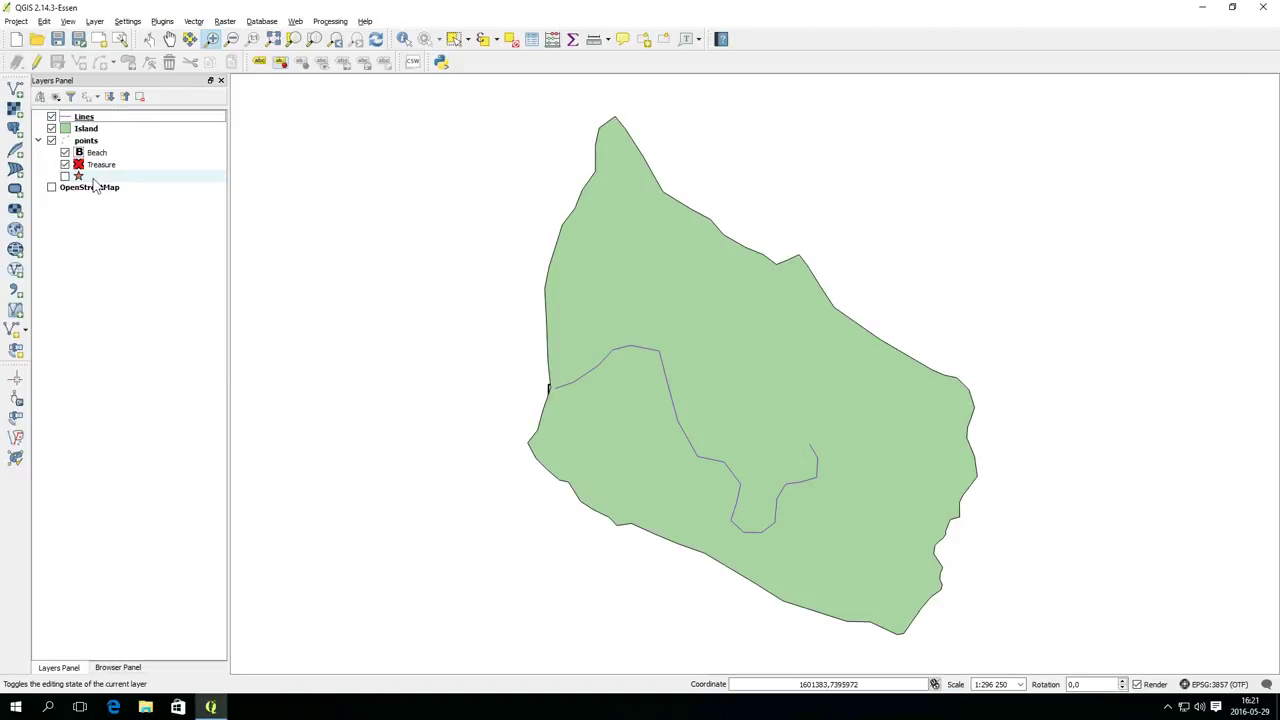
drag(86, 141, 89, 131)
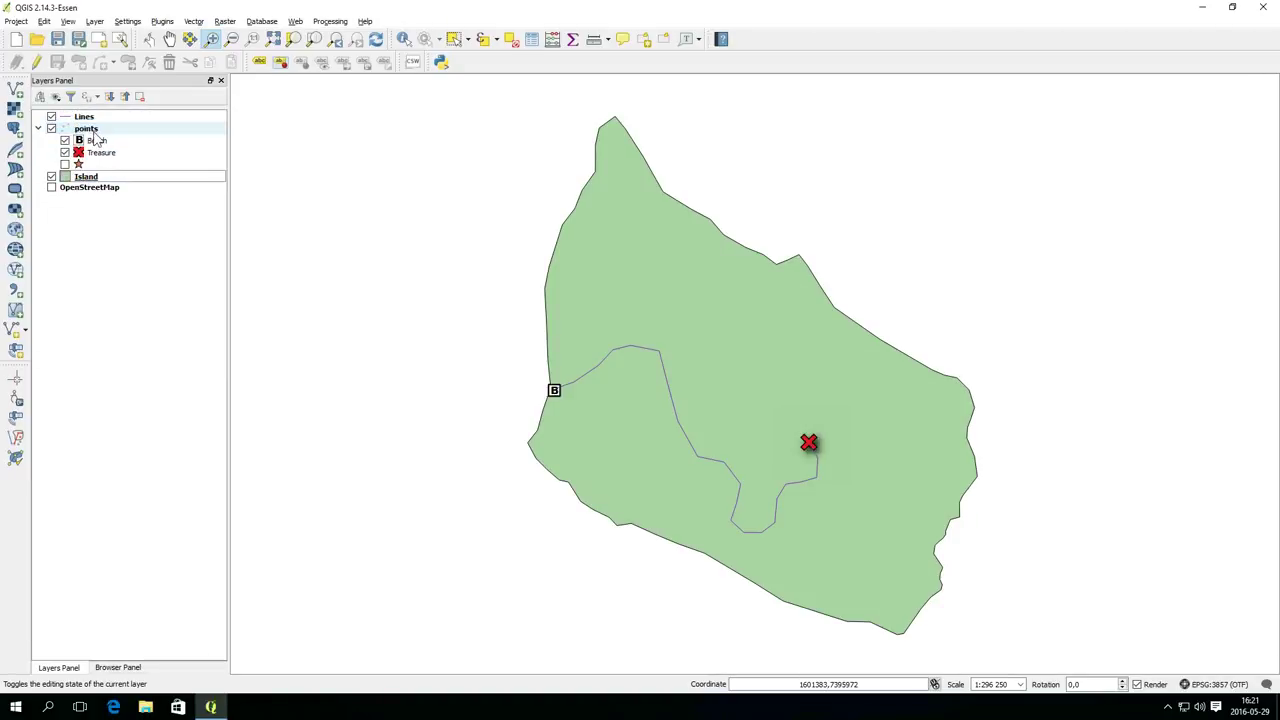
Step: Open the pen style choices for the simple line symbol of the Lines layer
click(85, 119)
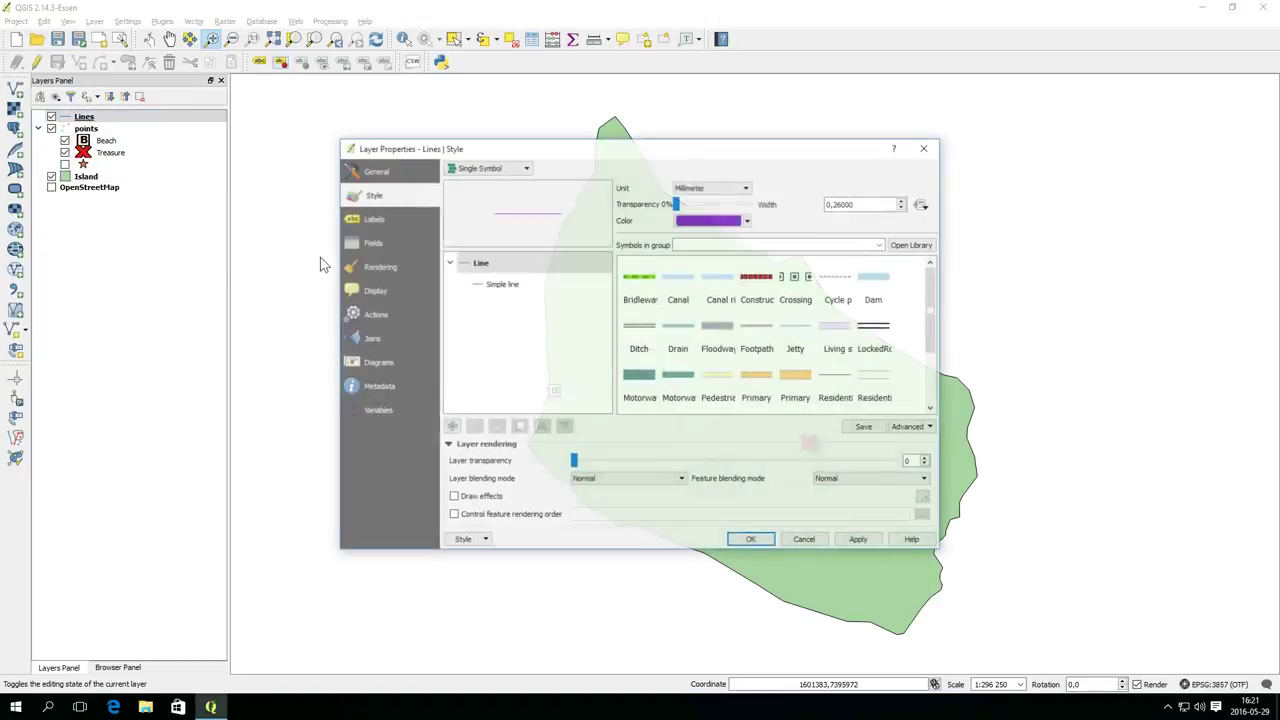
click(508, 284)
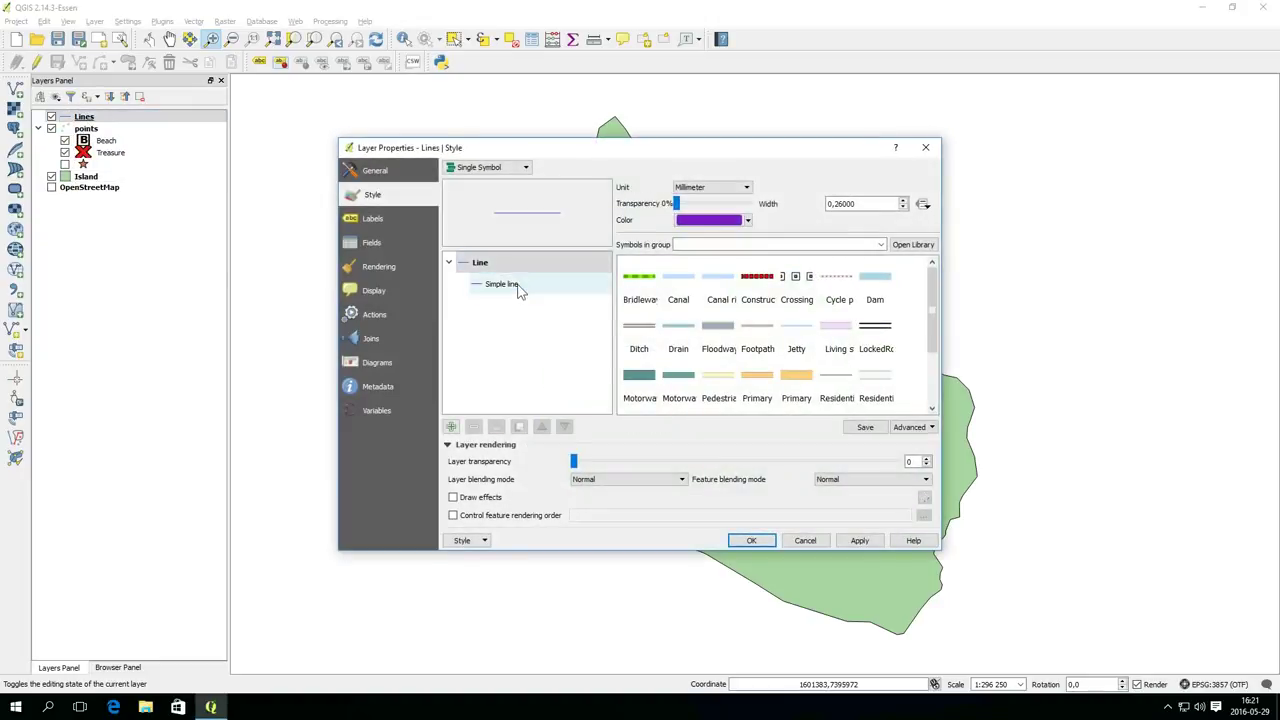
click(839, 278)
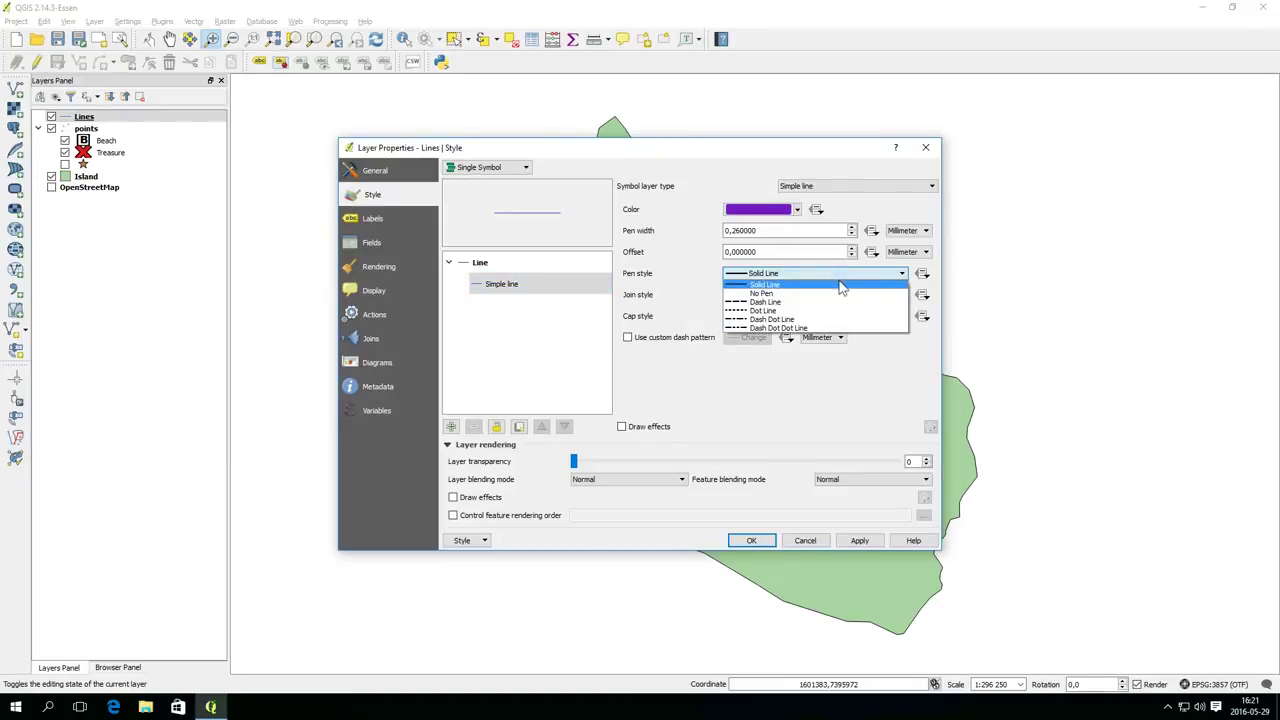
Step: Set the pen style of the Lines layer's simple line to Dash Line
click(828, 299)
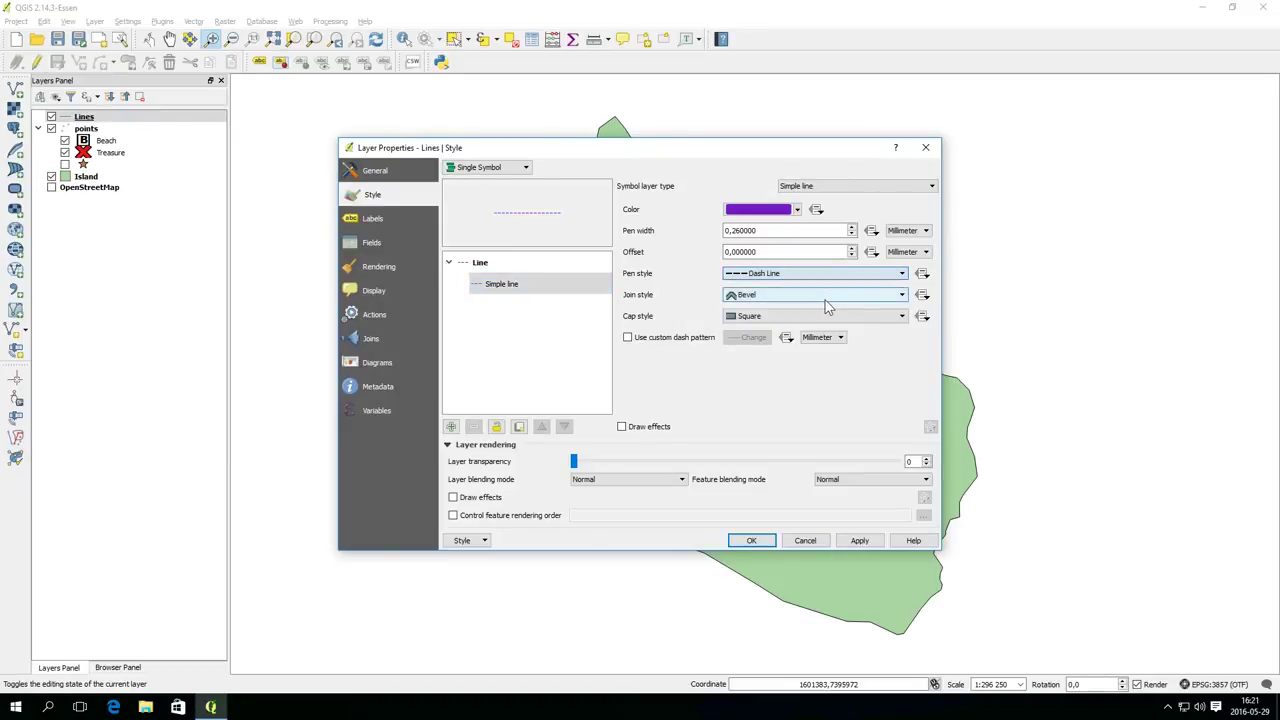
click(848, 186)
click(853, 182)
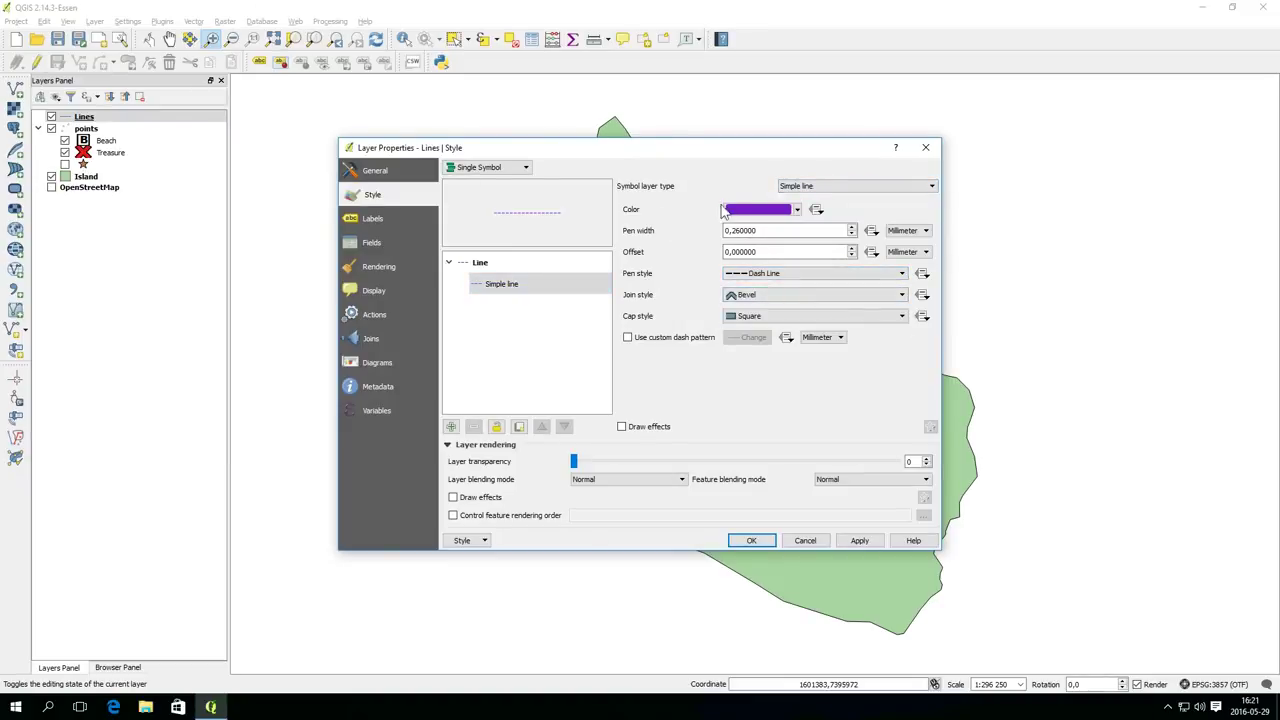
Step: Try a dark purple colour (#320e52) for the dashed line
click(758, 209)
click(386, 257)
click(532, 385)
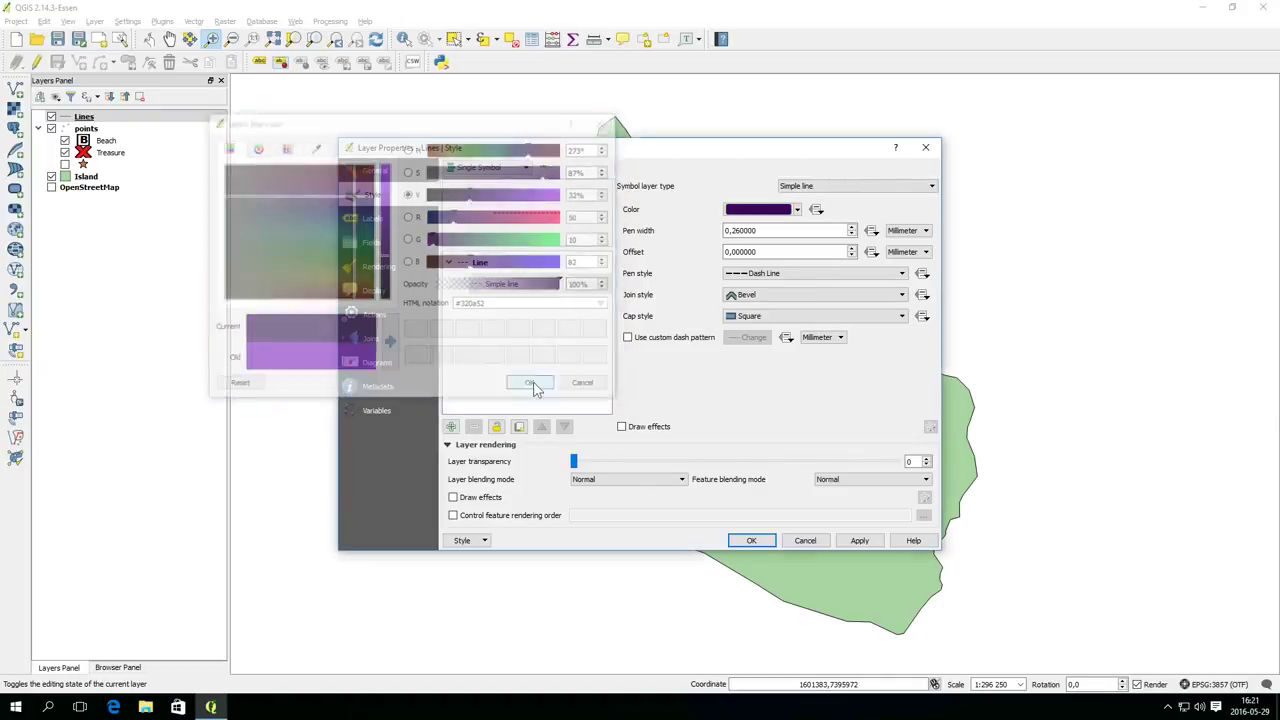
Step: Change the dashed line's colour to black using a recent colour
click(797, 209)
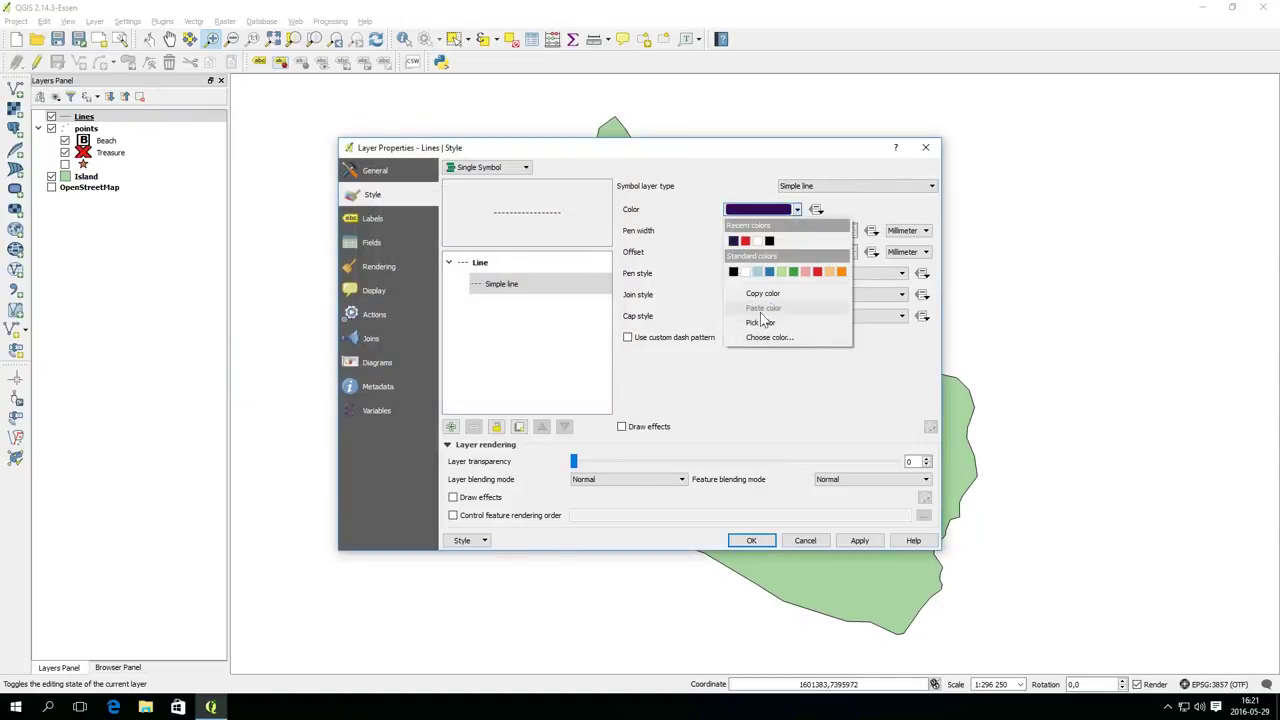
click(799, 210)
click(799, 210)
click(769, 241)
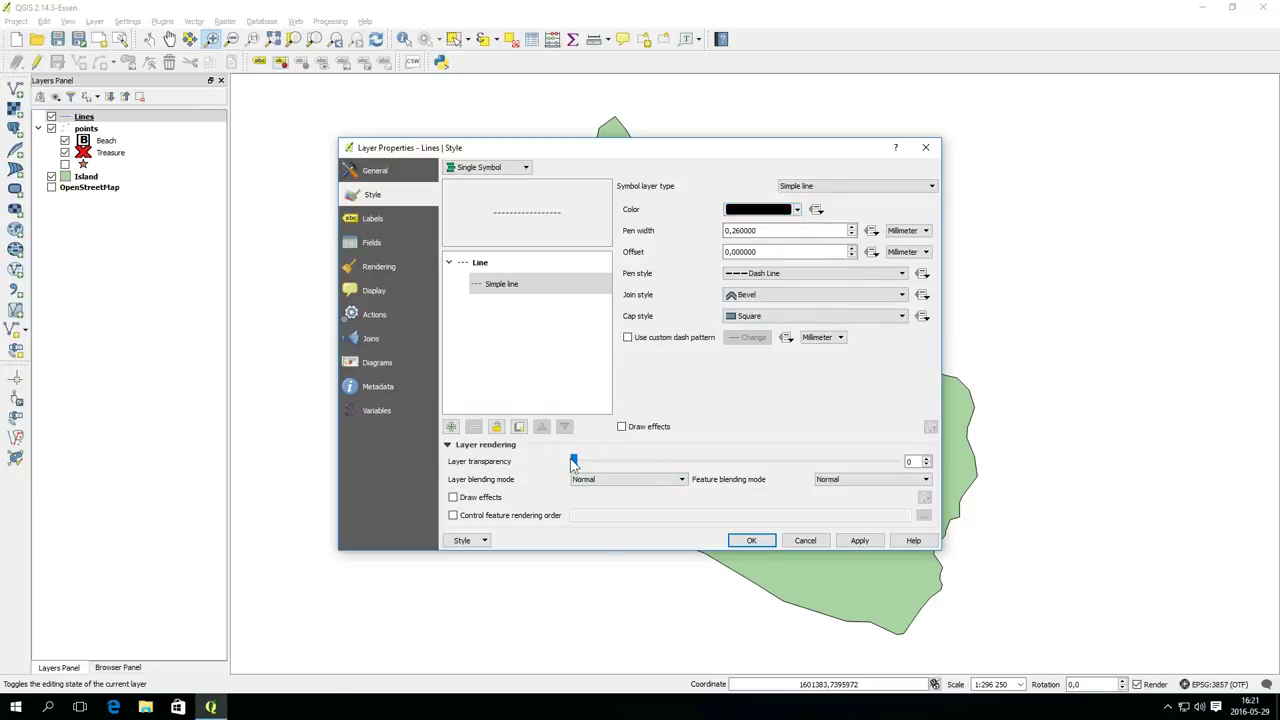
Step: Set the Lines layer's transparency to 41 and pen width to 0.86 mm, and apply the style to the map
drag(645, 469, 704, 475)
scroll(783, 230, up, 3)
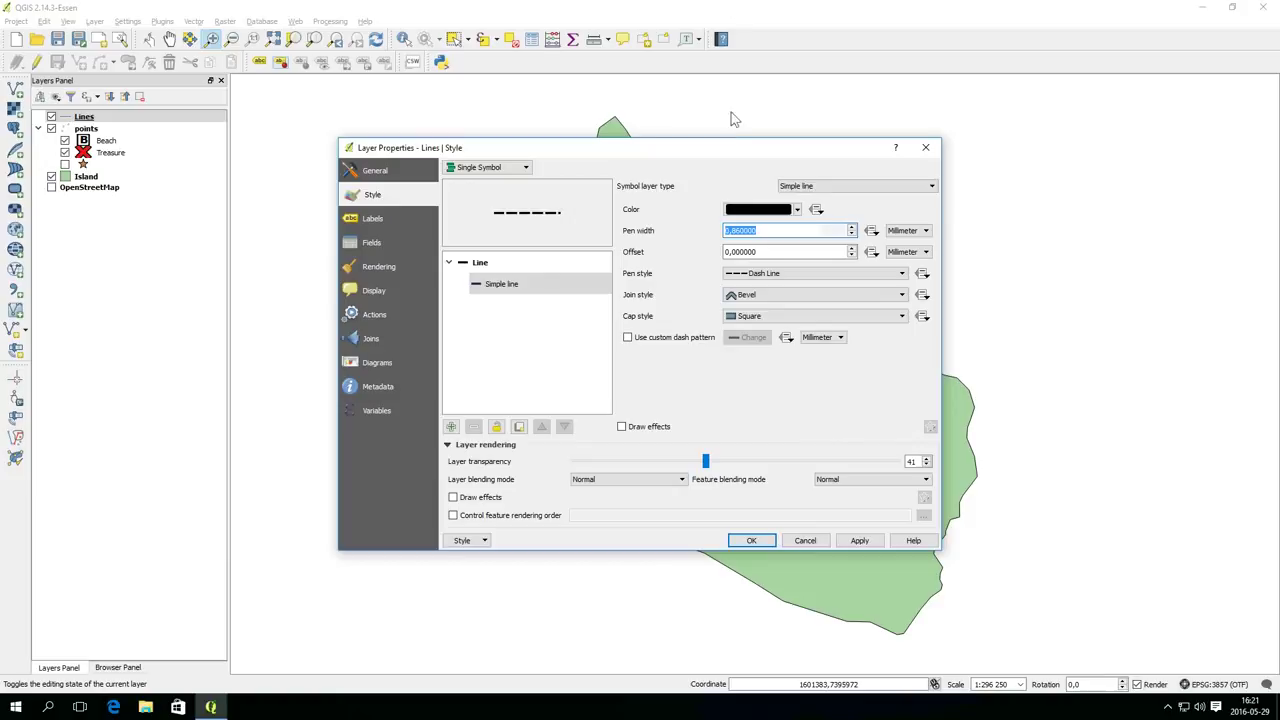
drag(730, 142, 363, 211)
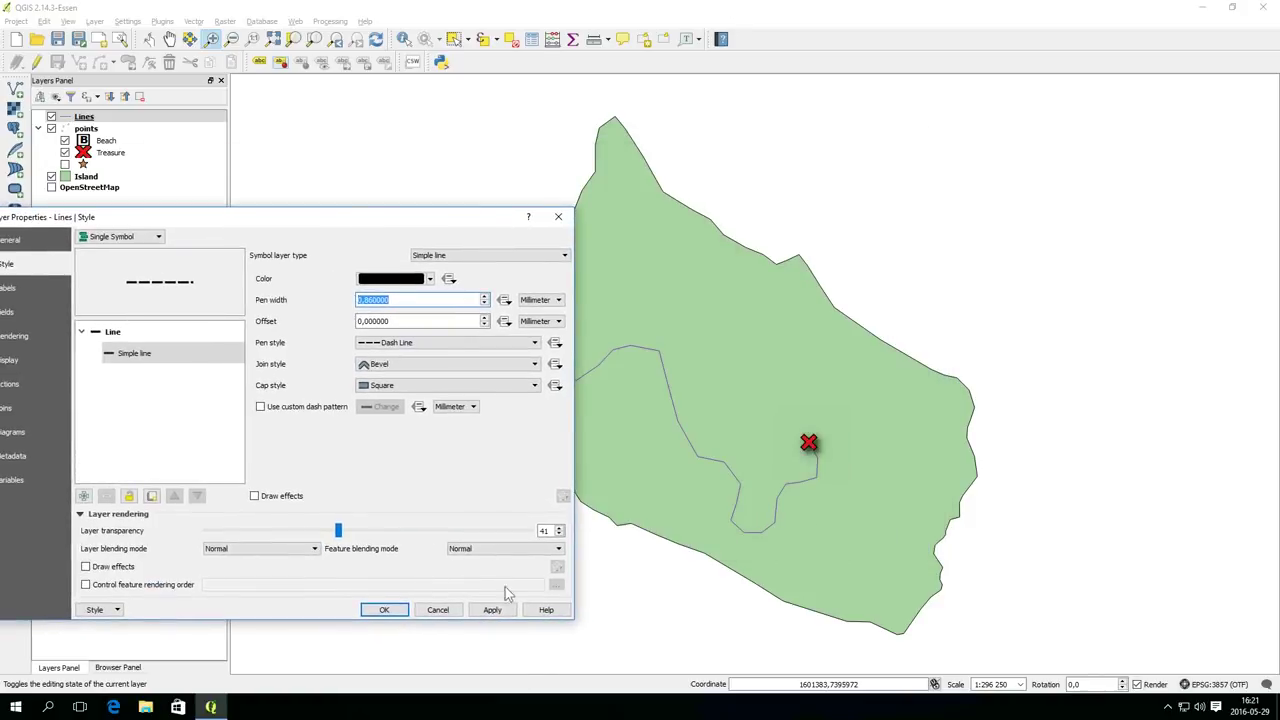
click(488, 609)
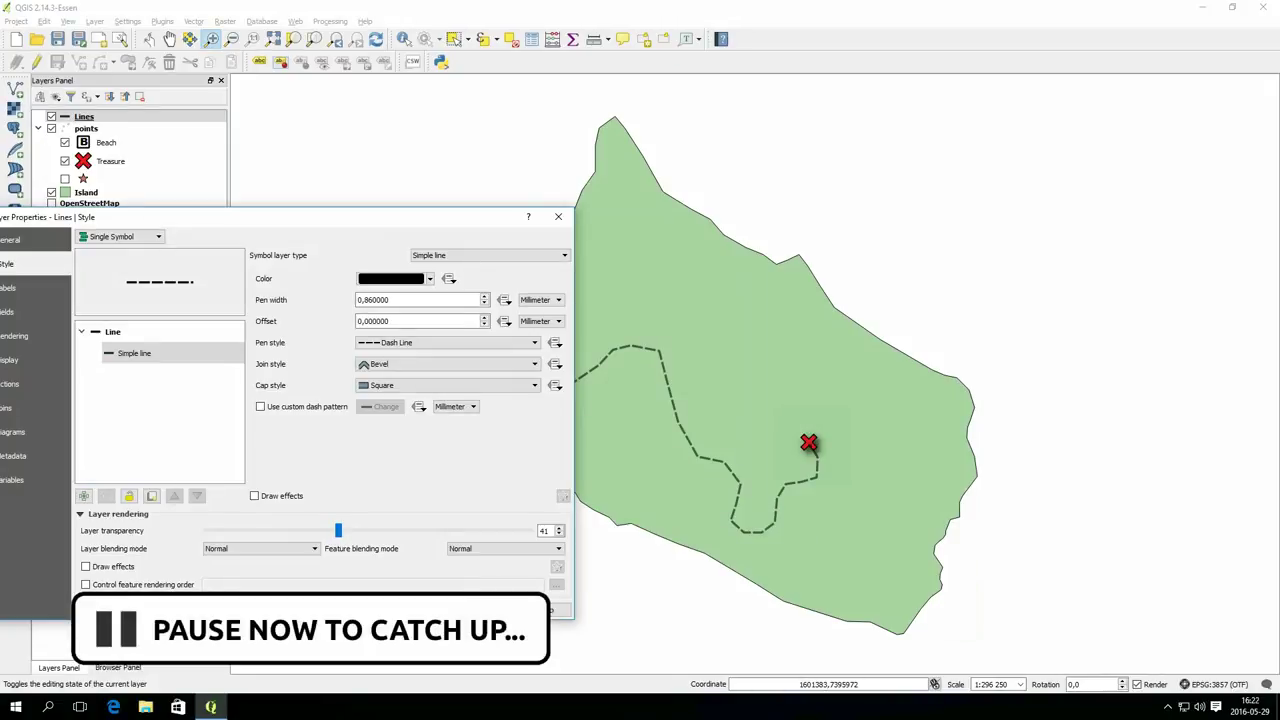
click(383, 609)
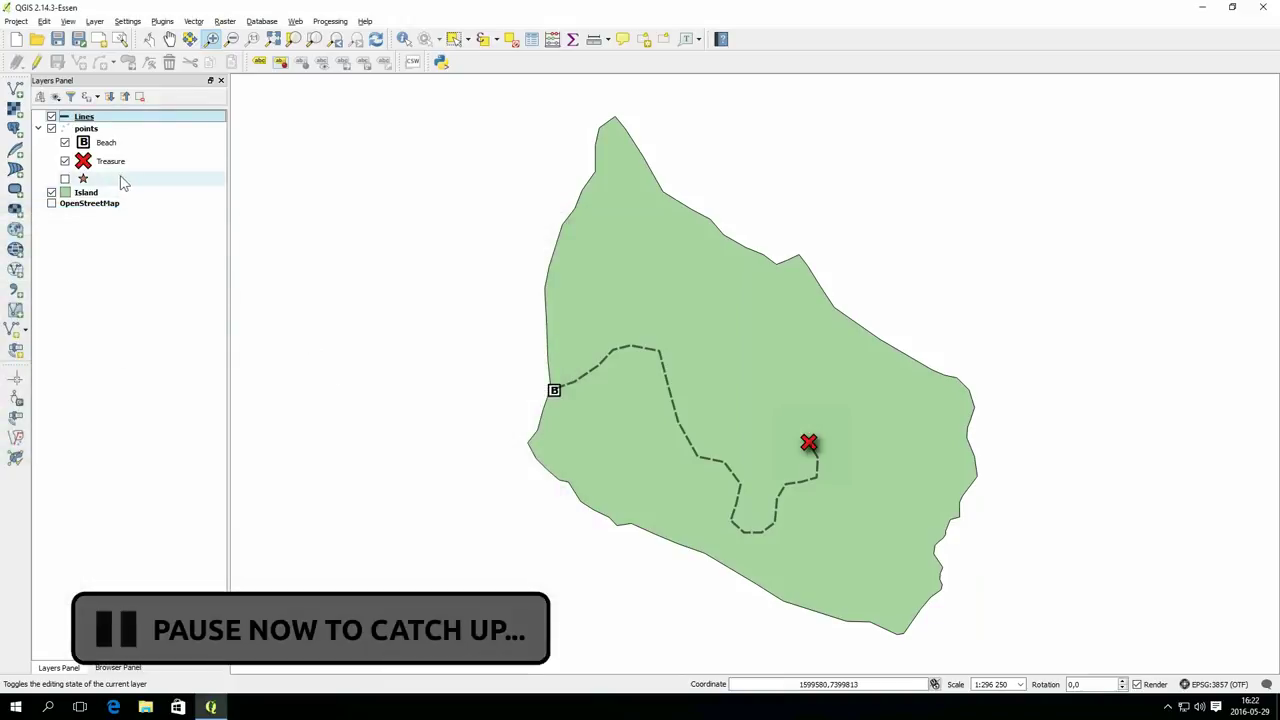
Step: Duplicate the Island layer and turn the copy into a visible layer named Ocean
right_click(88, 193)
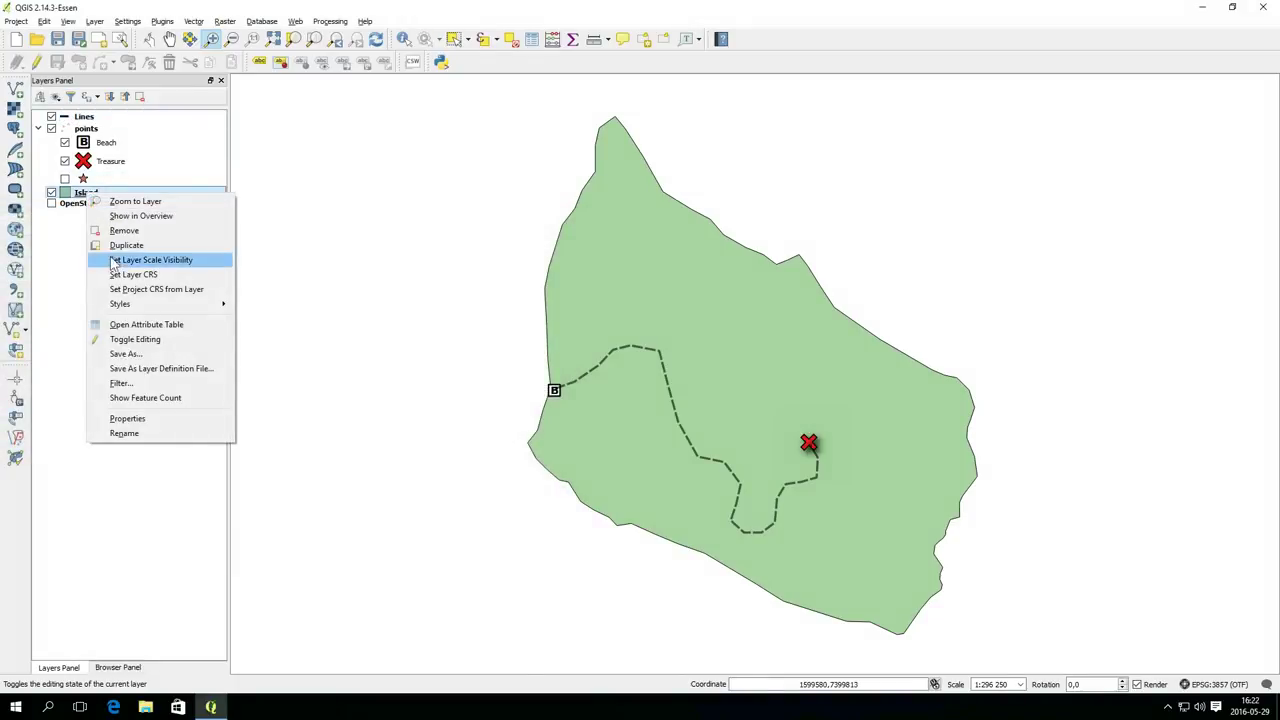
click(128, 245)
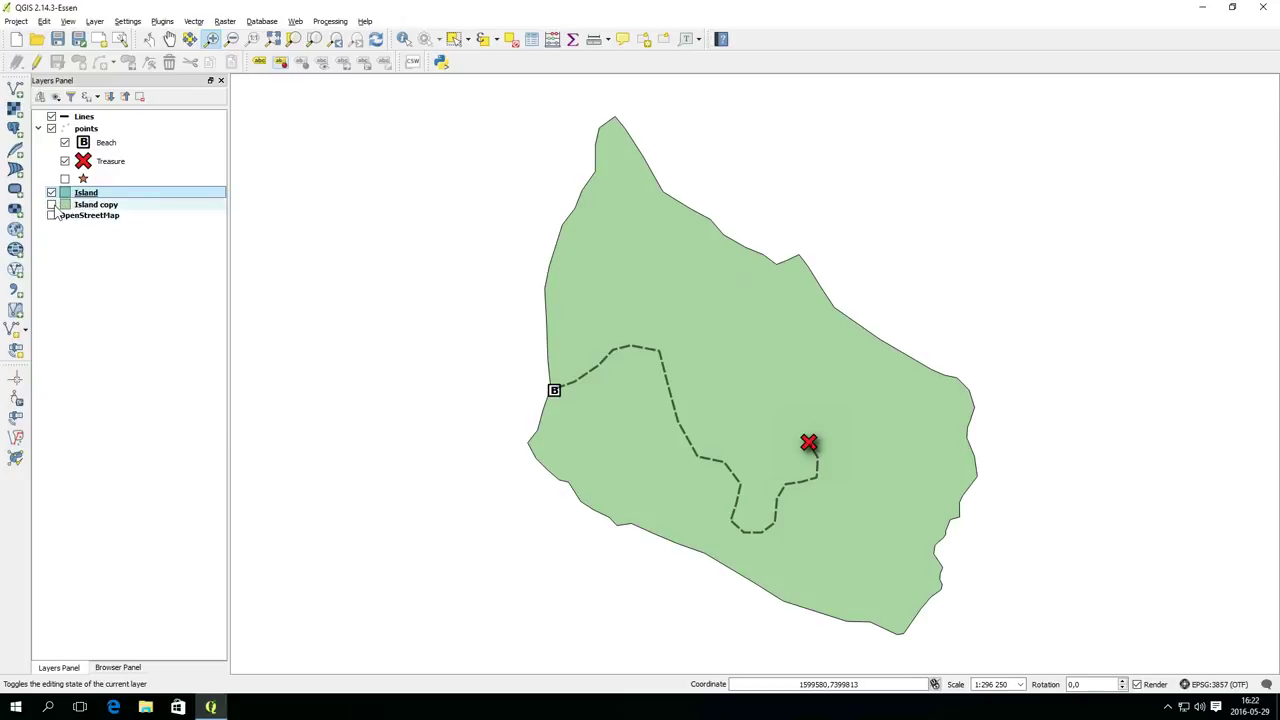
right_click(87, 210)
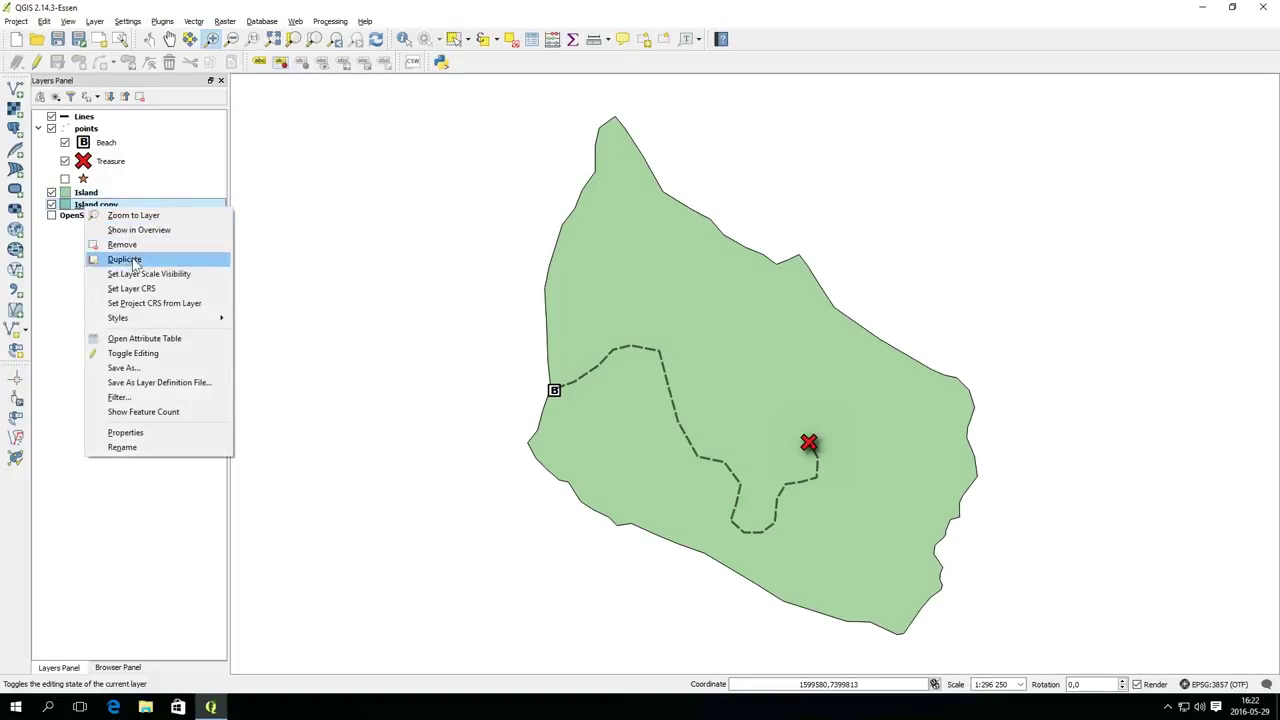
click(165, 447)
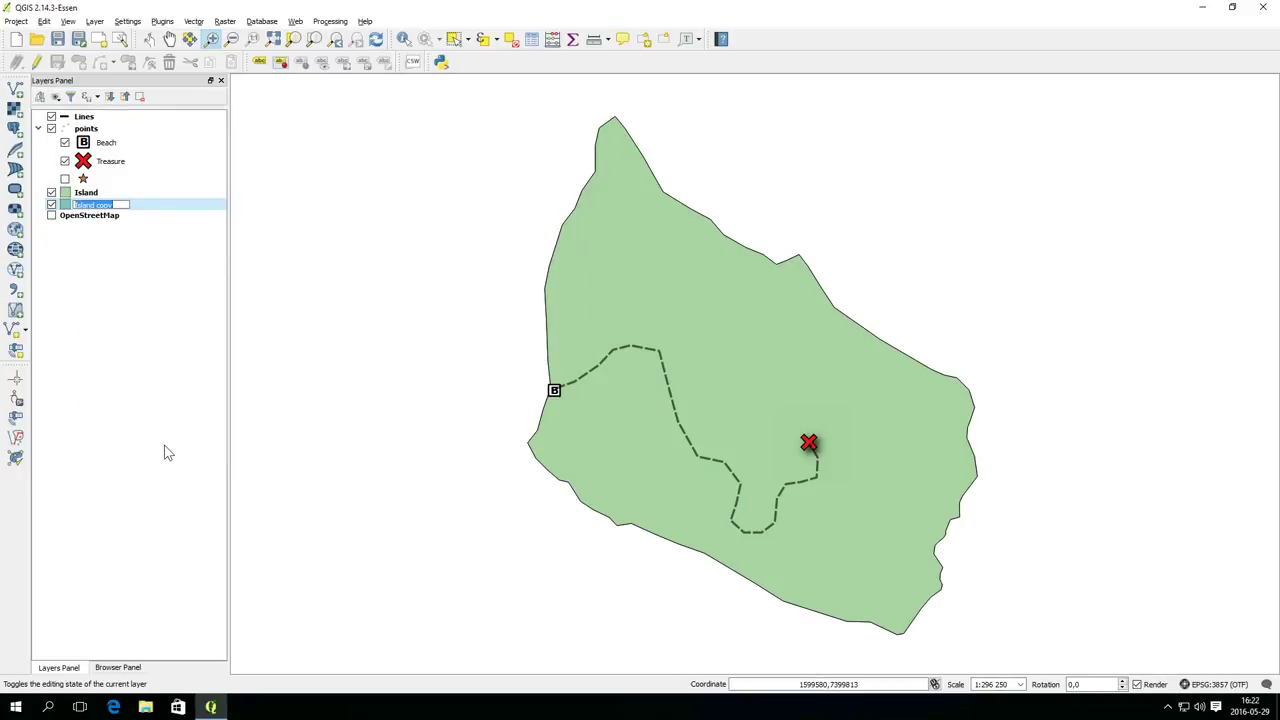
text(o)
key(Return)
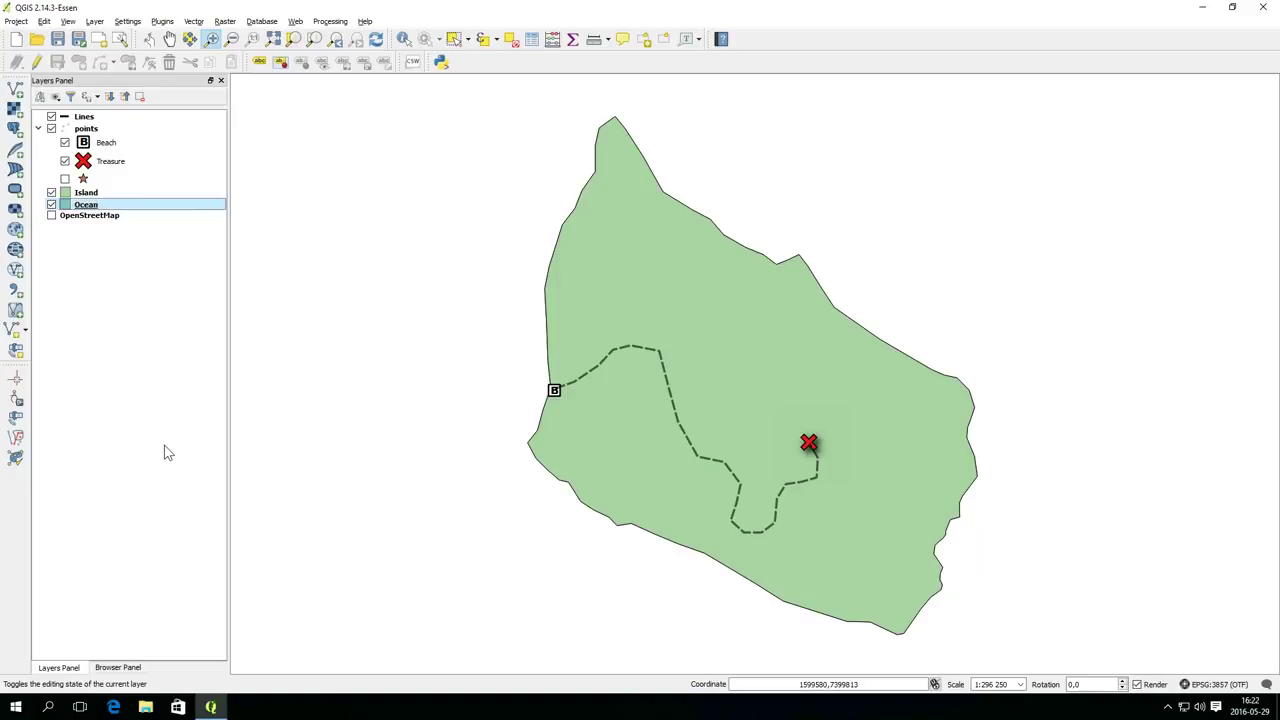
Step: Style the Ocean layer as Inverted Polygons with the water symbol and apply it
double_click(88, 206)
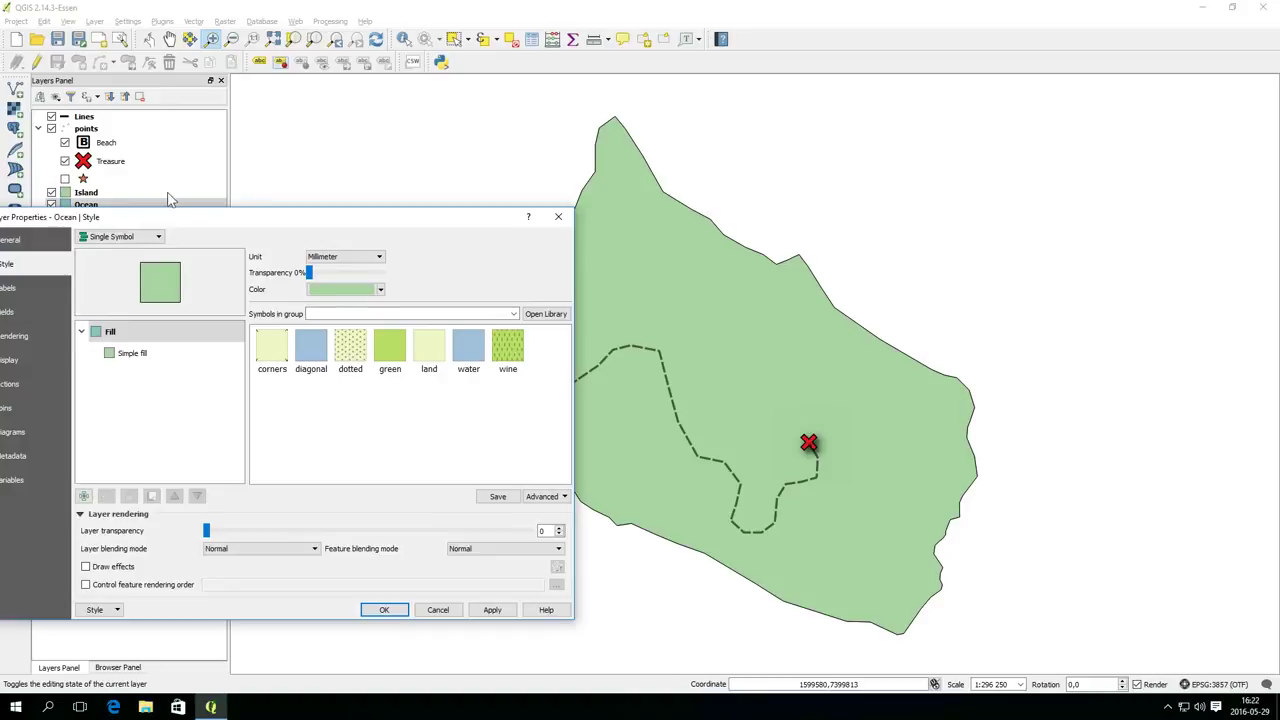
drag(178, 216, 325, 196)
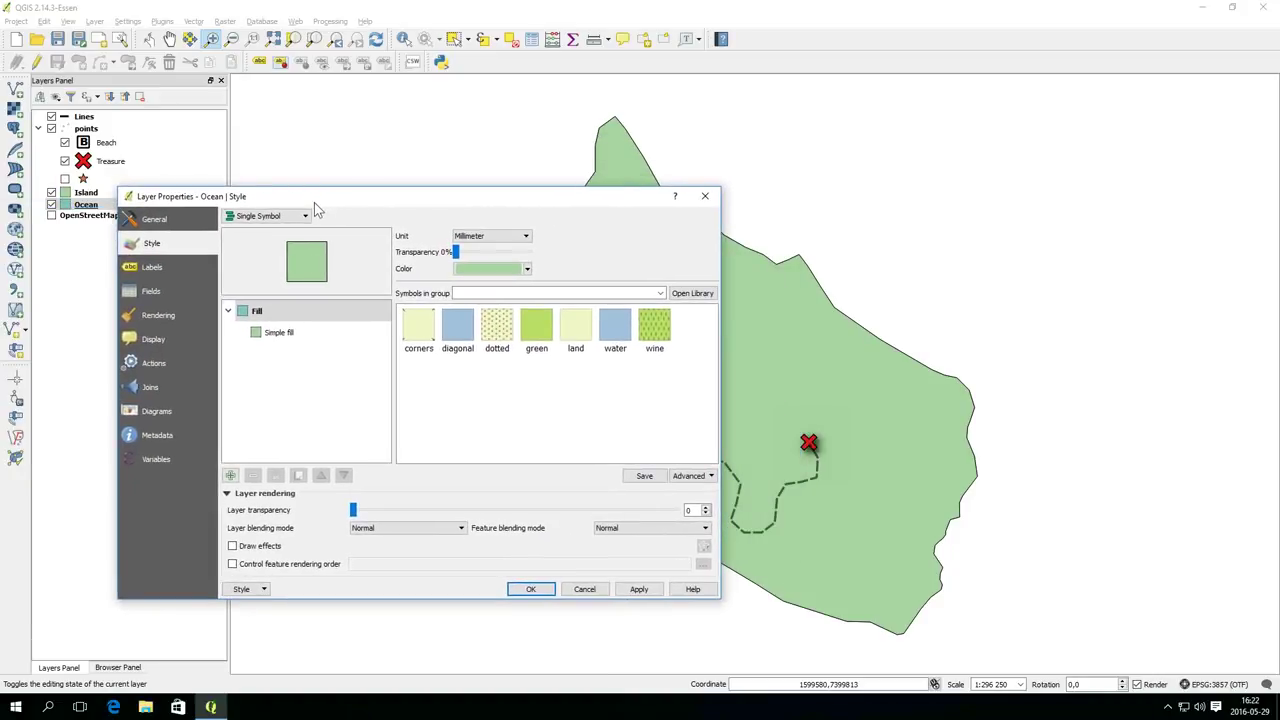
click(305, 217)
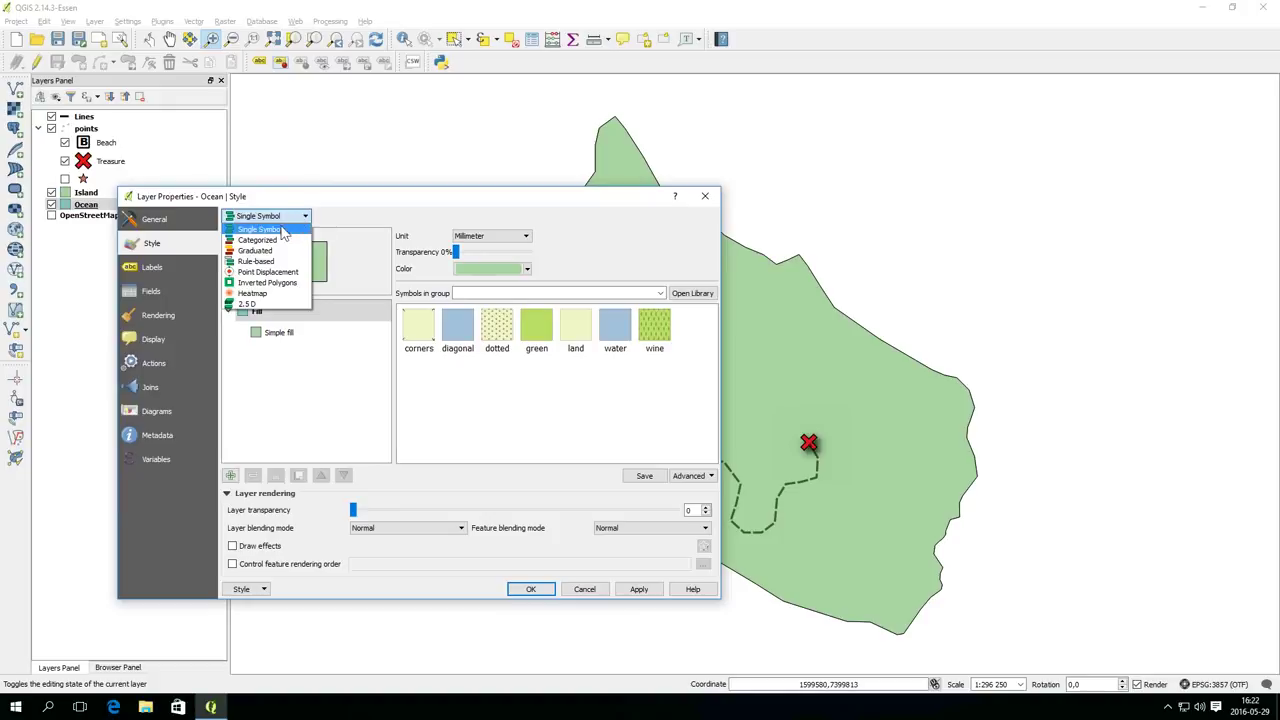
click(279, 287)
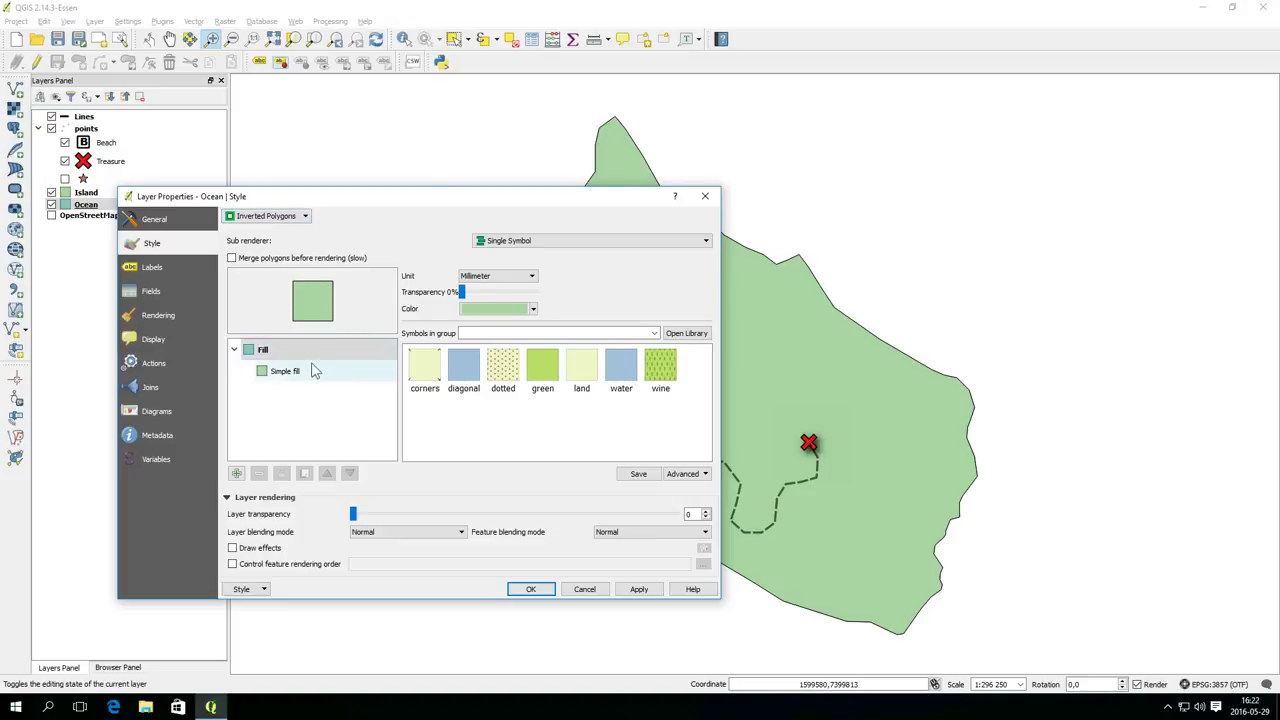
click(628, 373)
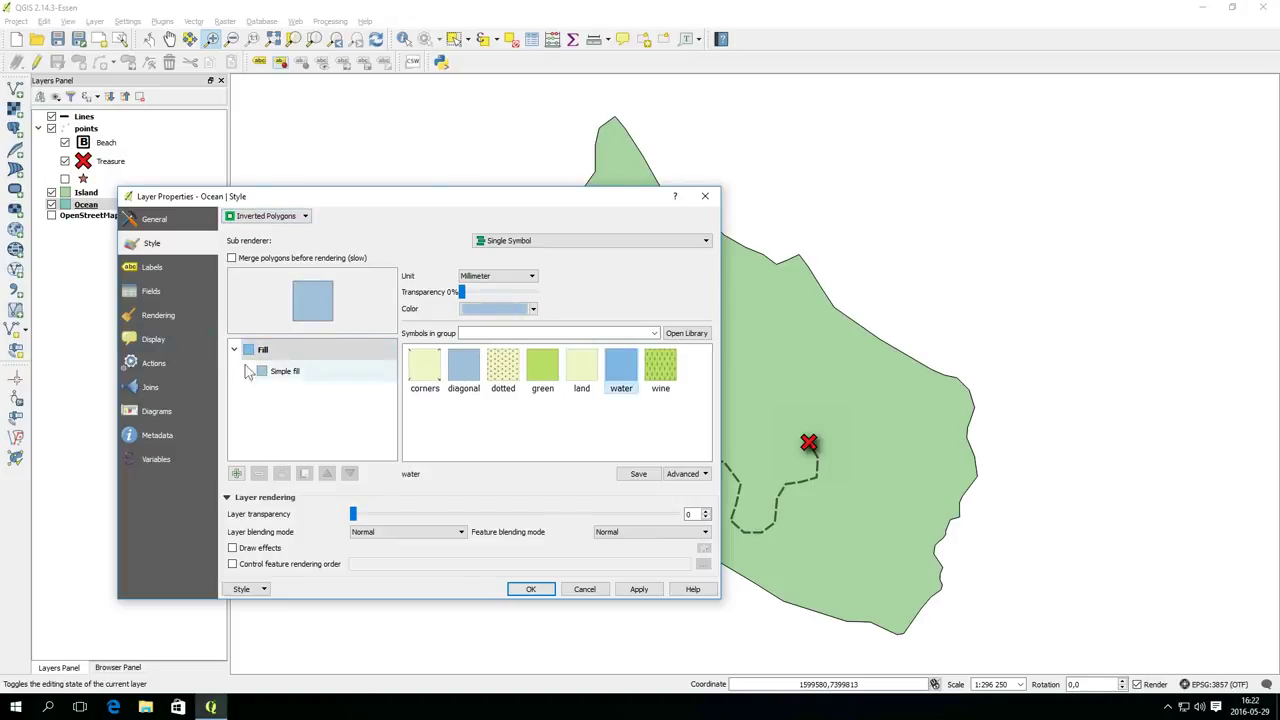
click(655, 590)
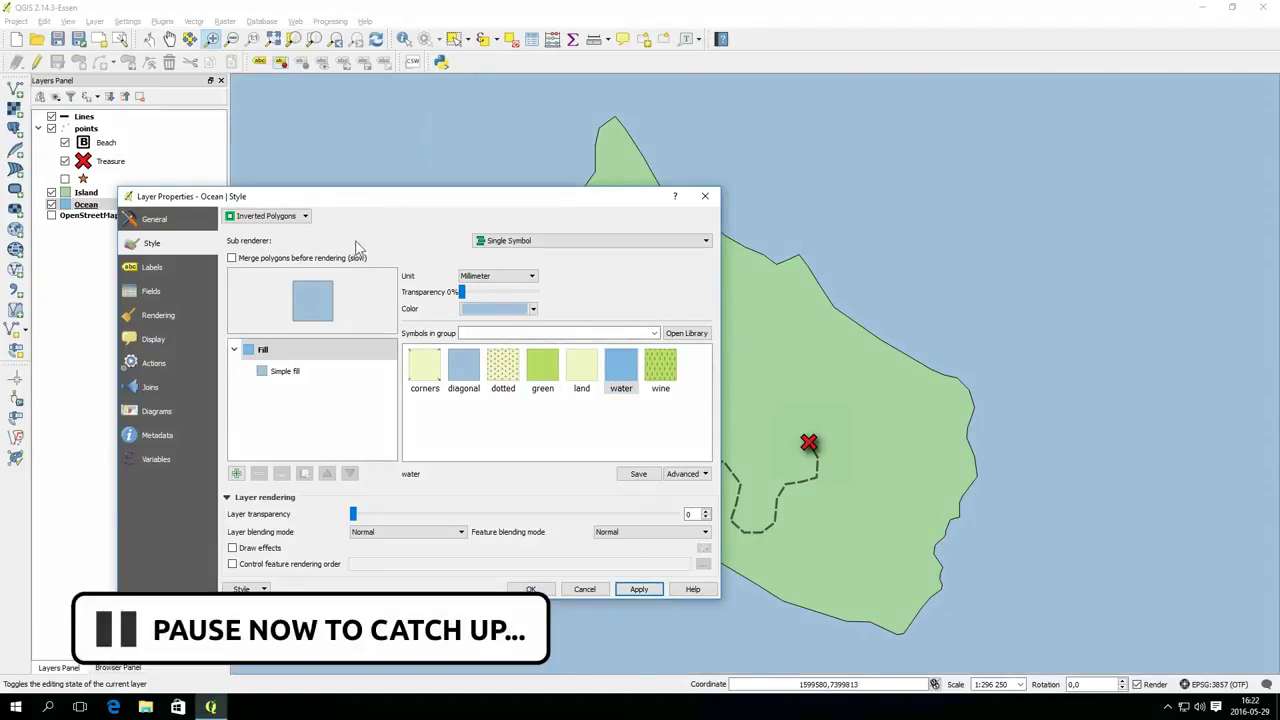
Step: Add a second symbol layer to the Ocean fill as a Gradient fill and apply it
click(237, 474)
click(606, 275)
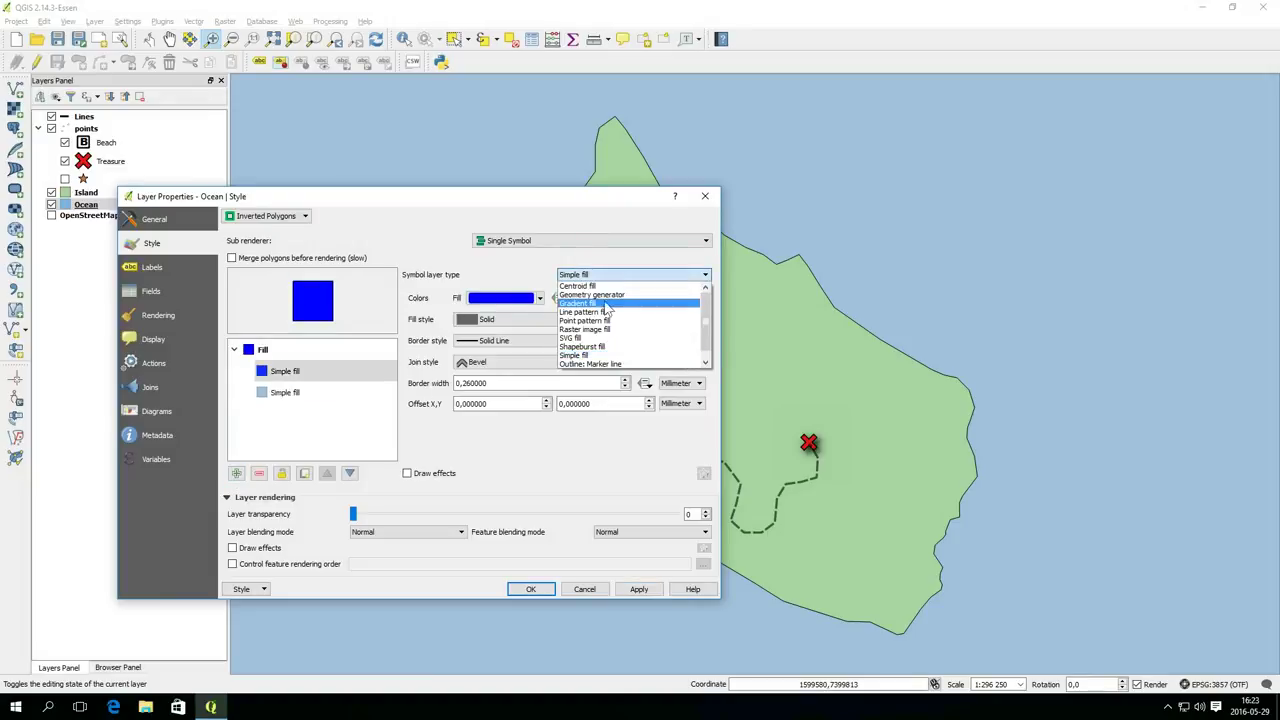
click(608, 304)
click(638, 589)
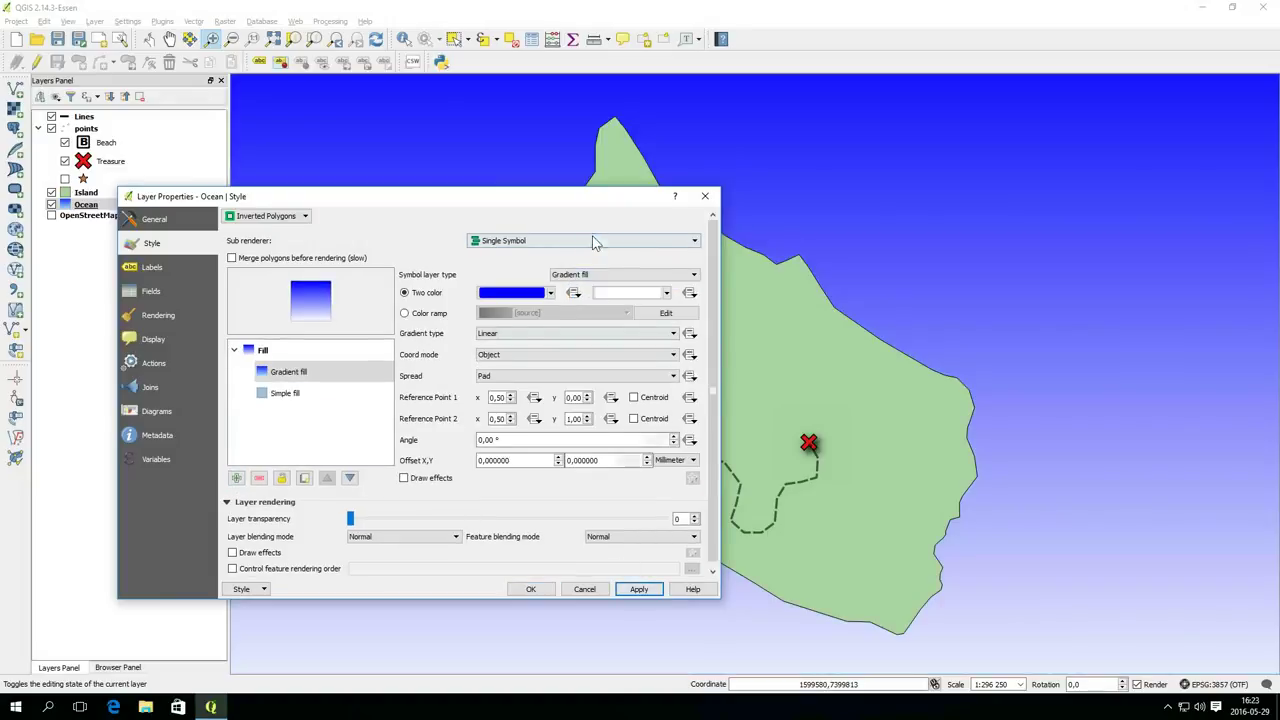
Step: Change the Ocean layer's added symbol layer to Shapeburst fill and apply it
click(601, 276)
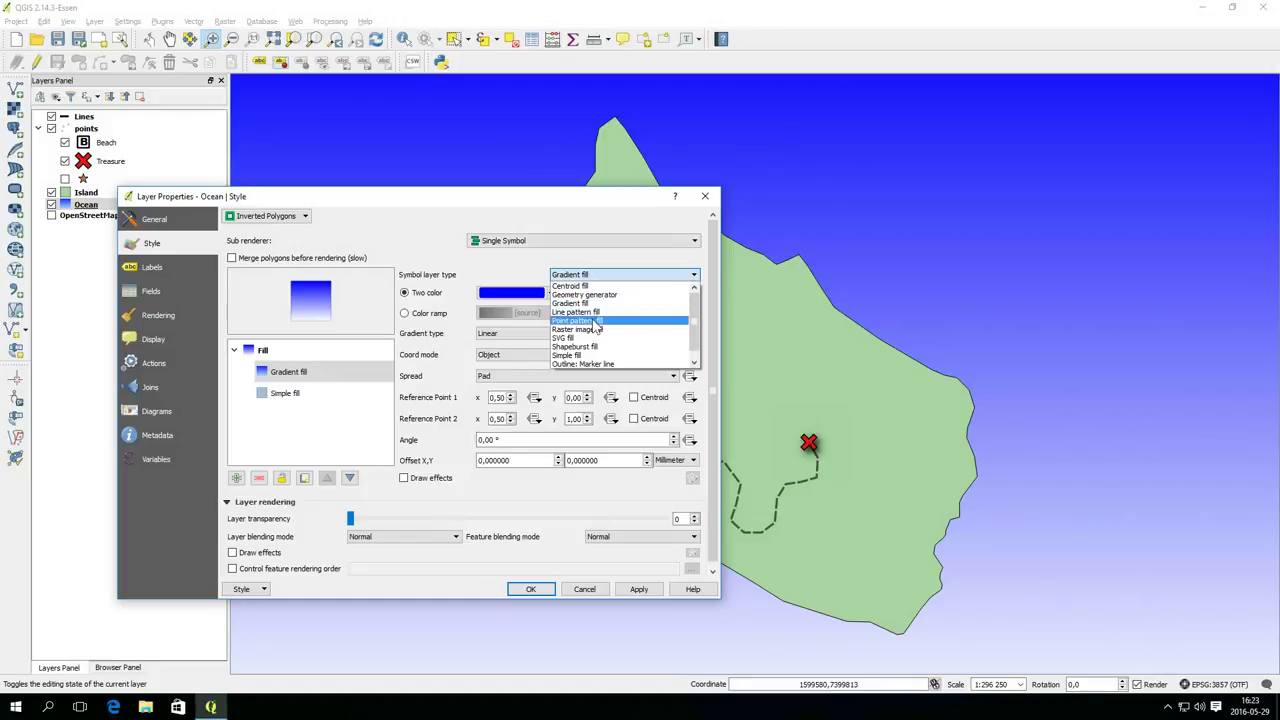
click(588, 346)
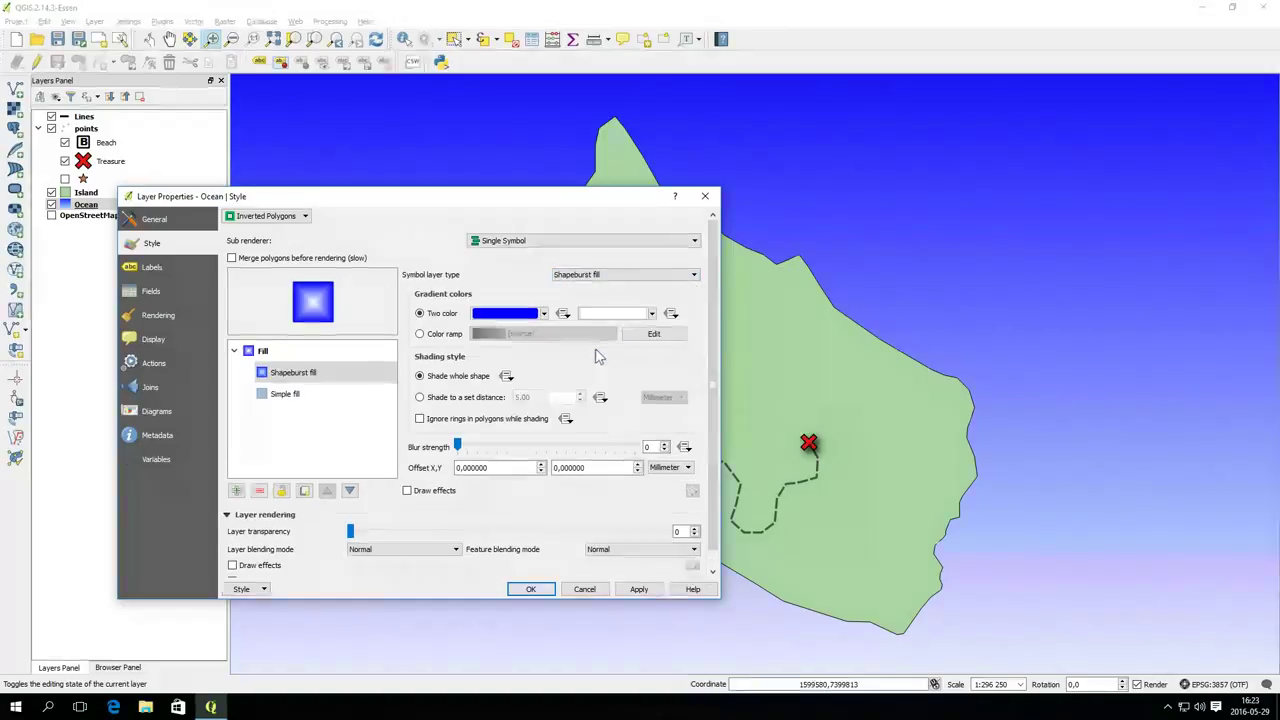
click(637, 589)
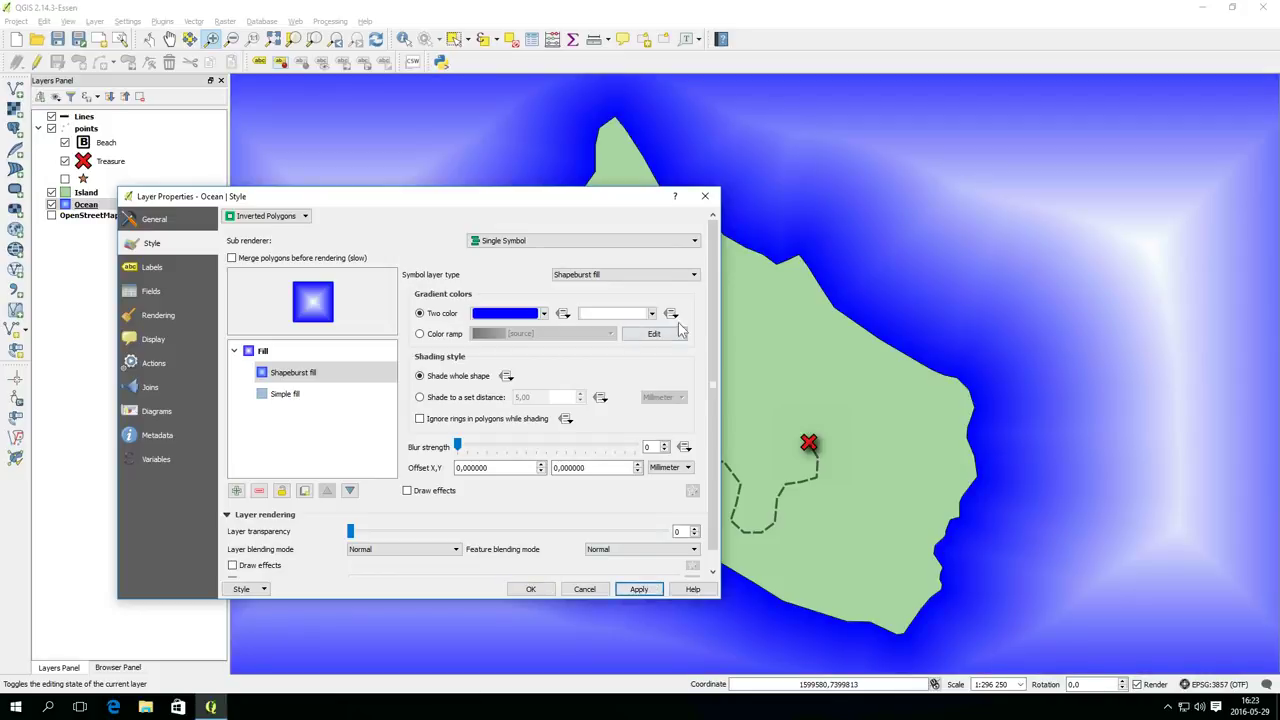
click(680, 276)
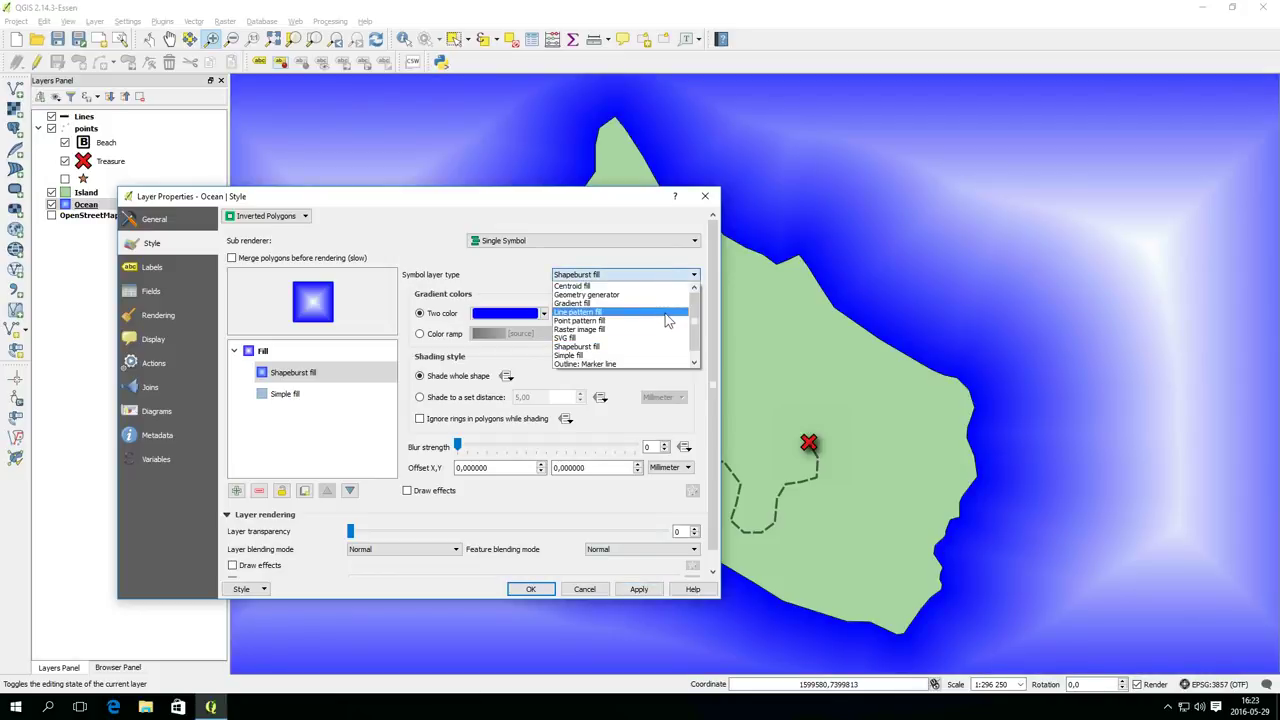
scroll(668, 320, down, 1)
click(469, 273)
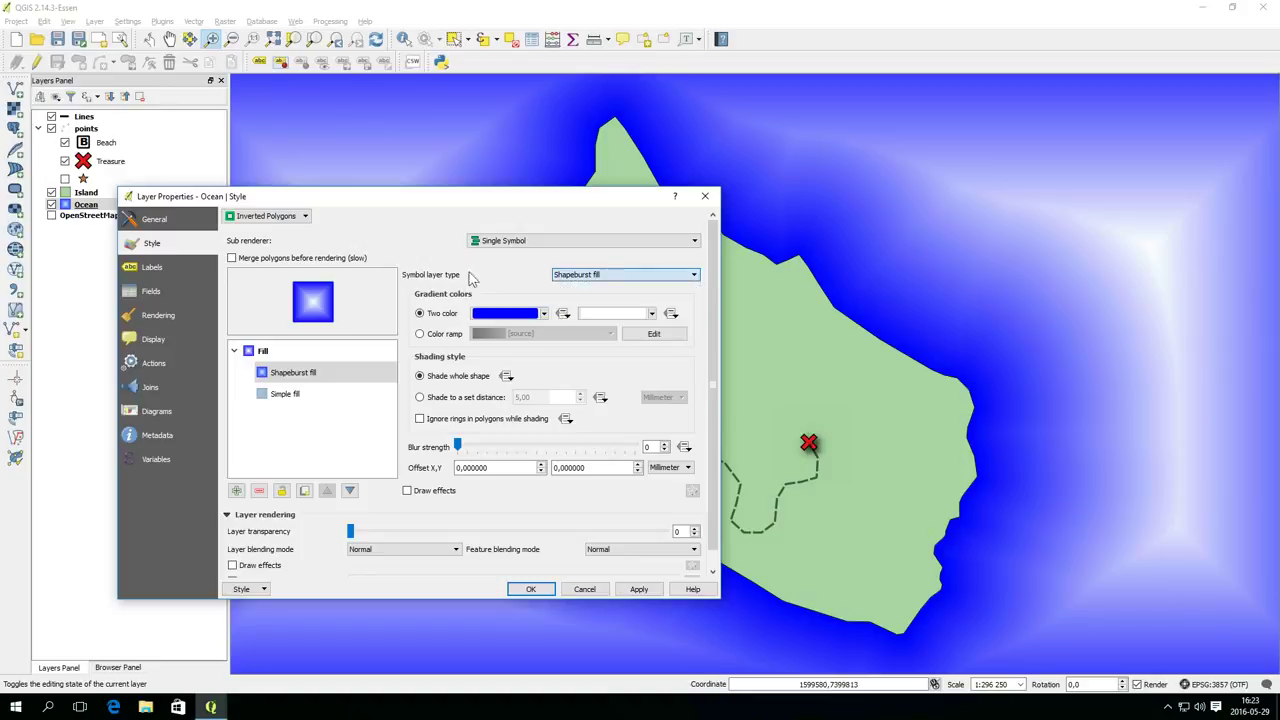
Step: Shade the shapeburst to a set distance of 5 mm and make its second gradient colour transparent, applying both changes
click(443, 398)
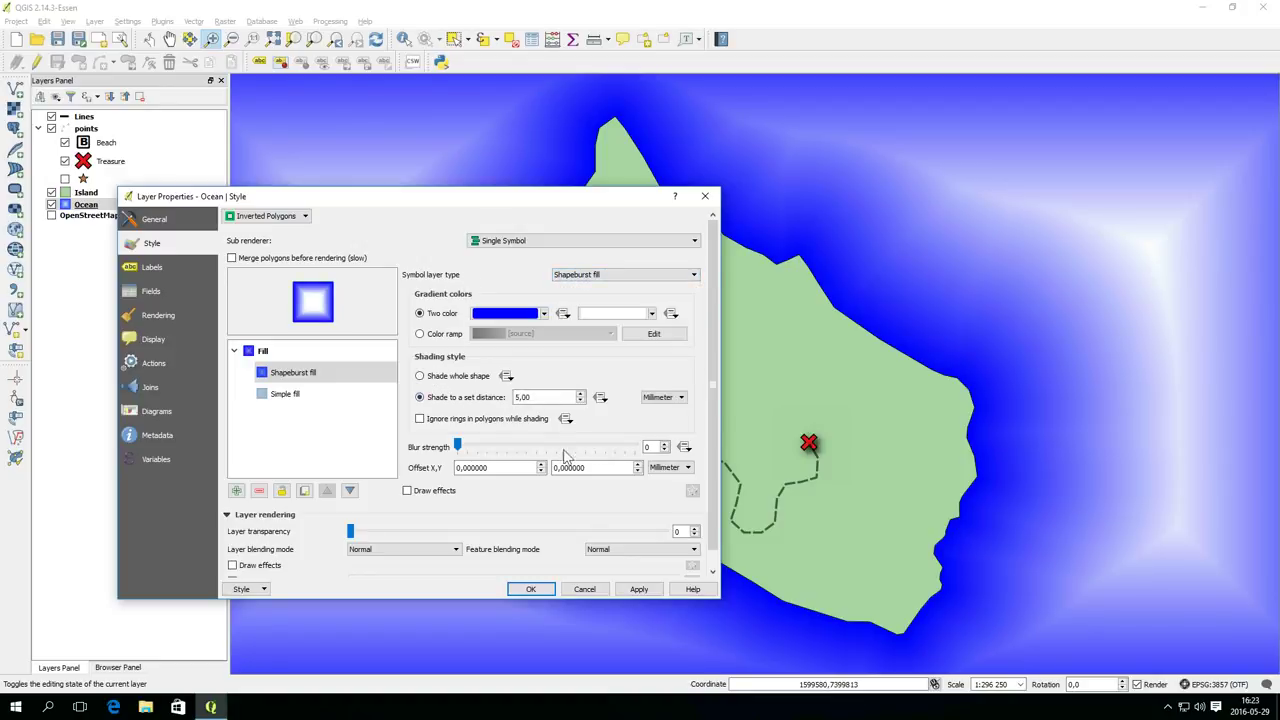
click(638, 588)
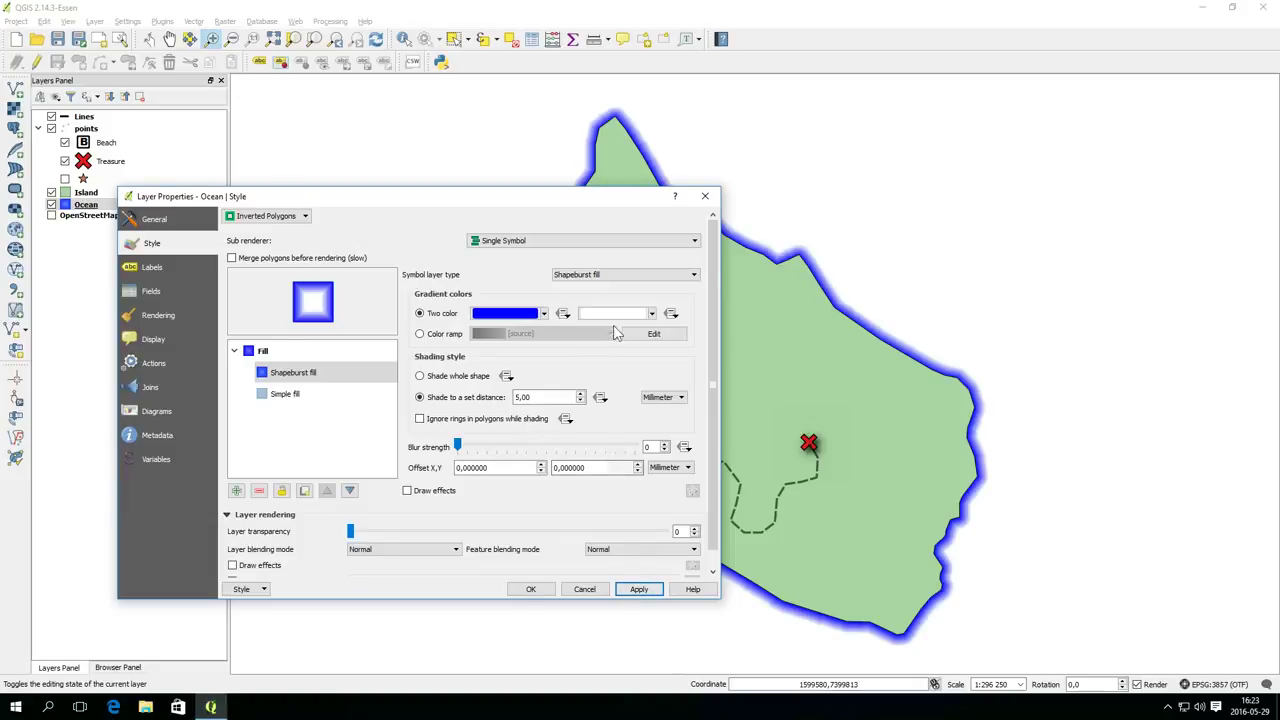
click(650, 315)
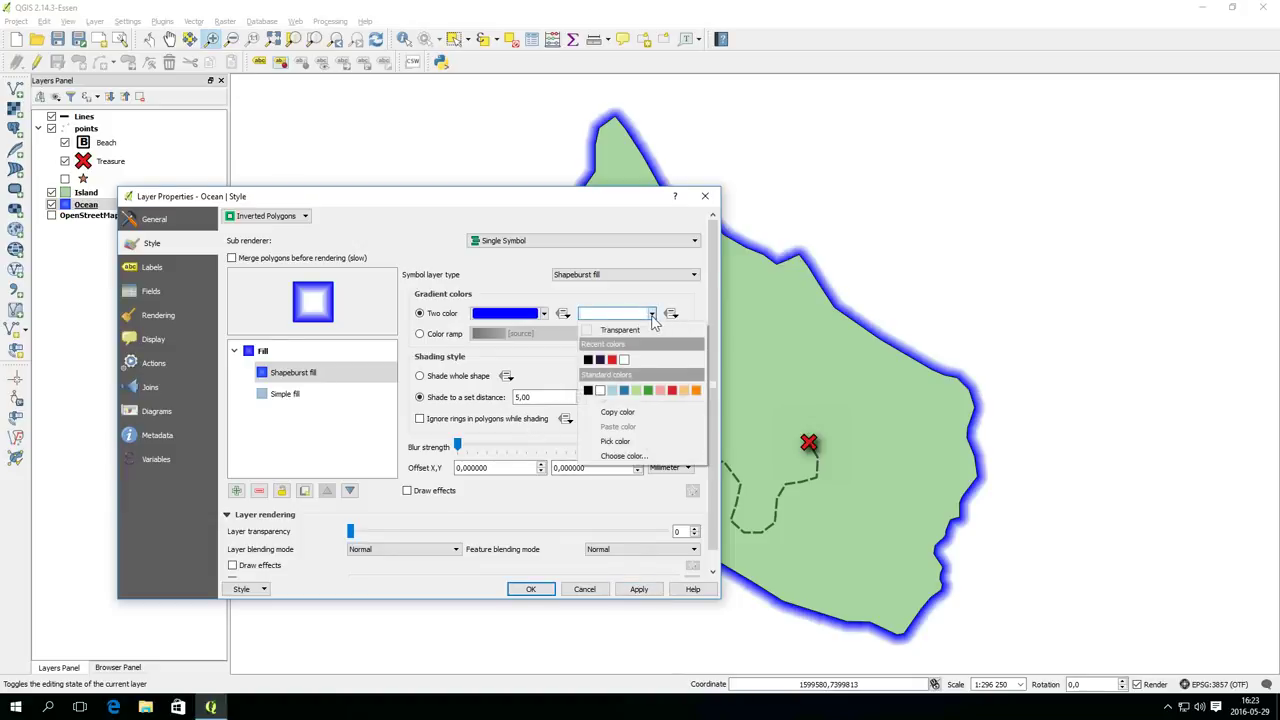
click(641, 331)
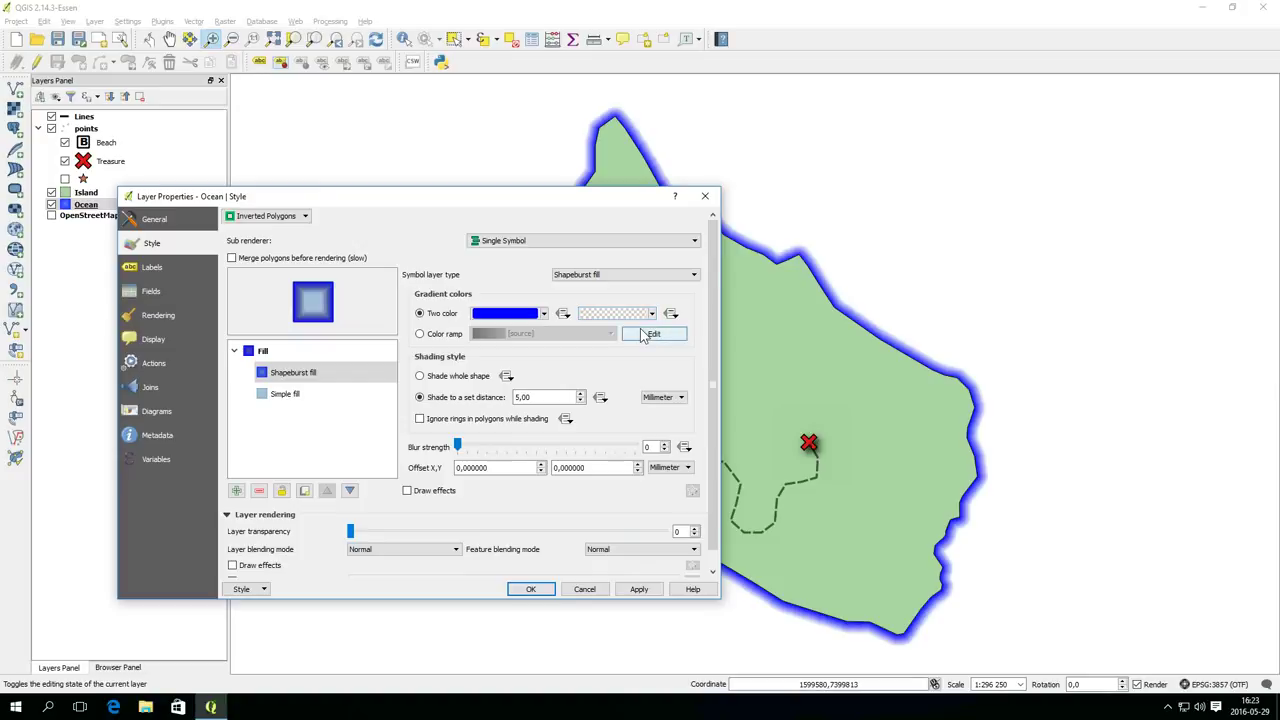
click(639, 589)
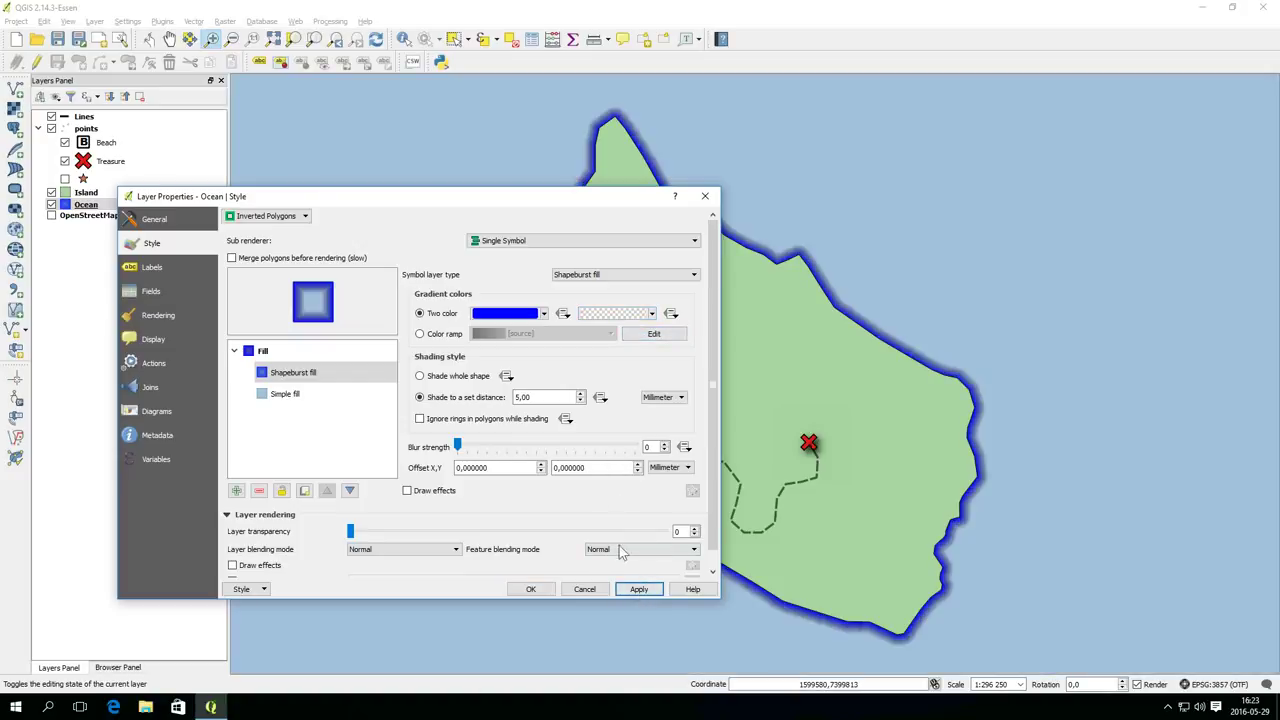
Step: Set the shapeburst's first gradient colour to black and its shading distance to 10 mm, and apply the changes
click(544, 313)
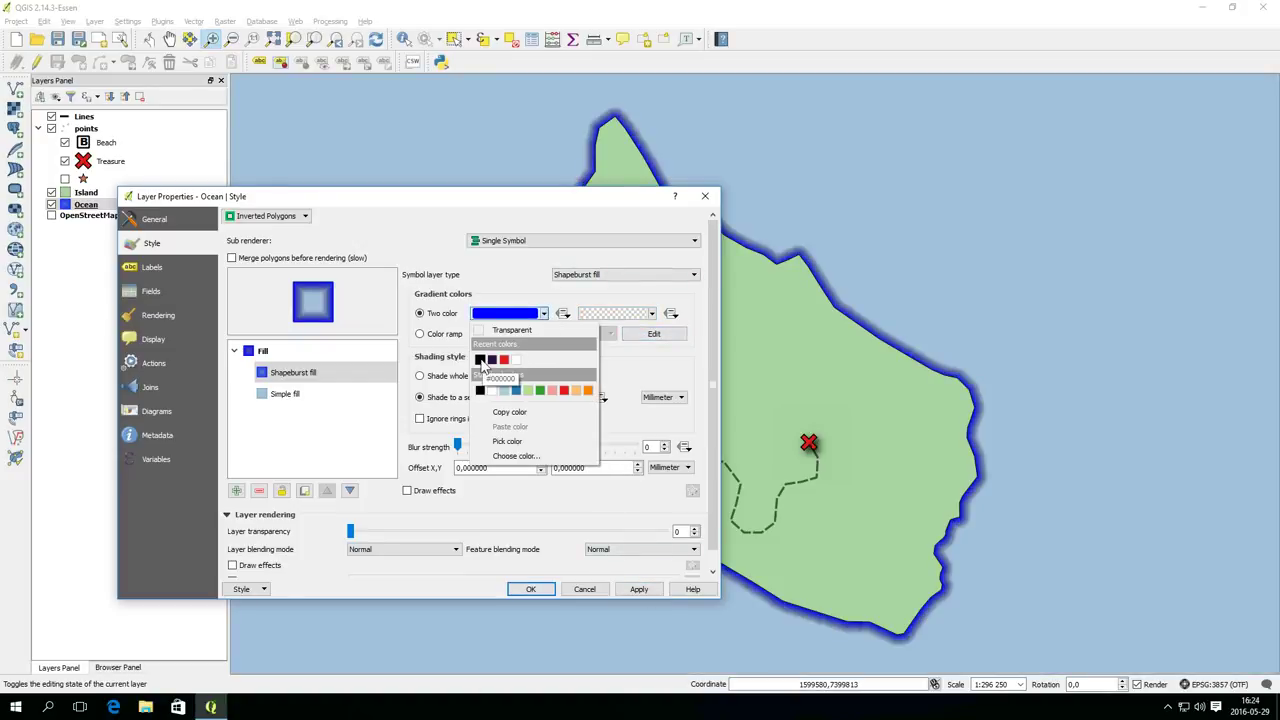
click(482, 361)
click(637, 589)
scroll(562, 400, up, 5)
scroll(562, 400, down, 2)
click(641, 589)
Step: Reduce the opacity of the shapeburst's black gradient colour to make it semi-transparent
click(530, 314)
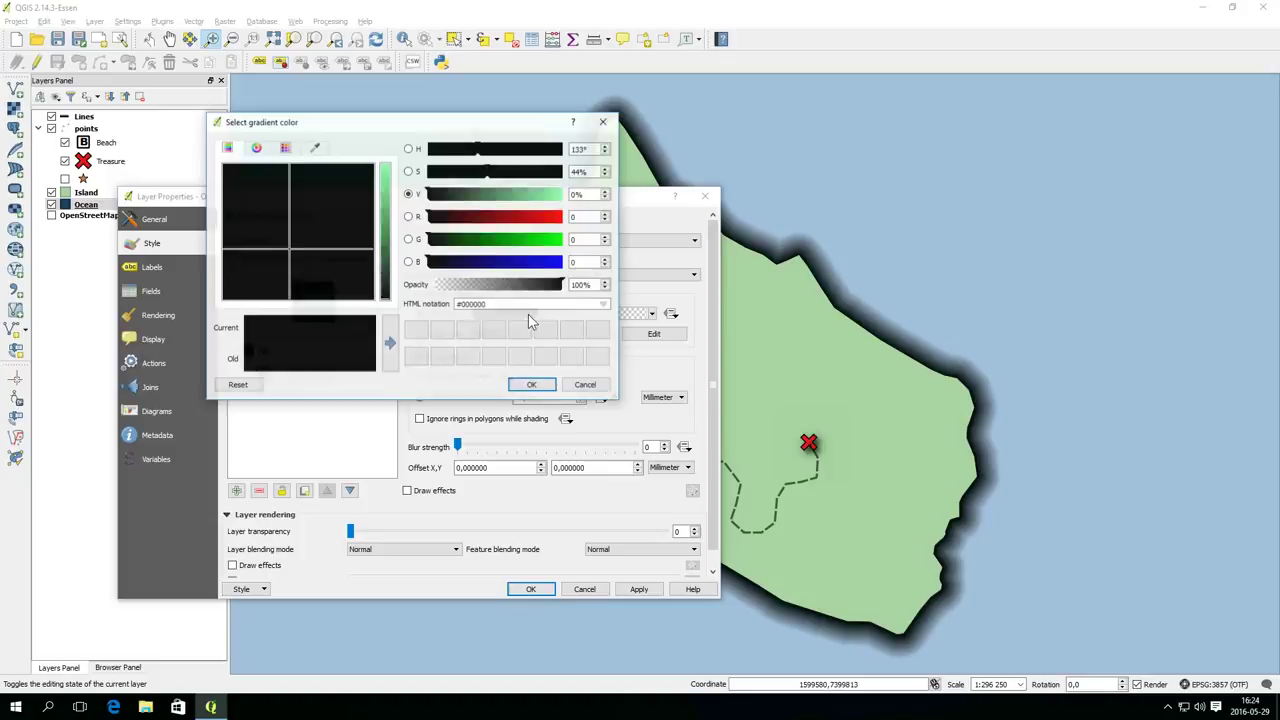
drag(520, 287, 481, 287)
click(532, 386)
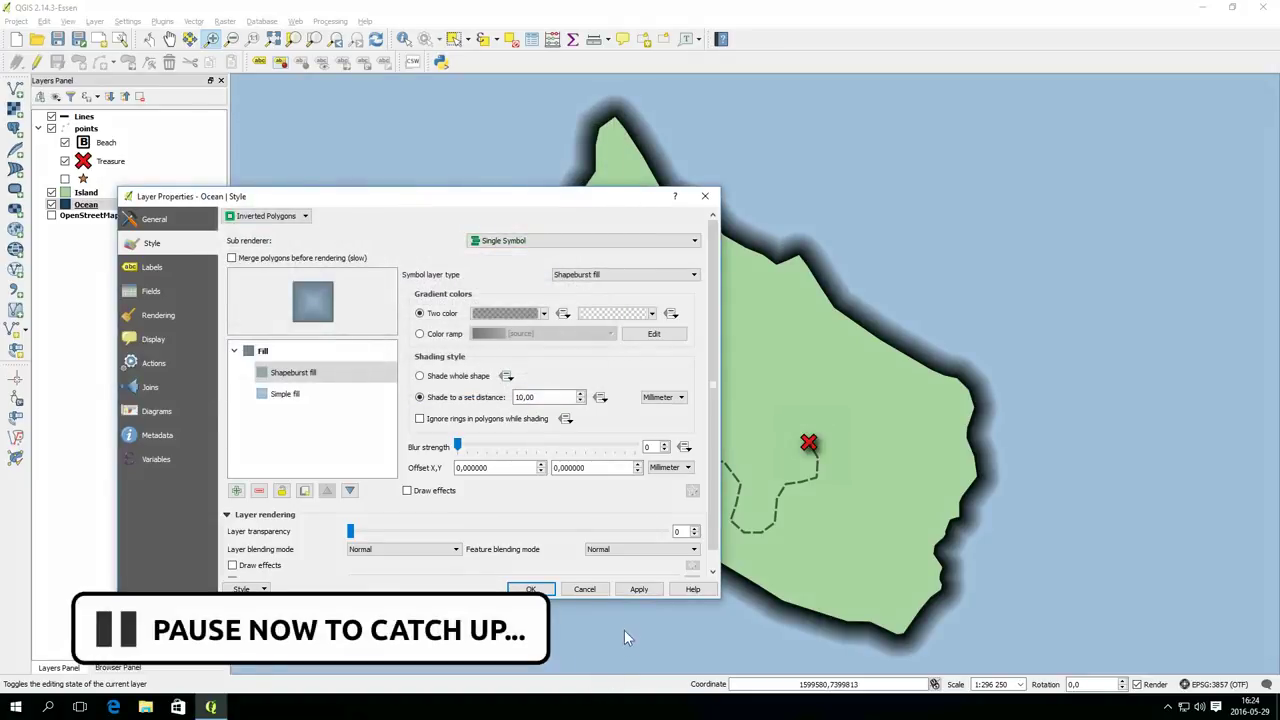
Step: Apply the shapeburst's reduced gradient opacity, set its blur strength to 18 and apply that too
click(632, 592)
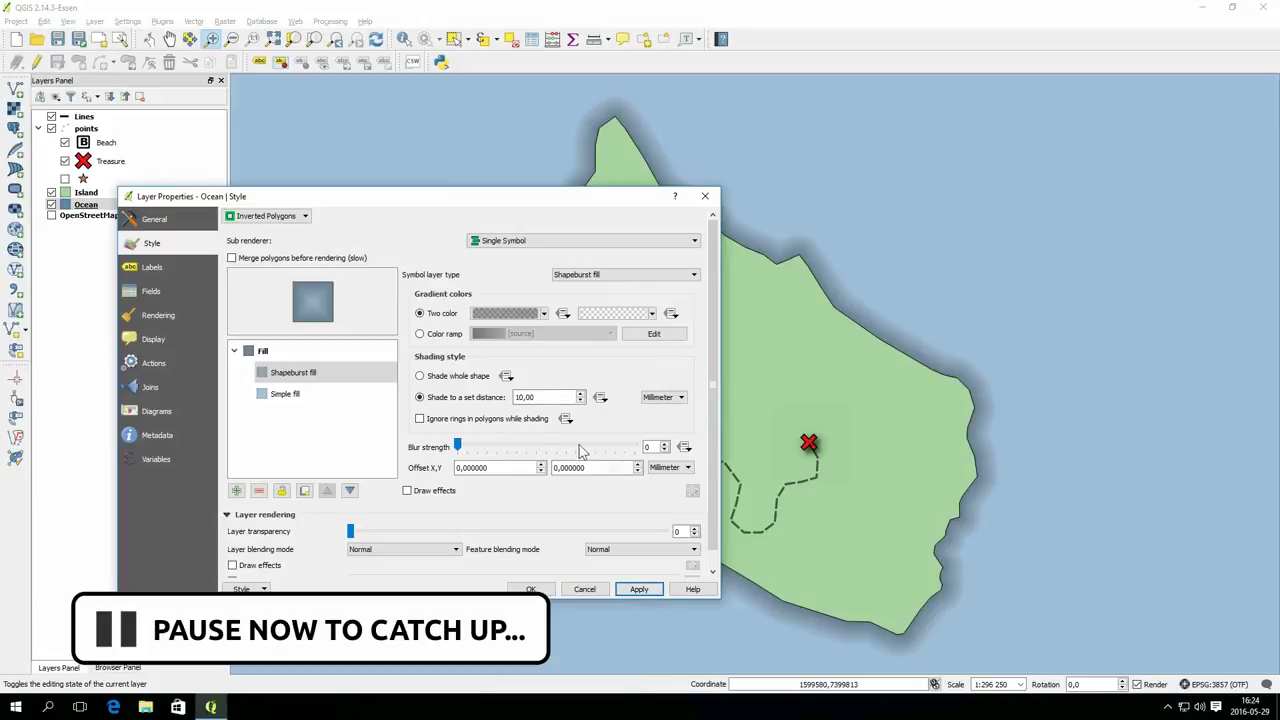
drag(458, 447, 634, 446)
click(655, 590)
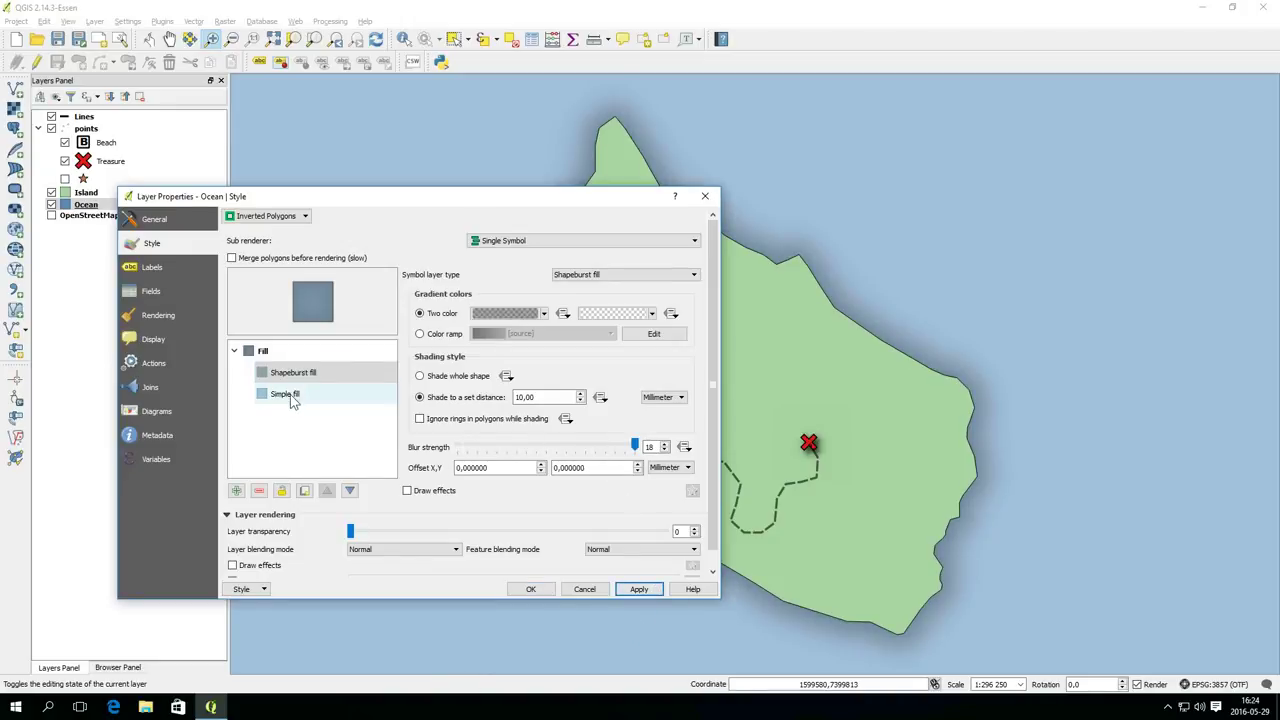
Step: Set the Ocean layer's overall transparency to 16, apply it and accept the layer properties
drag(350, 531, 400, 531)
click(639, 589)
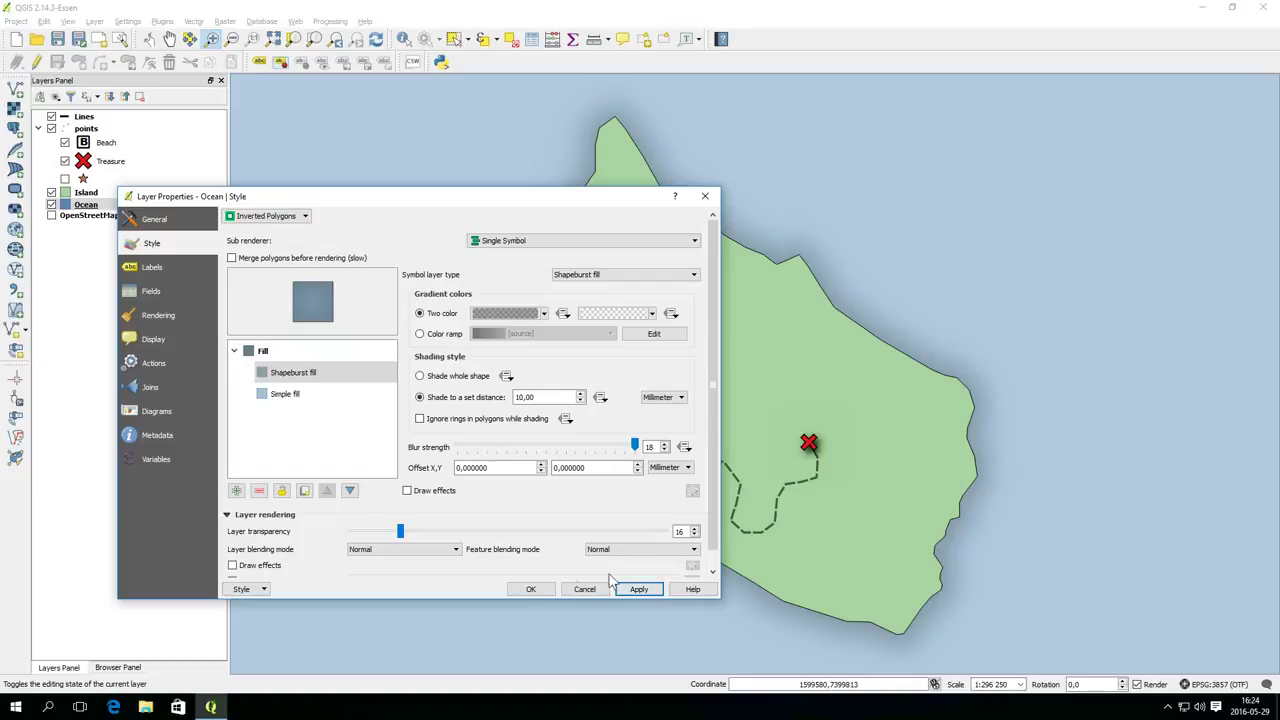
click(545, 589)
Step: Make the Island layer's black border semi-transparent and set its border width to 0.66 mm, applying the changes
click(51, 193)
click(51, 193)
double_click(86, 193)
click(279, 332)
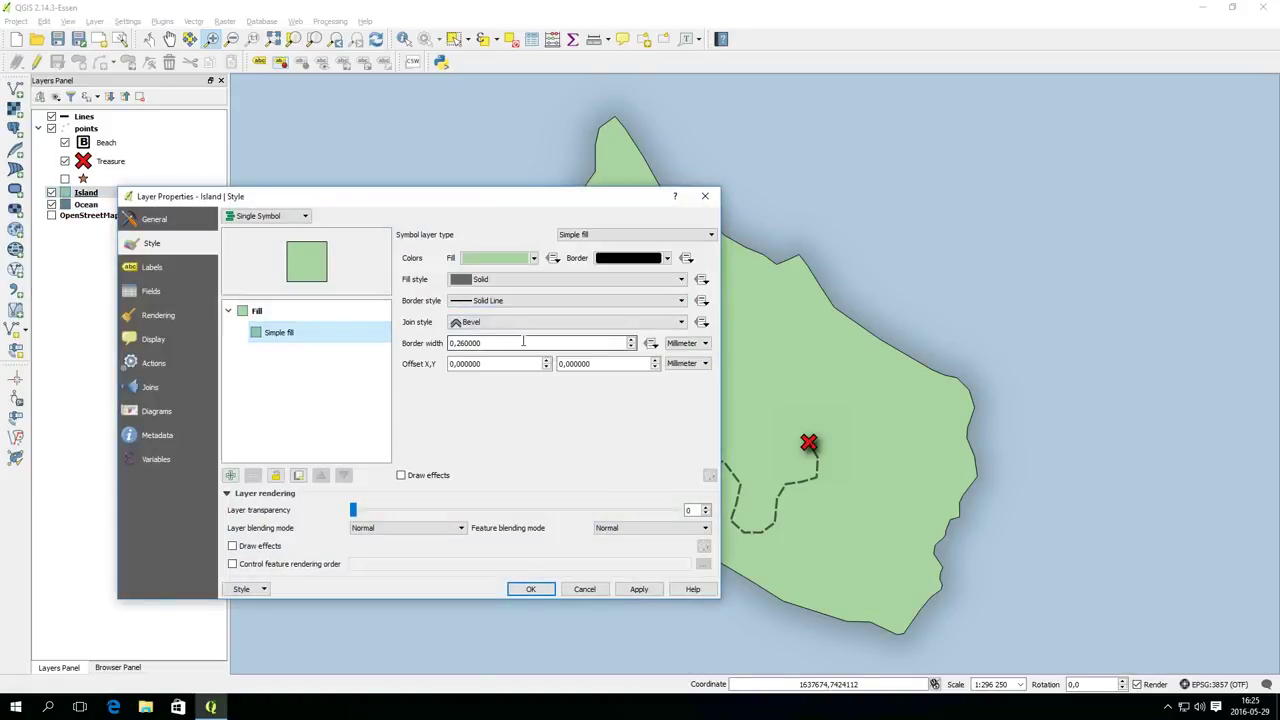
click(625, 260)
click(517, 285)
click(526, 385)
scroll(506, 343, up, 2)
click(639, 590)
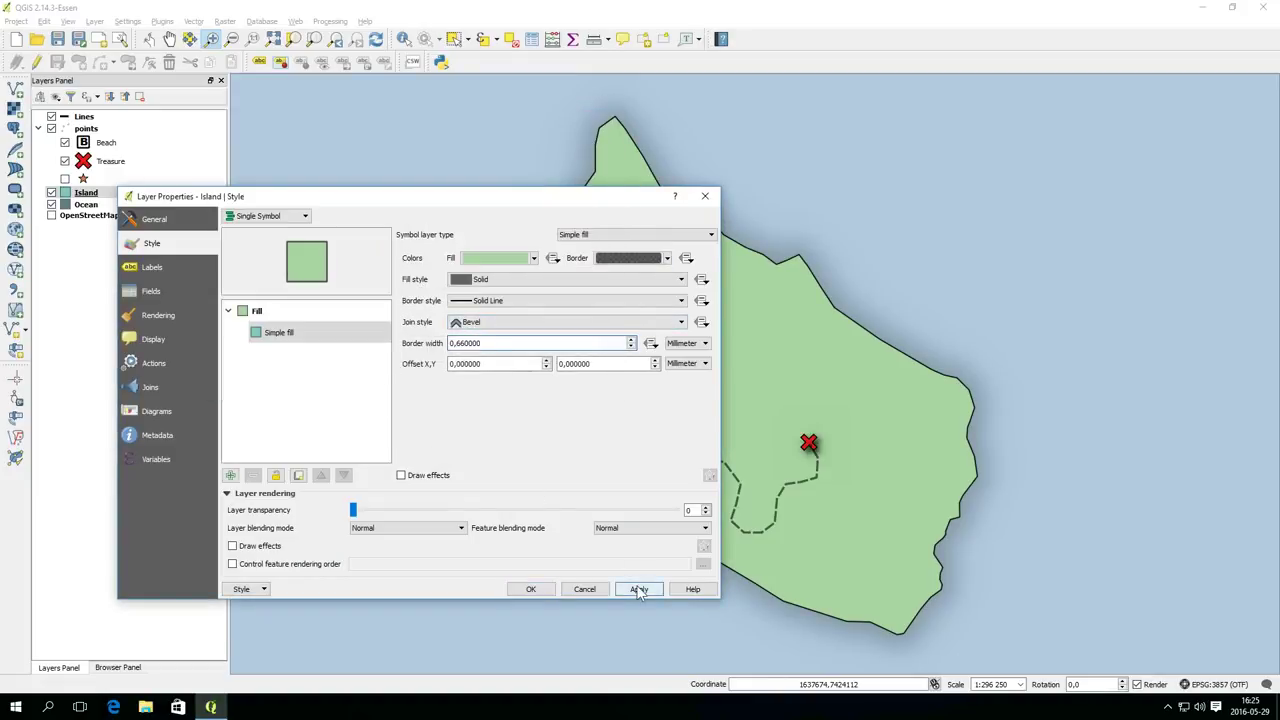
Step: Set the join style of the Island layer's border to Round and apply it
click(549, 323)
click(520, 353)
click(639, 589)
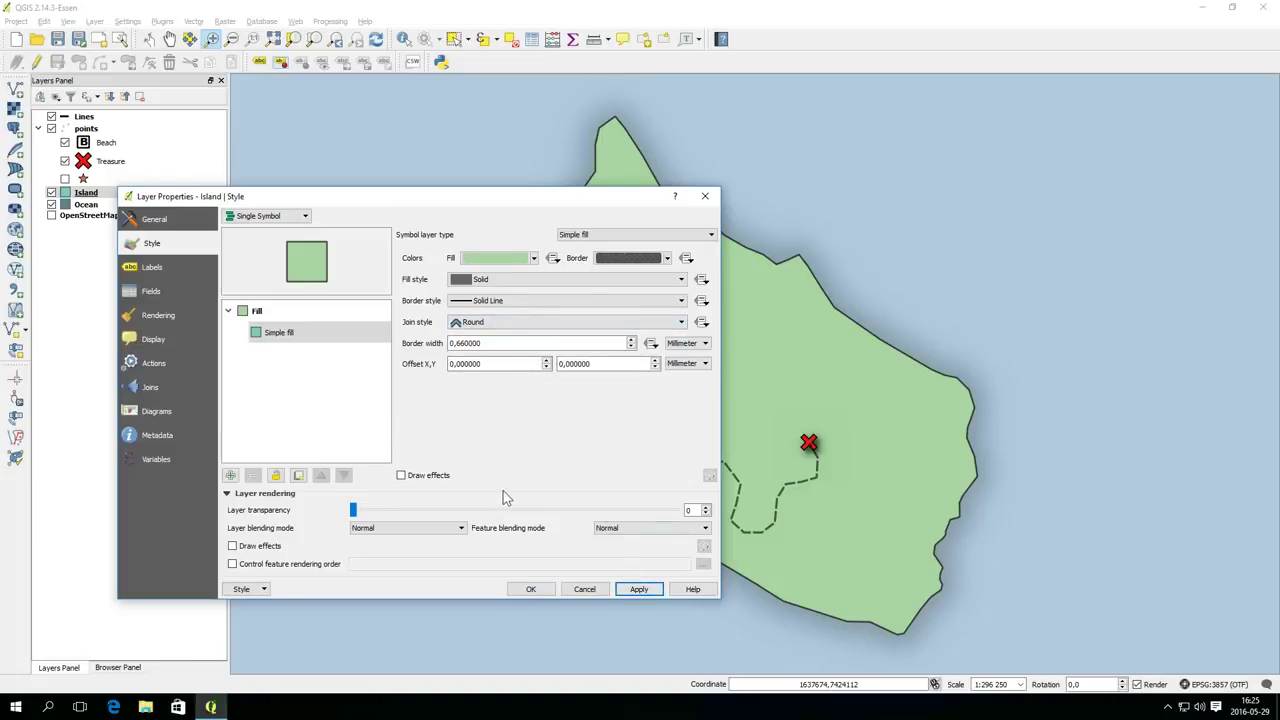
Step: Add a symbol layer to the Island fill and change its type to Shapeburst fill
click(230, 476)
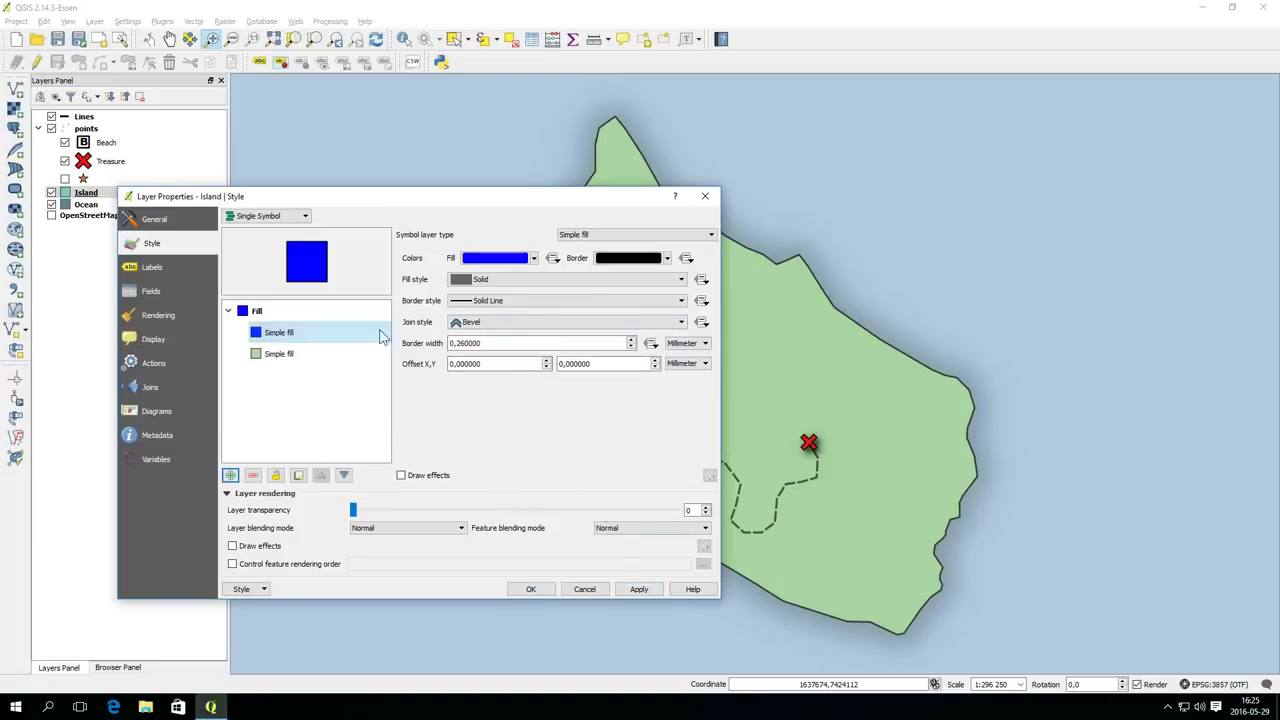
click(635, 234)
click(658, 317)
Step: Make the Island shapeburst run from black to transparent, shaded to a set distance of 9 mm with blur strength 18
click(598, 275)
click(600, 390)
click(537, 274)
click(486, 319)
click(458, 358)
drag(640, 423, 656, 432)
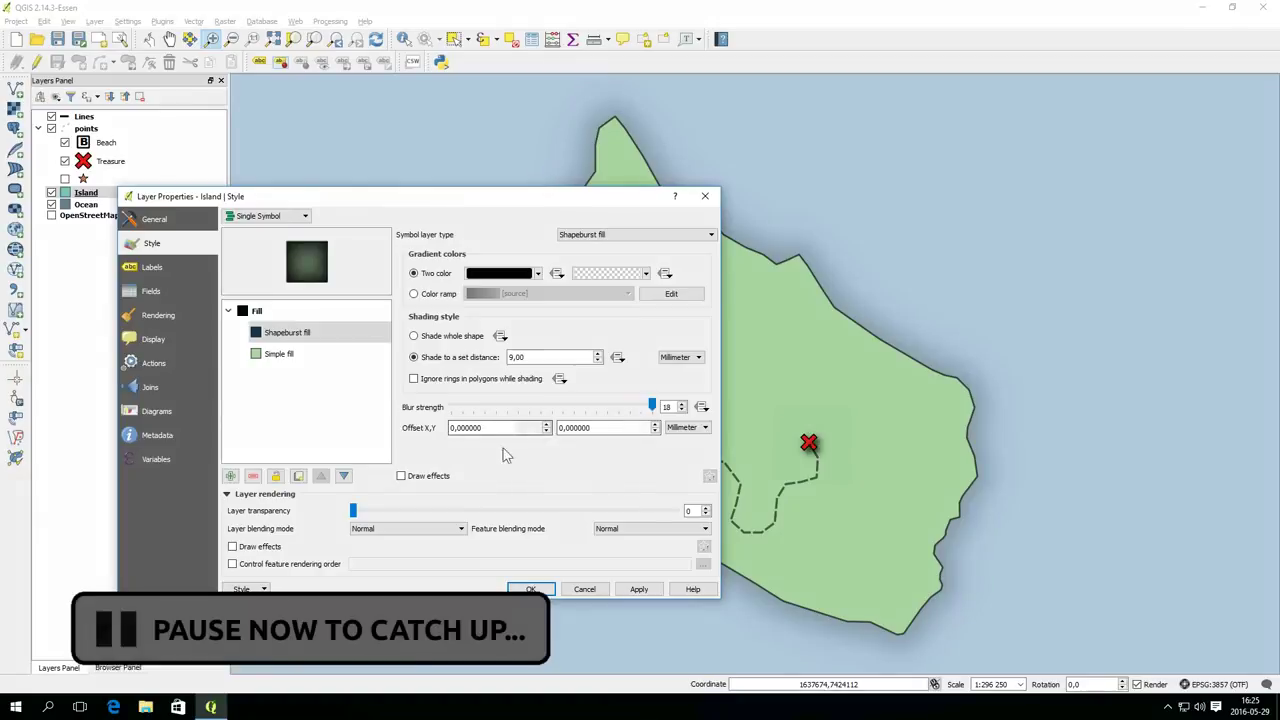
Step: Reduce the opacity of the Island shapeburst's black gradient colour to 17% and apply it
click(522, 274)
drag(482, 284, 458, 284)
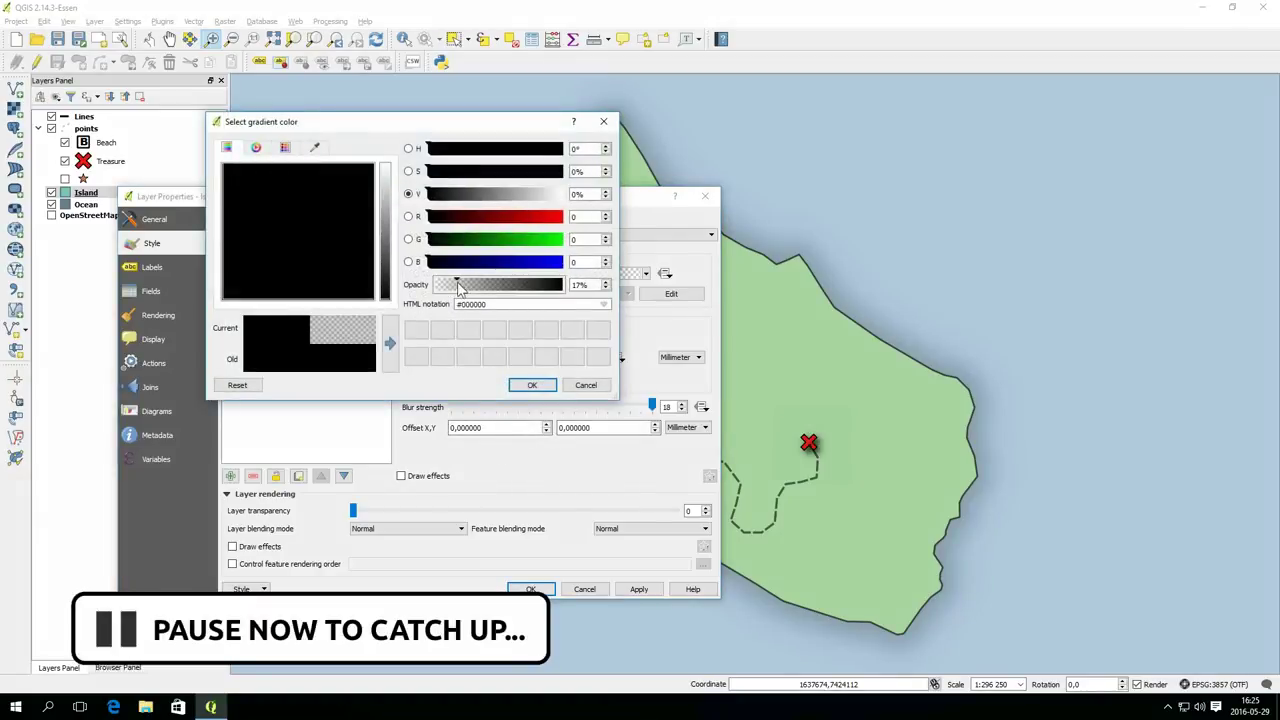
click(532, 385)
click(638, 589)
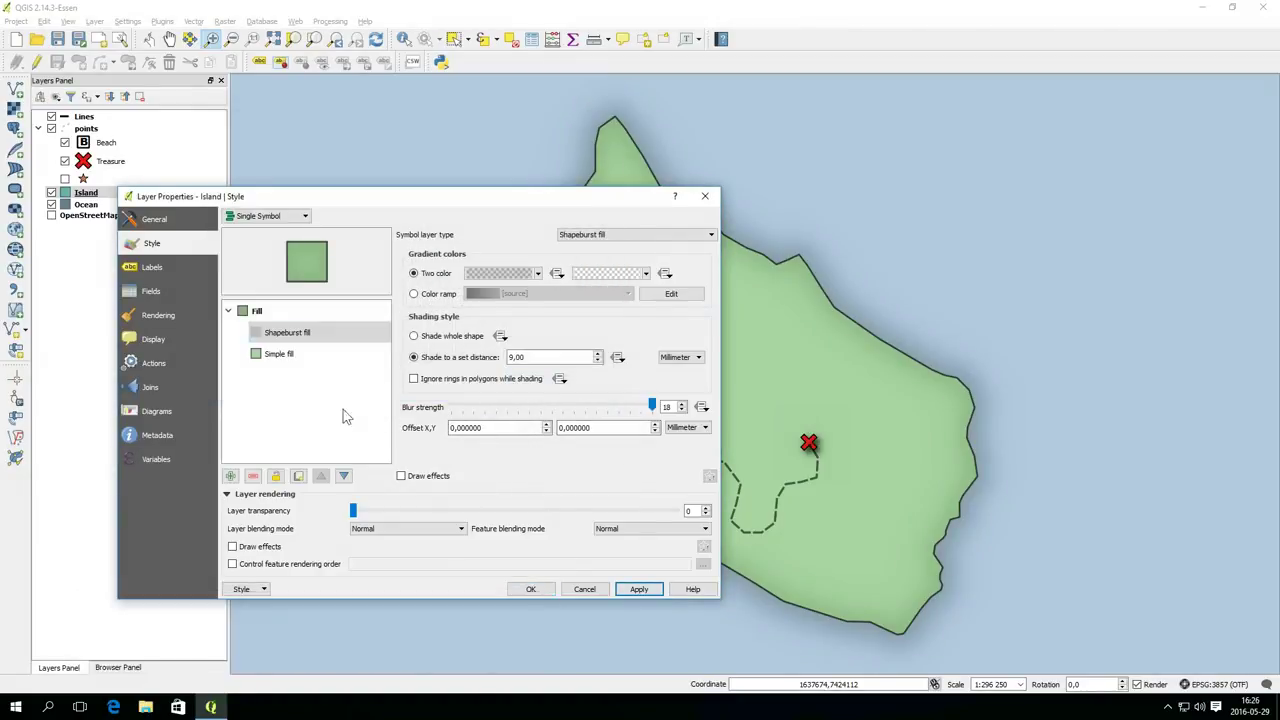
Step: Turn on labels for the Island layer, using the Name field
click(152, 268)
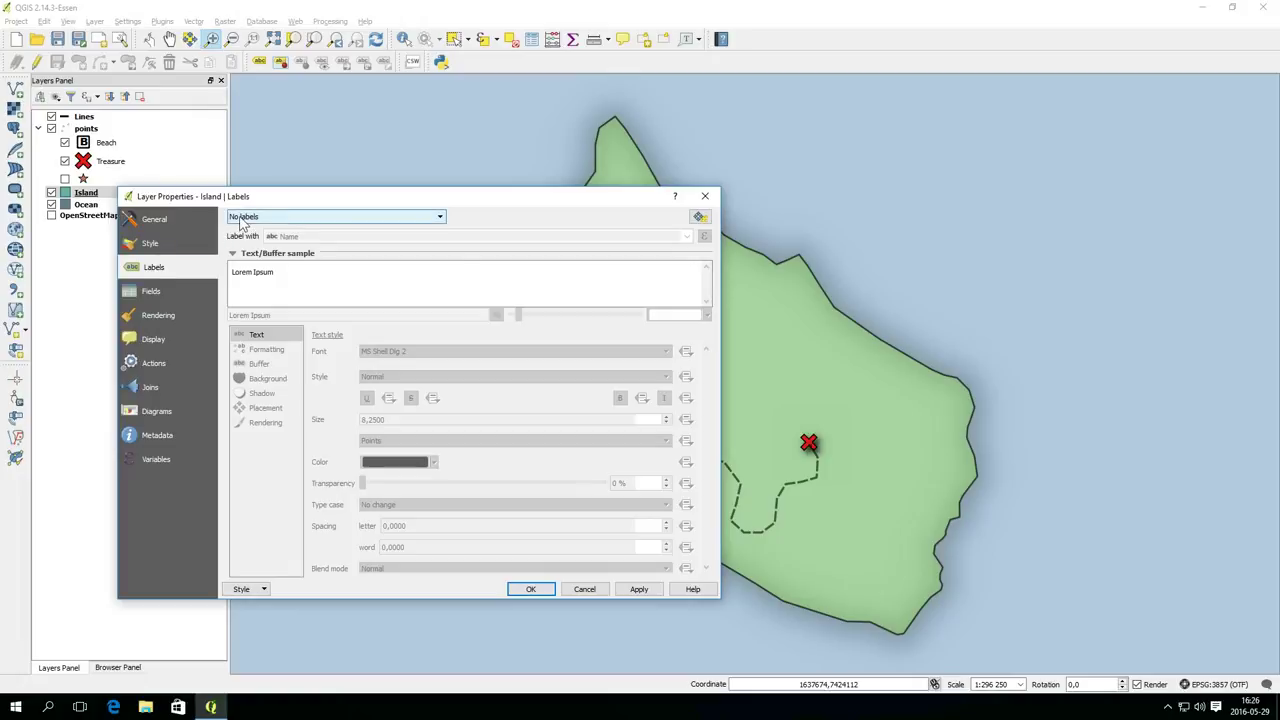
click(240, 217)
click(258, 240)
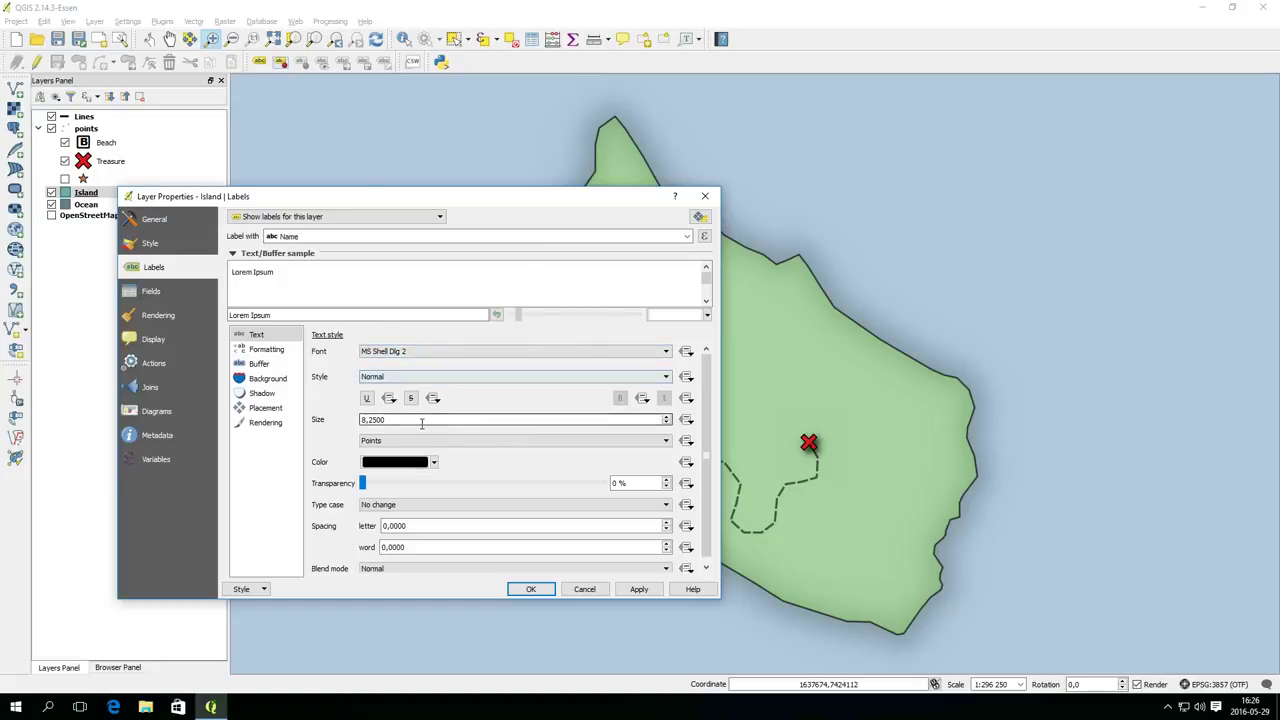
Step: Set the Island label font to MV Boli and apply it
click(445, 354)
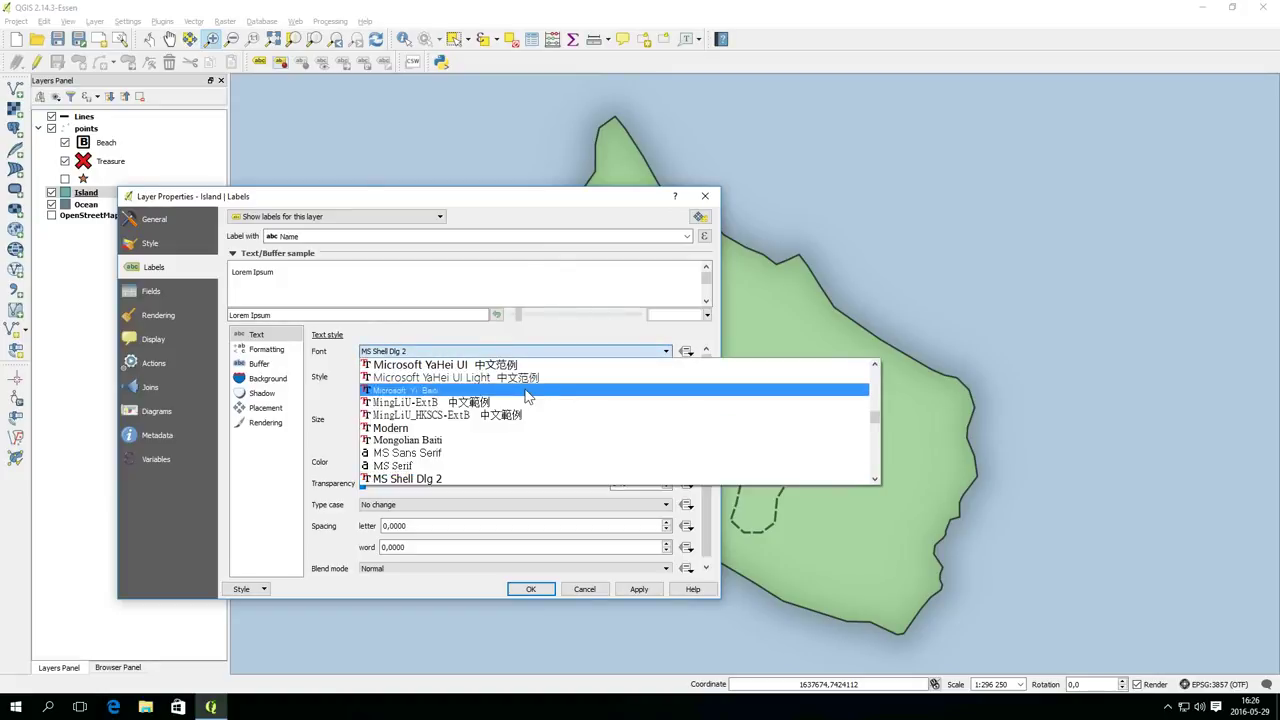
scroll(525, 395, up, 10)
scroll(525, 394, down, 5)
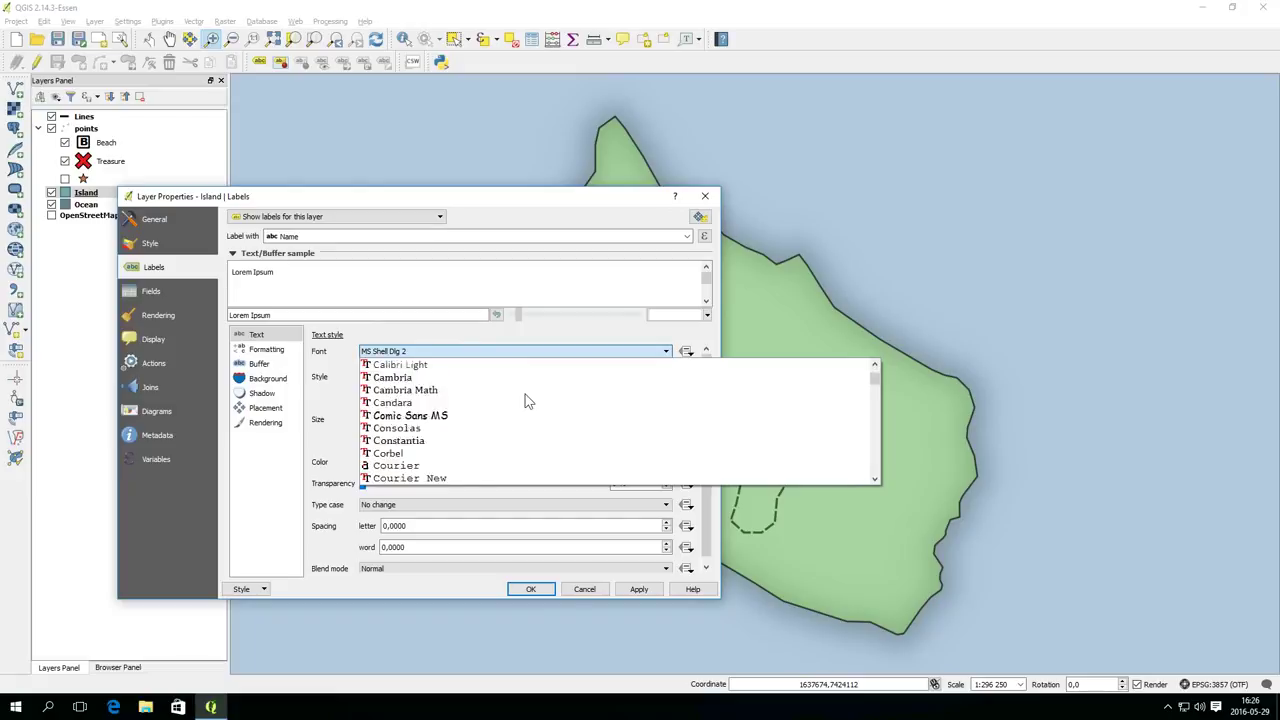
scroll(525, 393, down, 2)
scroll(525, 393, down, 7)
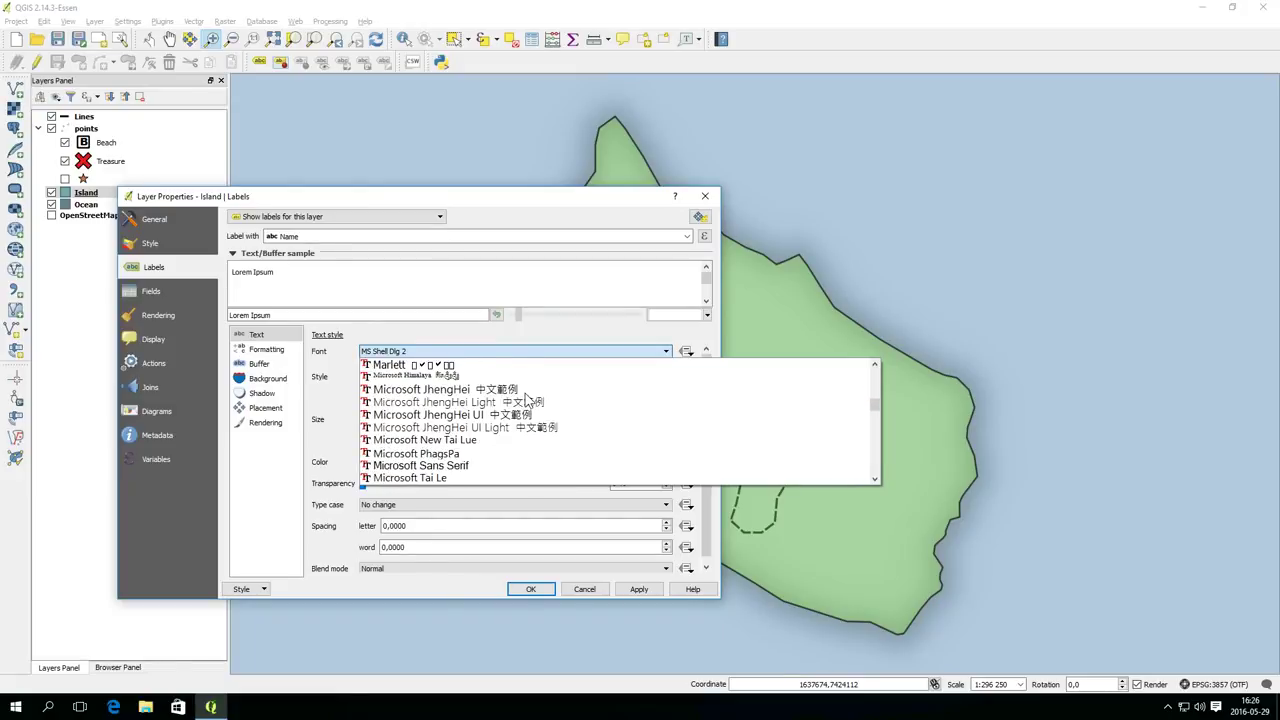
scroll(525, 393, down, 1)
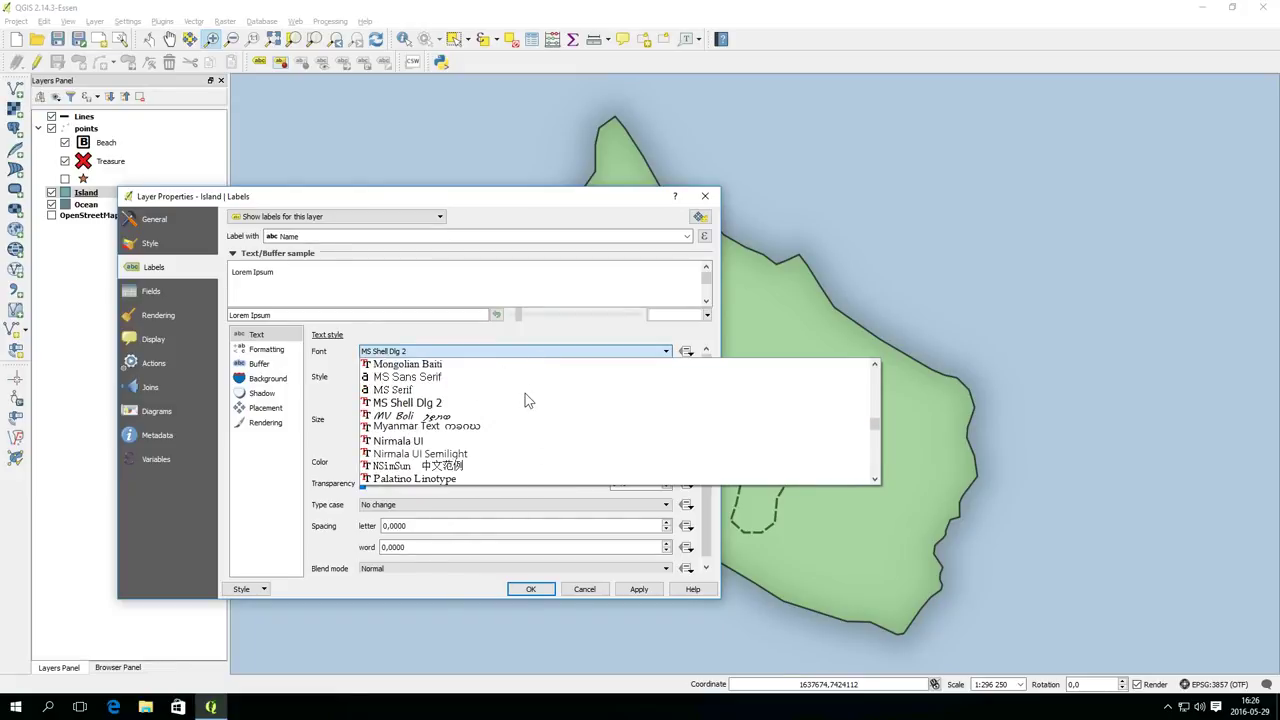
click(483, 424)
click(630, 590)
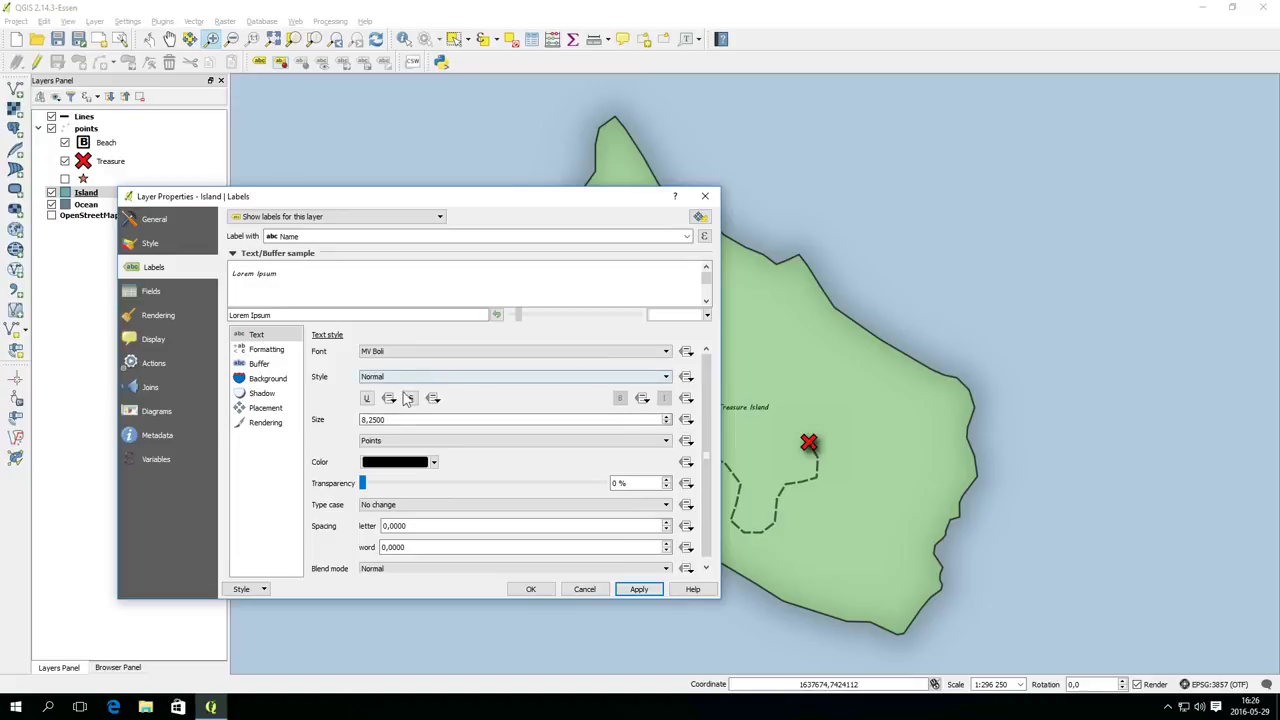
Step: Set the Island label size to 20.25 points and the letter spacing to 2.7, applying both changes
scroll(413, 420, up, 2)
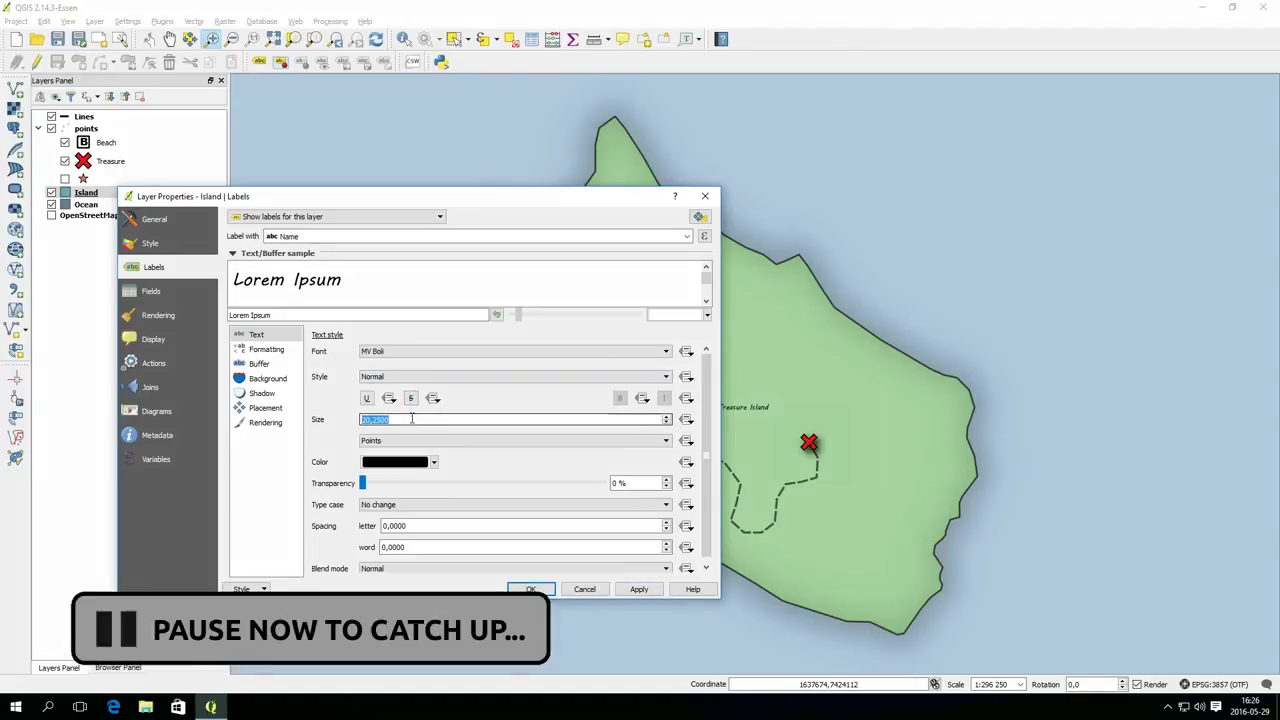
click(639, 589)
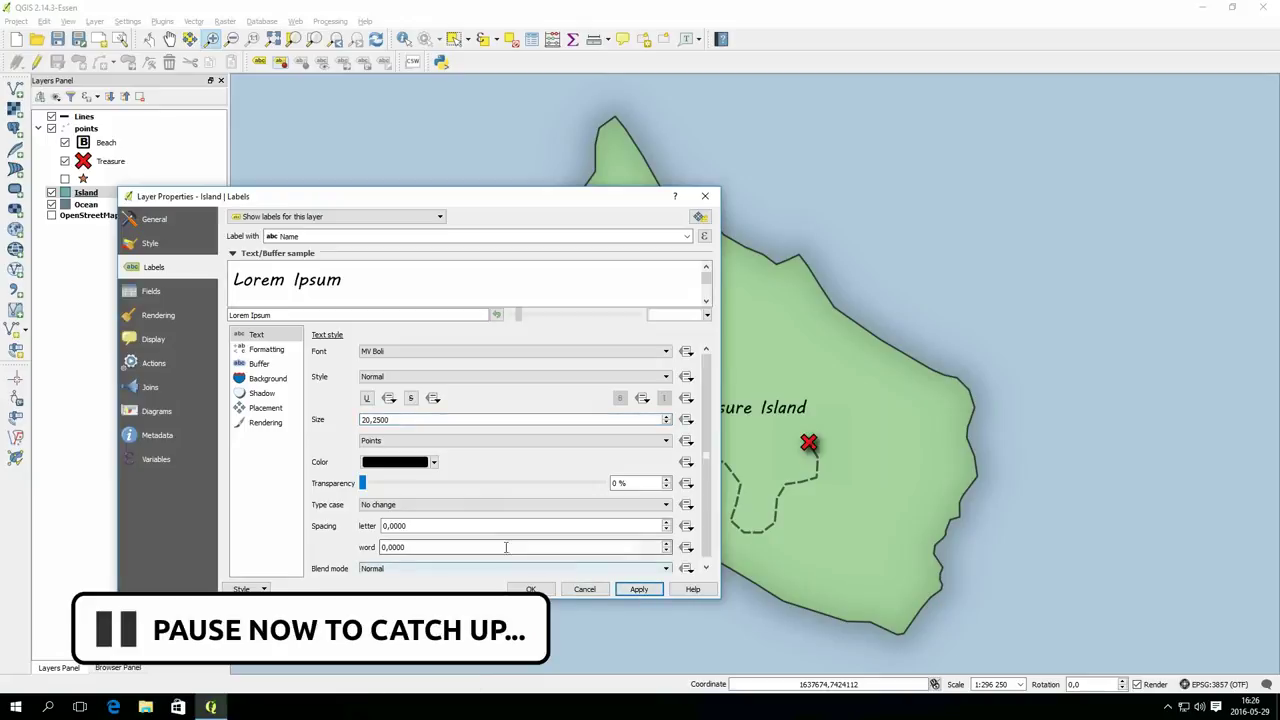
scroll(499, 528, up, 1)
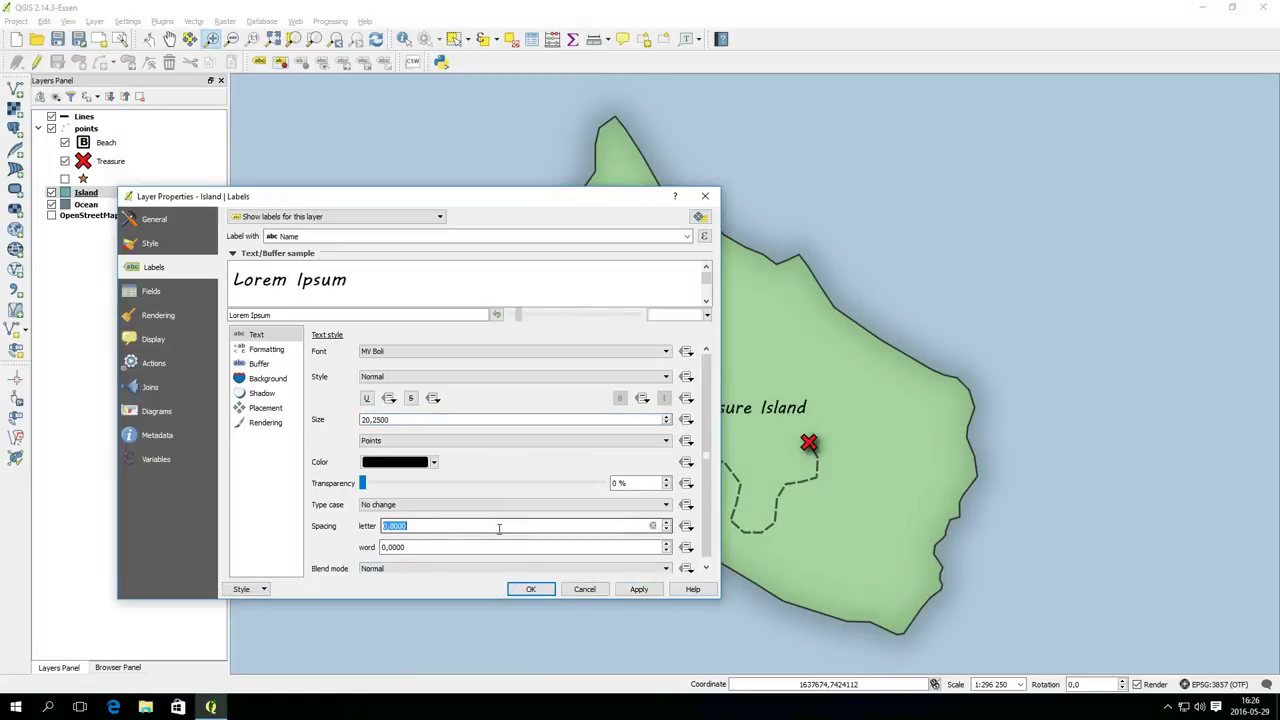
scroll(503, 530, up, 6)
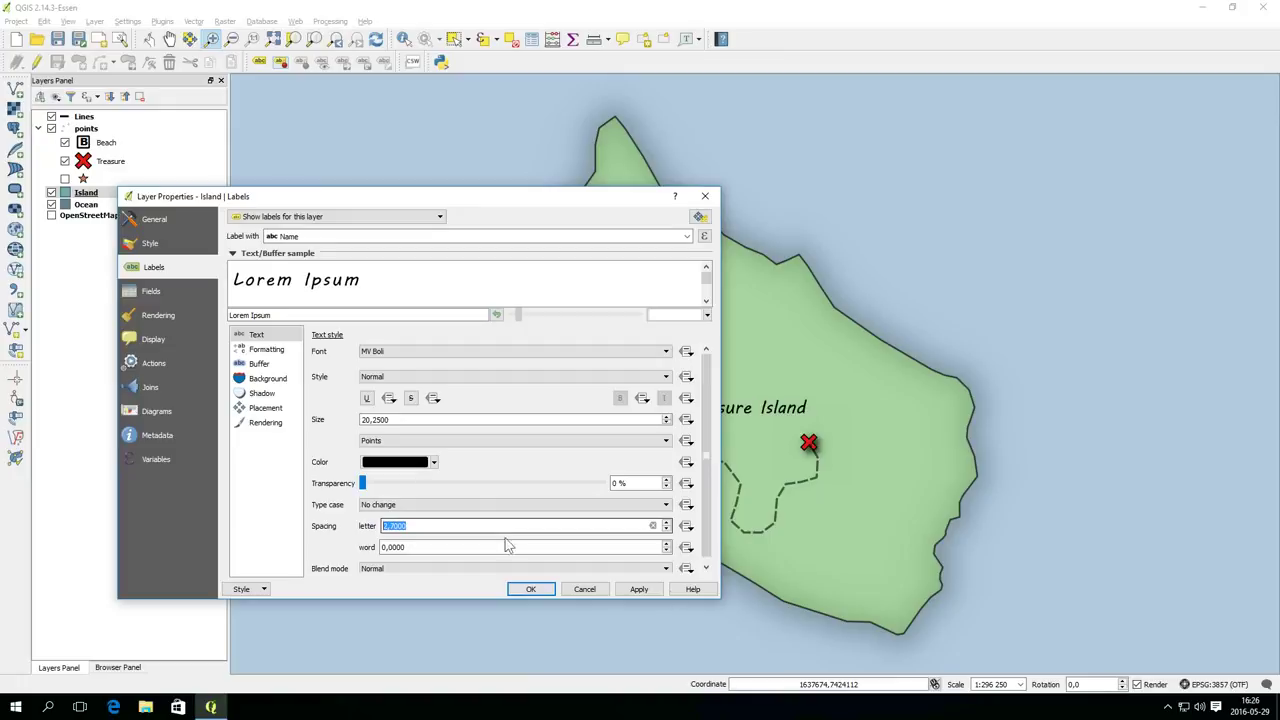
click(645, 590)
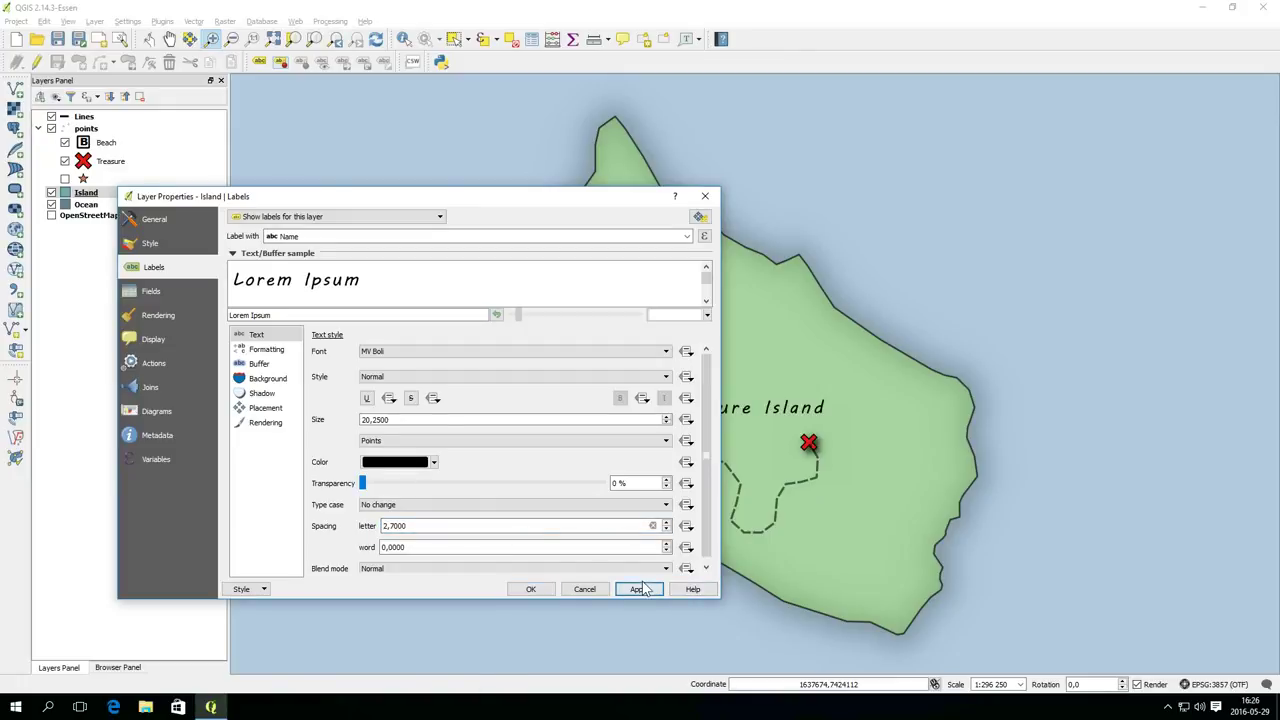
Step: Draw a 1 mm white text buffer around the Island label with 55% transparency and apply it
click(257, 351)
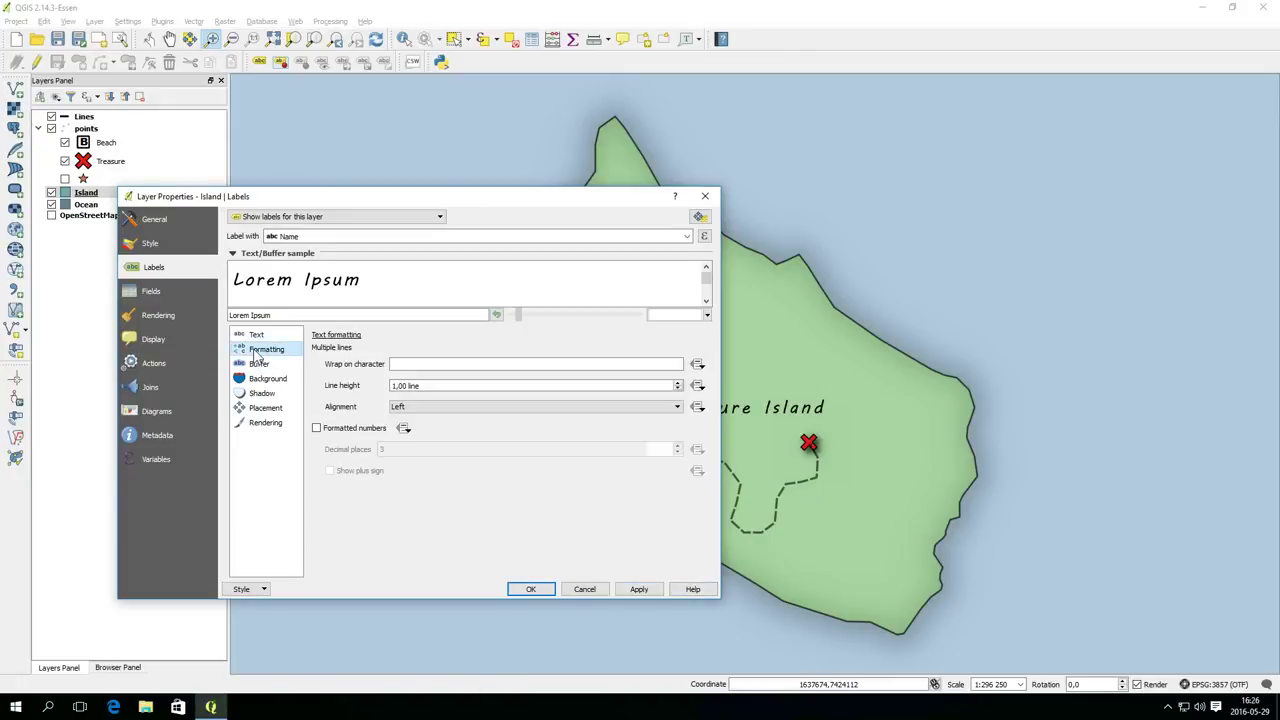
click(259, 366)
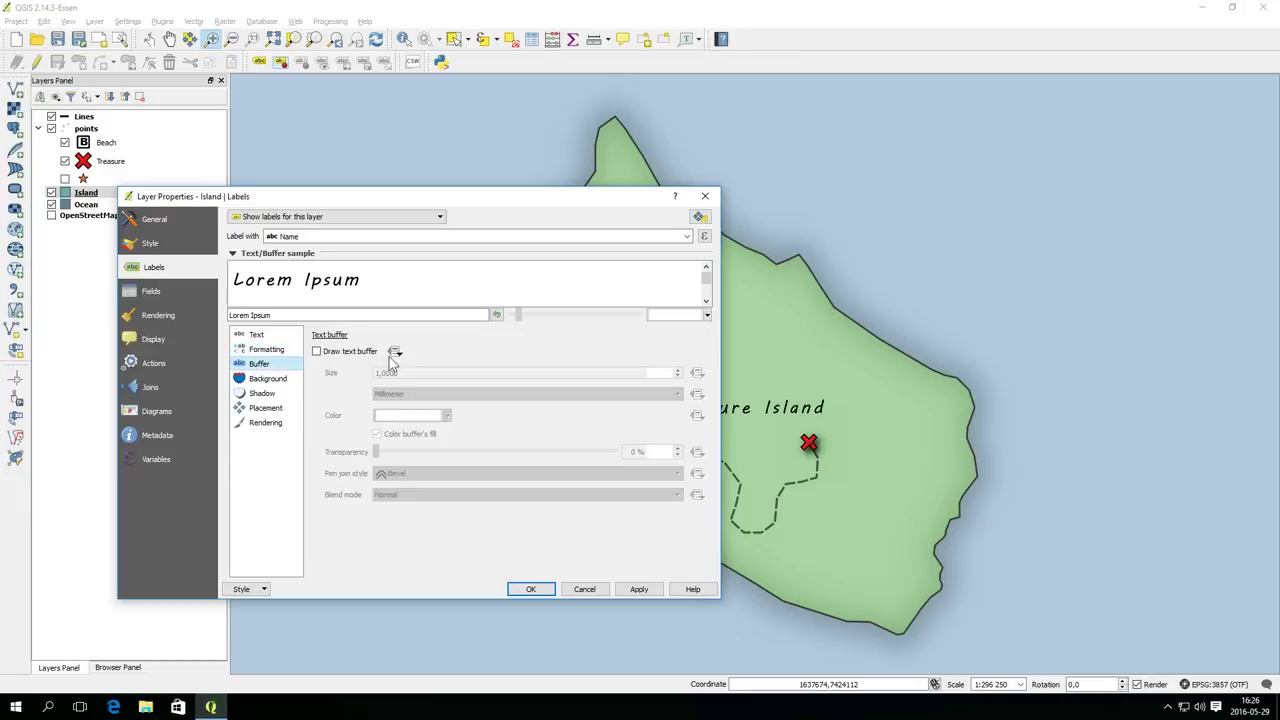
click(342, 356)
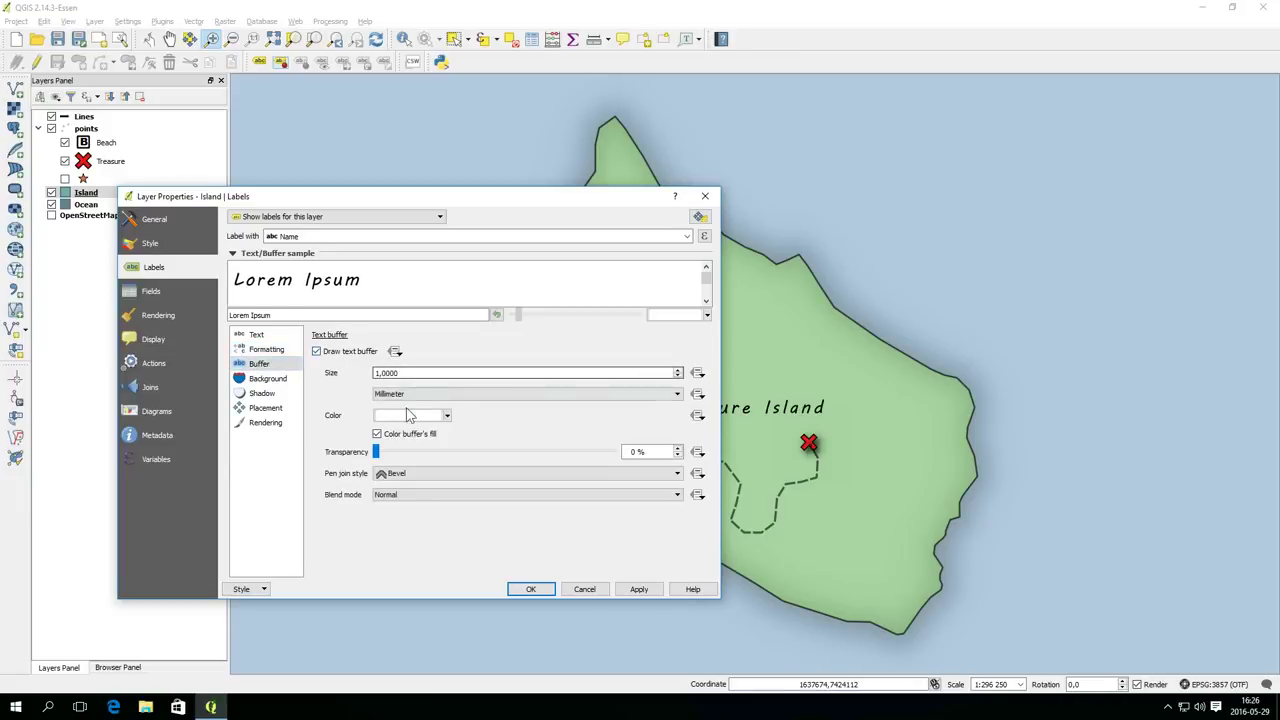
click(639, 589)
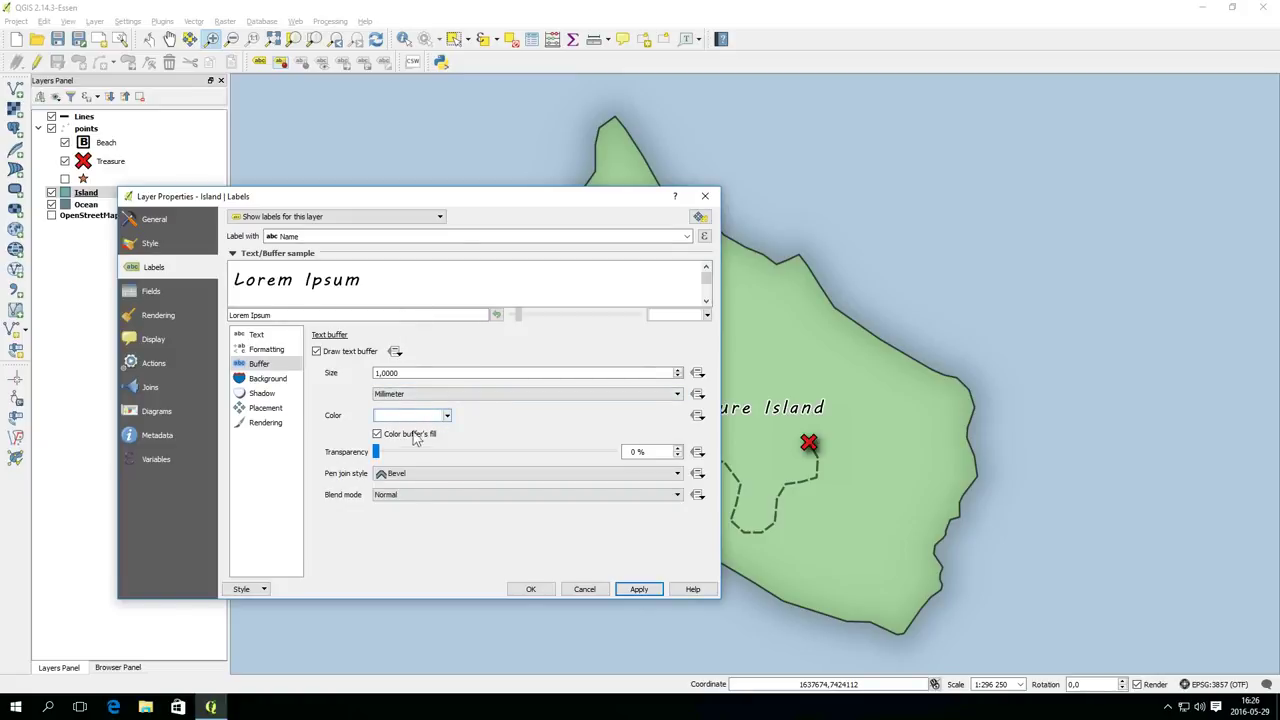
drag(377, 452, 507, 460)
click(632, 589)
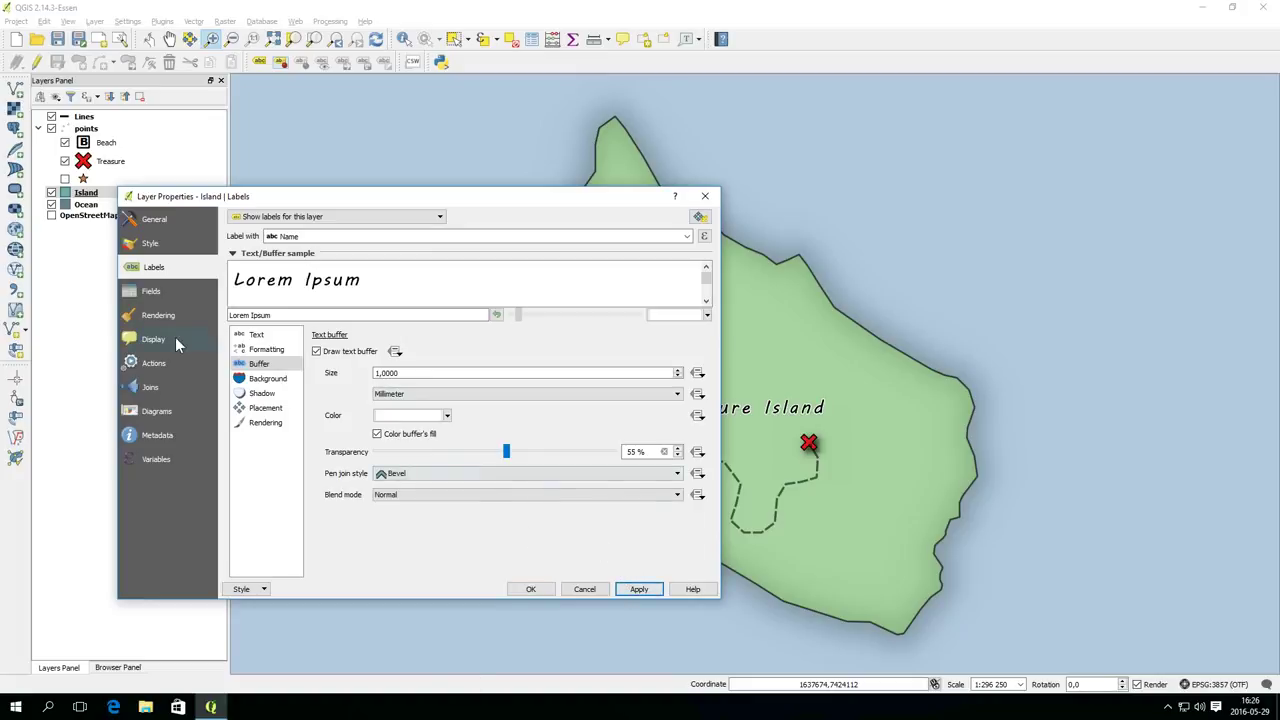
Step: Enable a drop shadow for the Island label, apply it and accept the layer properties
click(259, 394)
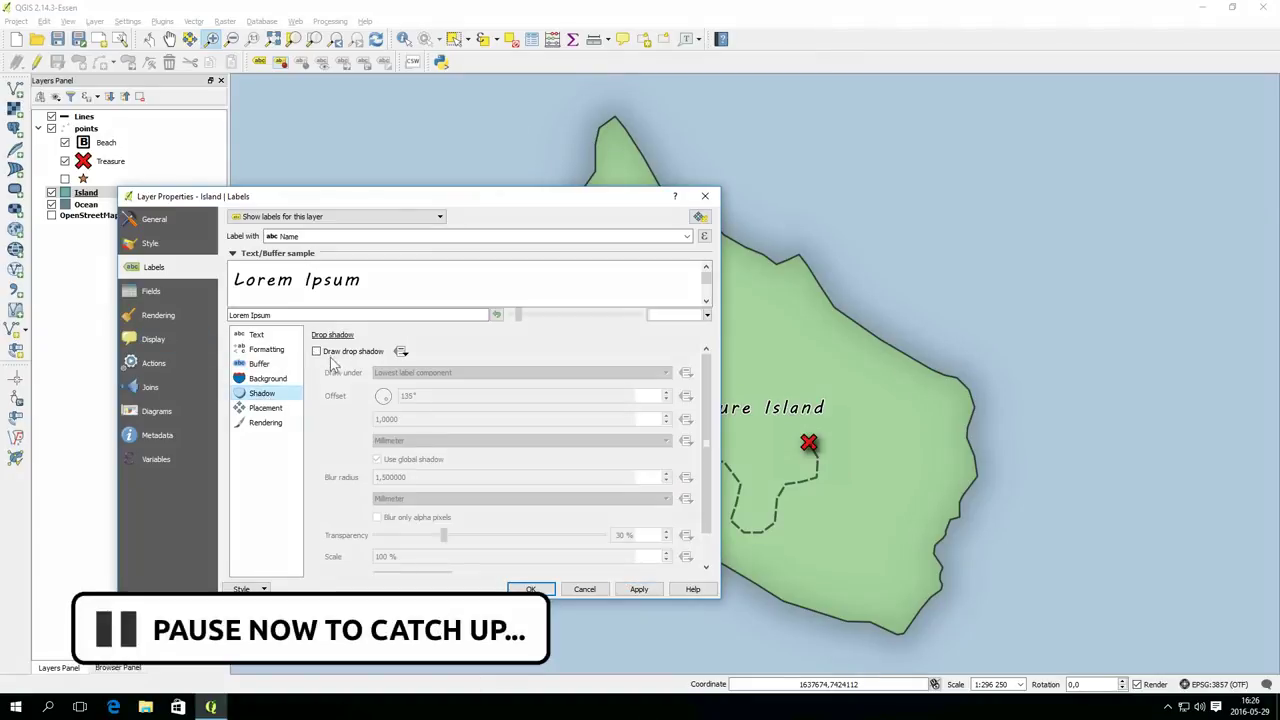
click(336, 355)
click(655, 591)
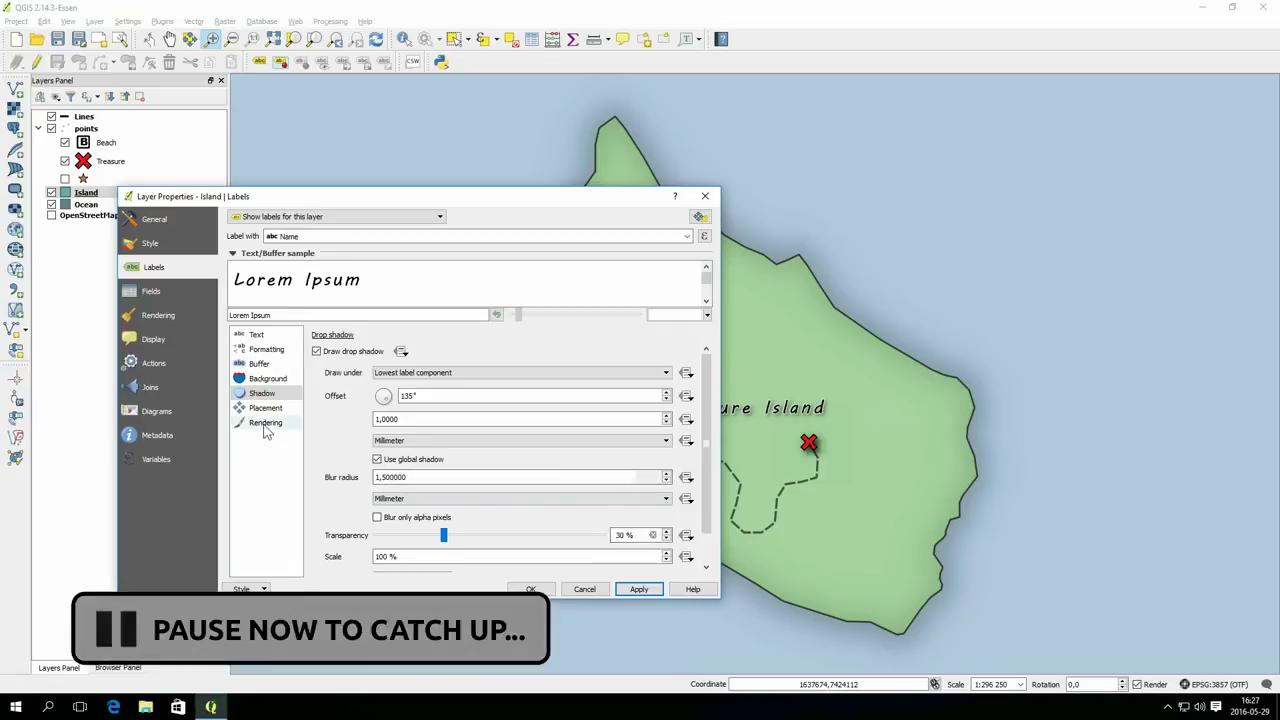
click(265, 409)
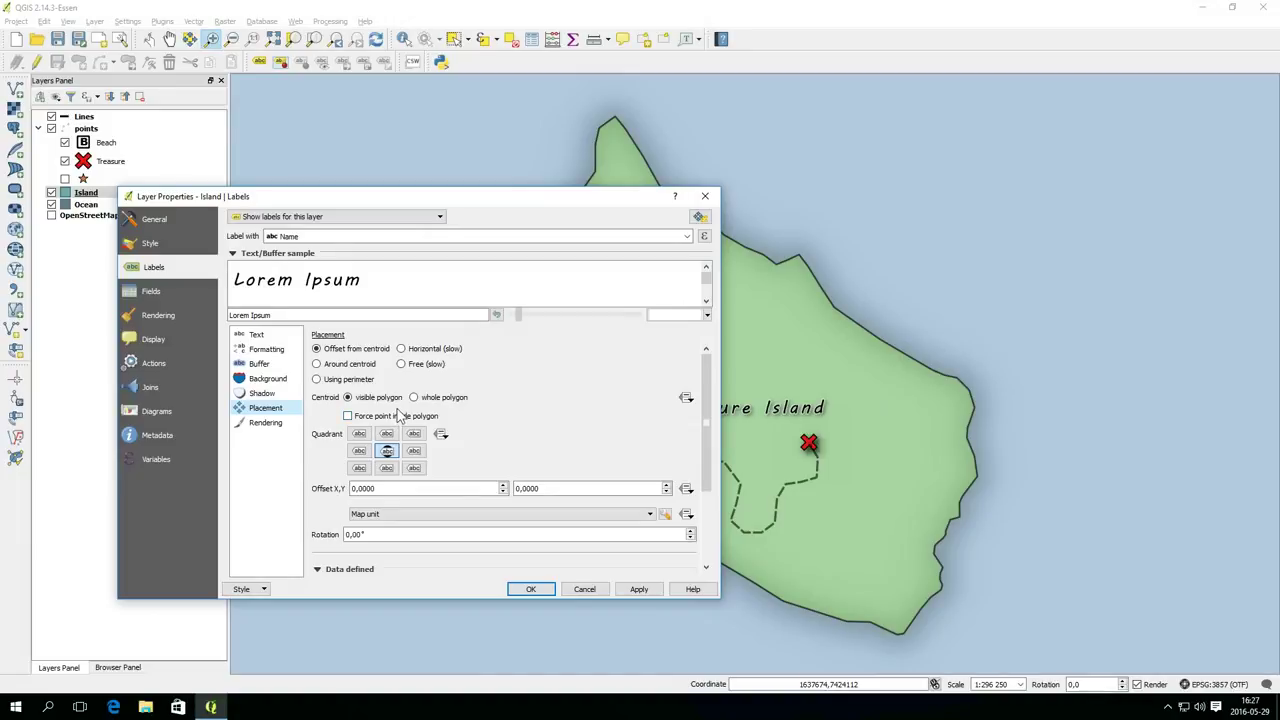
click(252, 425)
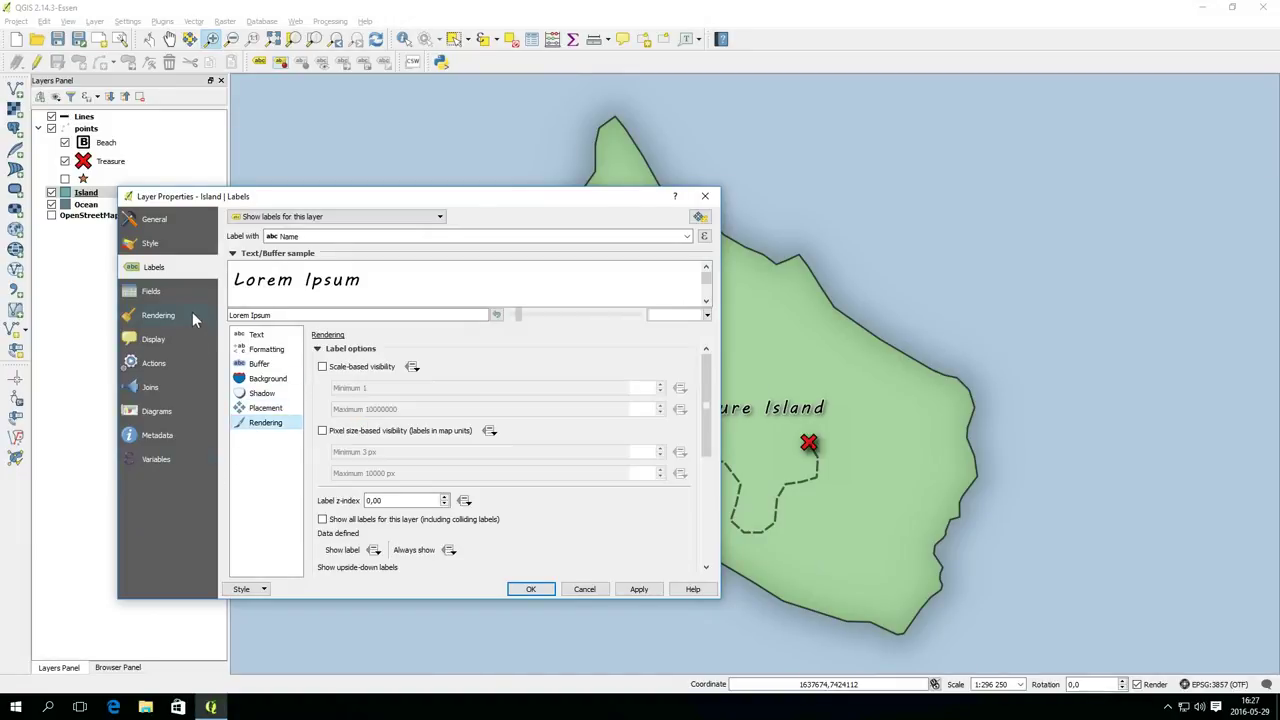
click(531, 589)
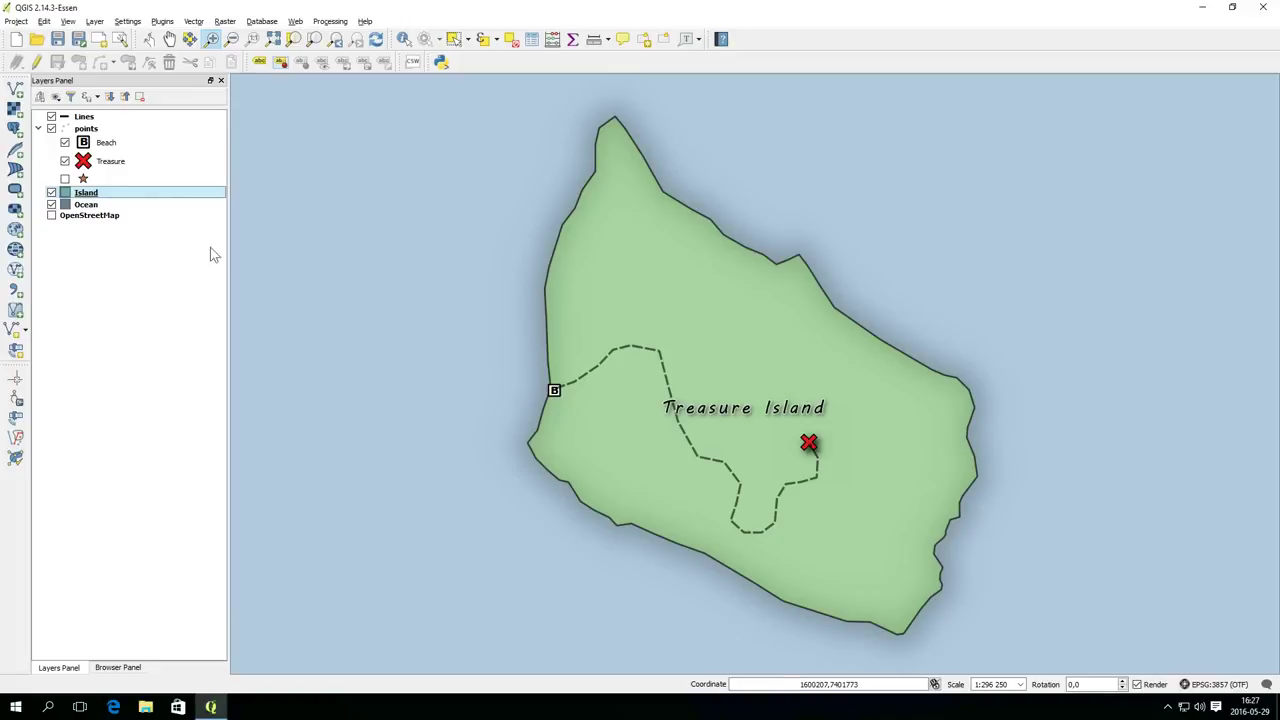
Step: Move the points layer above the Lines layer in the layer order
drag(86, 128, 95, 118)
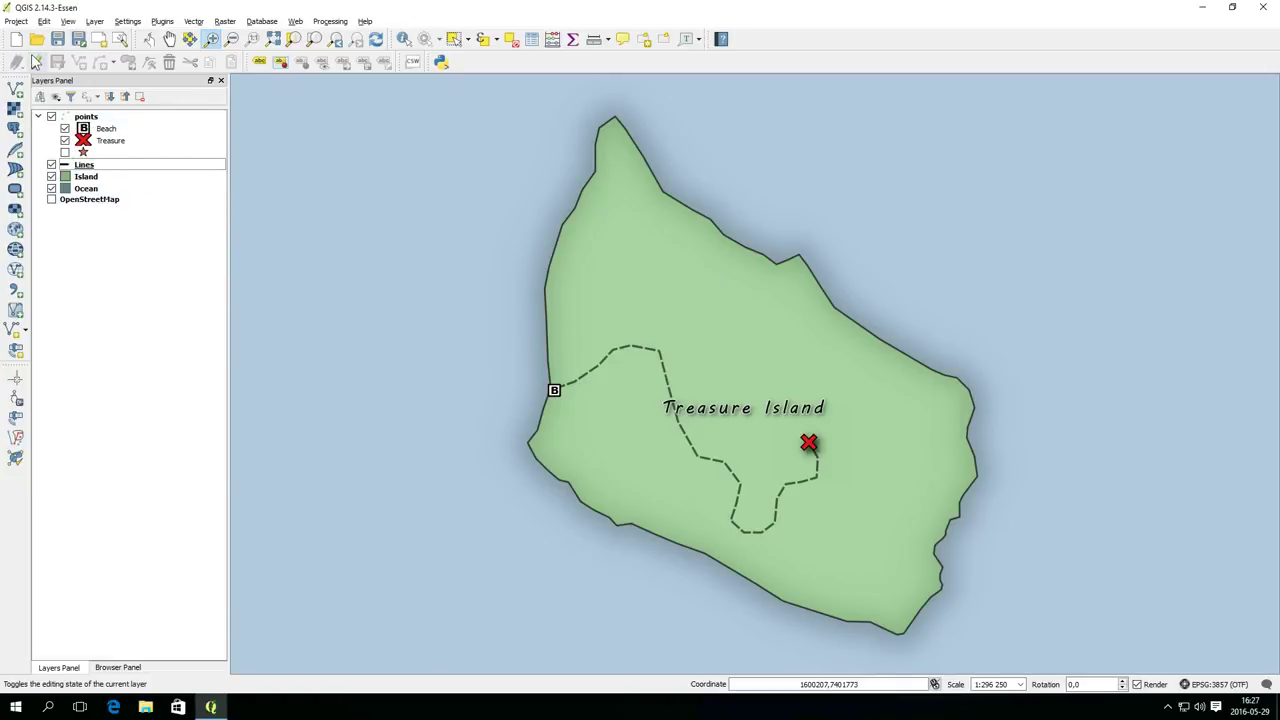
Step: Save the project under the file name TreasureMap and close the program
click(57, 39)
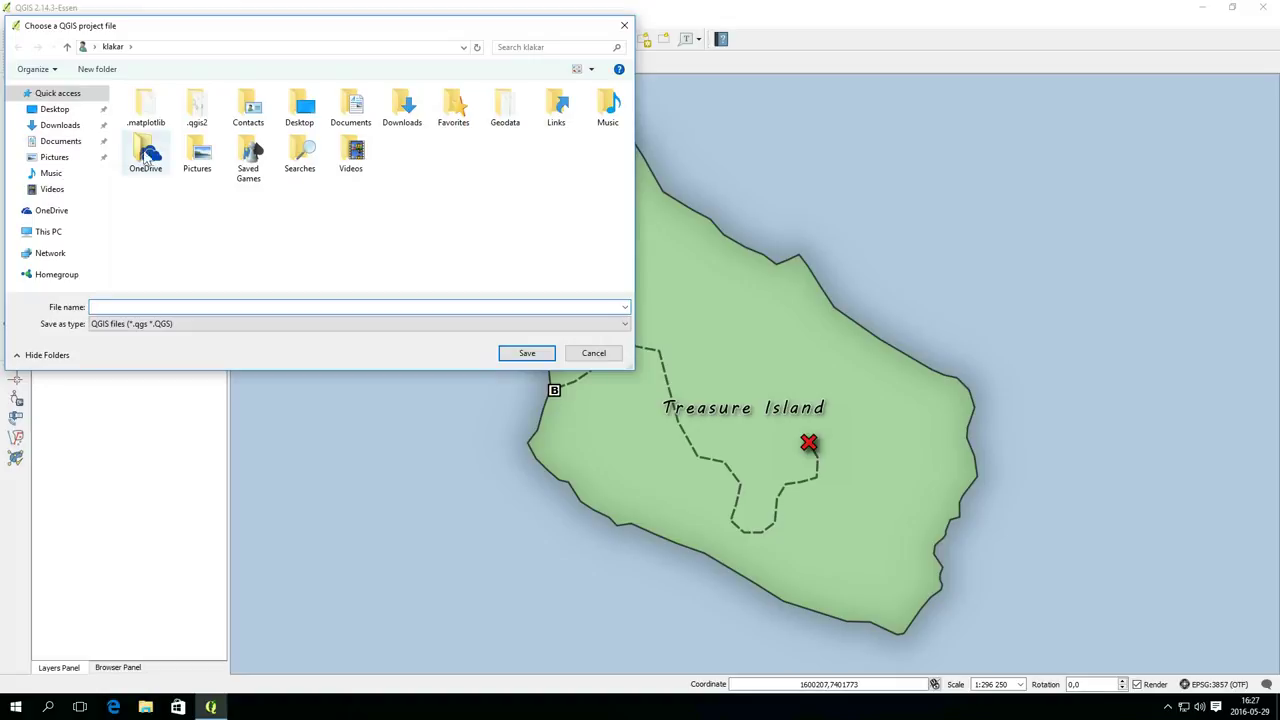
text(TreasureMap)
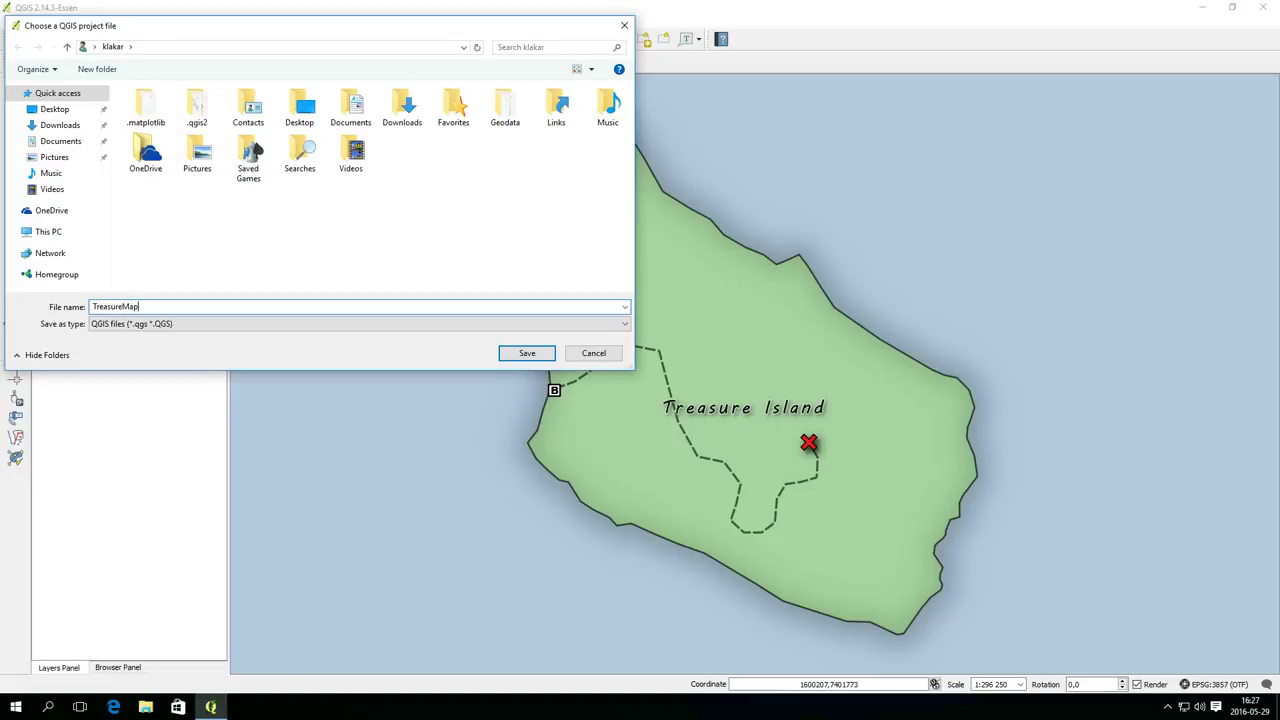
key(Return)
click(1258, 8)
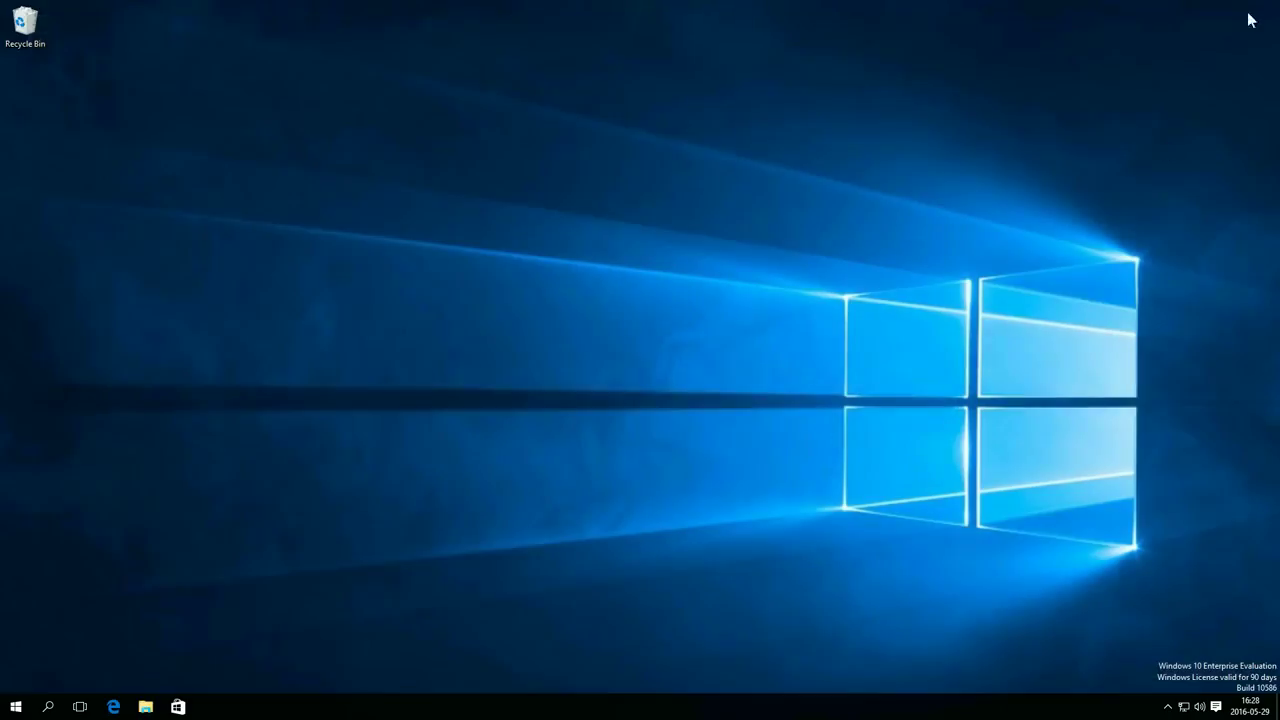
Step: Relaunch QGIS and start a new empty project
click(15, 706)
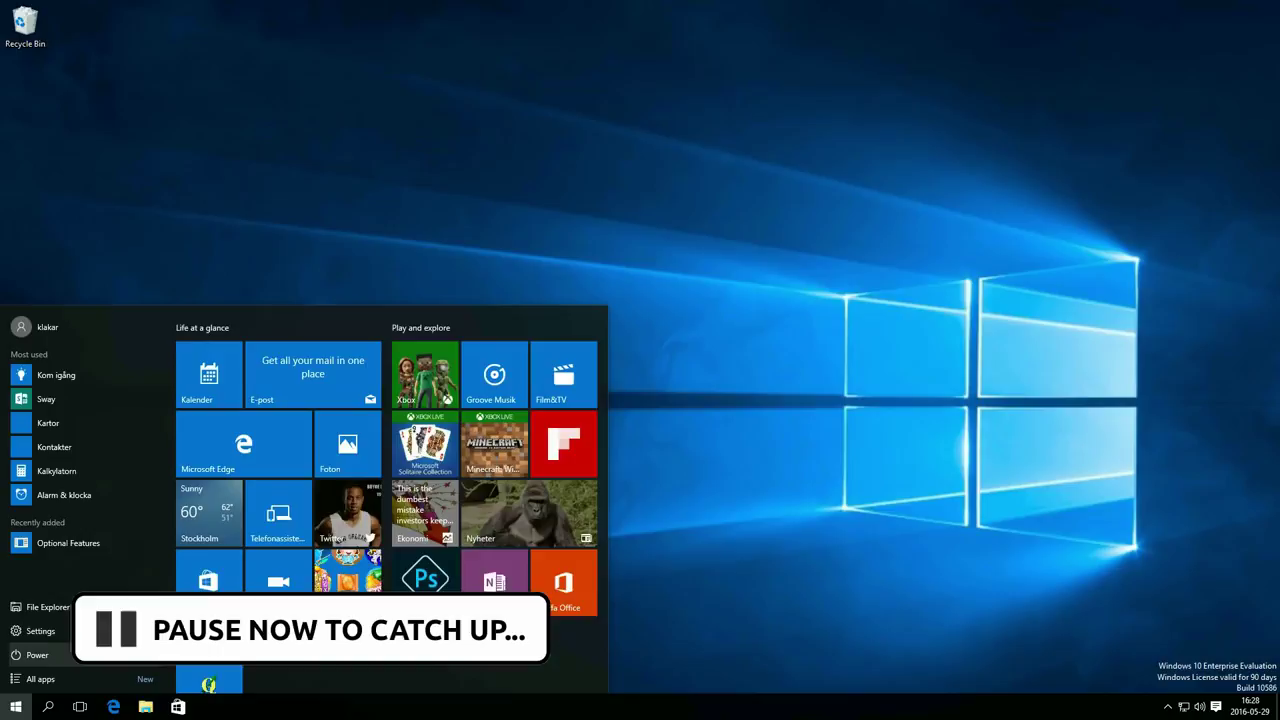
click(214, 670)
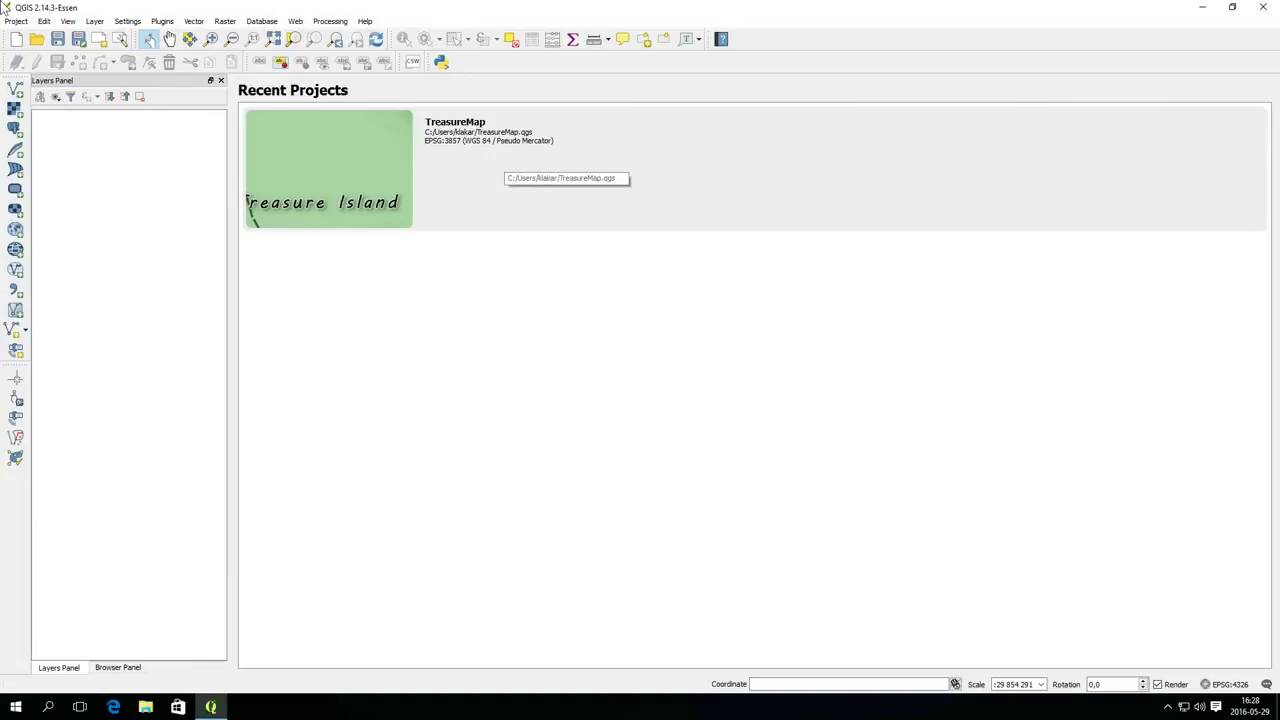
click(16, 40)
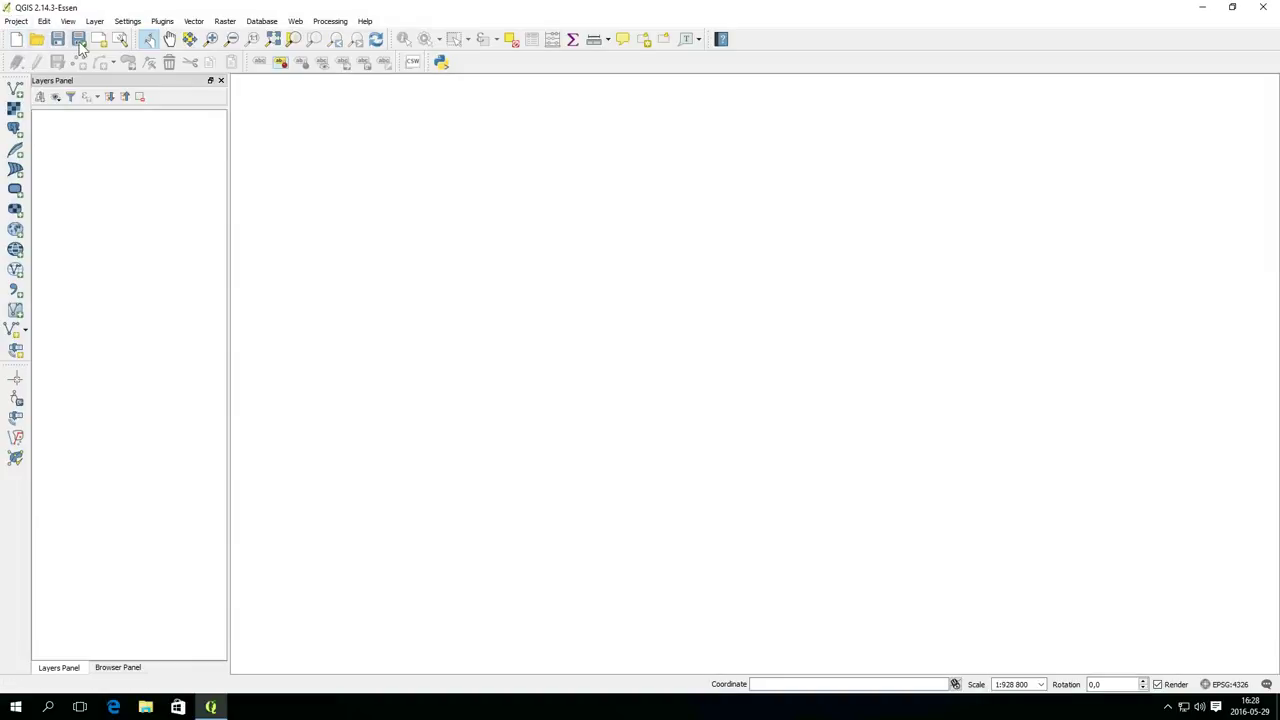
Step: Add the Island, Lines and points shapefiles from the Geodata folder as vector layers, ordered with points above Lines and Island lowest
click(15, 92)
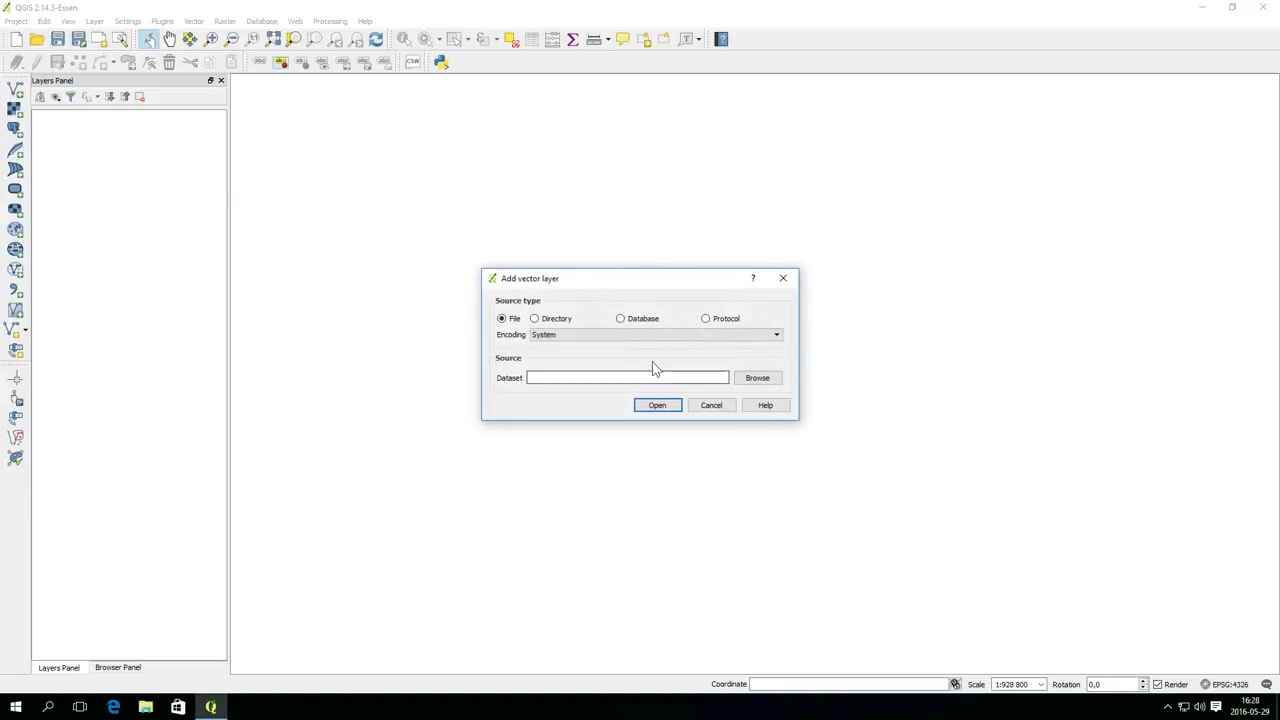
click(765, 384)
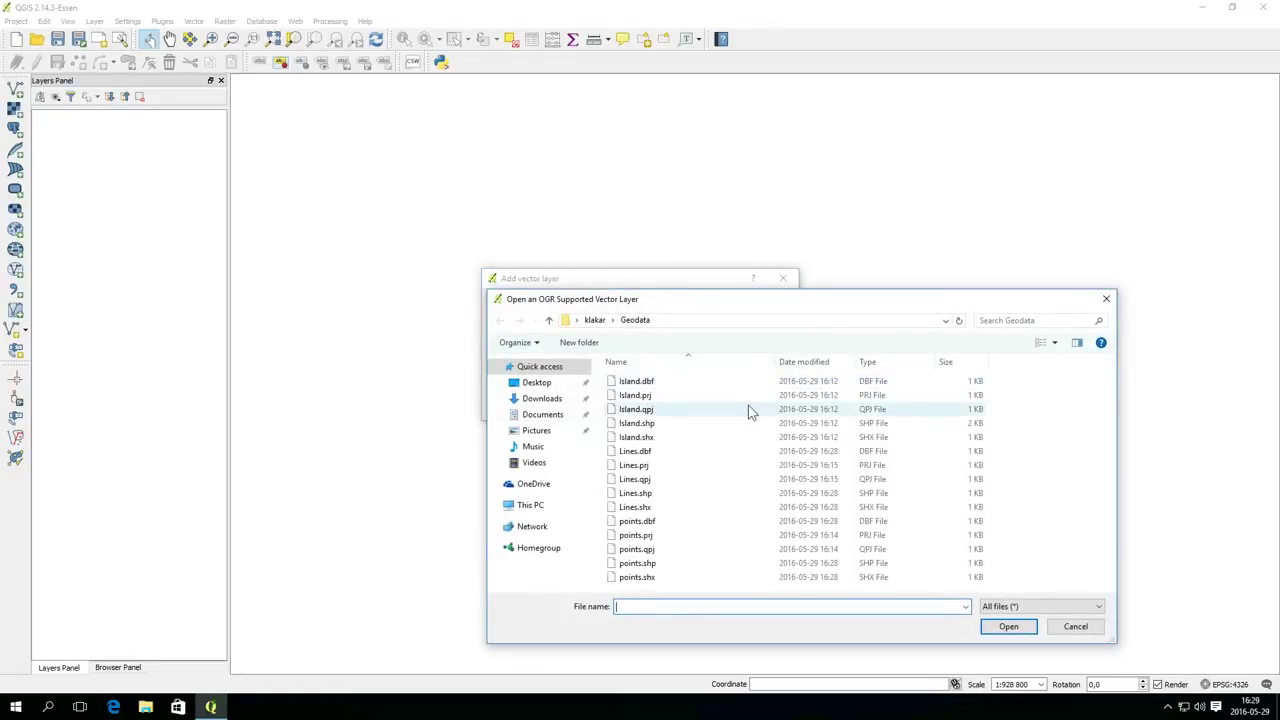
click(1028, 607)
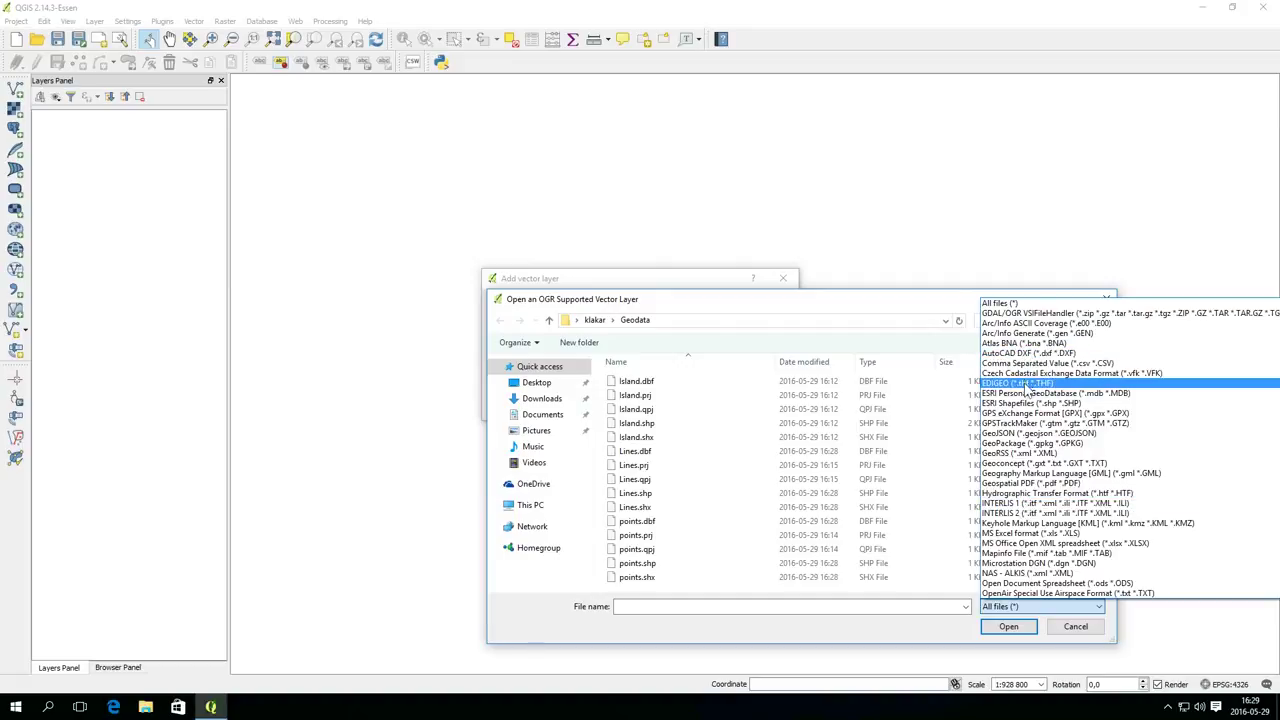
click(1028, 404)
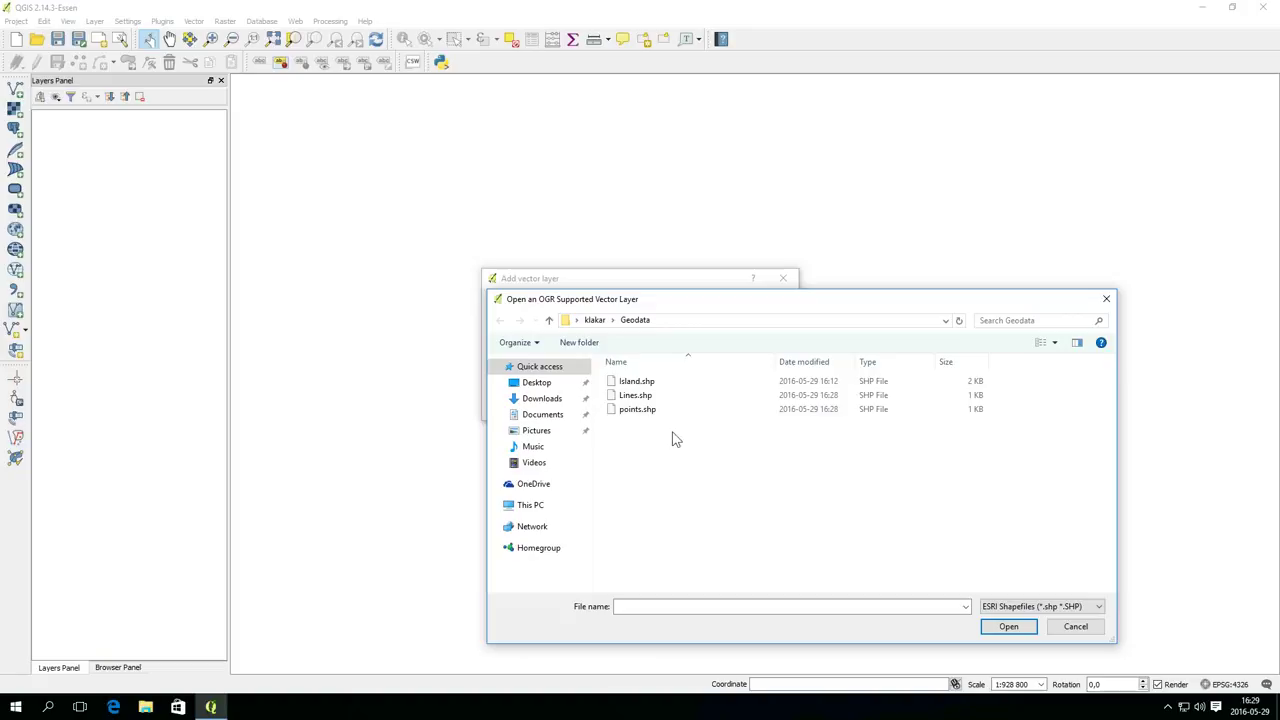
click(646, 384)
shift+click(650, 409)
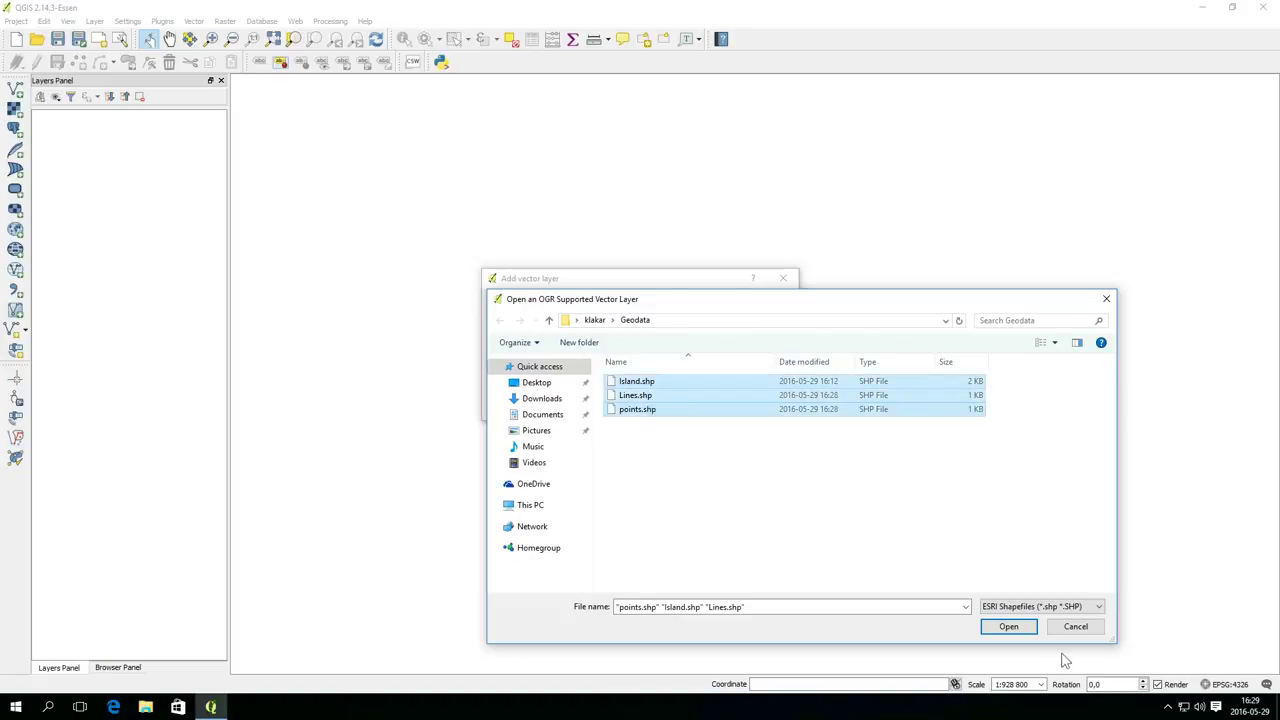
click(1015, 628)
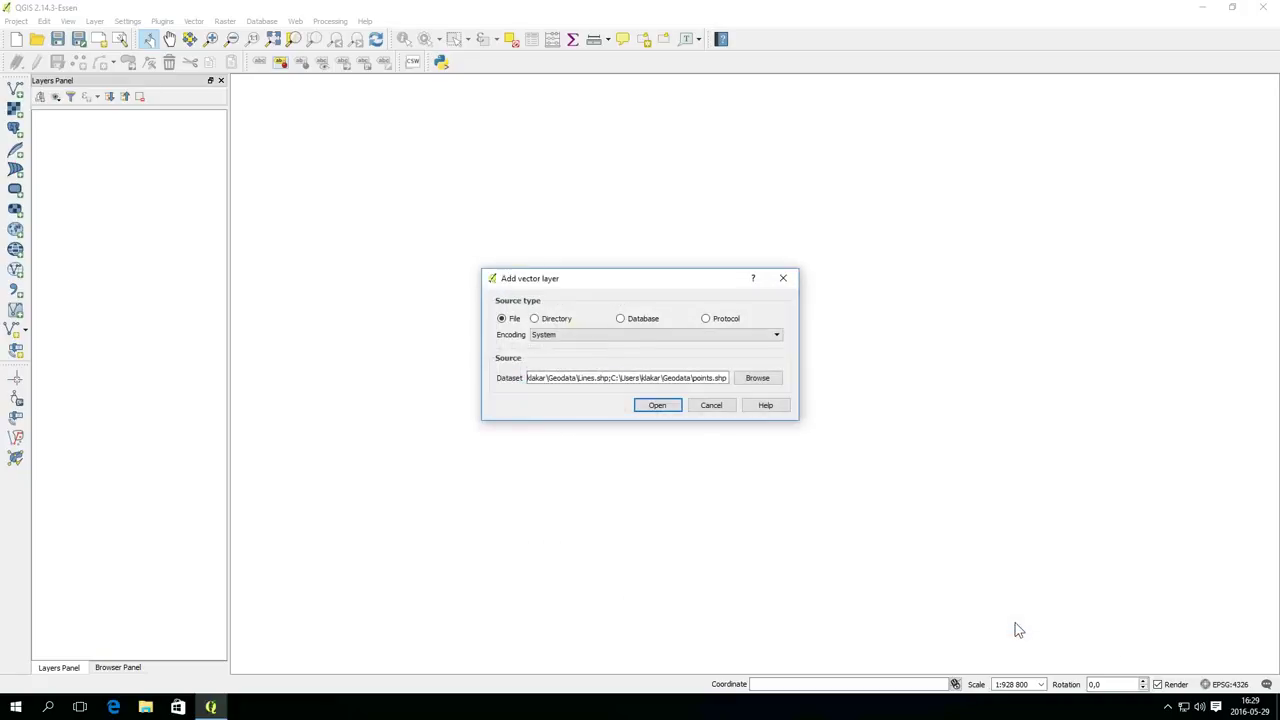
click(640, 404)
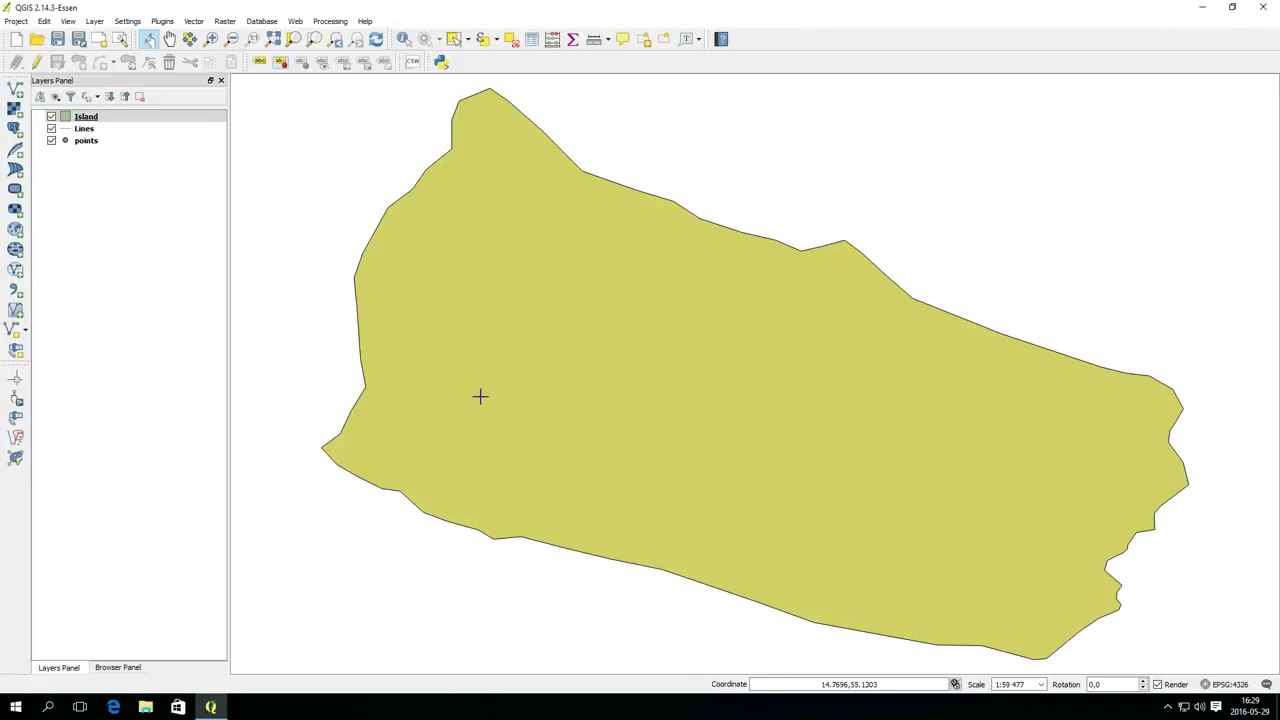
mouse_move(80, 117)
mouse_down()
mouse_move(85, 150)
mouse_move(85, 122)
mouse_move(86, 134)
mouse_up()
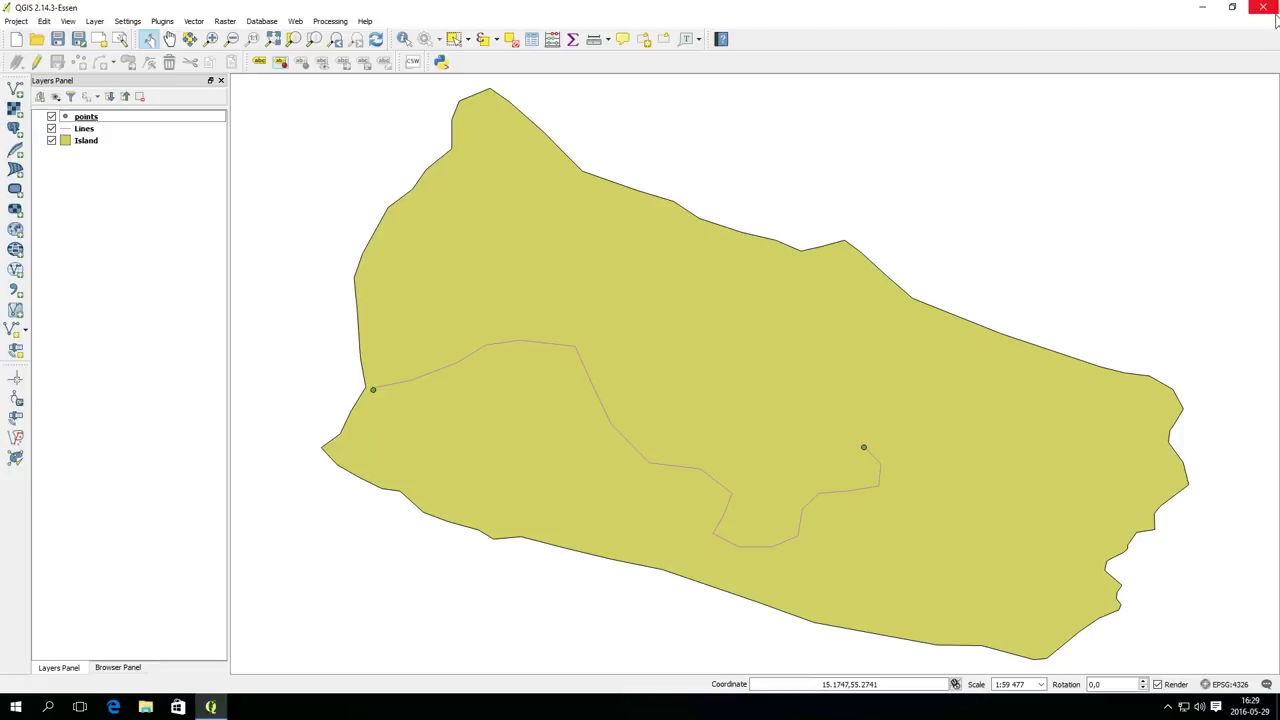
Step: Reopen the recent TreasureMap project, discarding the current unsaved project
click(17, 21)
mouse_move(55, 81)
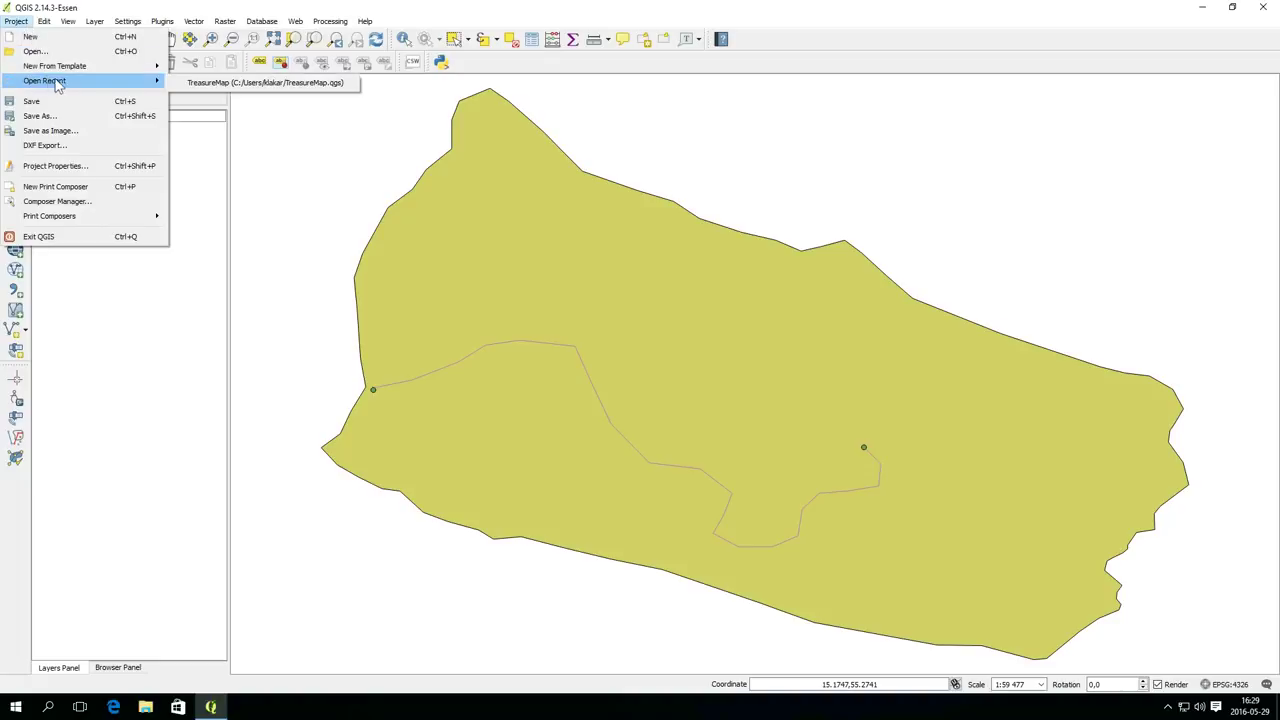
click(287, 83)
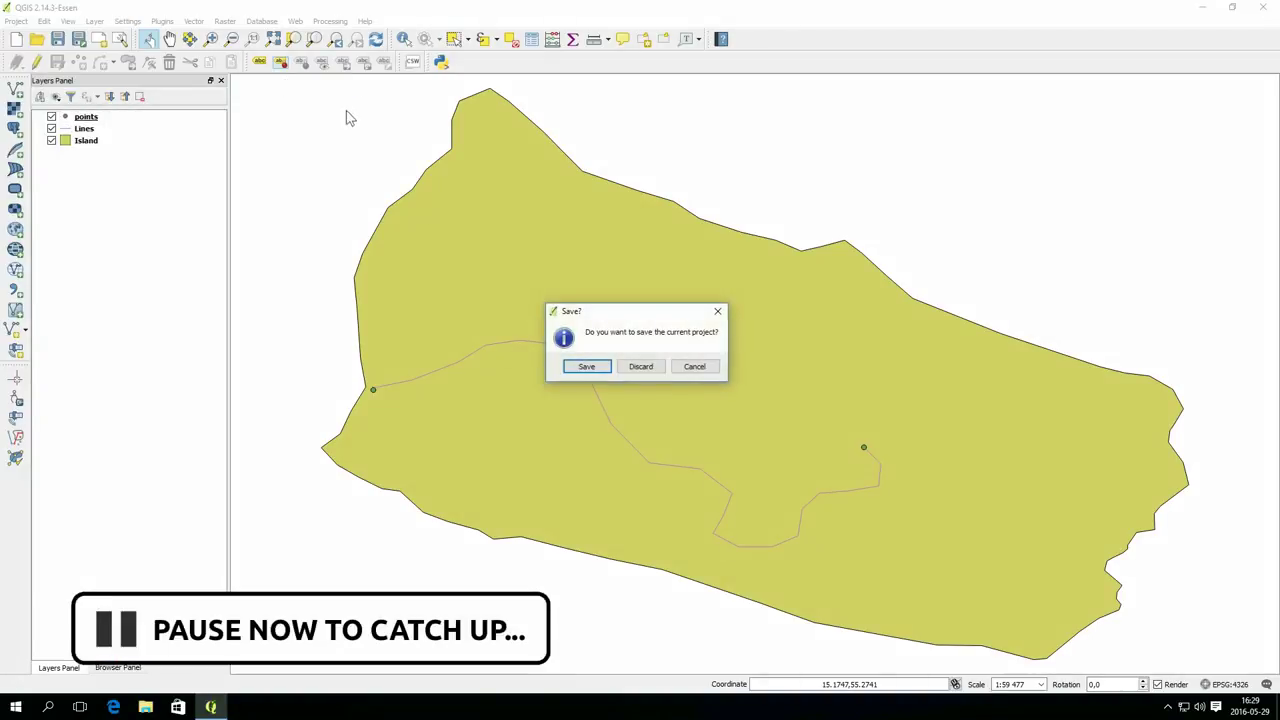
click(647, 370)
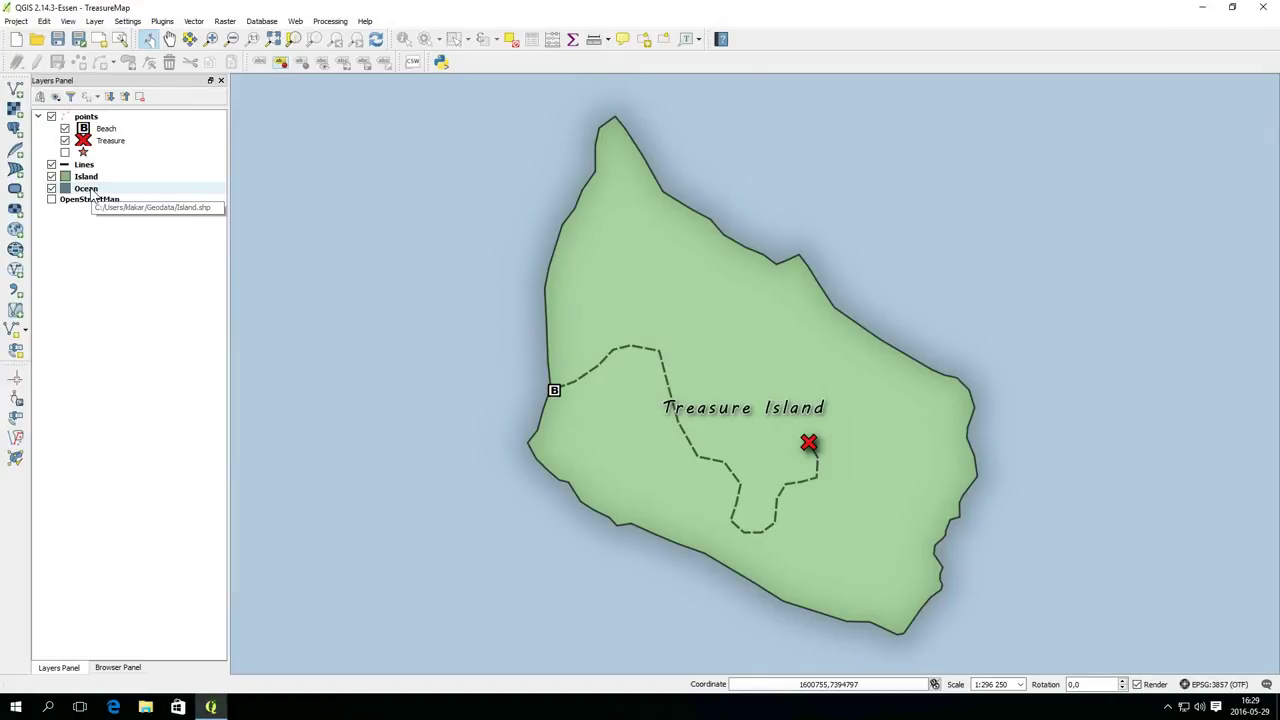
Step: Save the Ocean layer's style as a QGIS layer style file named ocean in the Geodata folder and accept the layer properties
click(89, 189)
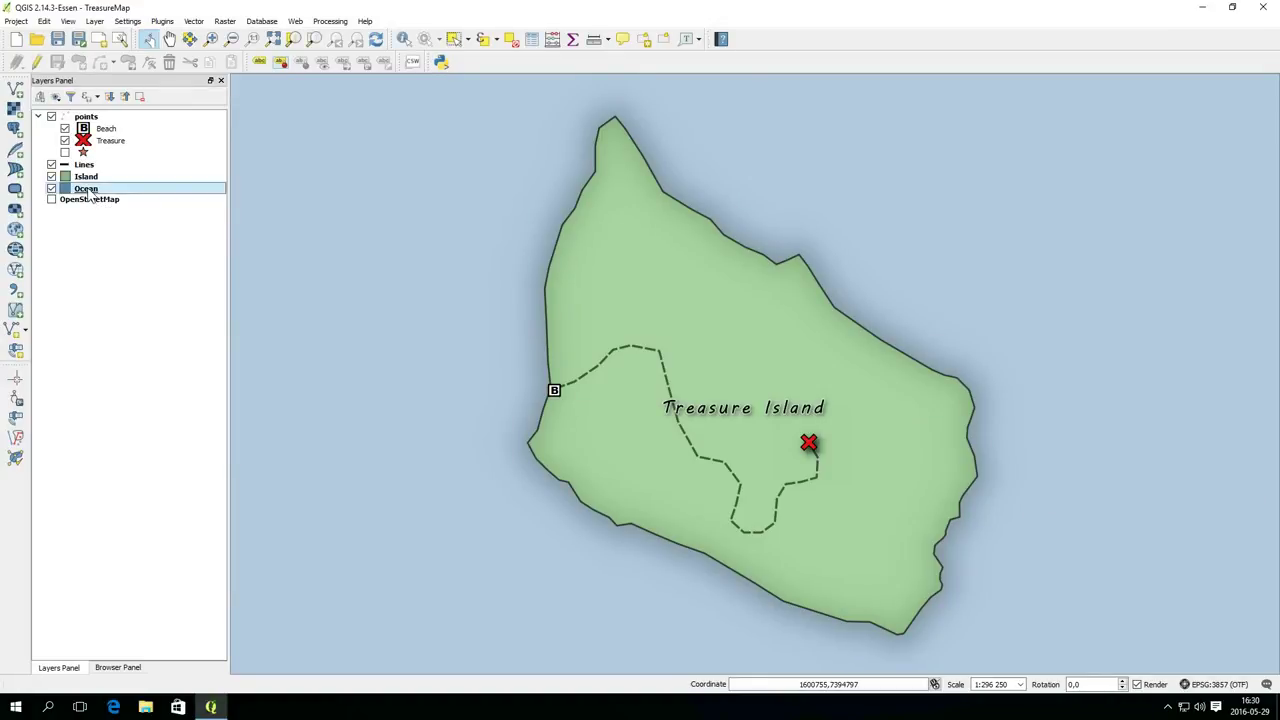
double_click(89, 190)
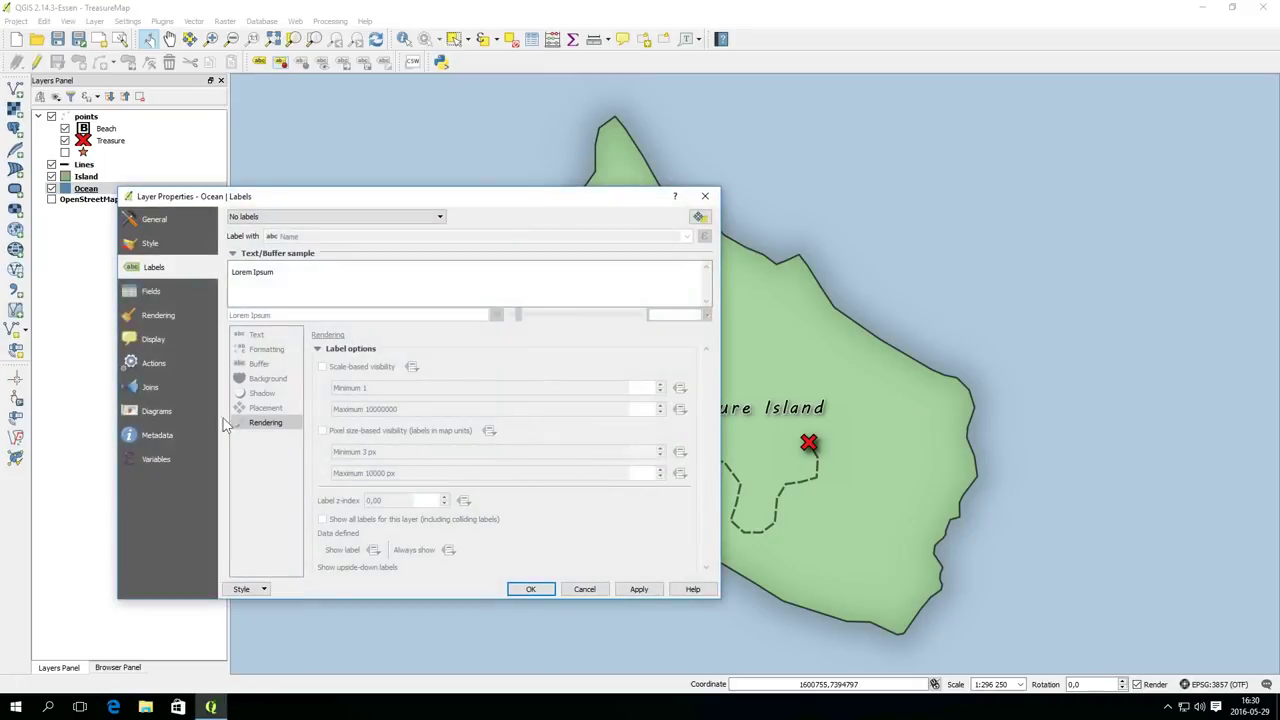
click(262, 588)
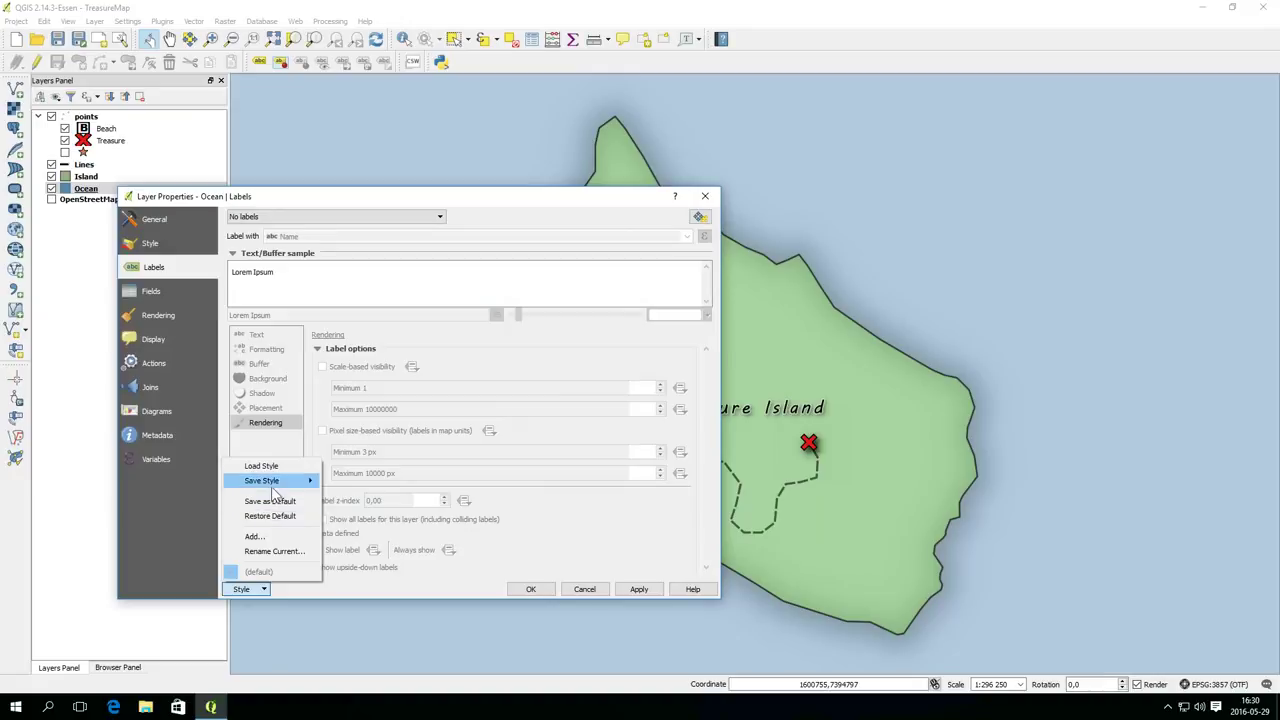
mouse_move(280, 482)
click(362, 486)
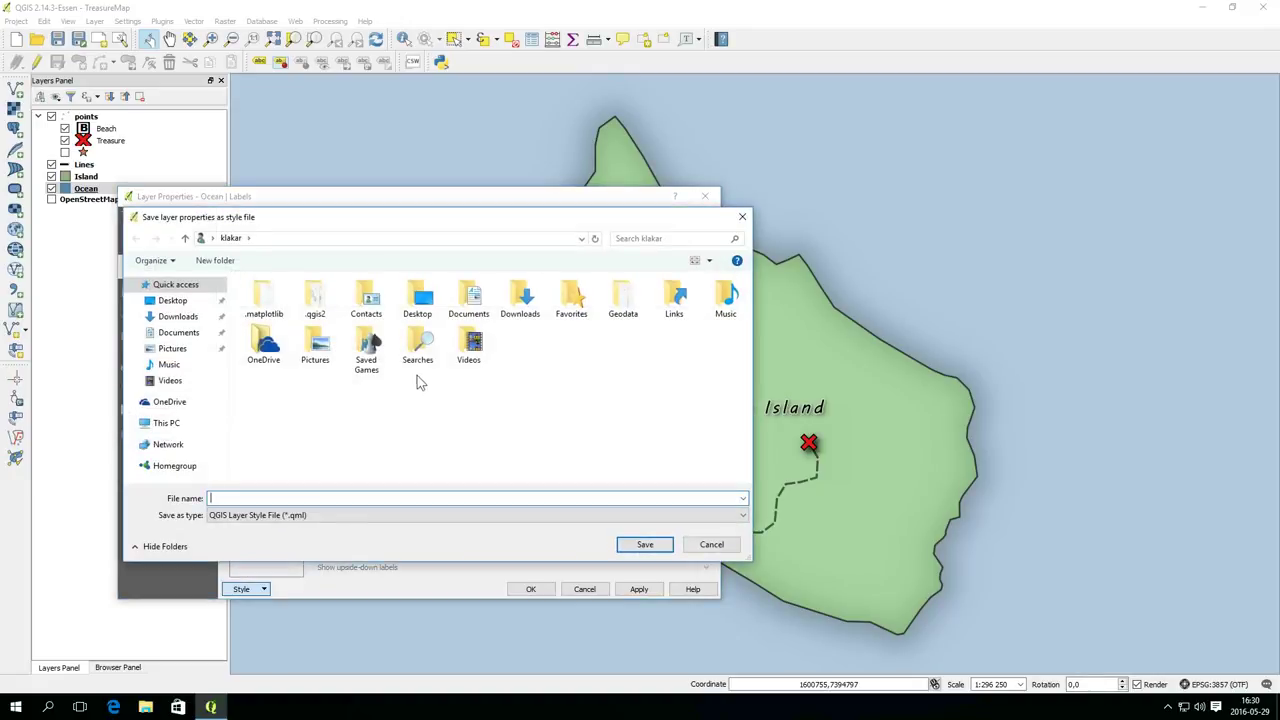
double_click(623, 300)
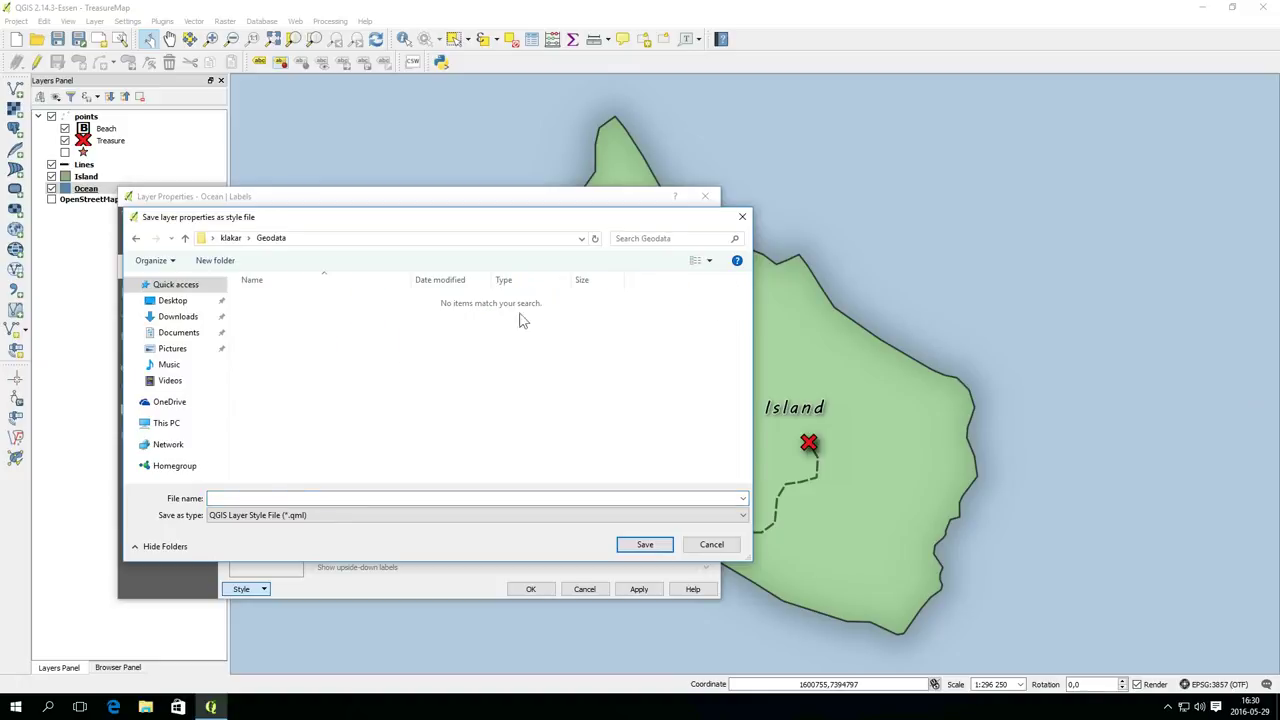
click(321, 500)
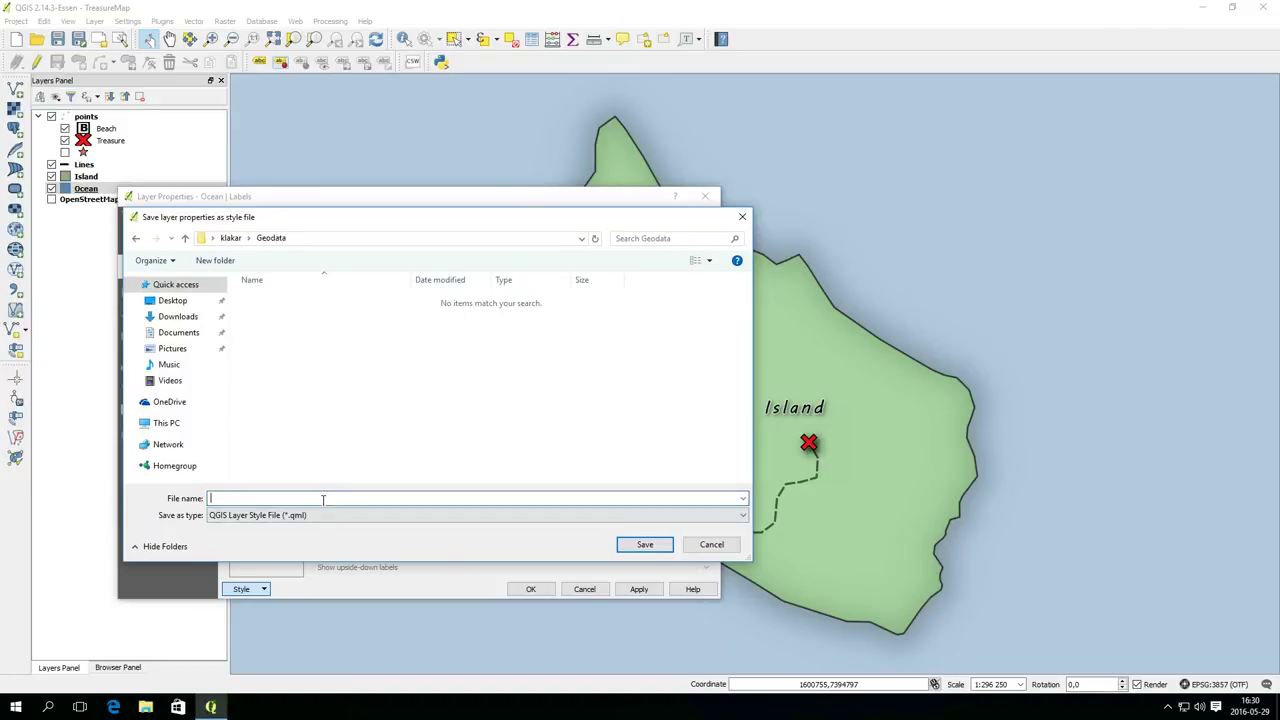
text(ocean)
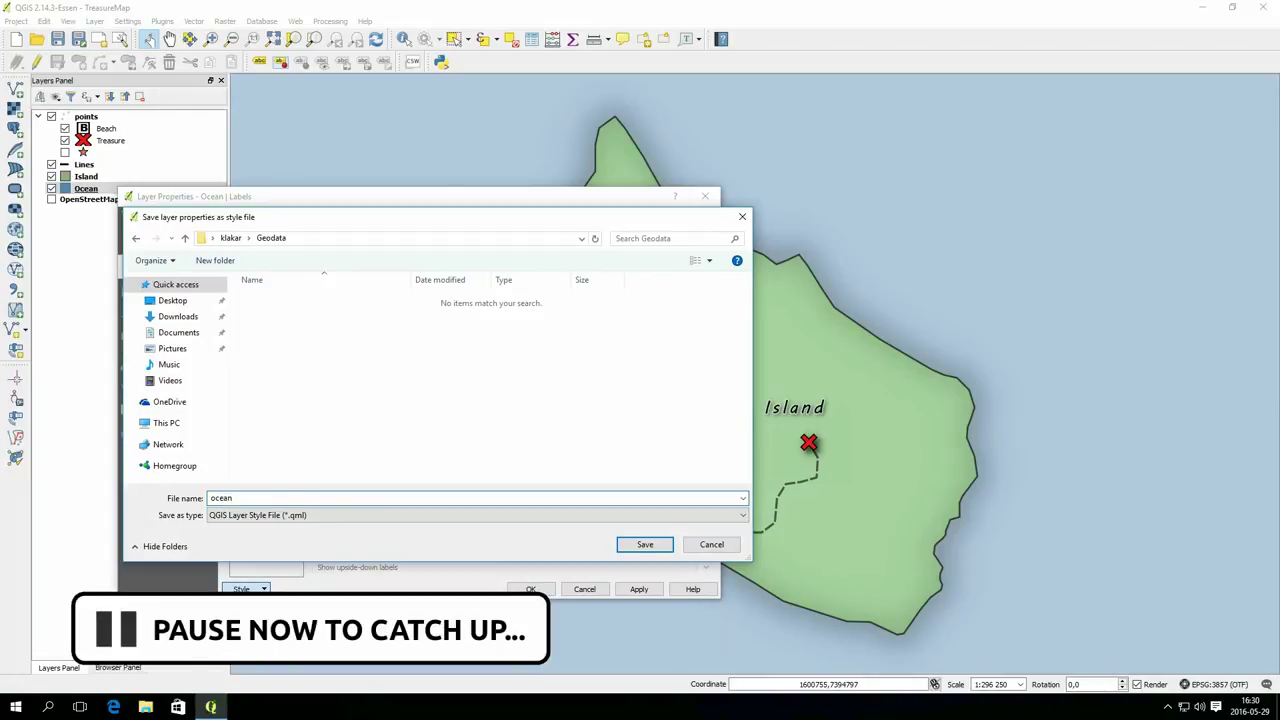
key(Return)
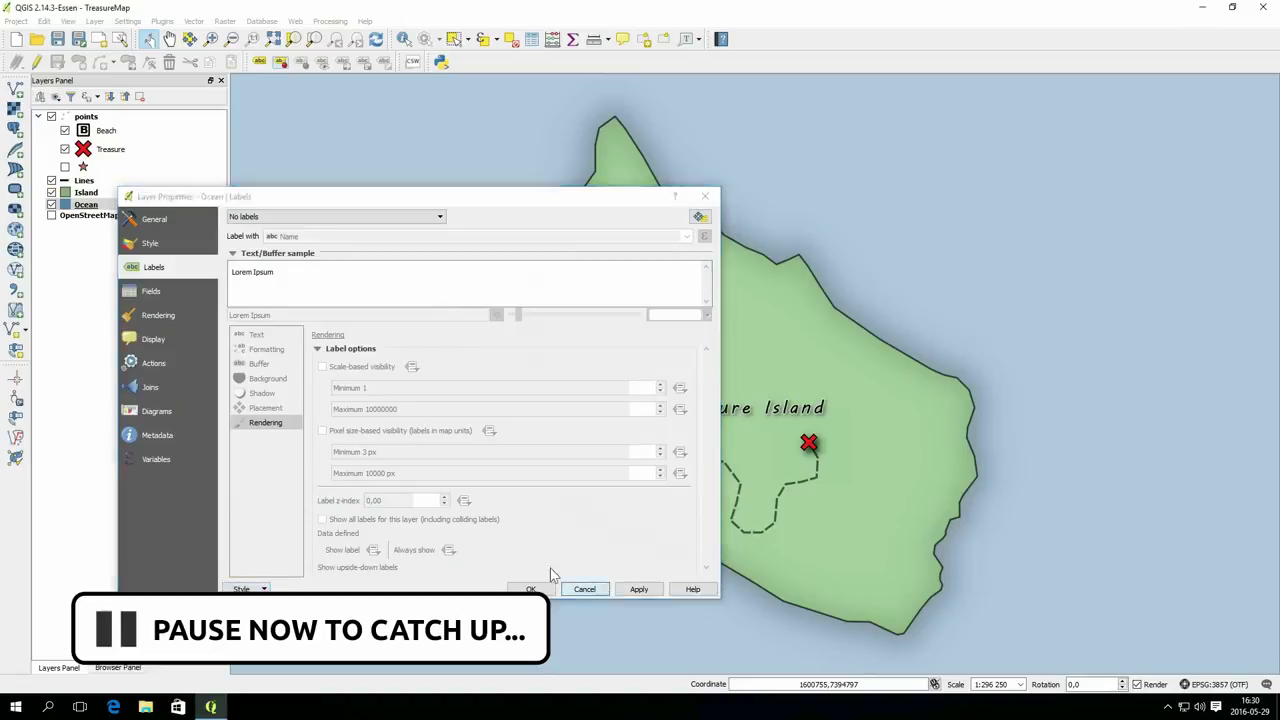
click(531, 589)
Step: Save the Island layer's style as its default and close the layer properties
click(91, 195)
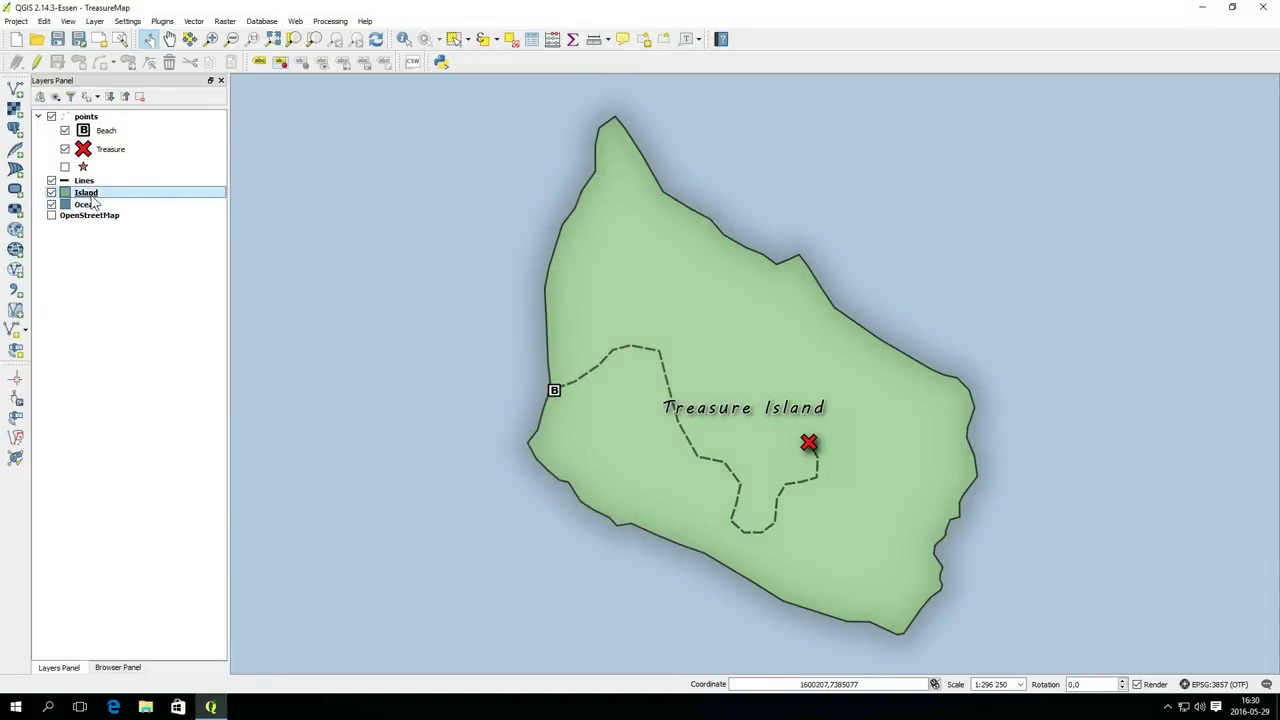
double_click(88, 193)
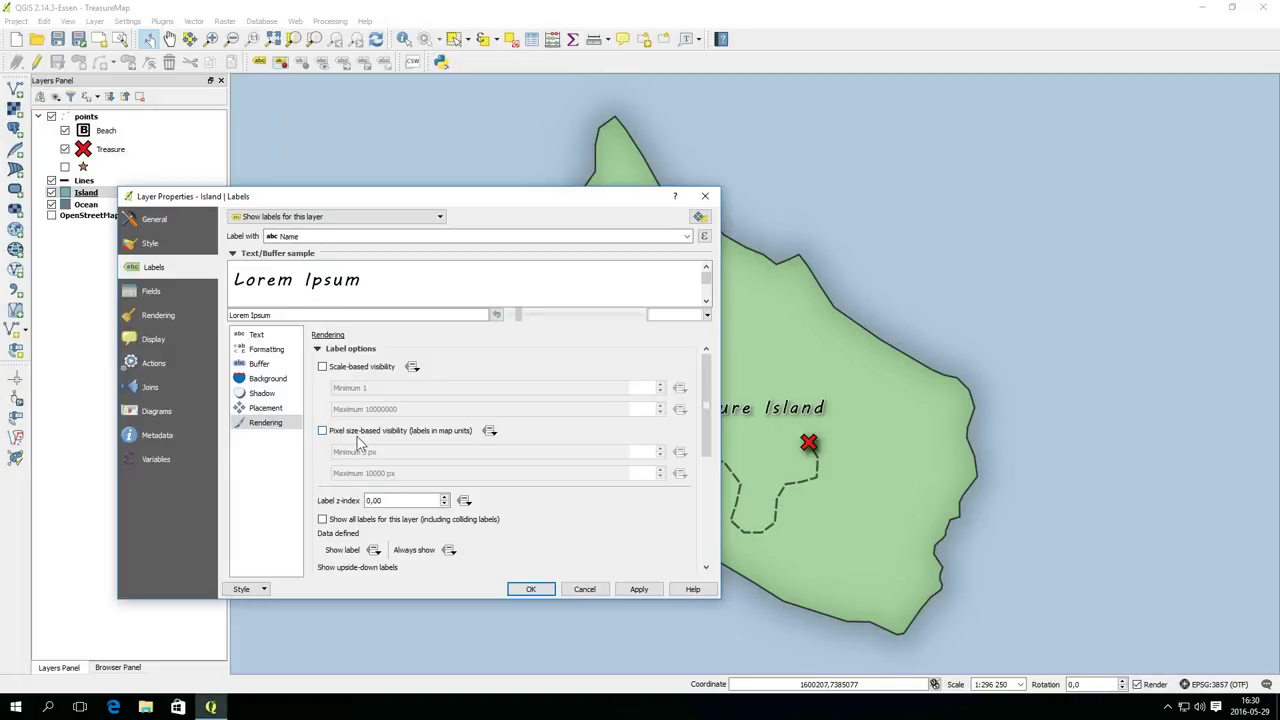
click(260, 589)
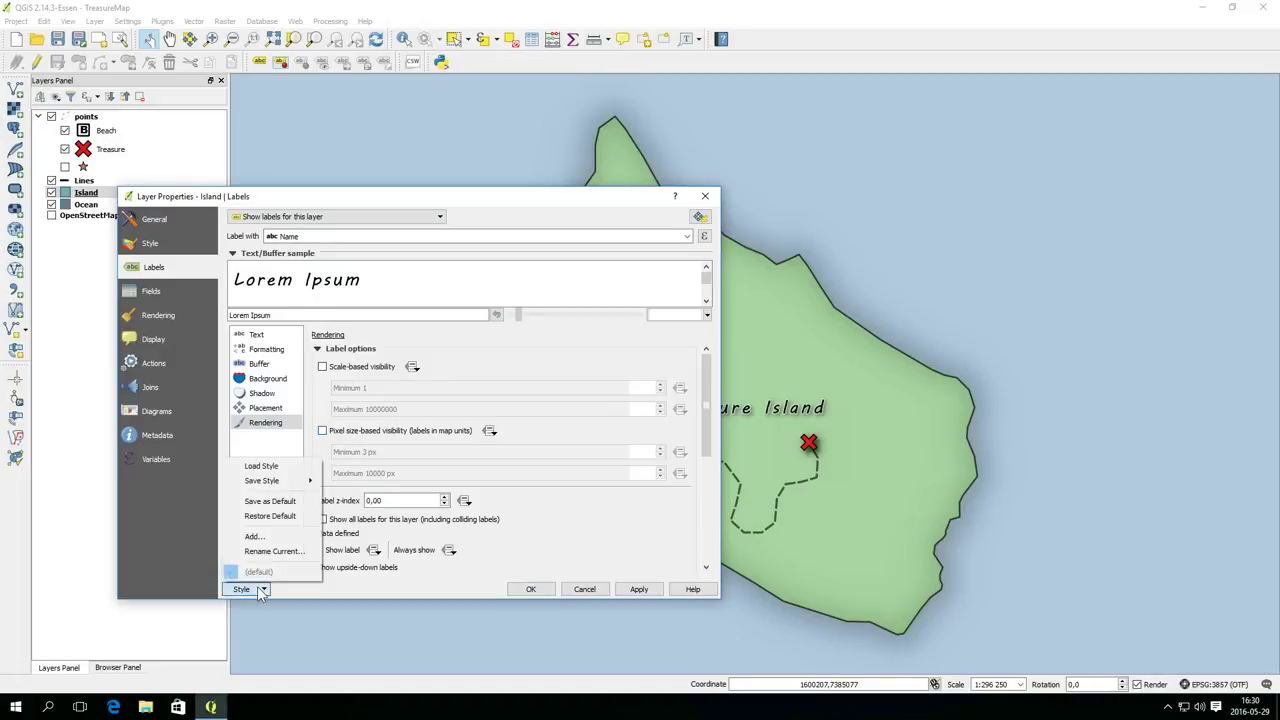
click(273, 505)
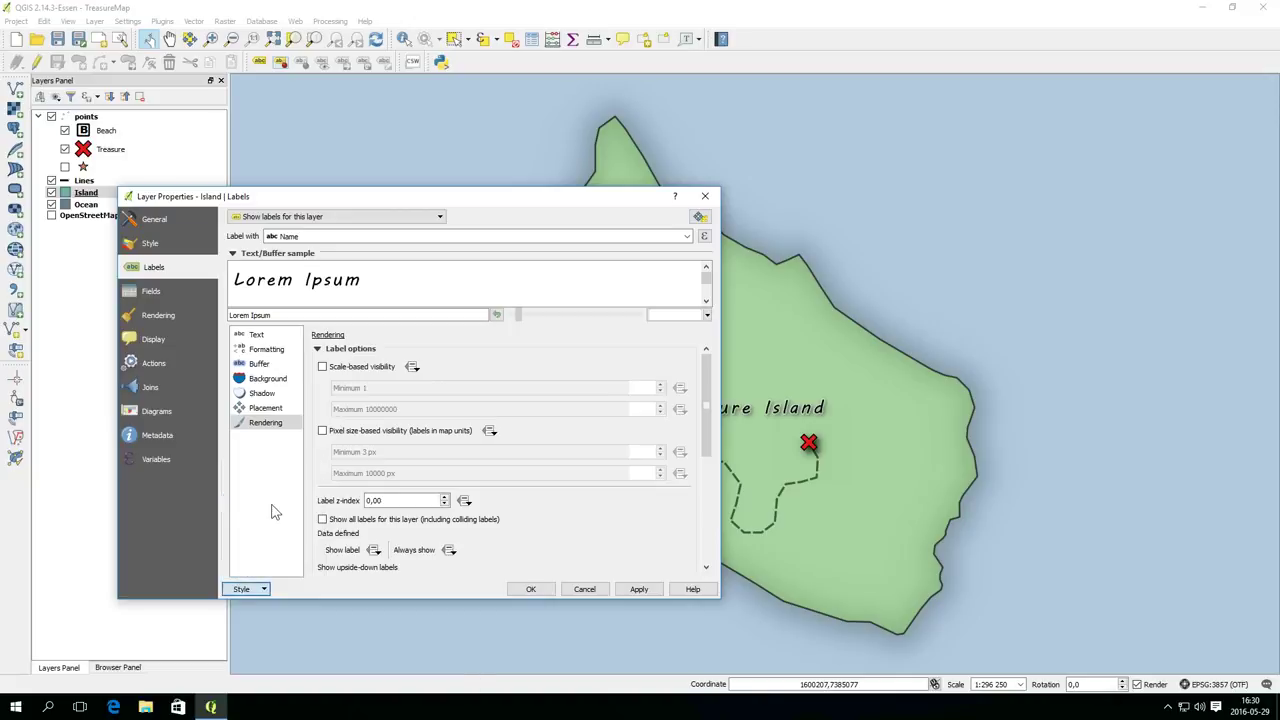
click(605, 592)
Step: Save the Lines layer's style as its default and close the layer properties
click(90, 180)
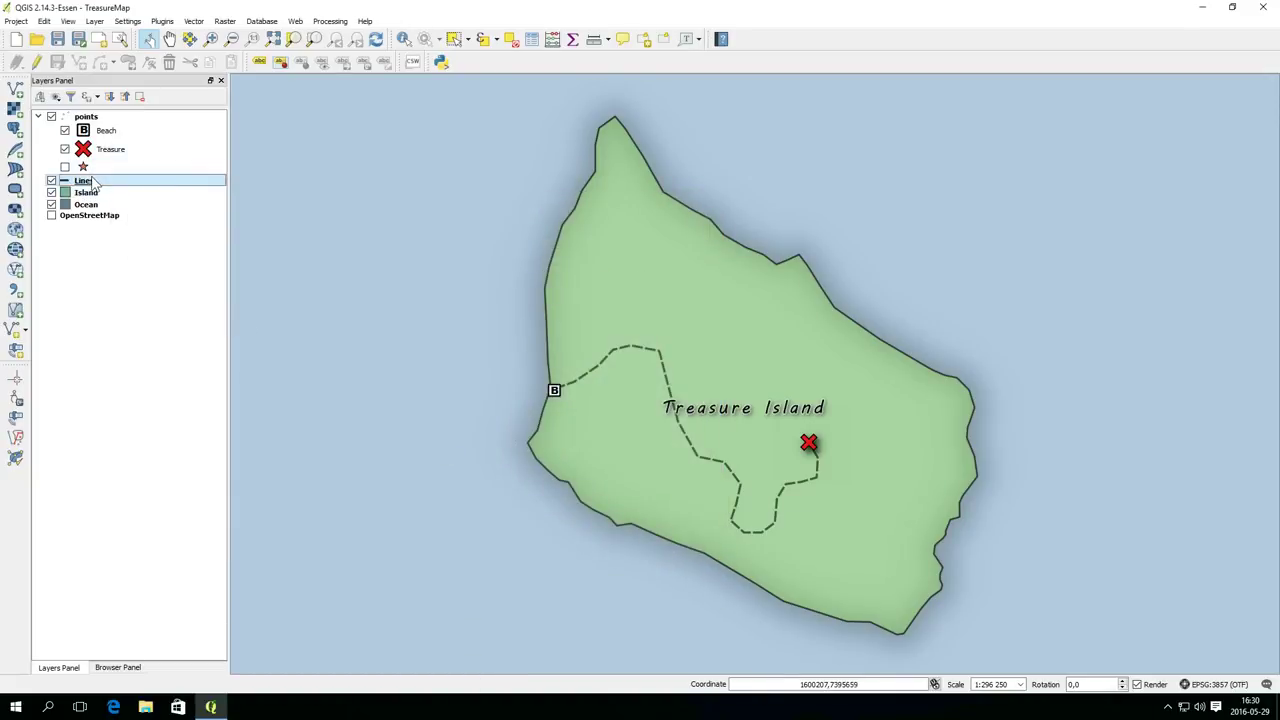
double_click(90, 180)
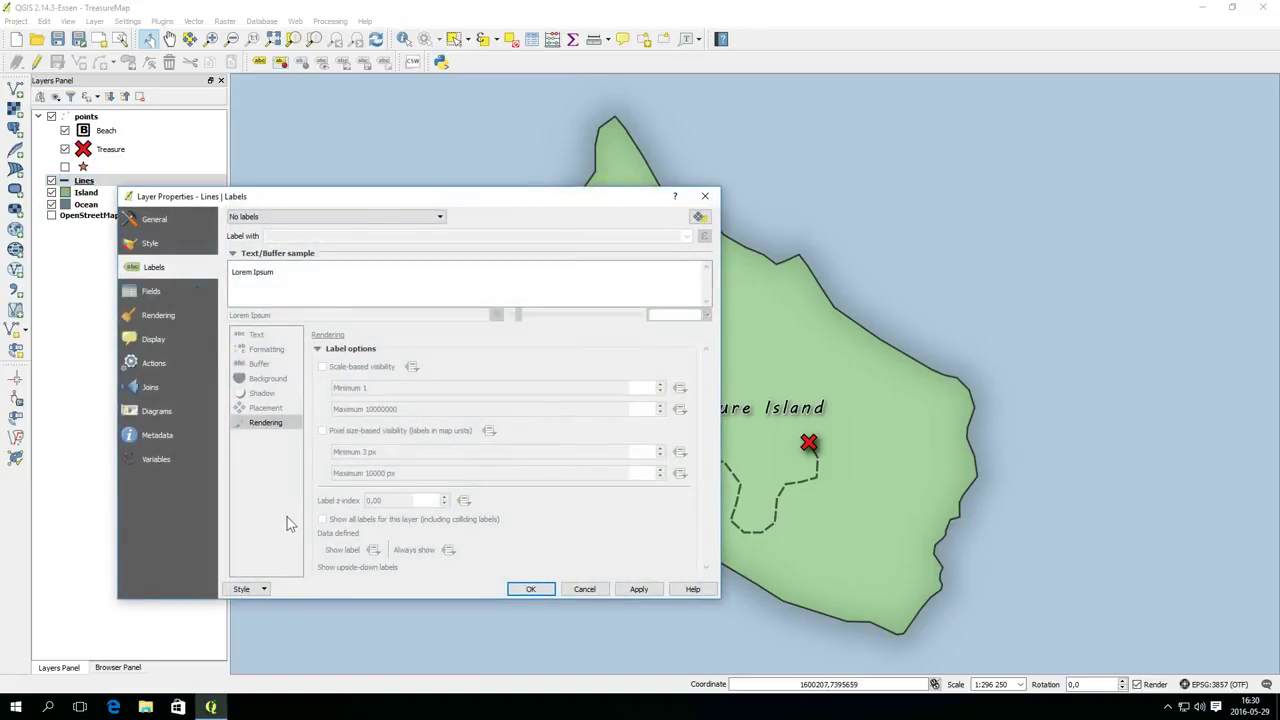
click(263, 588)
click(266, 504)
click(584, 588)
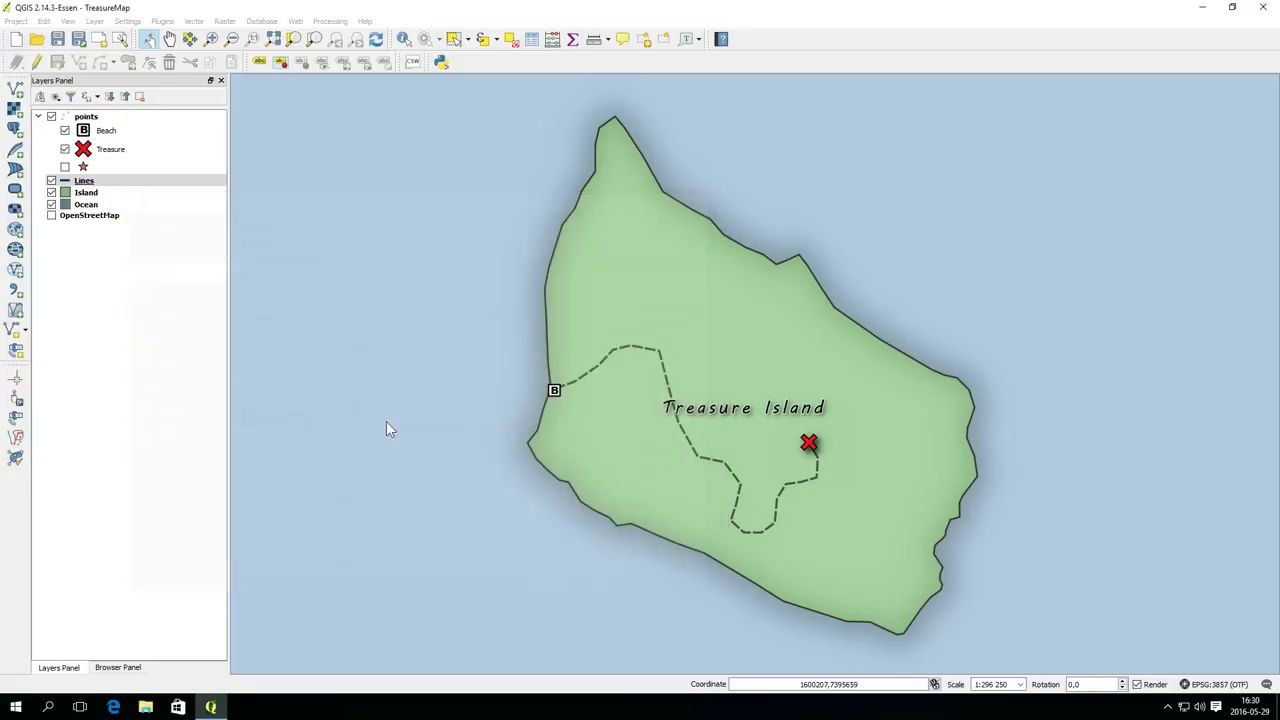
Step: Save the points layer's style as its default
double_click(88, 117)
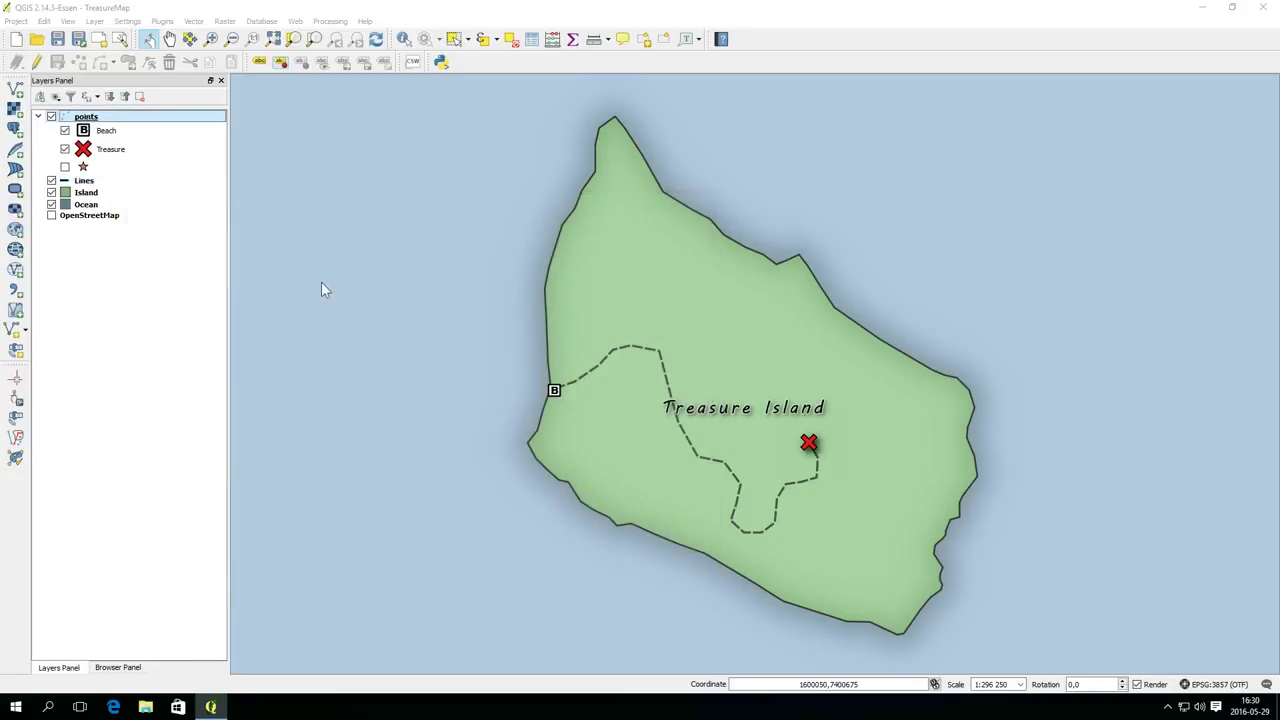
click(255, 588)
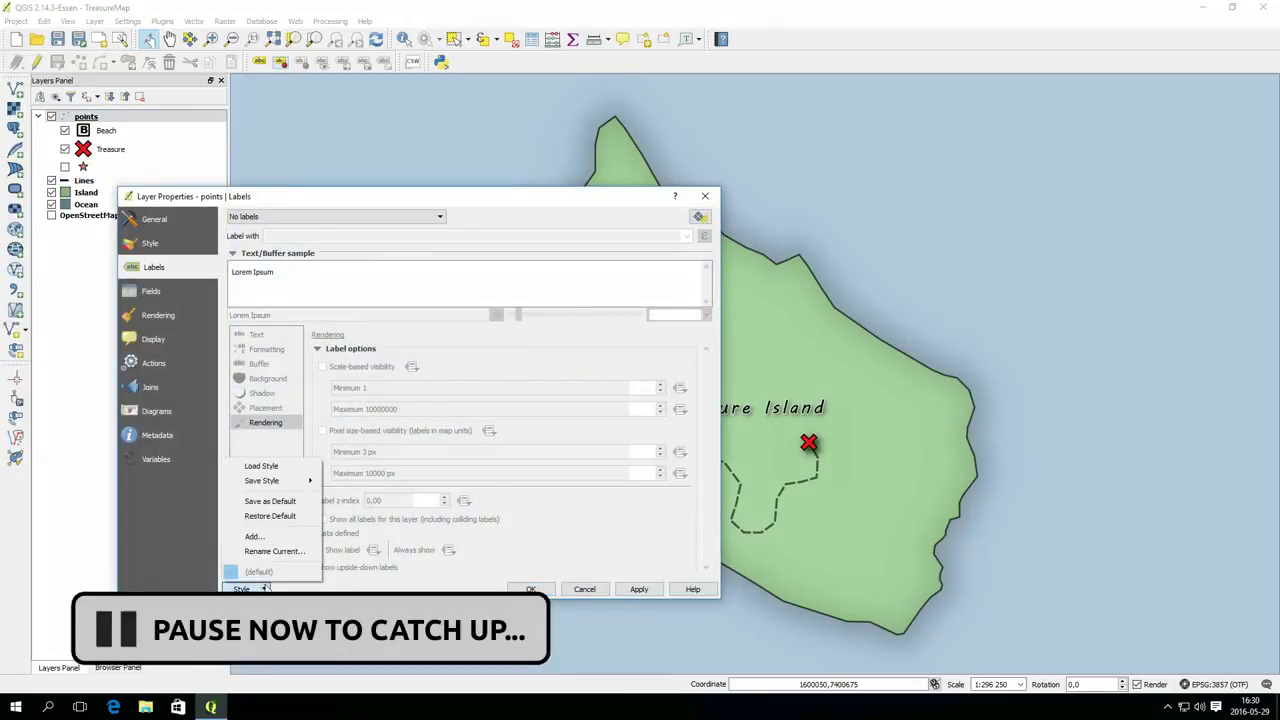
click(268, 511)
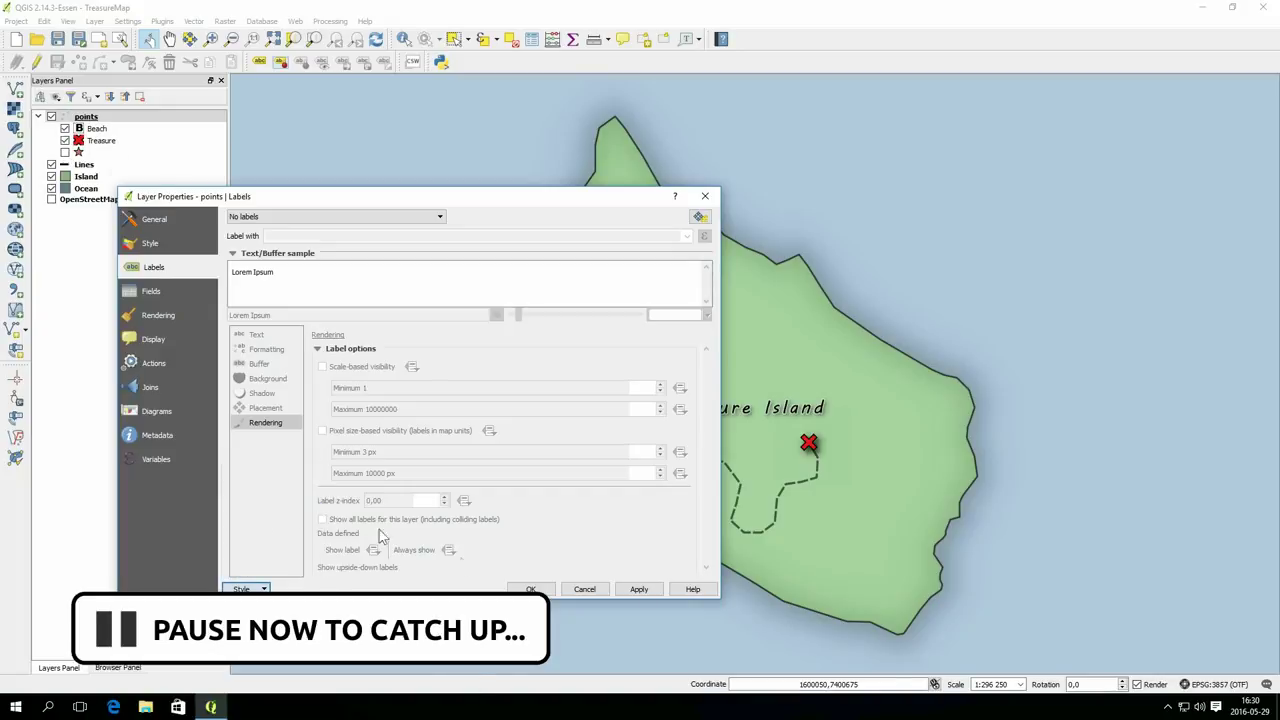
Step: Accept the points layer's properties and start a new project, discarding the unsaved changes
click(541, 587)
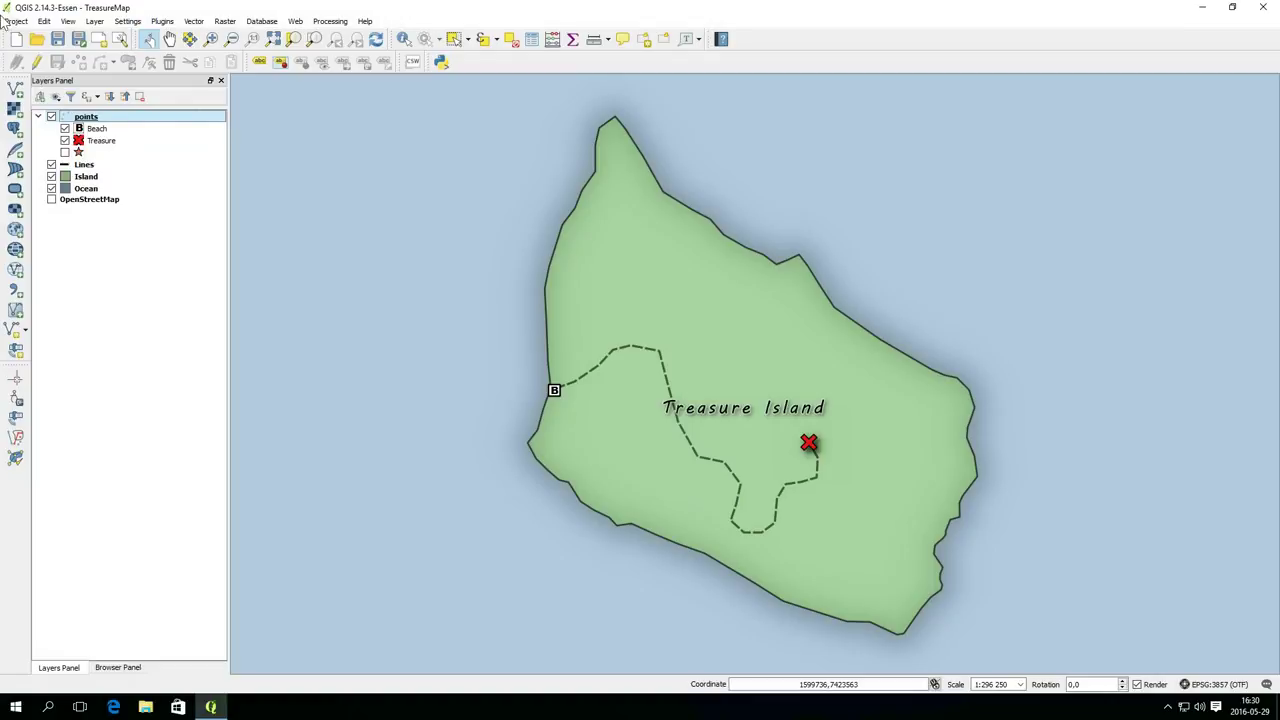
click(17, 40)
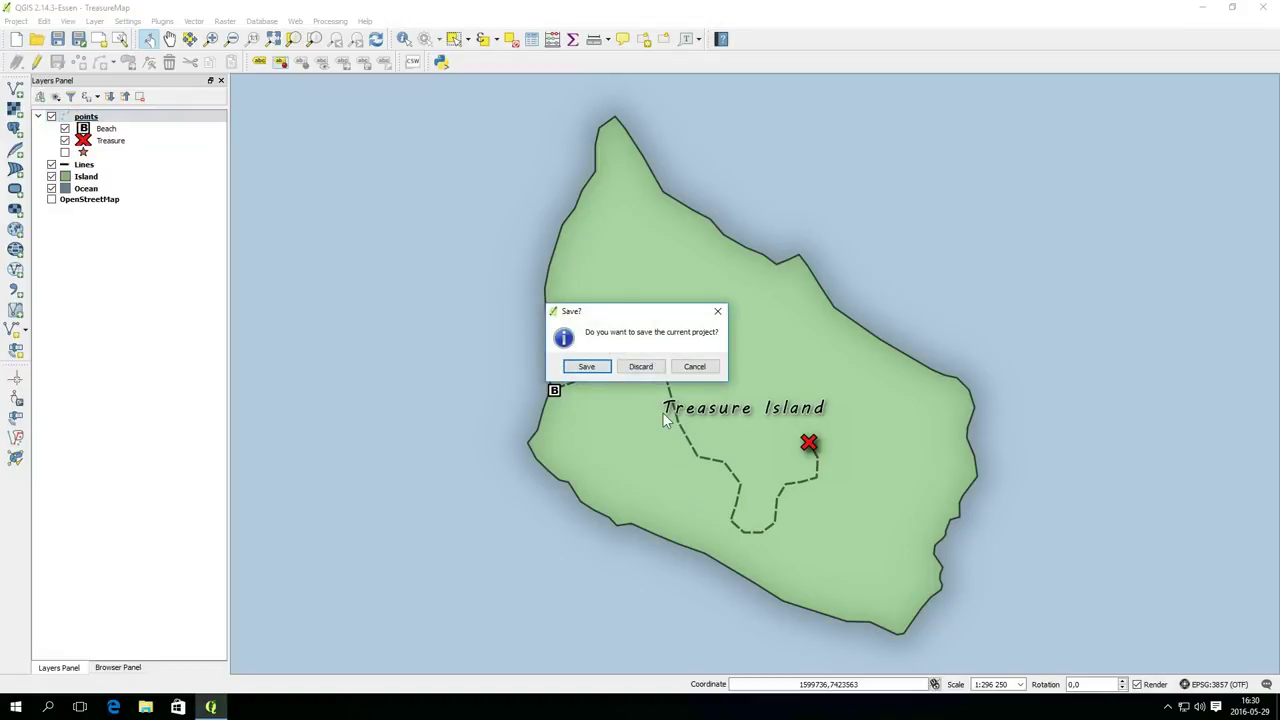
click(648, 368)
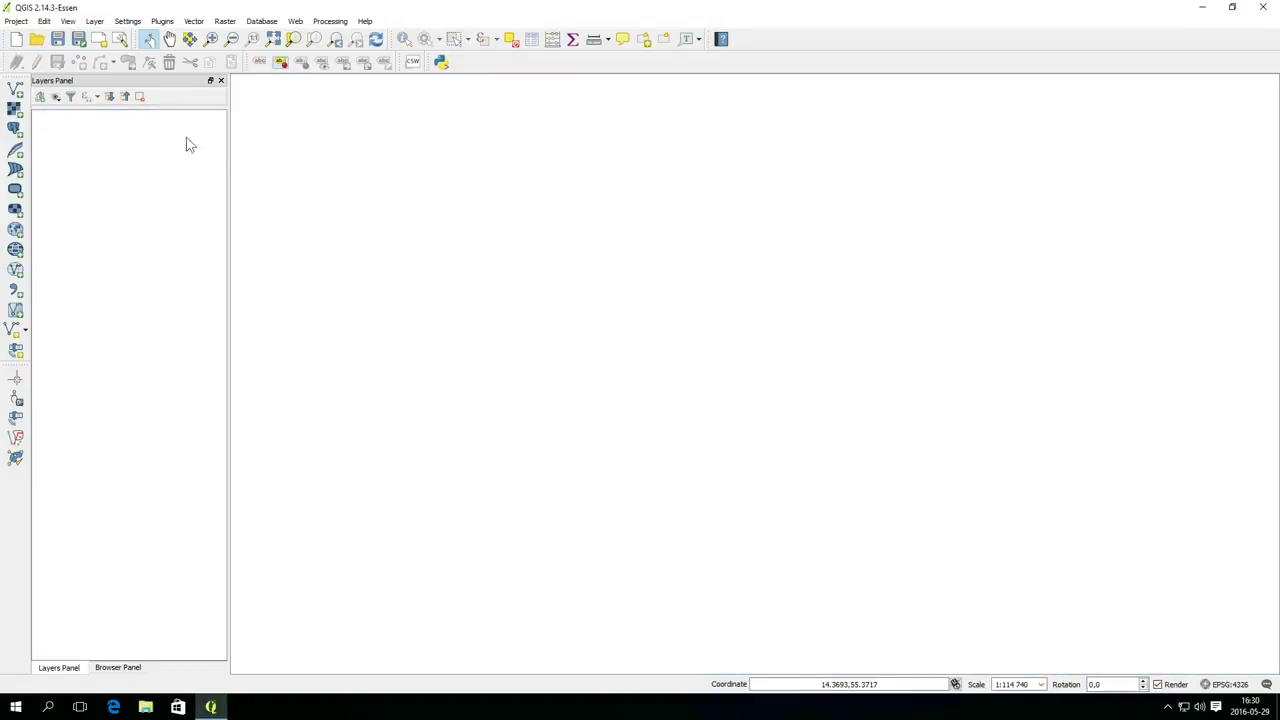
Step: Add the shapefiles Island.shp, Lines.shp and points.shp from the Geodata folder as vector layers
click(16, 89)
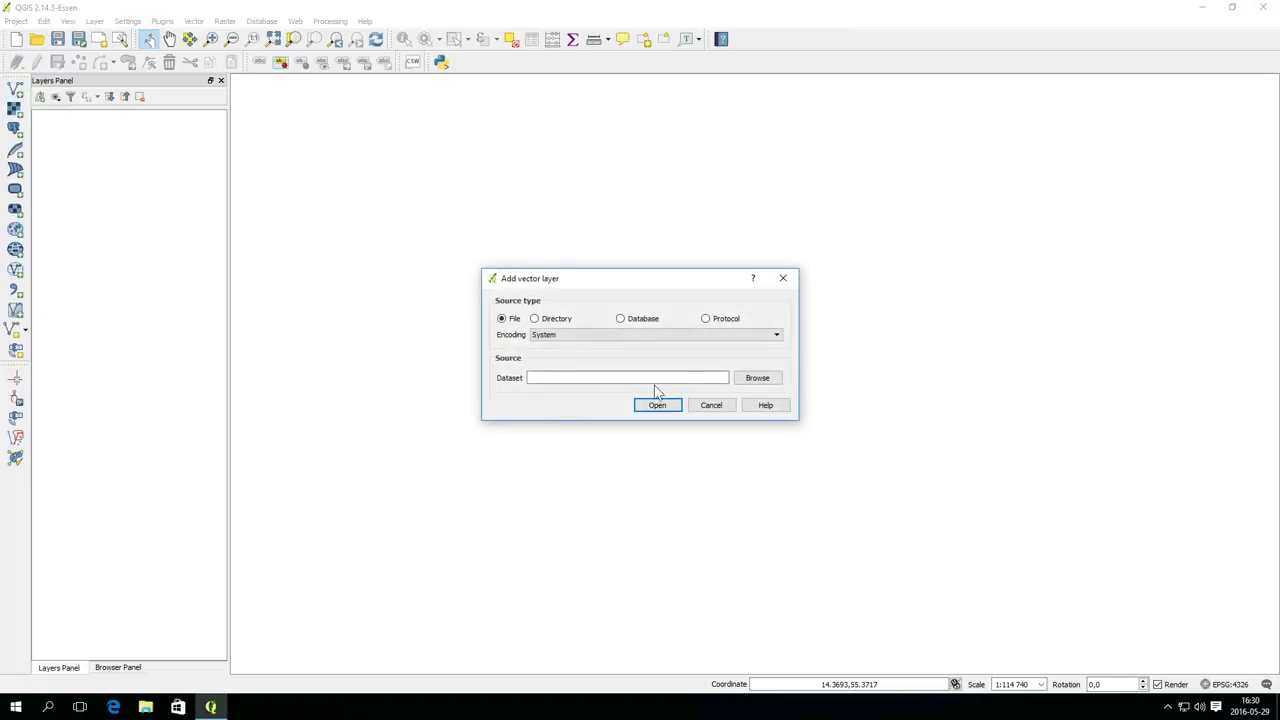
click(760, 380)
drag(683, 459, 614, 364)
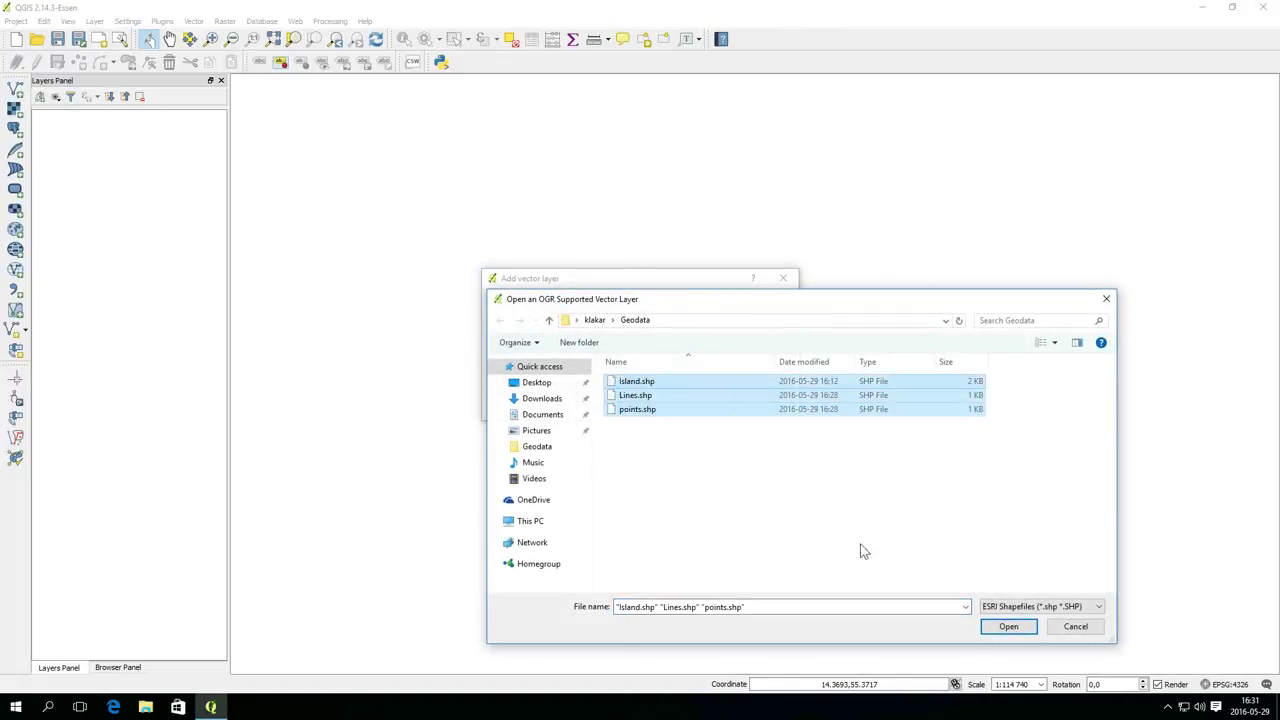
click(1018, 630)
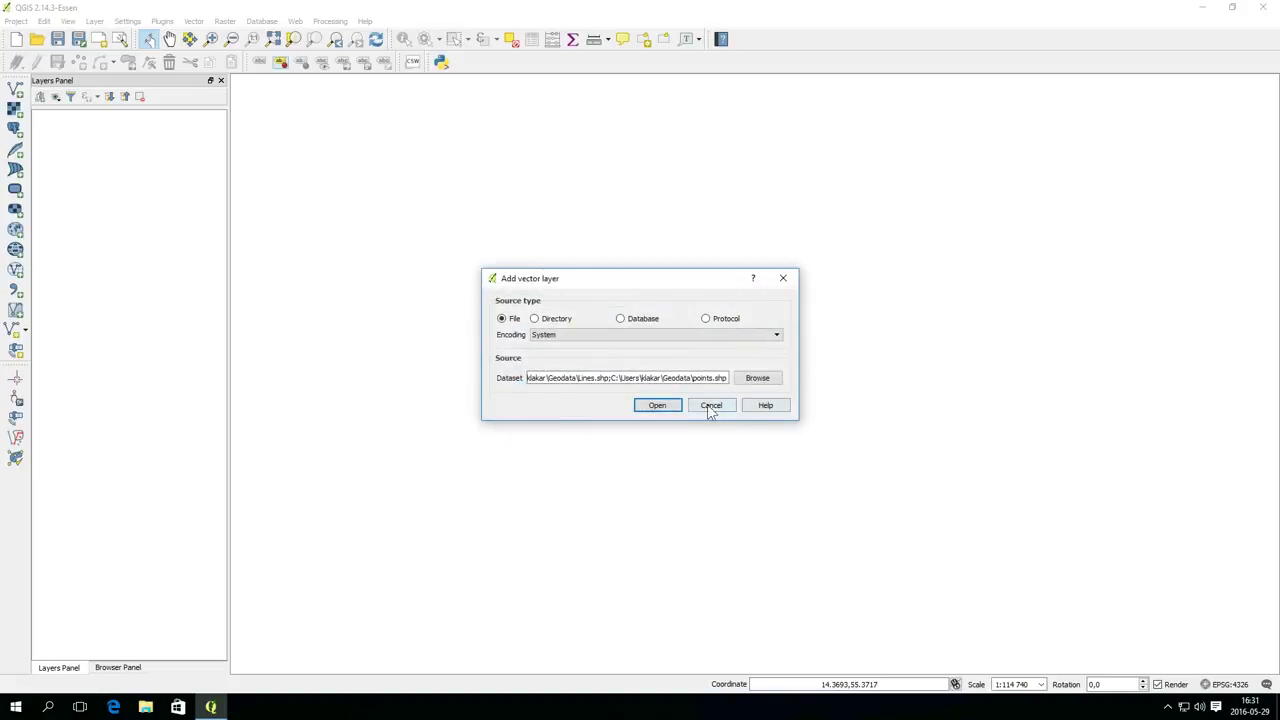
click(672, 407)
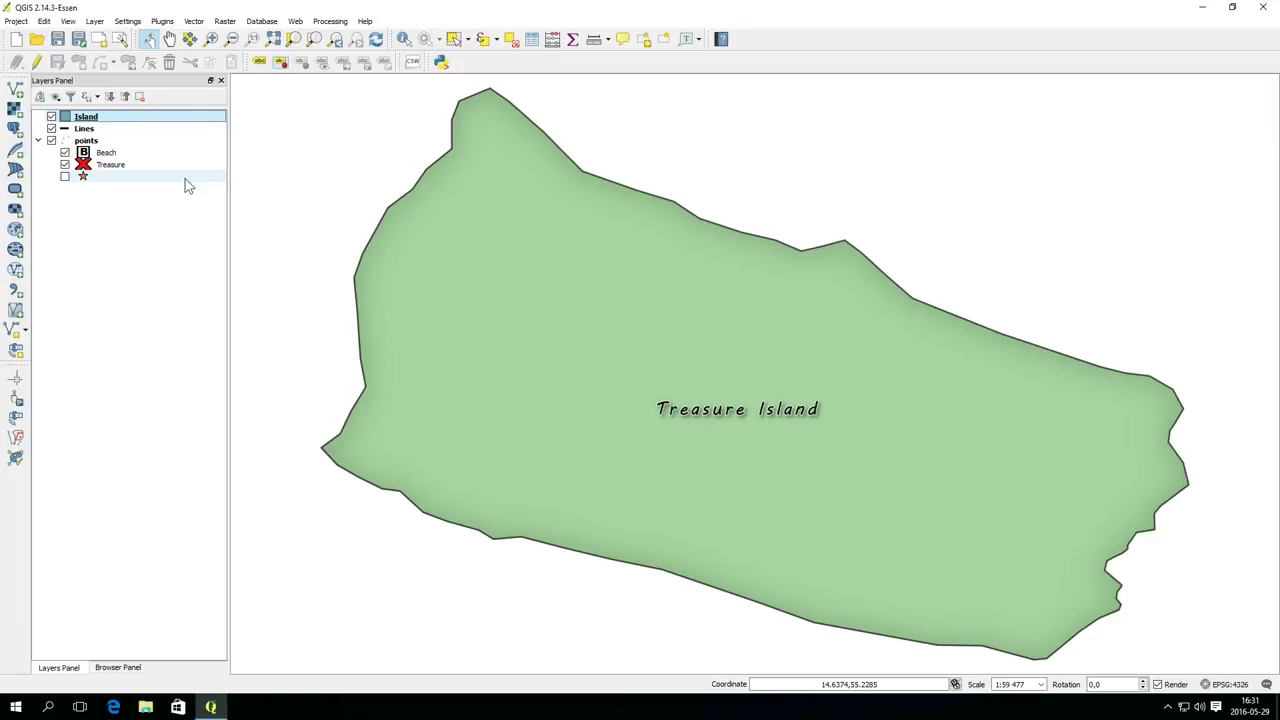
Step: Move the Island layer below the points layer and duplicate it
mouse_move(149, 124)
mouse_down()
mouse_move(134, 344)
mouse_move(137, 315)
mouse_up()
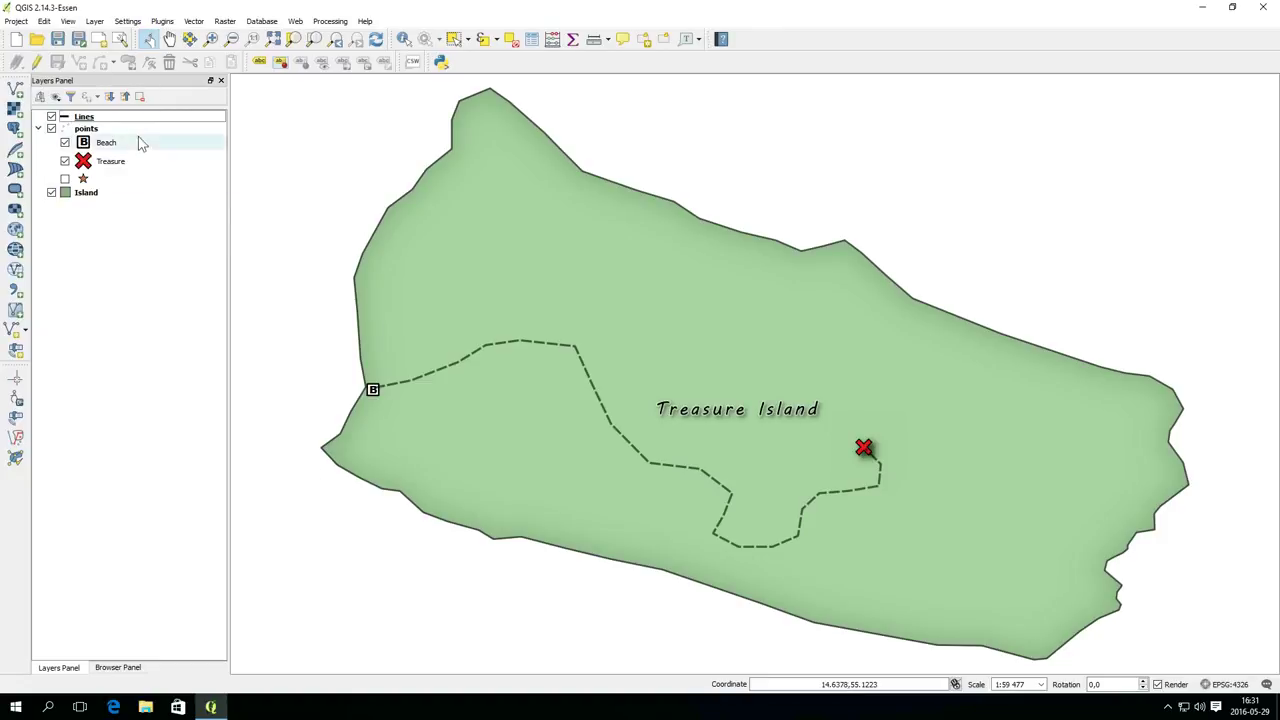
right_click(143, 194)
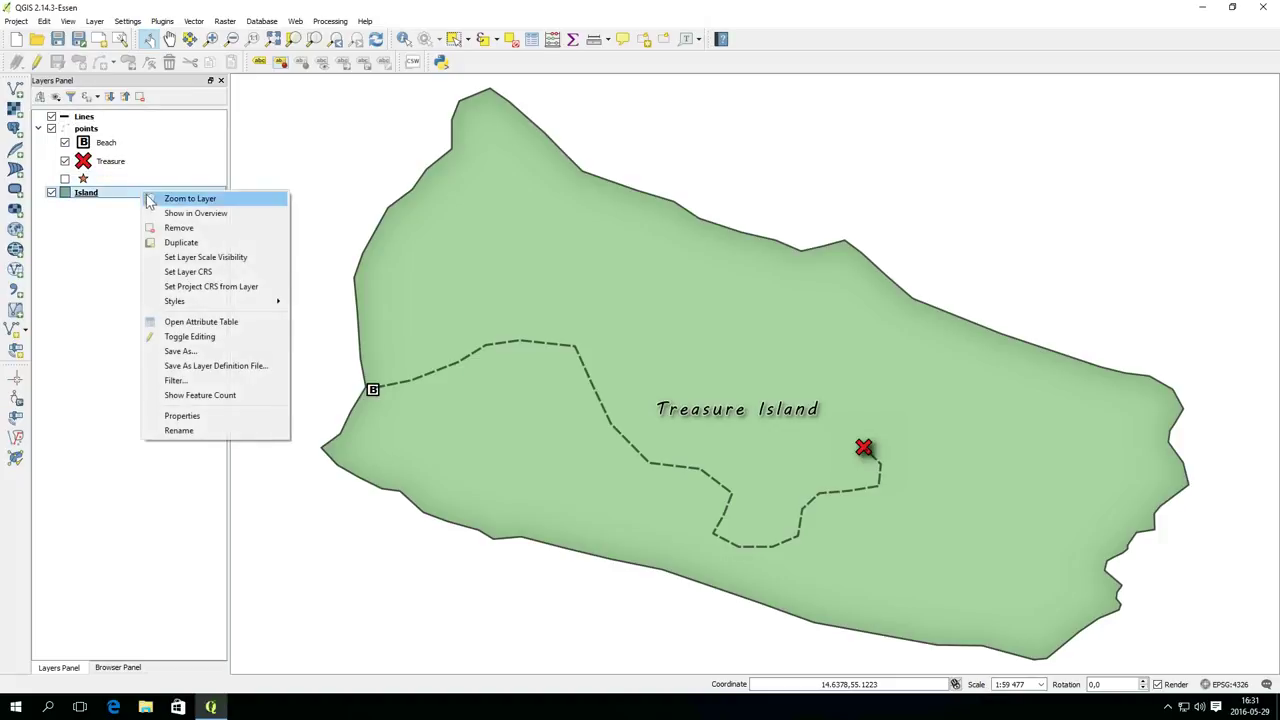
click(178, 242)
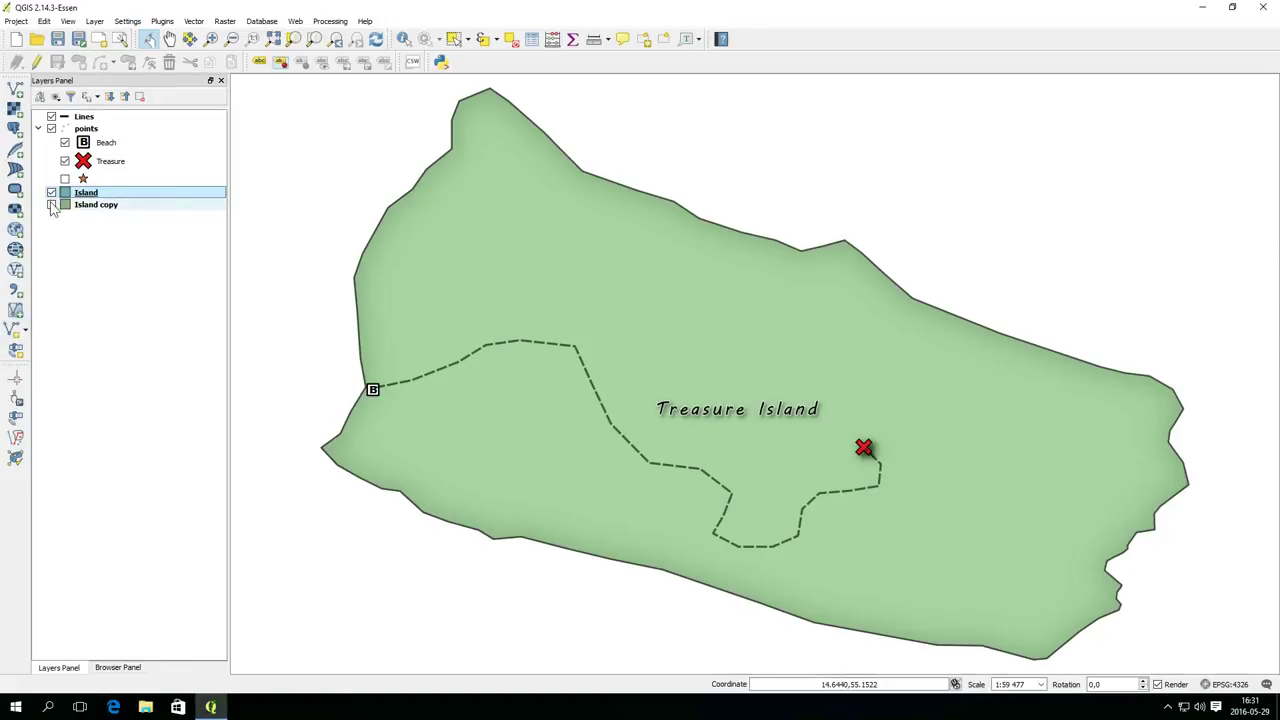
Step: Make the Island copy layer visible and apply the style file ocean.qml from the Geodata folder to it
double_click(96, 204)
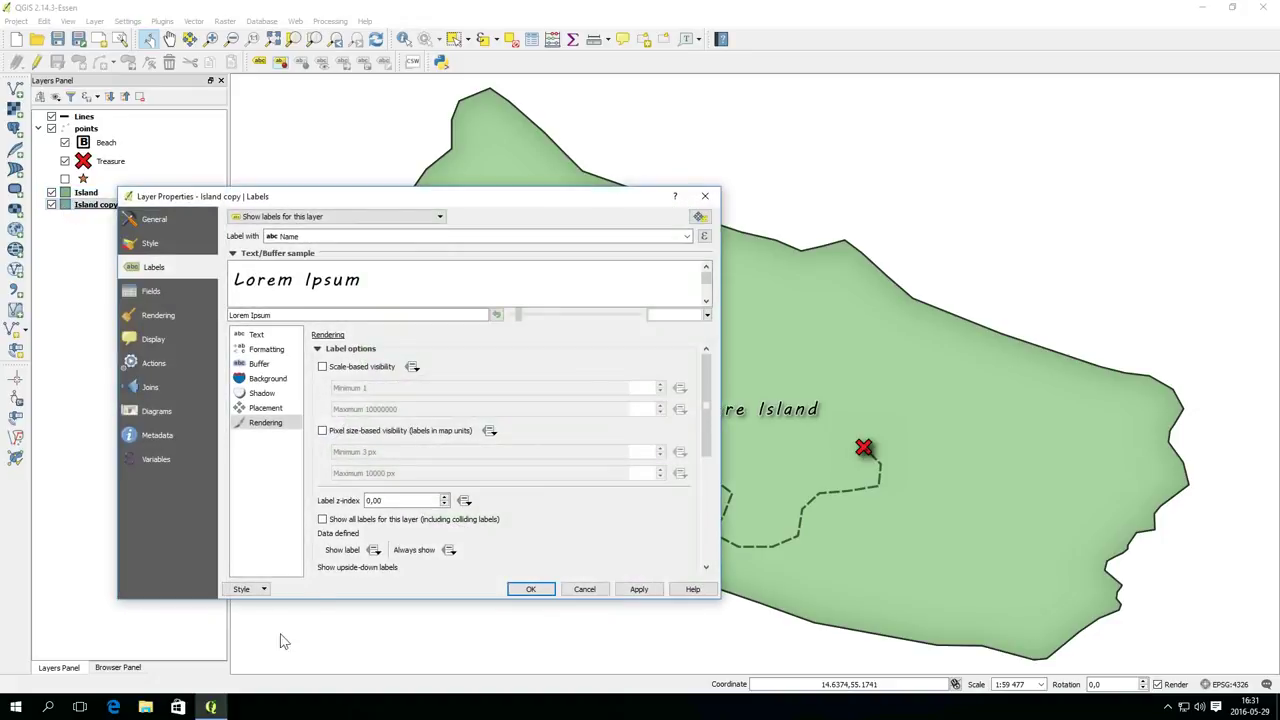
click(262, 589)
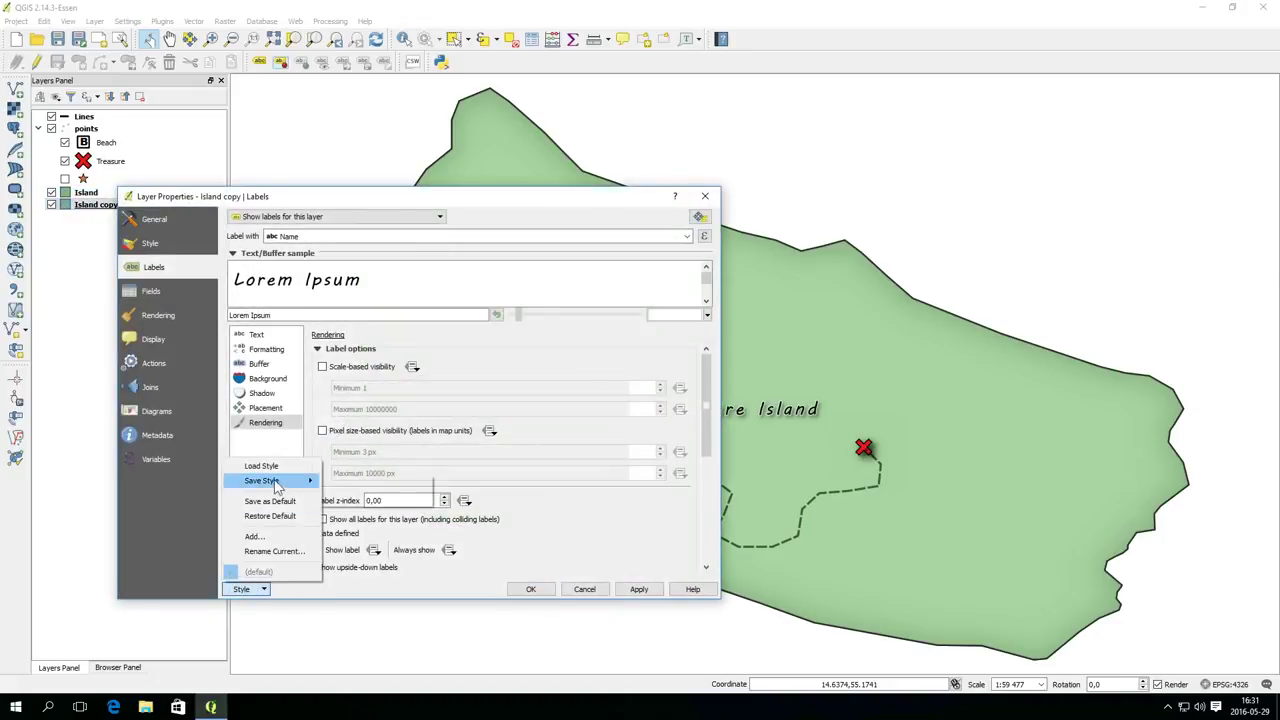
click(272, 468)
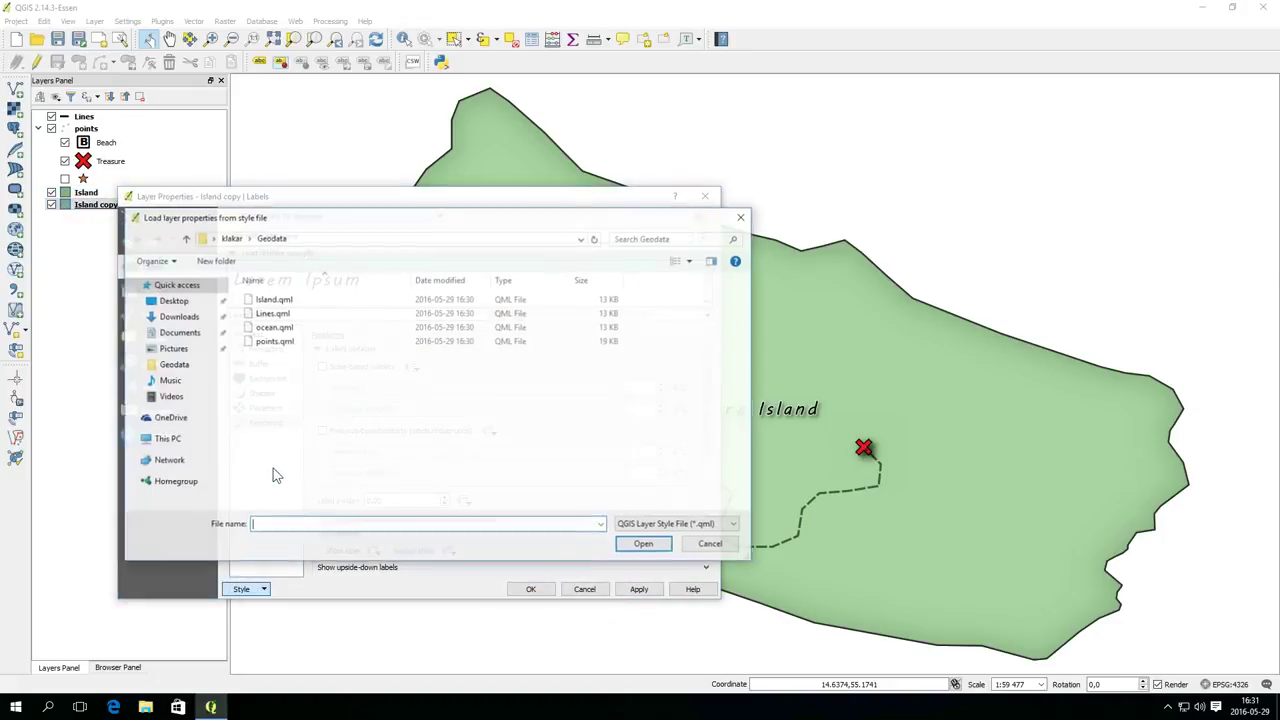
click(274, 328)
click(650, 543)
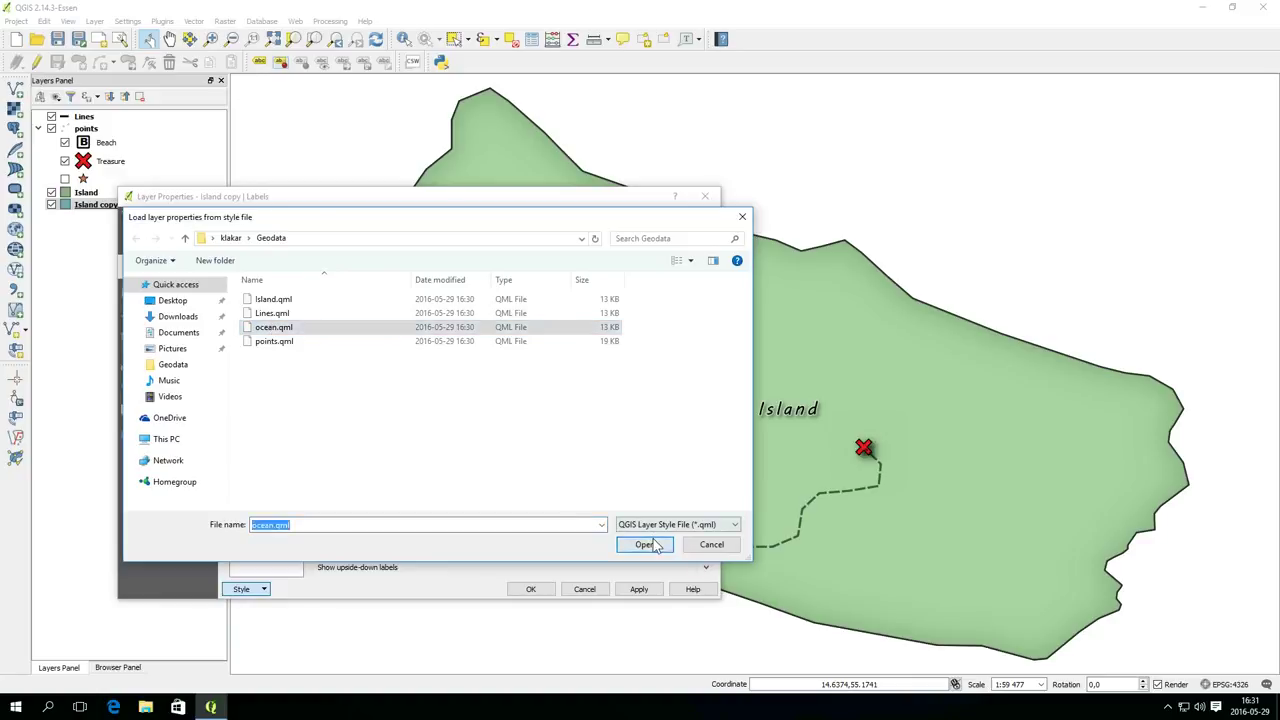
click(529, 589)
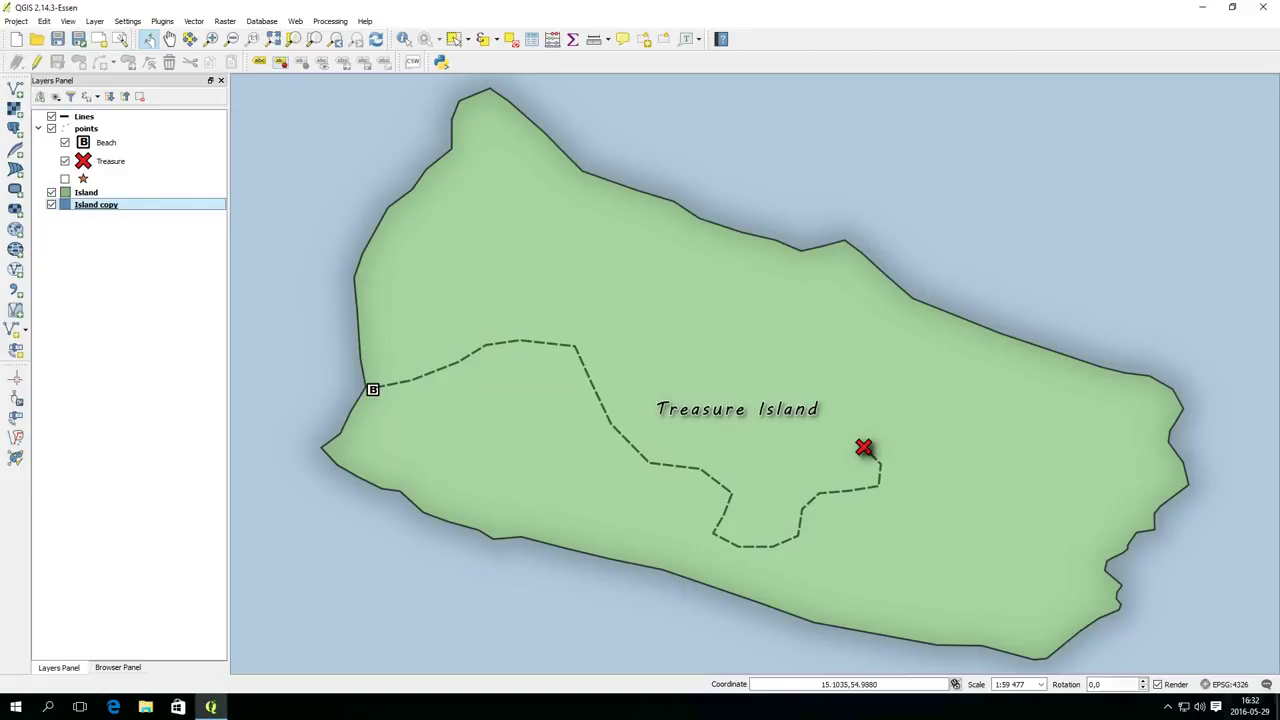
Step: Enable on-the-fly CRS transformation and set the project's coordinate reference system to WGS 84 / Pseudo Mercator (EPSG:3857)
click(1236, 685)
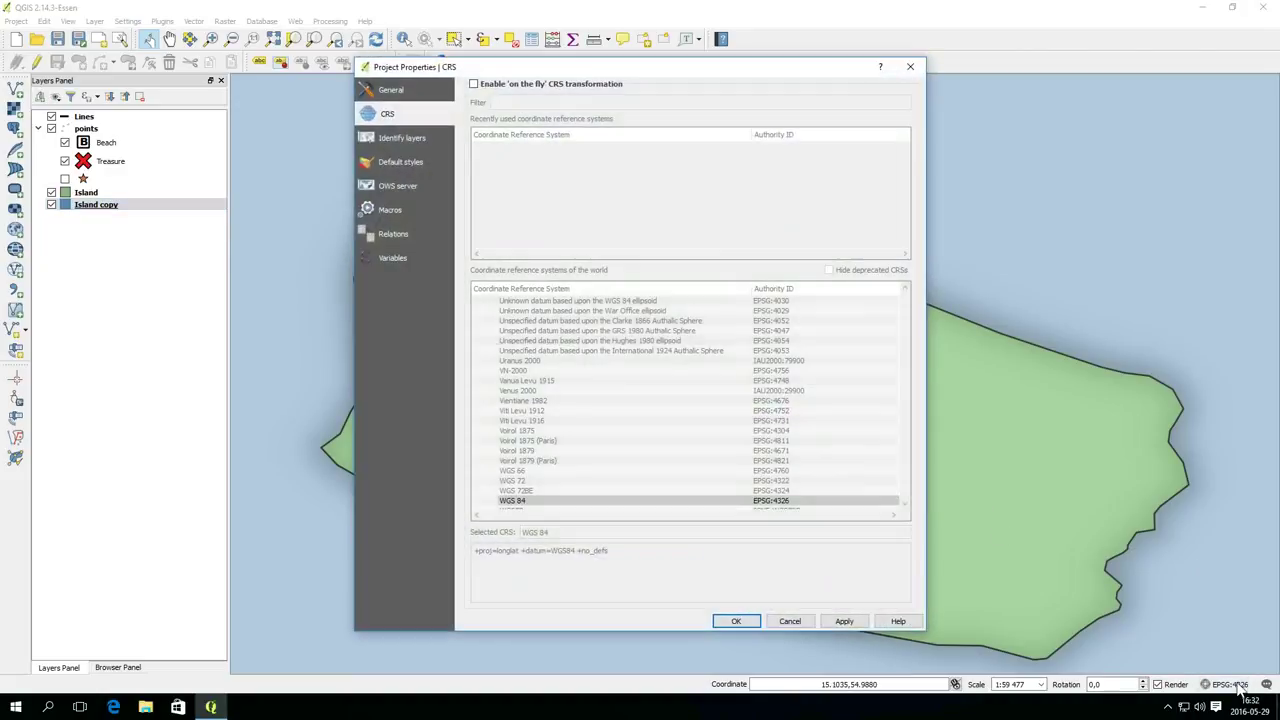
click(510, 86)
click(555, 104)
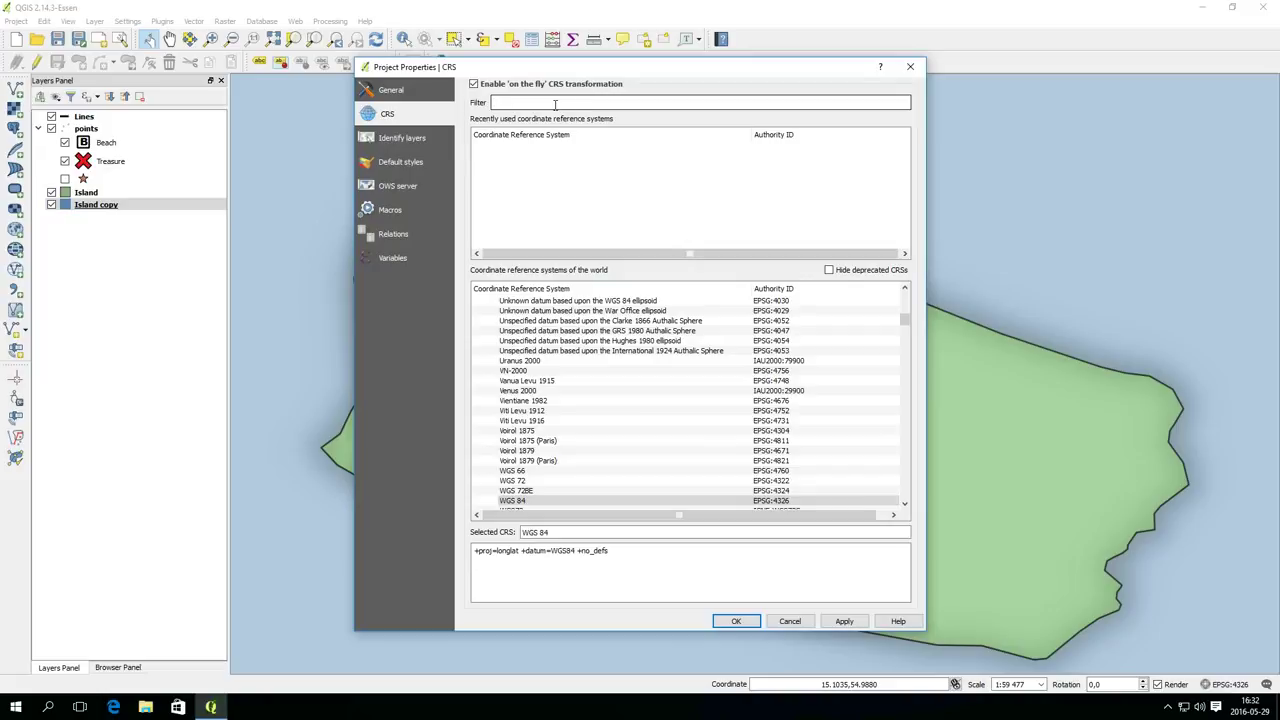
text(pseu)
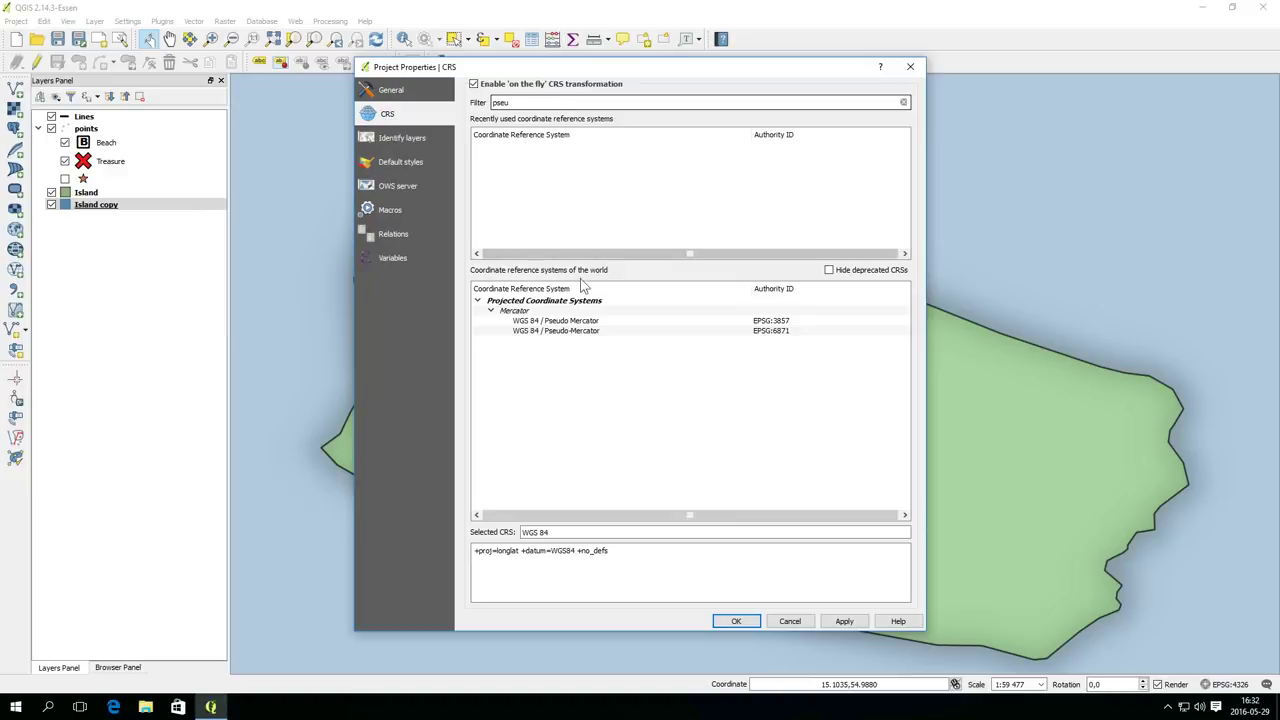
click(583, 322)
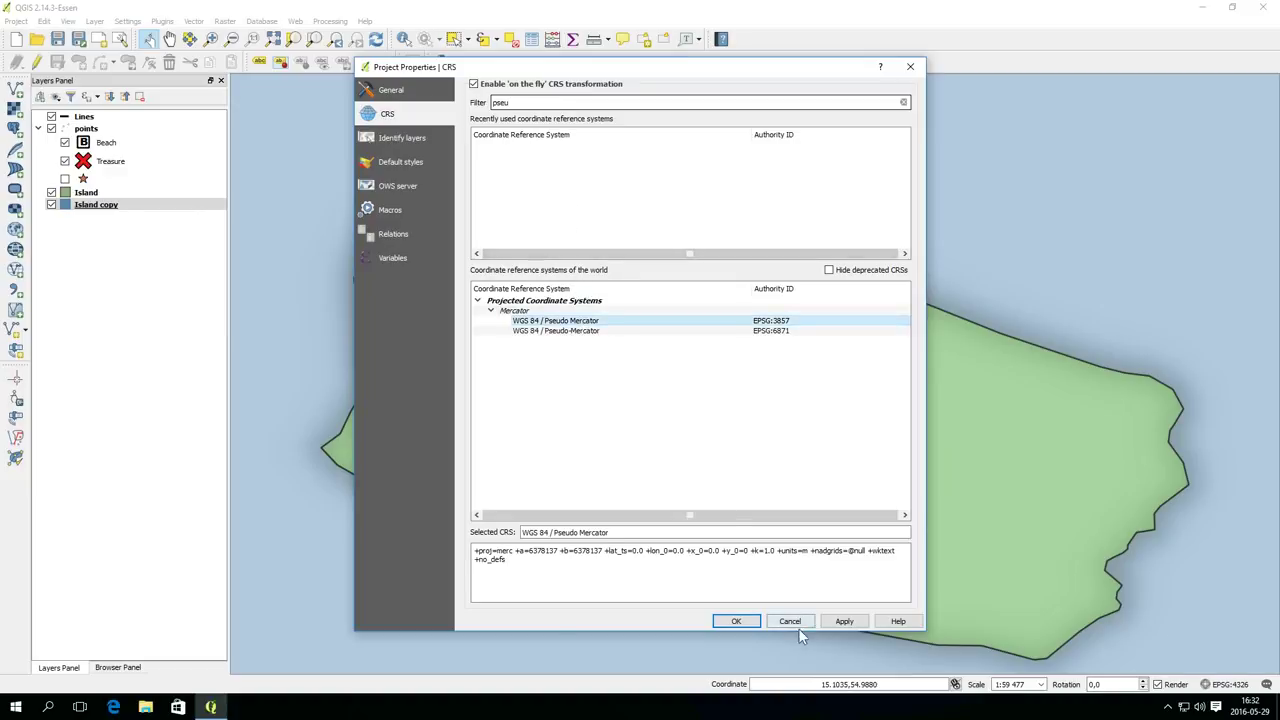
click(736, 621)
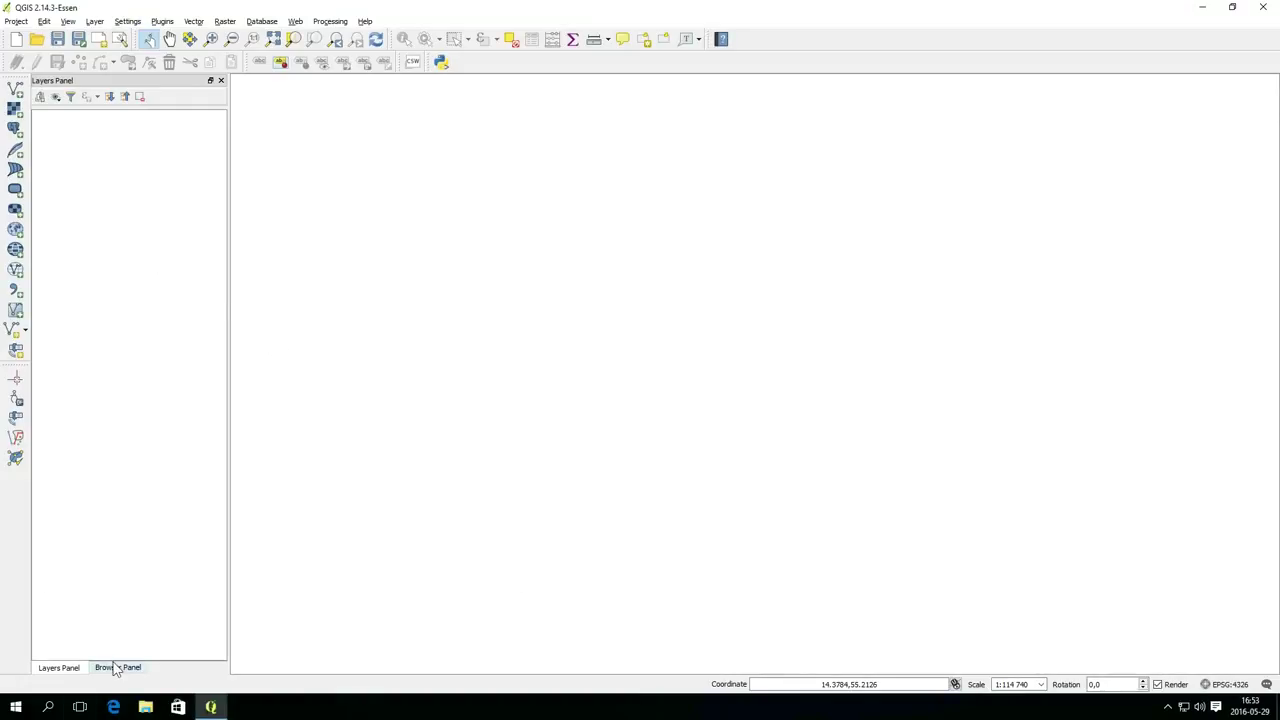
Step: Browse to the Geodata folder in Home and add Island.shp, Lines.shp and points.shp to the empty map
click(117, 667)
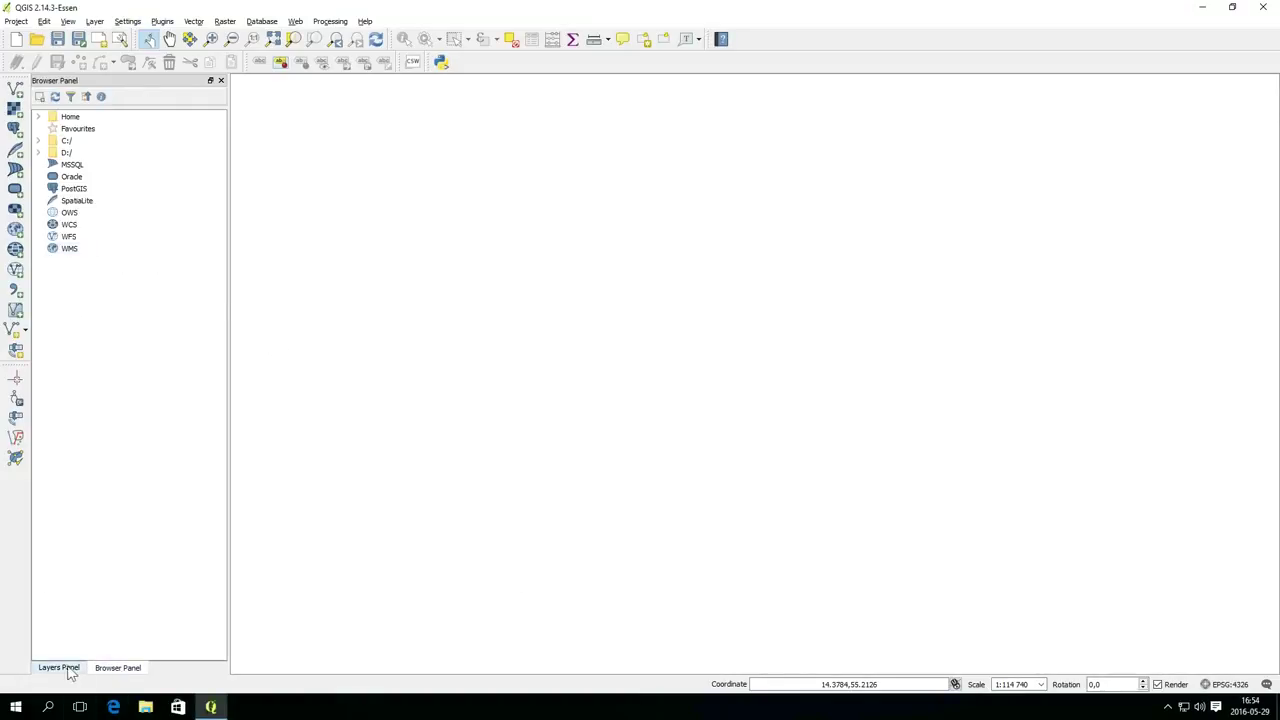
click(38, 116)
click(52, 213)
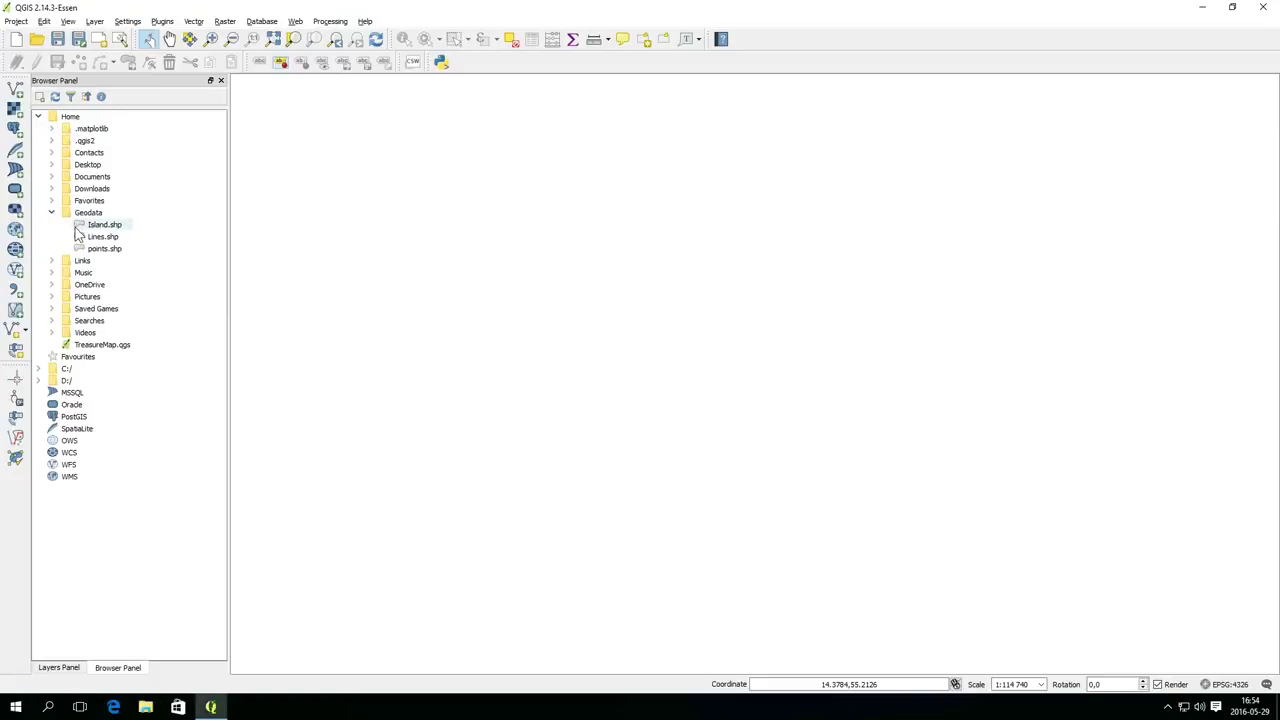
mouse_move(78, 232)
mouse_down()
mouse_move(76, 264)
mouse_move(10, 92)
mouse_move(755, 343)
mouse_move(310, 413)
mouse_up()
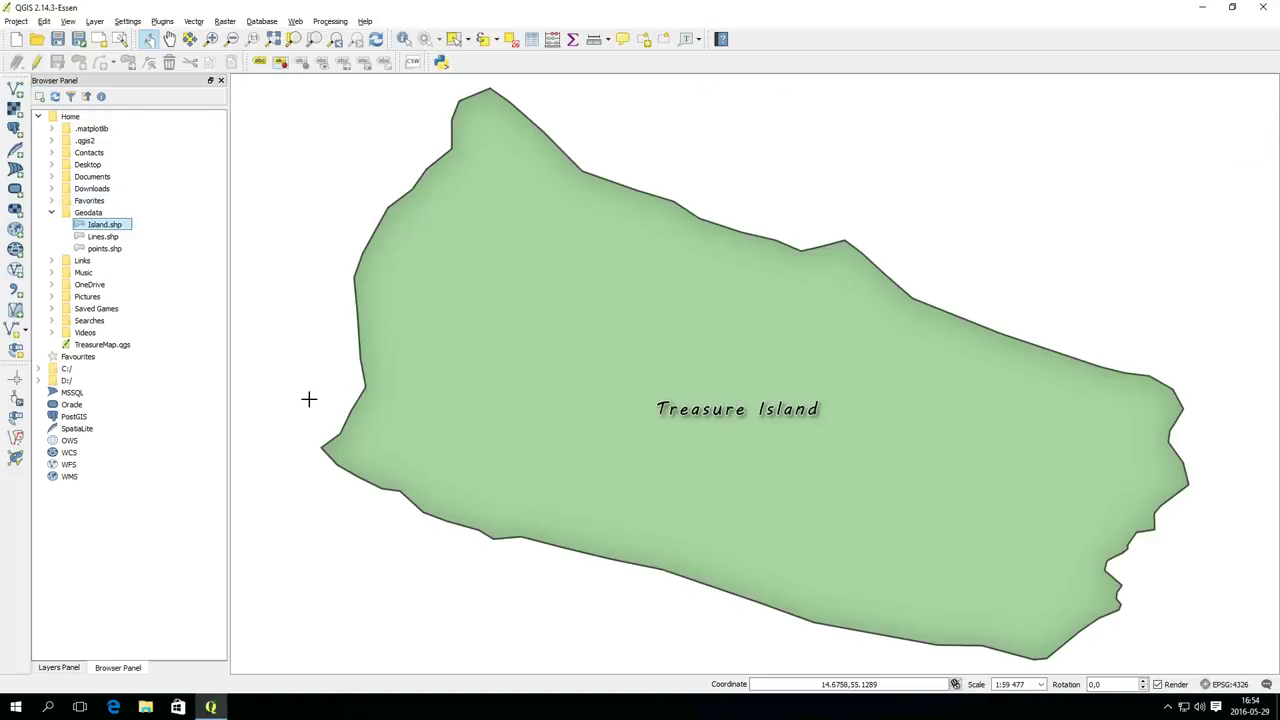
drag(103, 236, 436, 309)
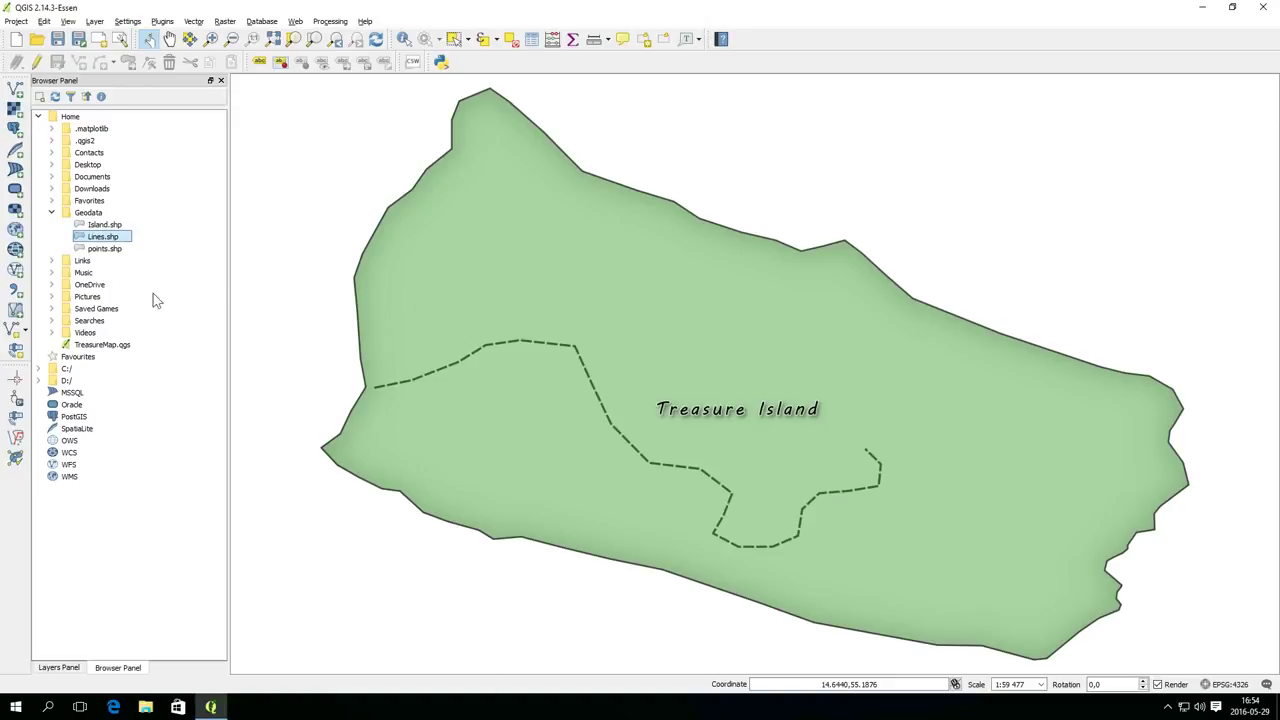
drag(110, 249, 309, 258)
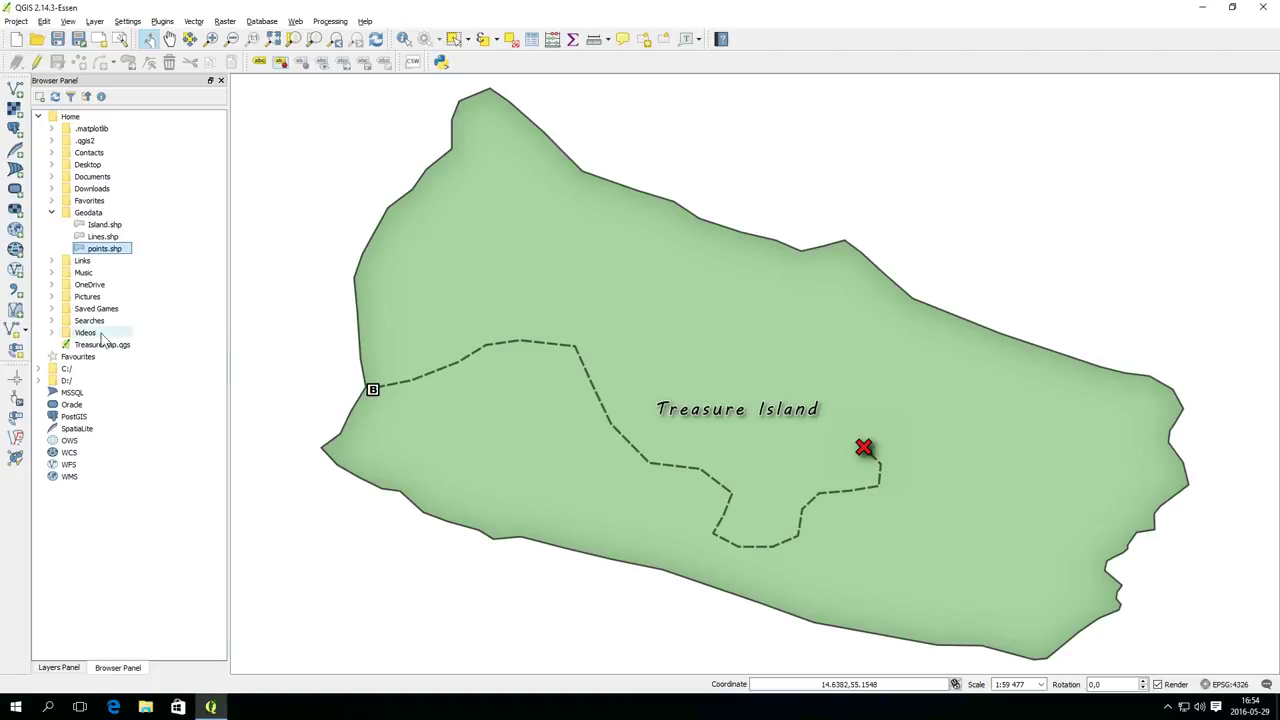
Step: Open the TreasureMap.qgs project from the Home folder without saving the current project, and show its layer list
drag(88, 347, 407, 320)
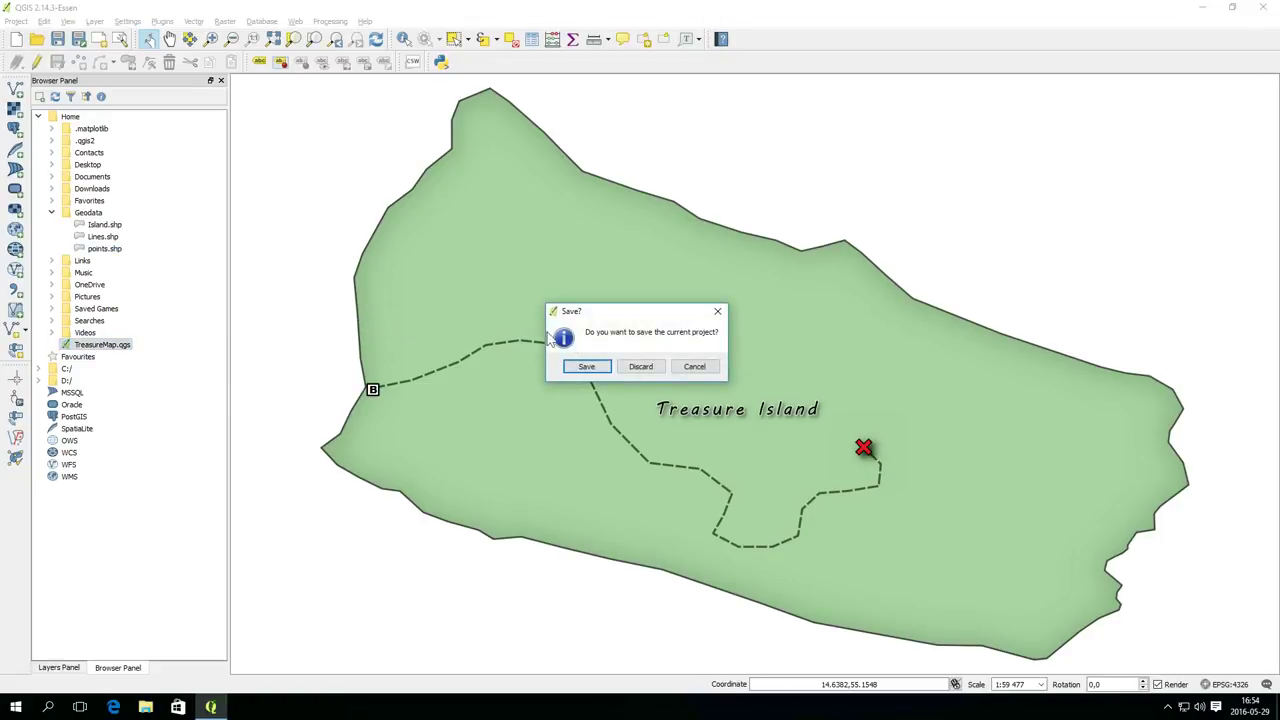
click(634, 366)
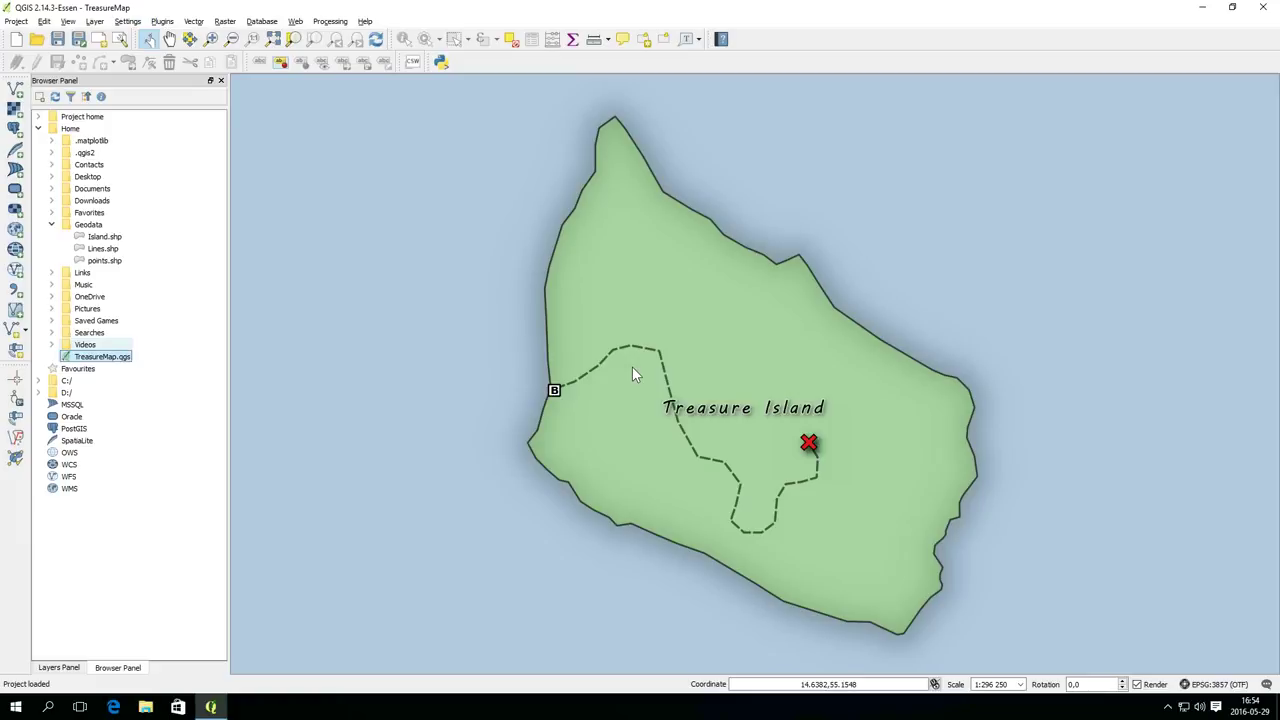
click(50, 668)
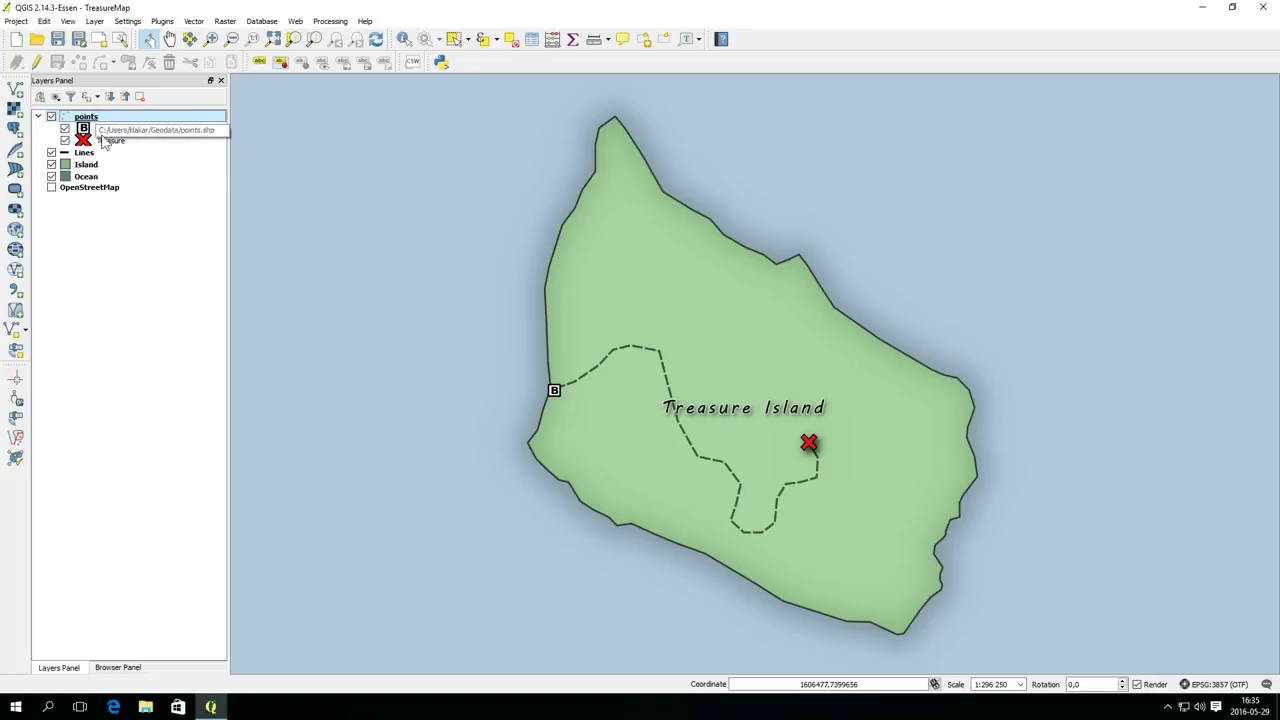
Step: Create a new print composer titled MyMap and maximize its window with the page enlarged
click(16, 21)
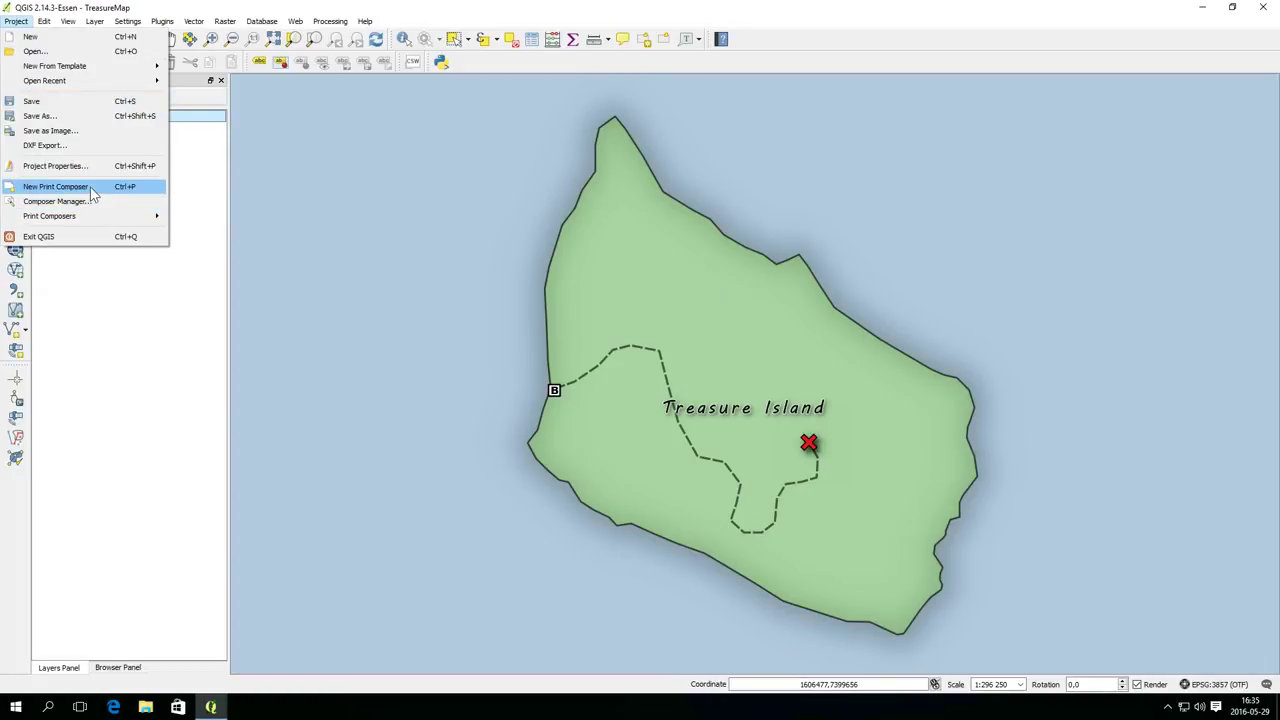
click(93, 190)
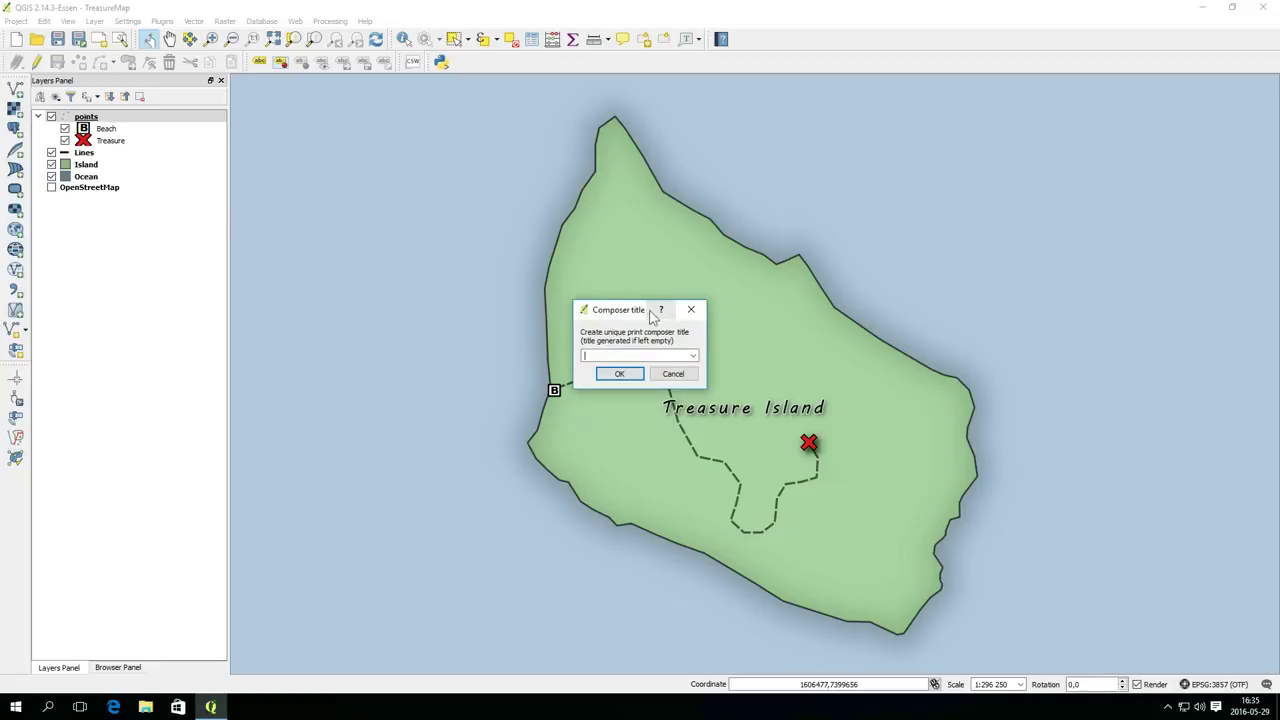
drag(637, 316, 610, 308)
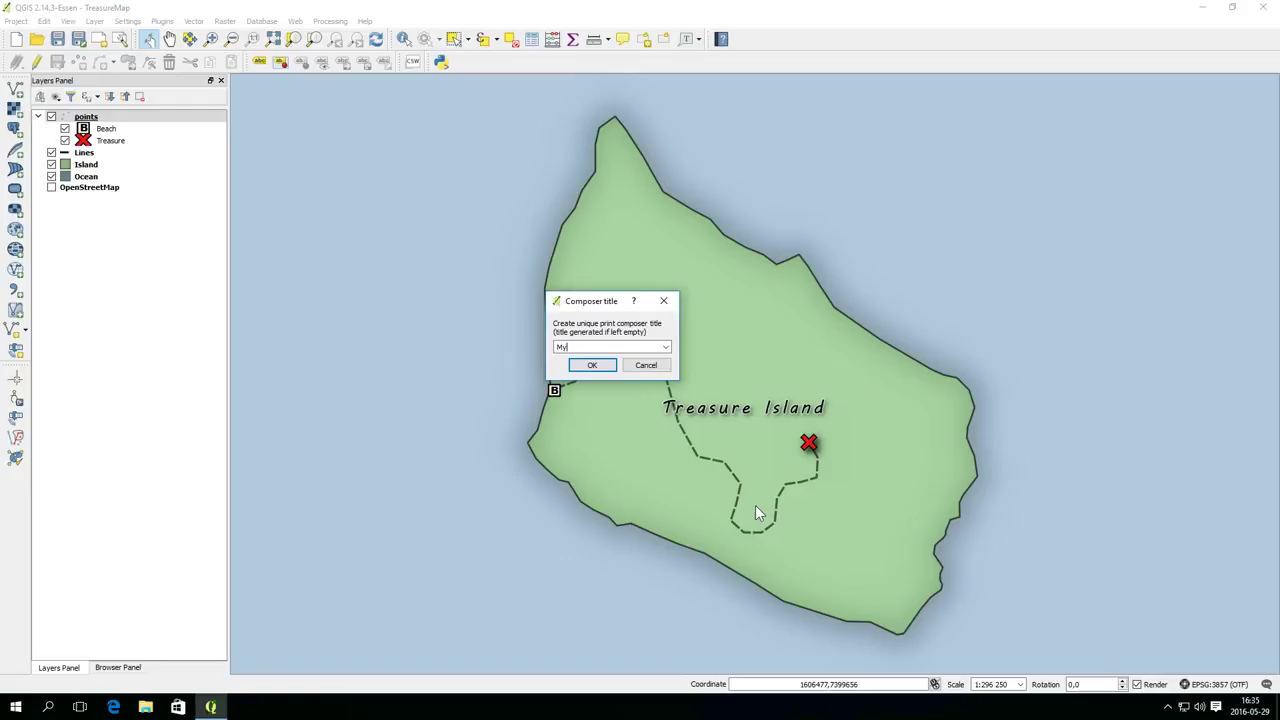
key(Return)
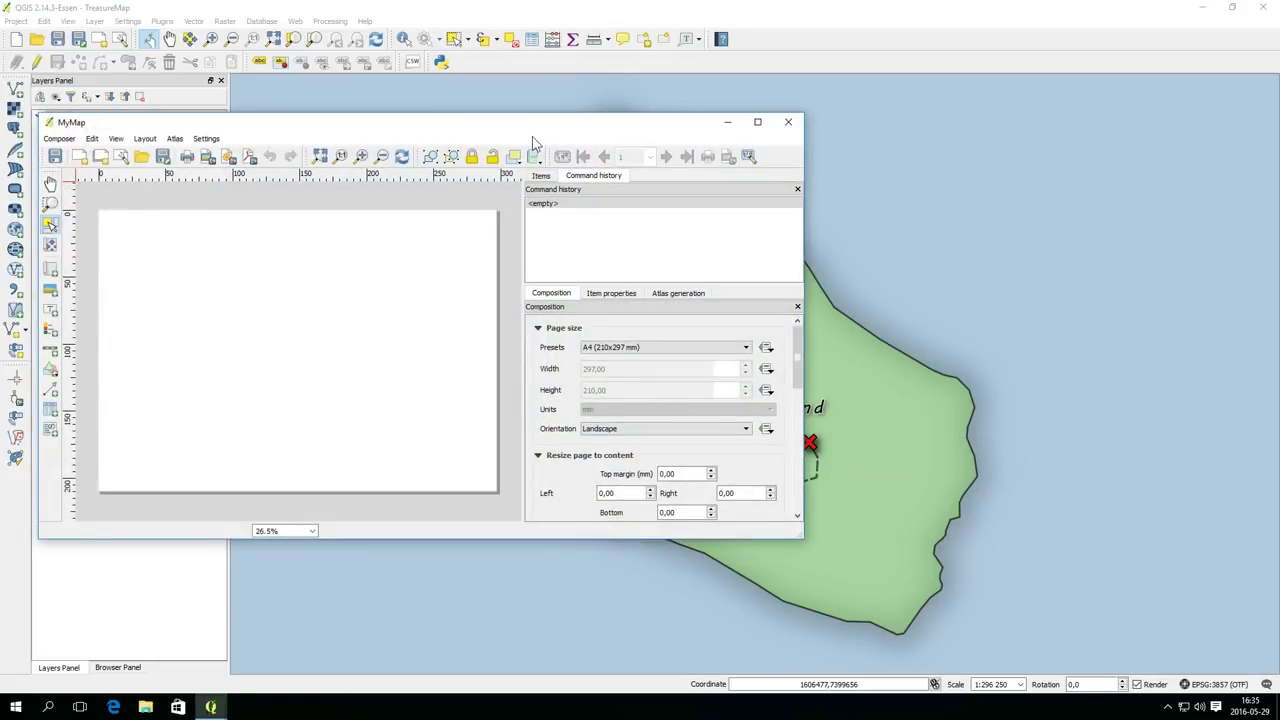
drag(535, 127, 740, 2)
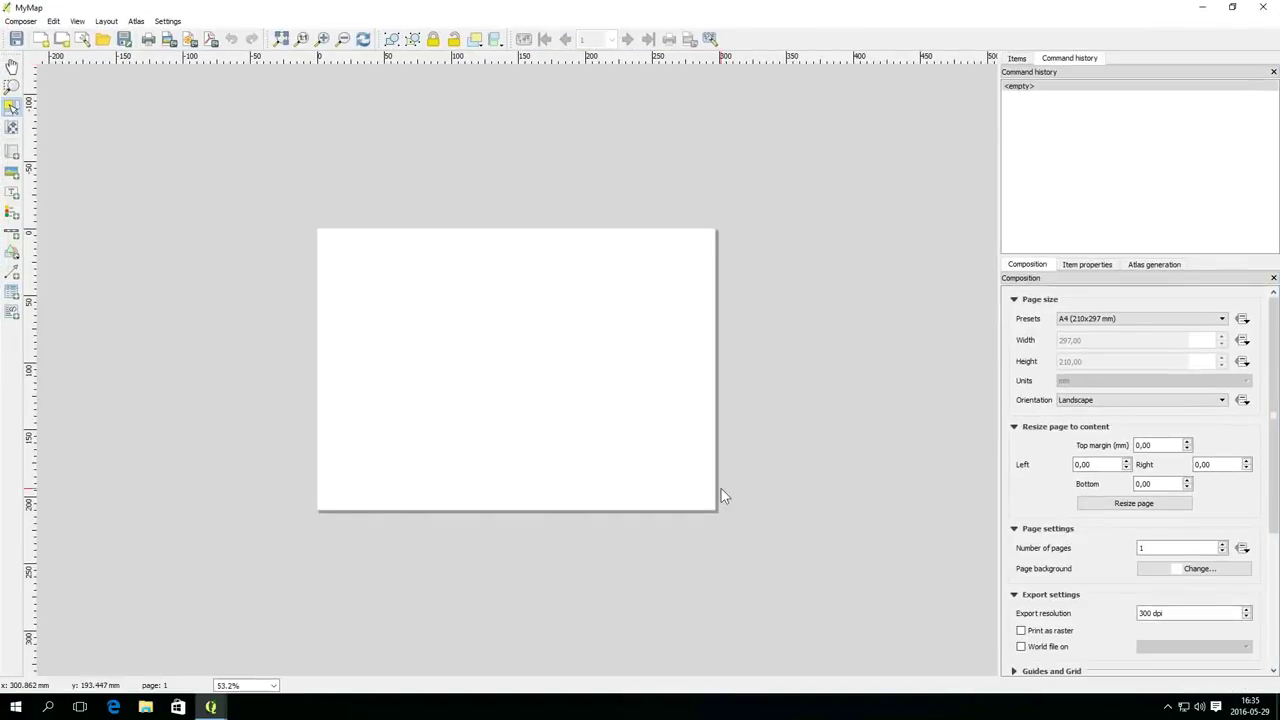
scroll(696, 464, up, 1)
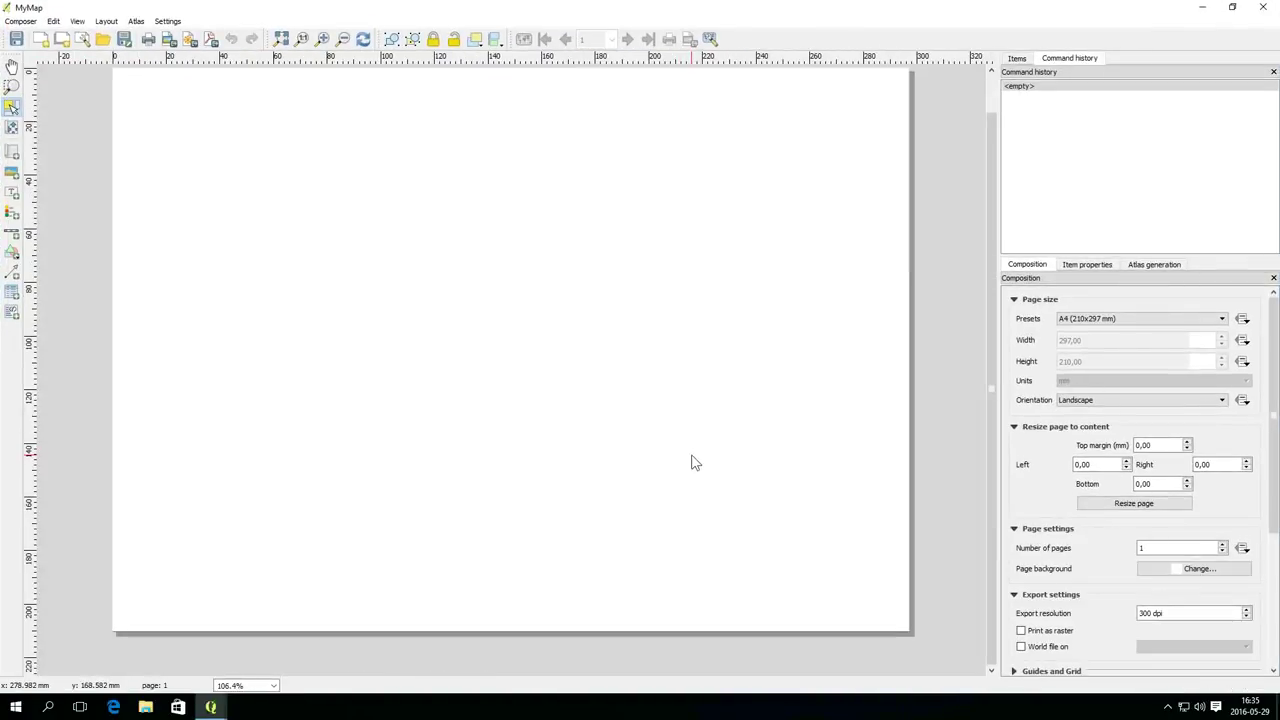
scroll(657, 431, up, 1)
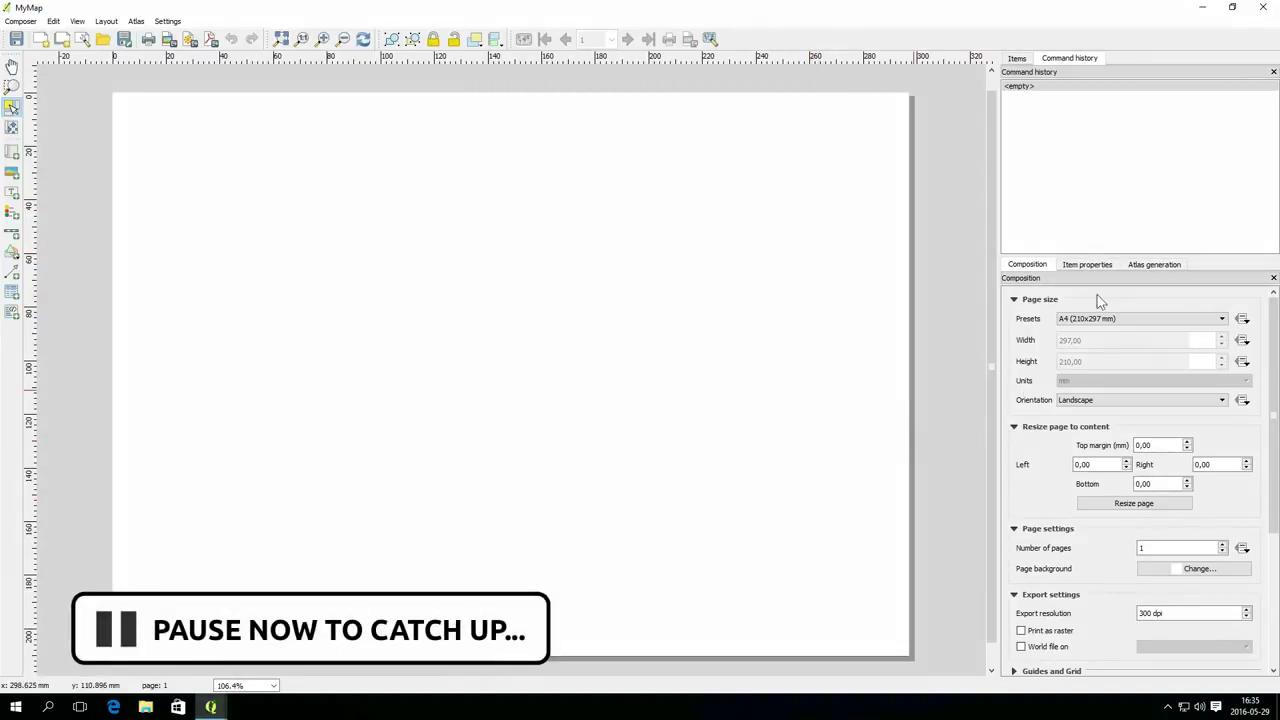
Step: Examine the composition's page settings, look at the blank page up close, and return to the full-page view
click(1120, 319)
scroll(1130, 342, down, 5)
scroll(1131, 346, up, 5)
click(1129, 297)
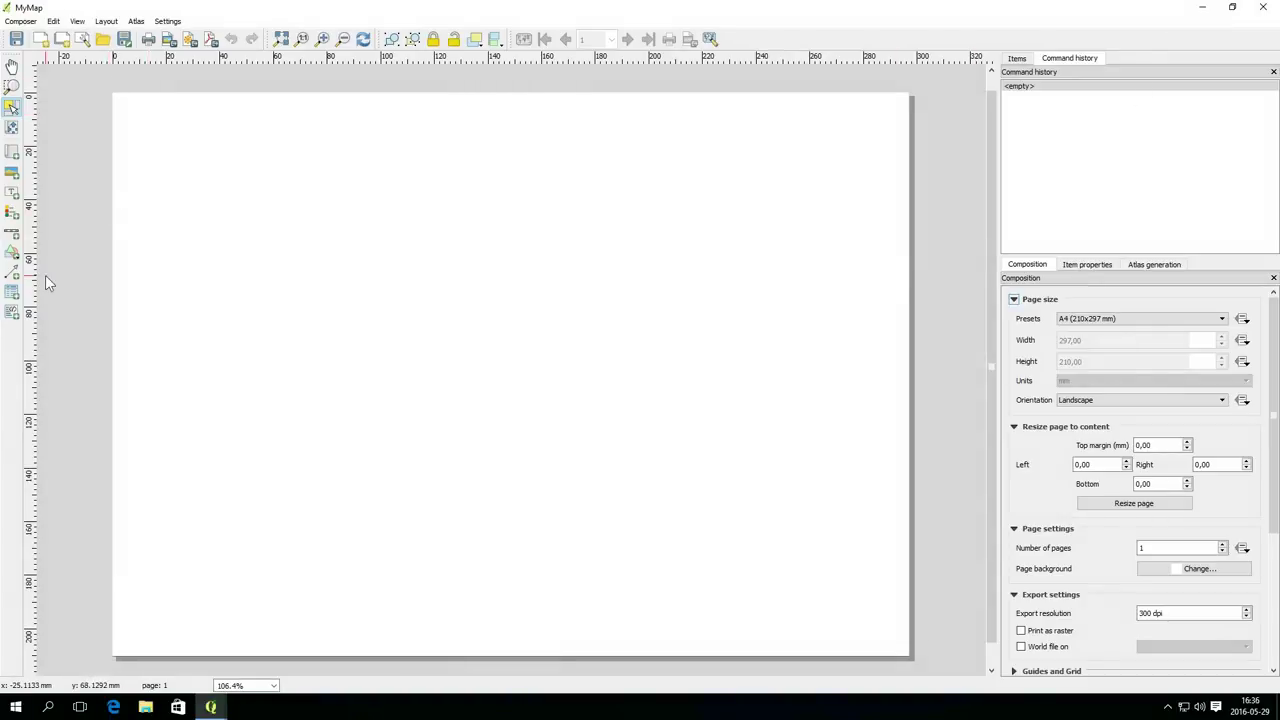
click(12, 67)
mouse_move(191, 211)
mouse_down()
mouse_move(192, 191)
mouse_move(174, 220)
mouse_up()
click(12, 86)
drag(86, 86, 268, 227)
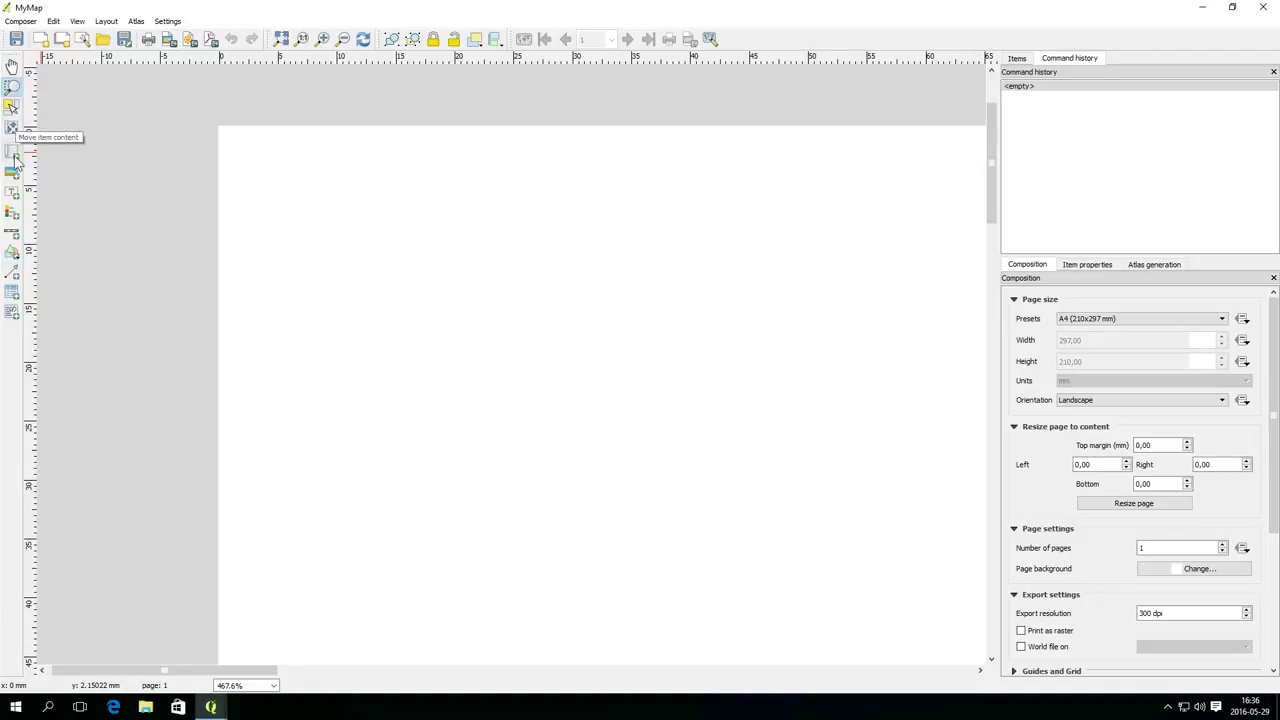
click(281, 38)
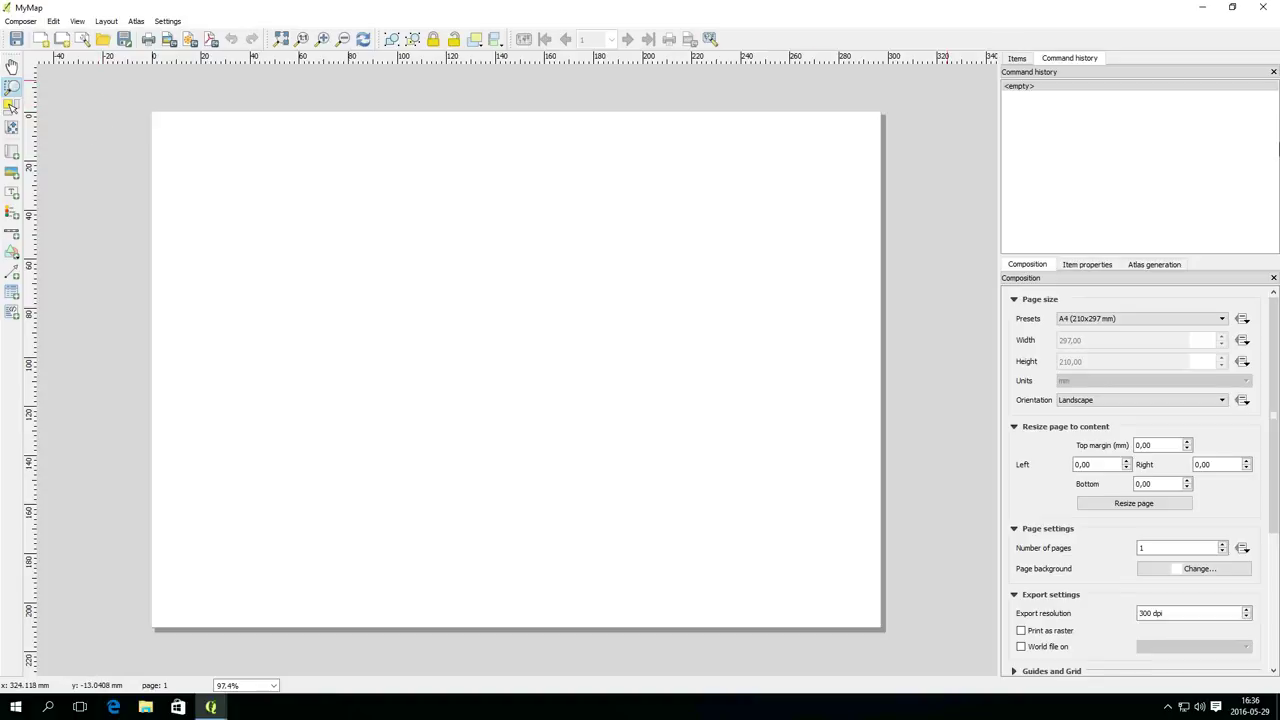
Step: Add a map item covering most of the page and shift it slightly upward, leaving white margins all around
click(12, 150)
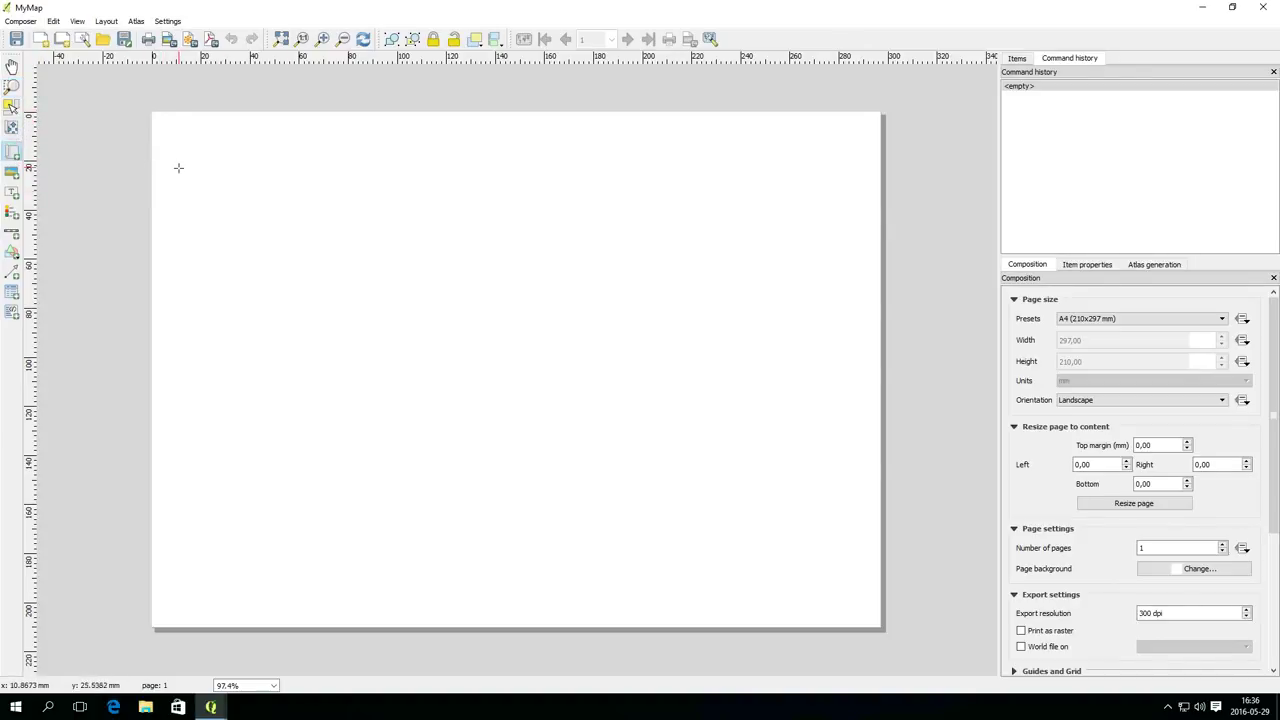
drag(179, 163, 842, 570)
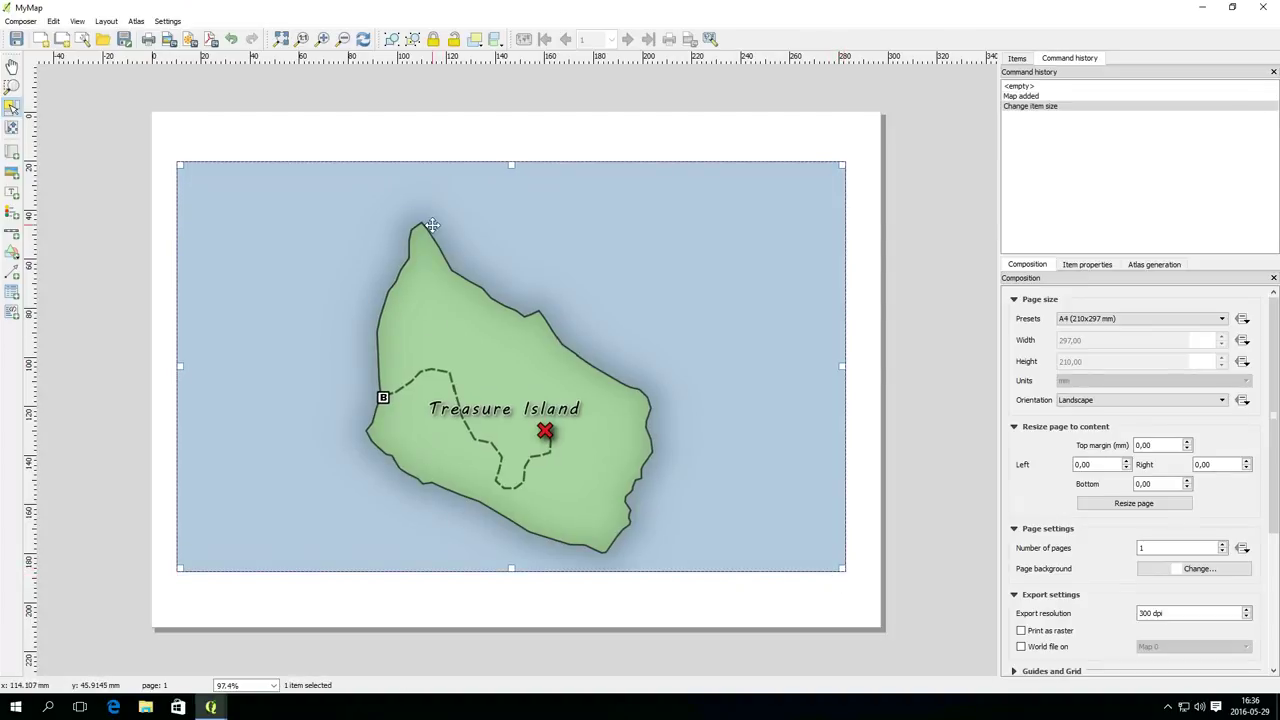
drag(470, 396, 470, 391)
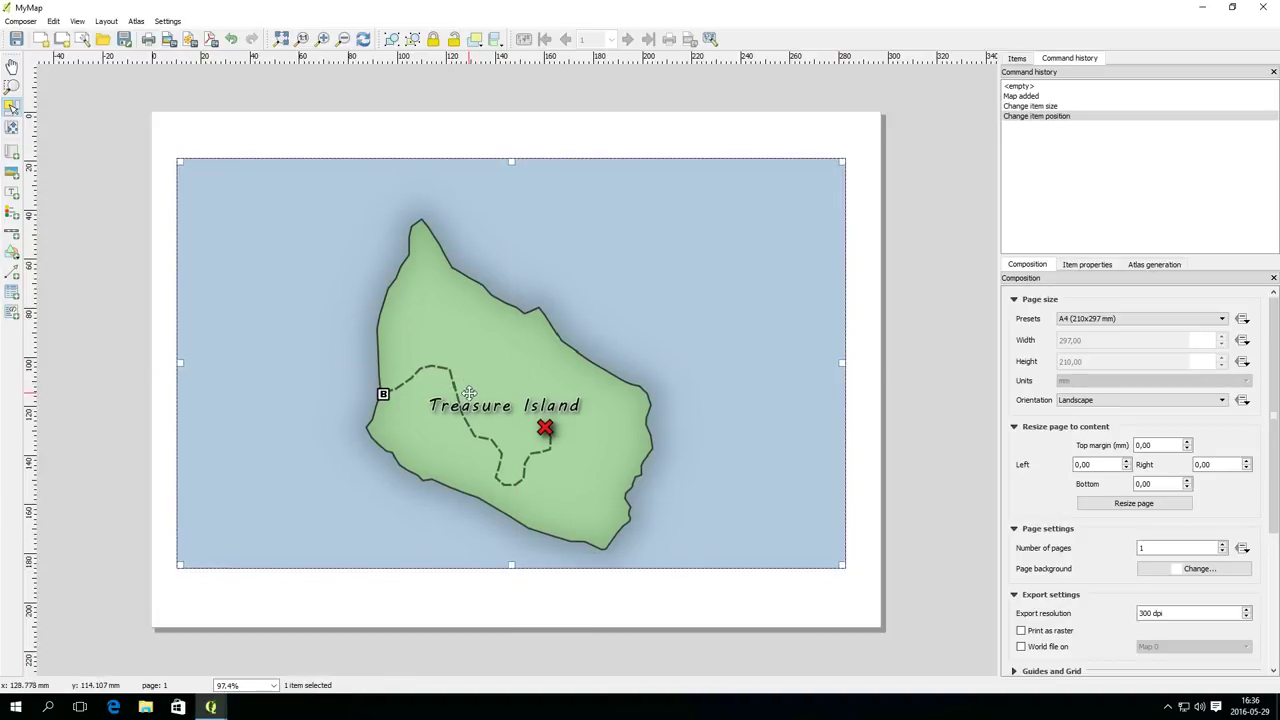
Step: Move and zoom the map item's content so the whole island nearly fills the frame's height, and deselect the item
click(12, 127)
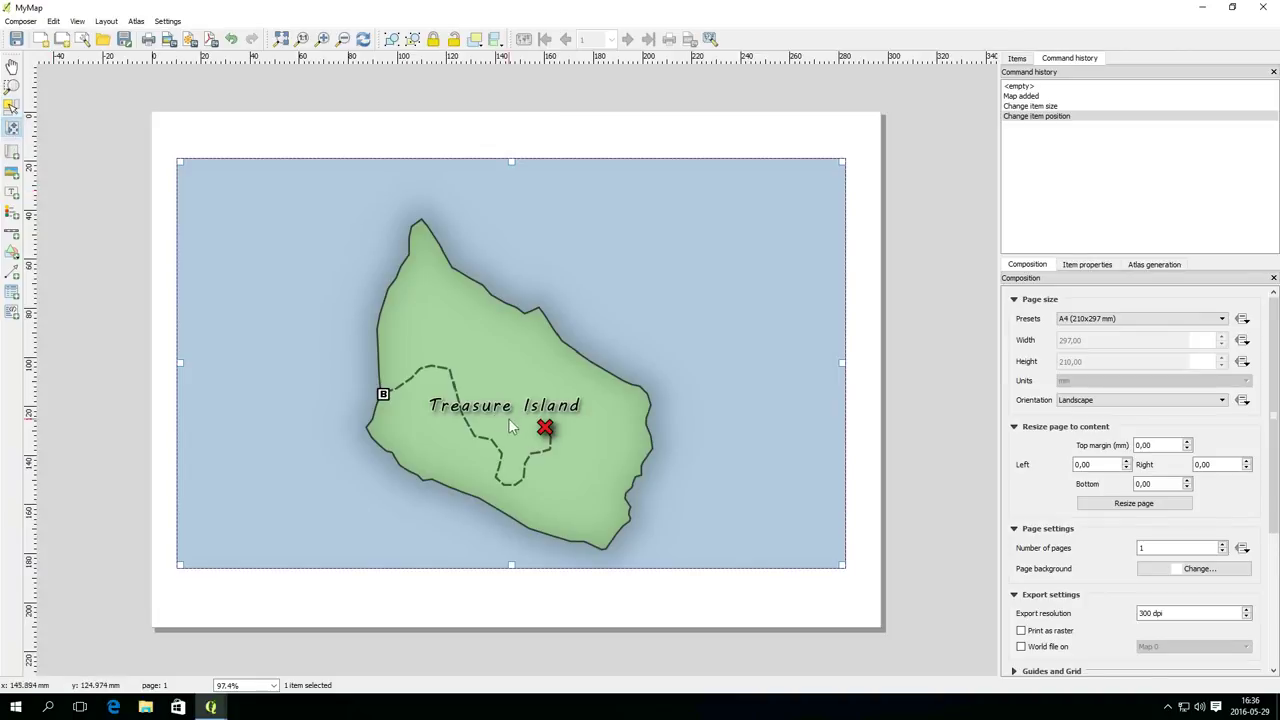
drag(513, 413, 546, 388)
scroll(546, 388, up, 1)
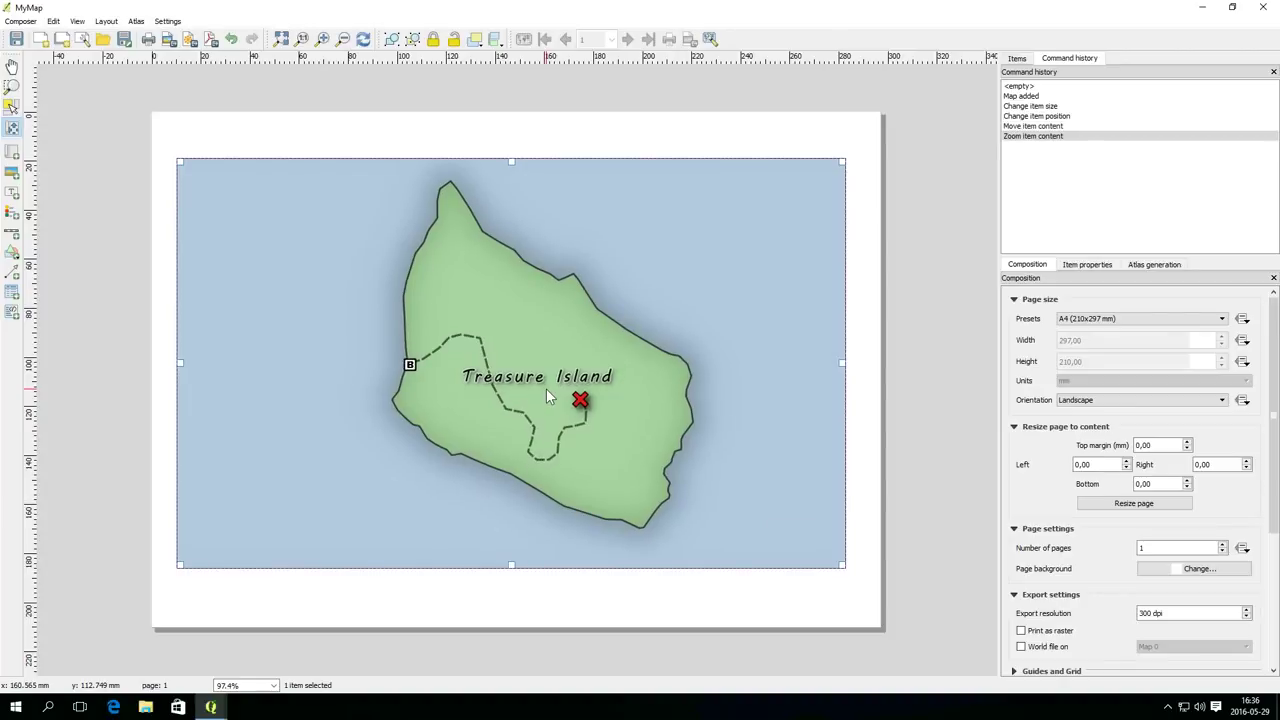
scroll(546, 392, up, 3)
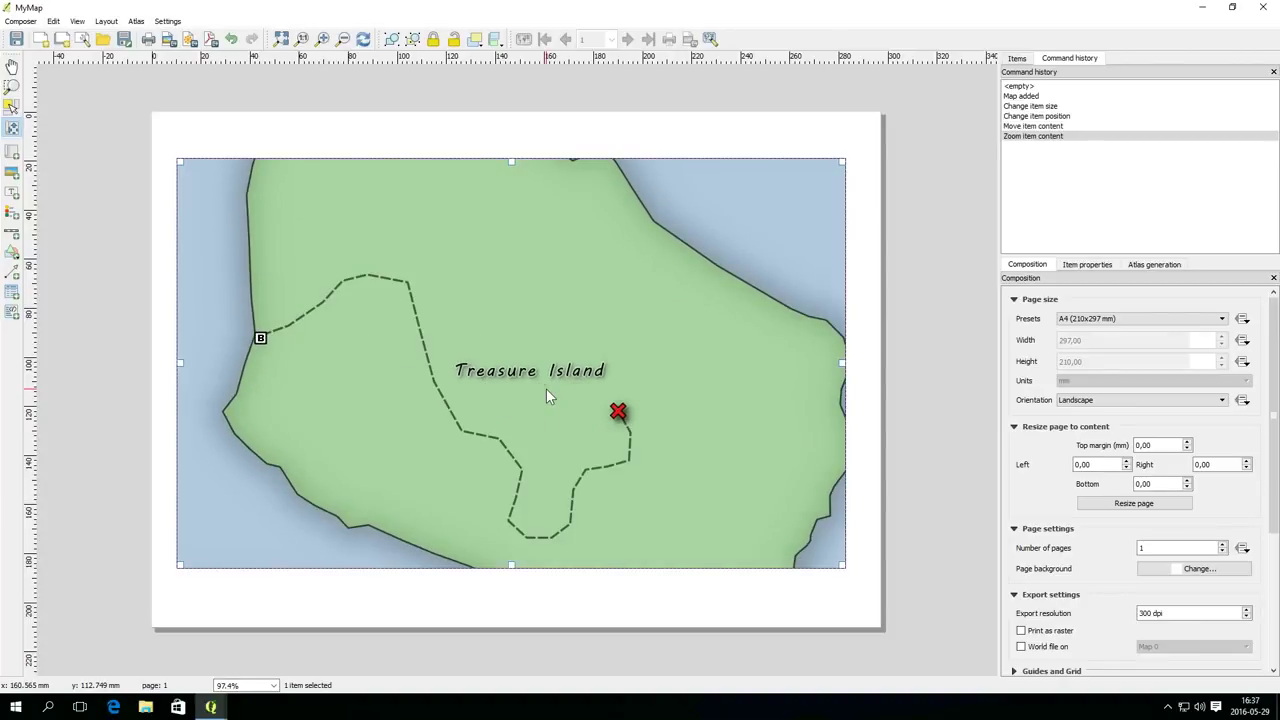
scroll(546, 392, down, 3)
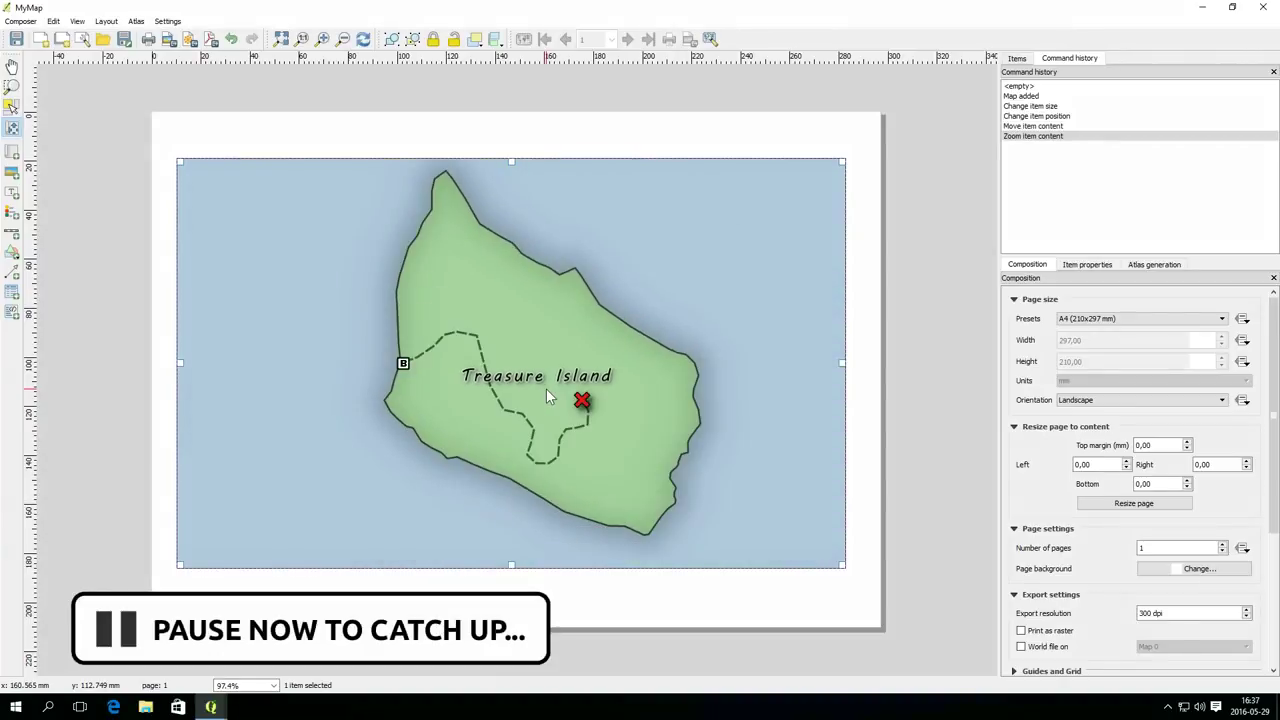
click(11, 106)
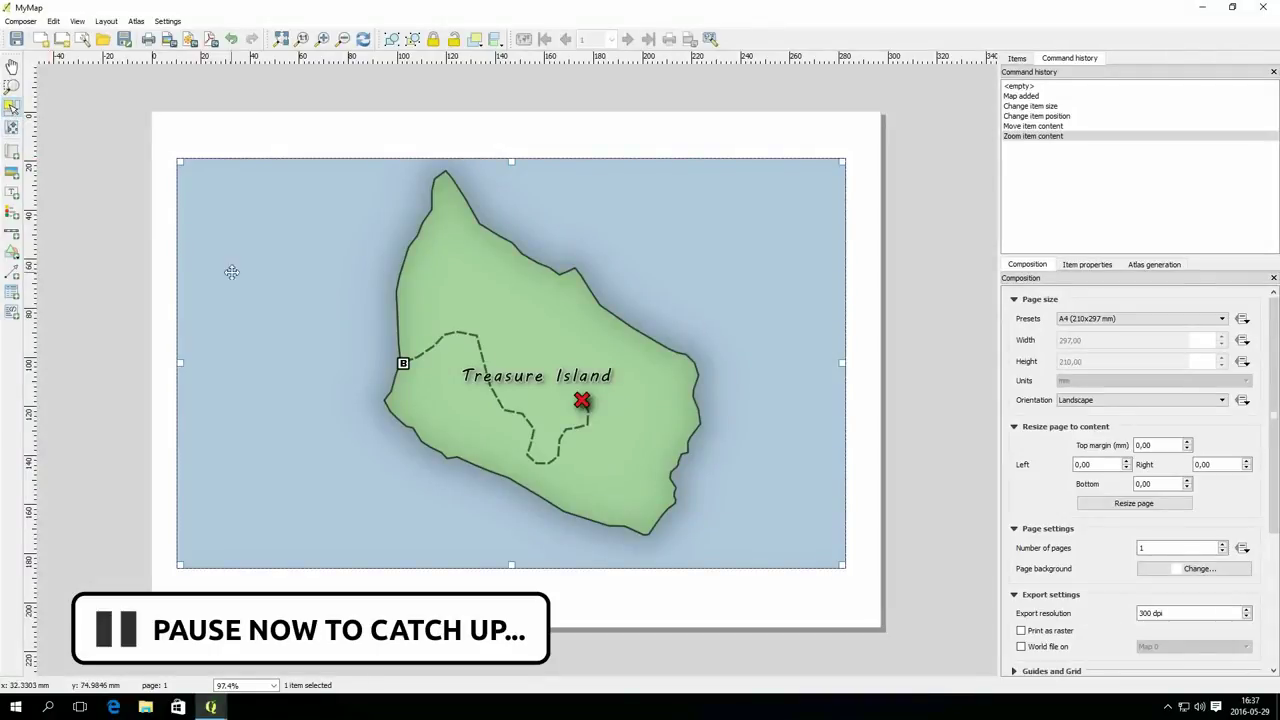
click(525, 367)
scroll(525, 367, down, 2)
scroll(525, 367, up, 1)
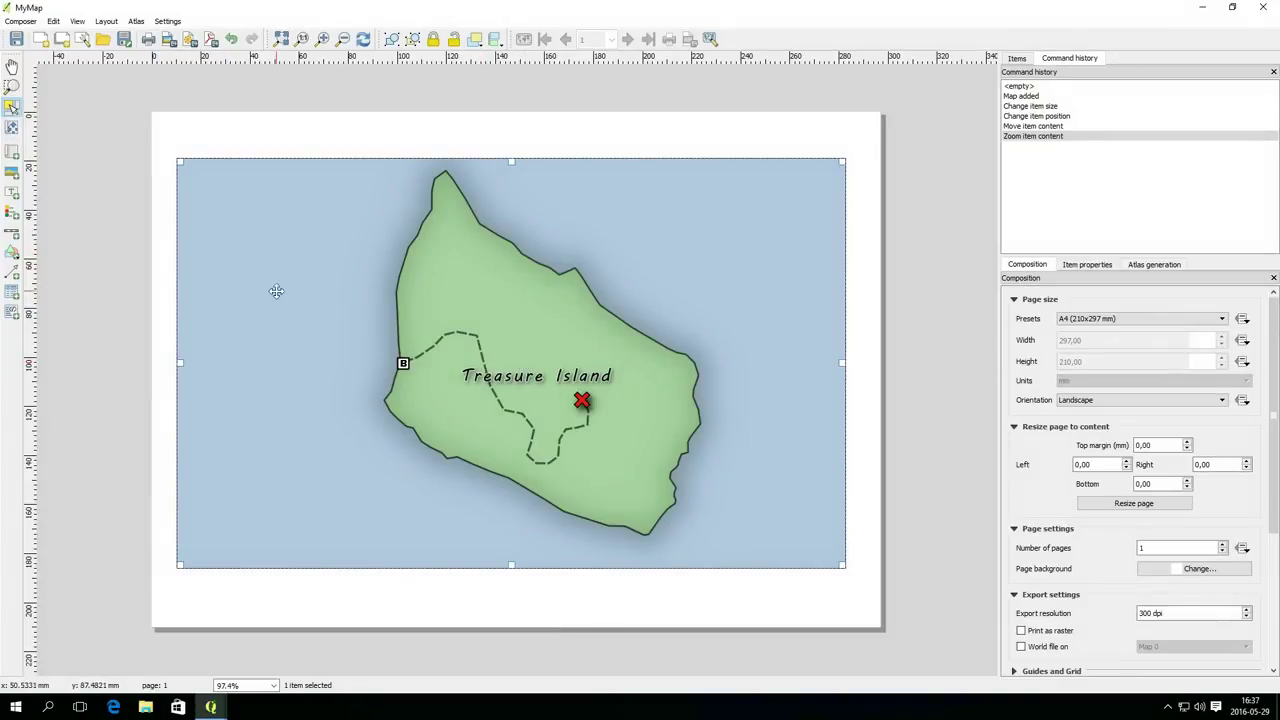
click(98, 452)
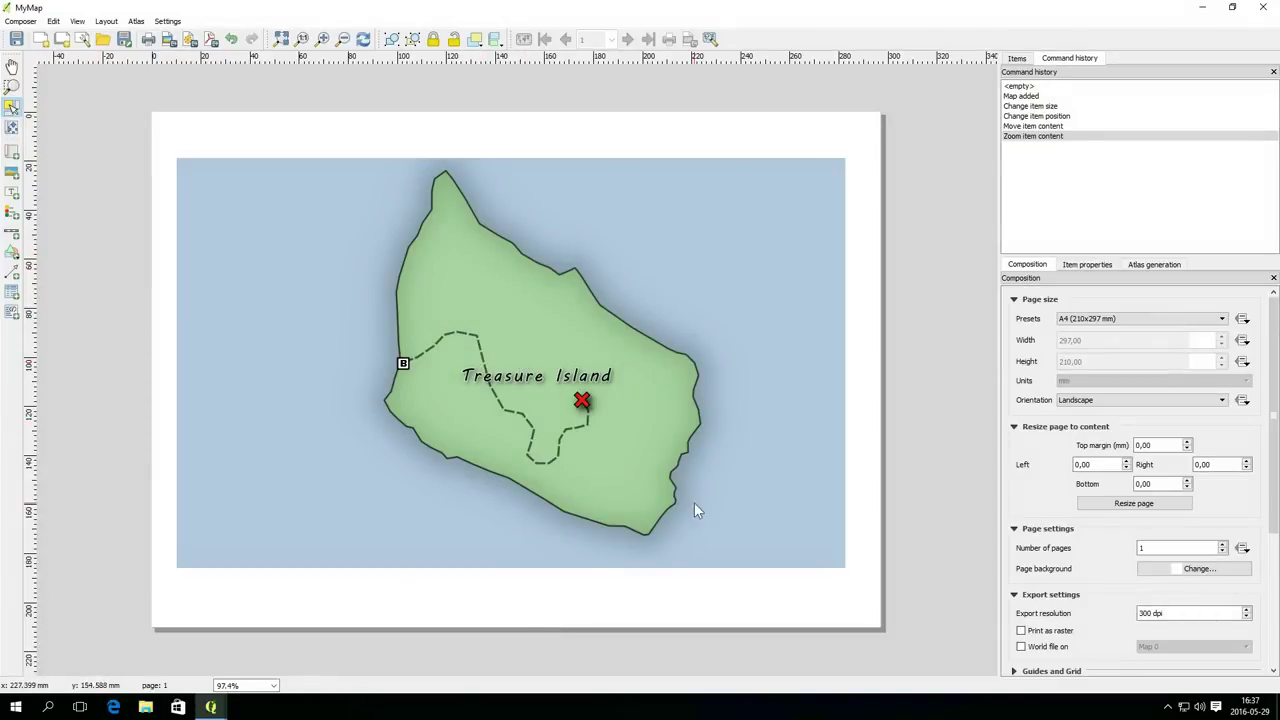
Step: Review the map item's properties, including its scale, and enable a frame around the map
click(1087, 264)
click(781, 318)
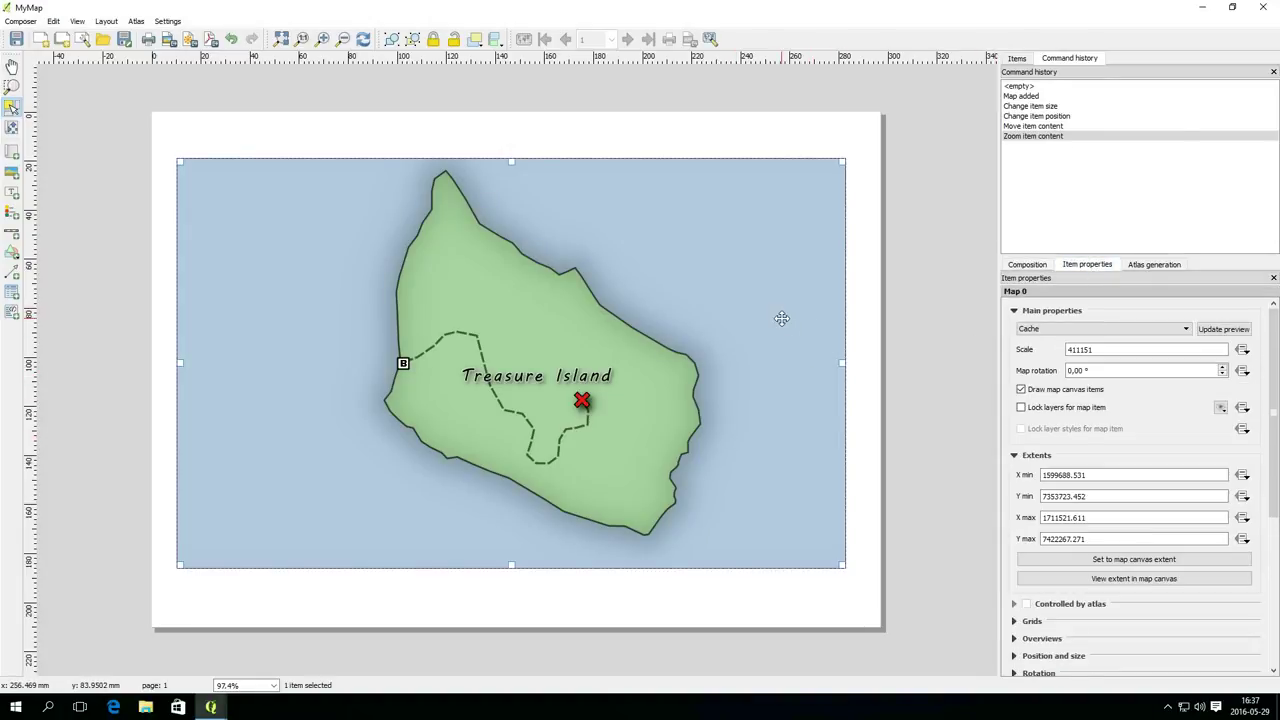
click(1096, 349)
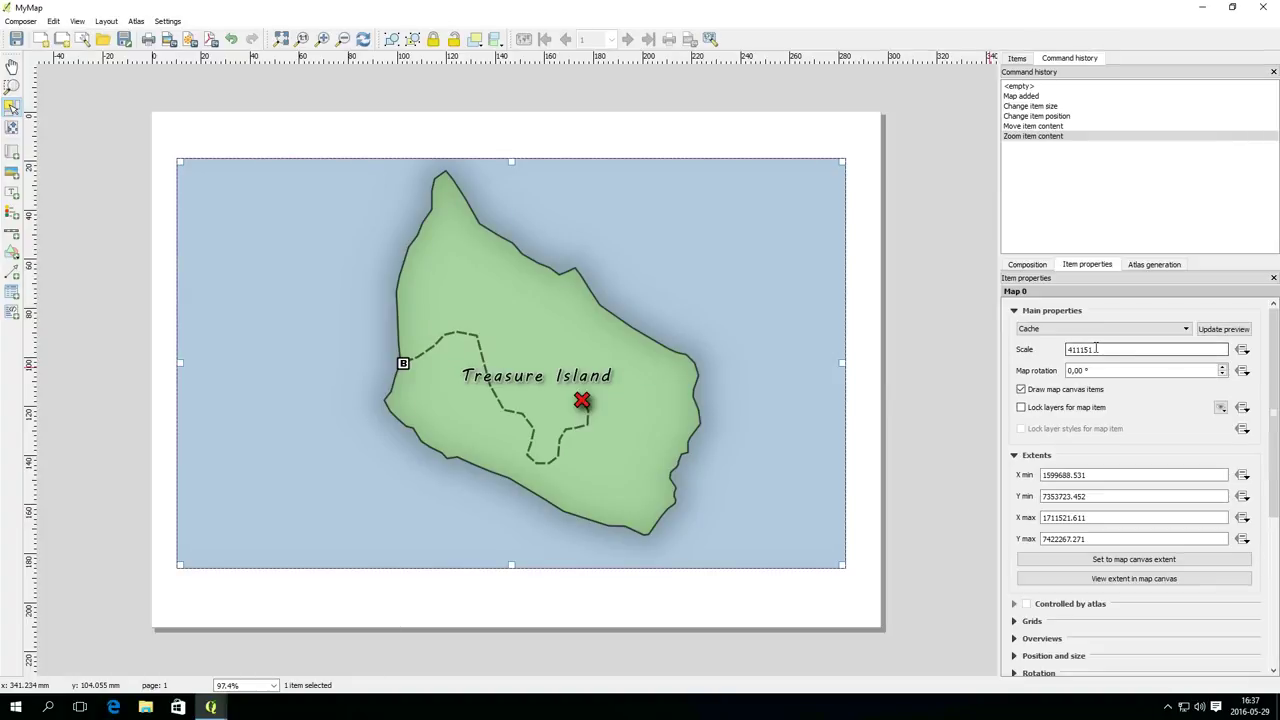
double_click(1096, 349)
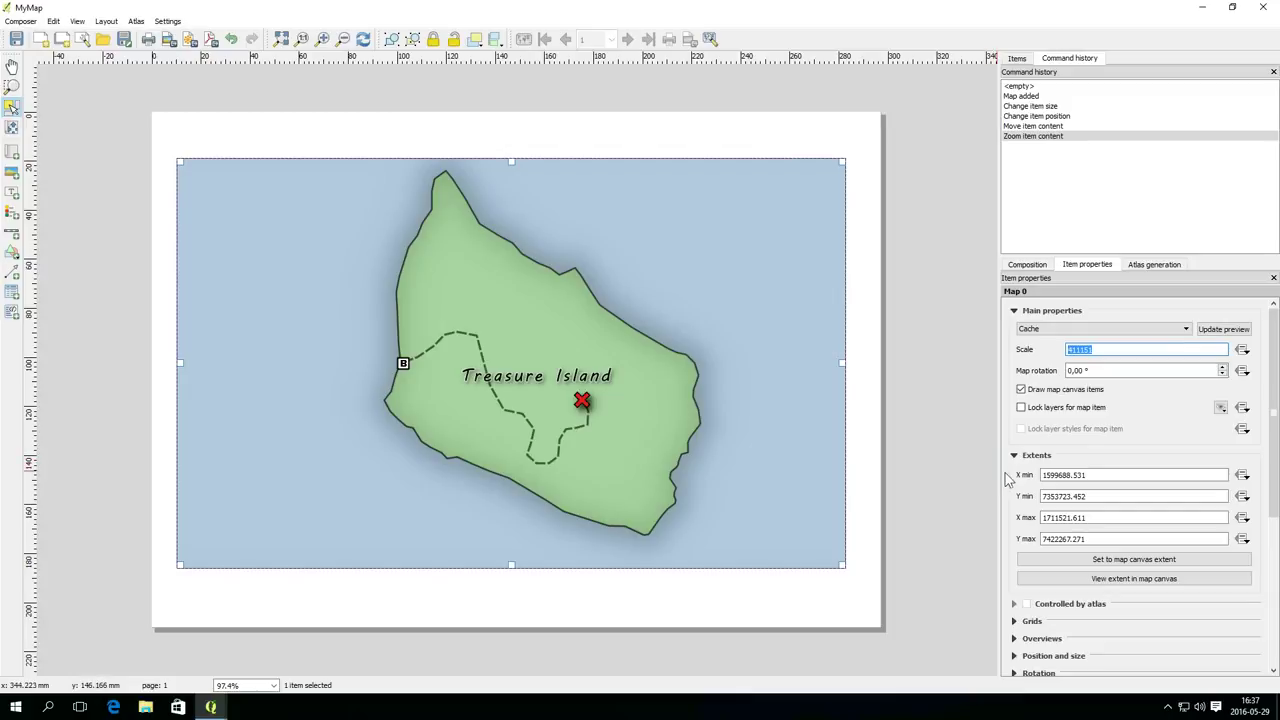
scroll(1008, 484, down, 3)
scroll(1008, 484, down, 6)
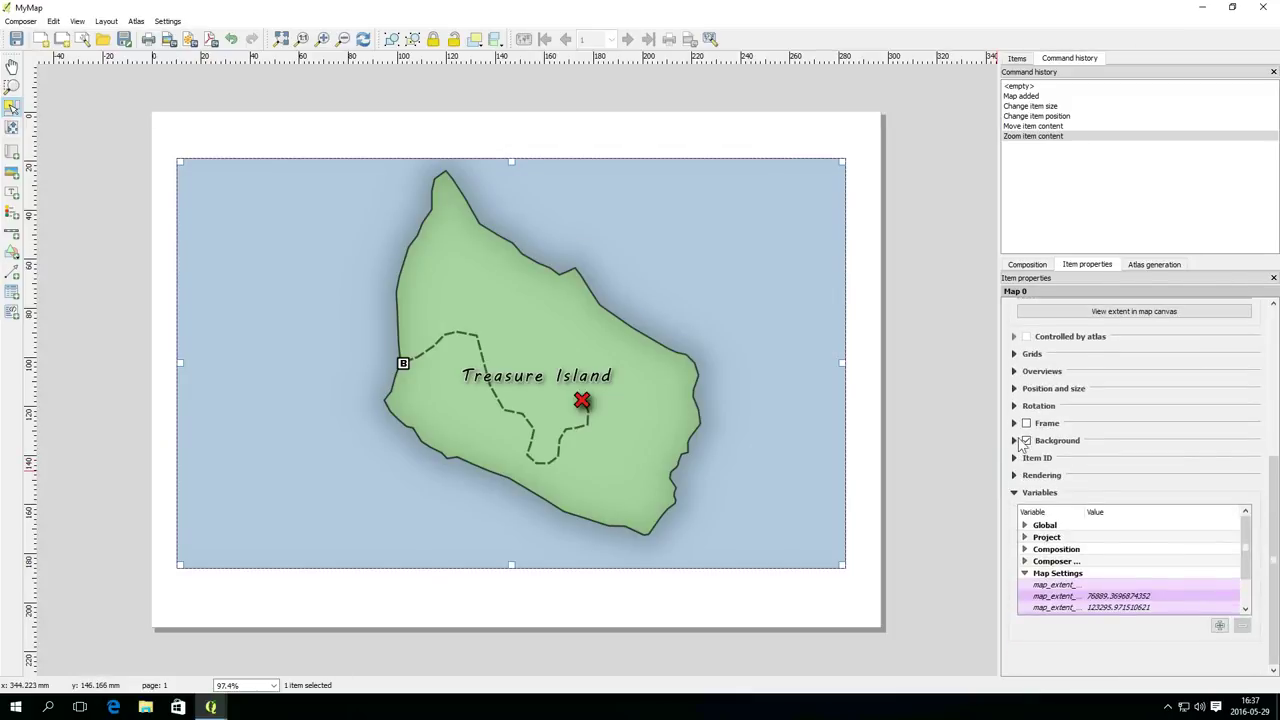
click(1026, 424)
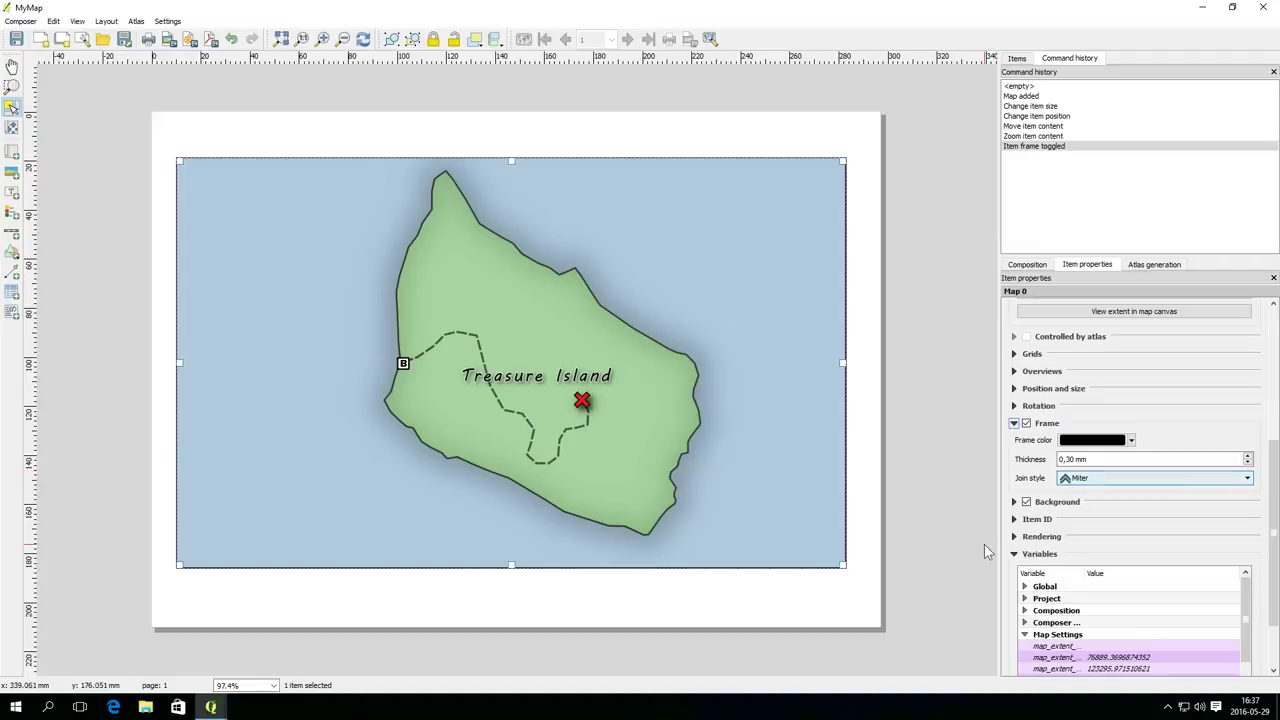
click(968, 524)
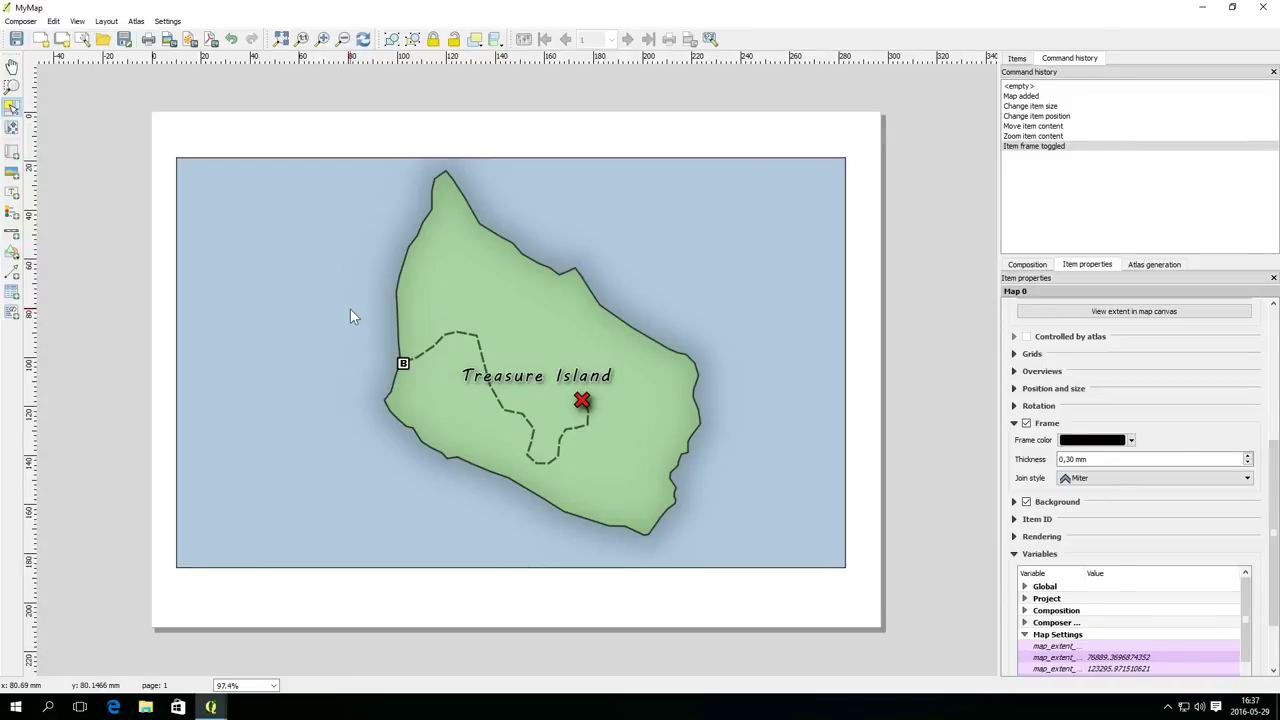
Step: Add a label centered above the map with the text "My Treasure Map"
click(12, 194)
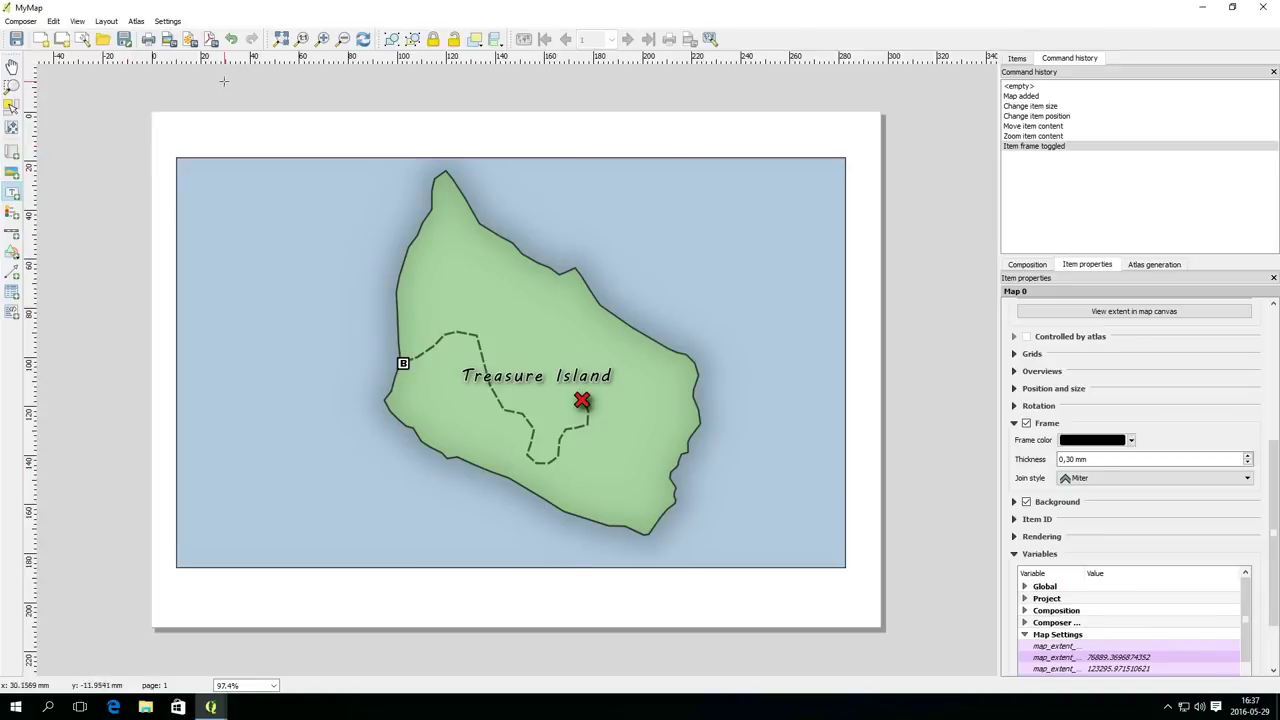
drag(370, 118, 677, 148)
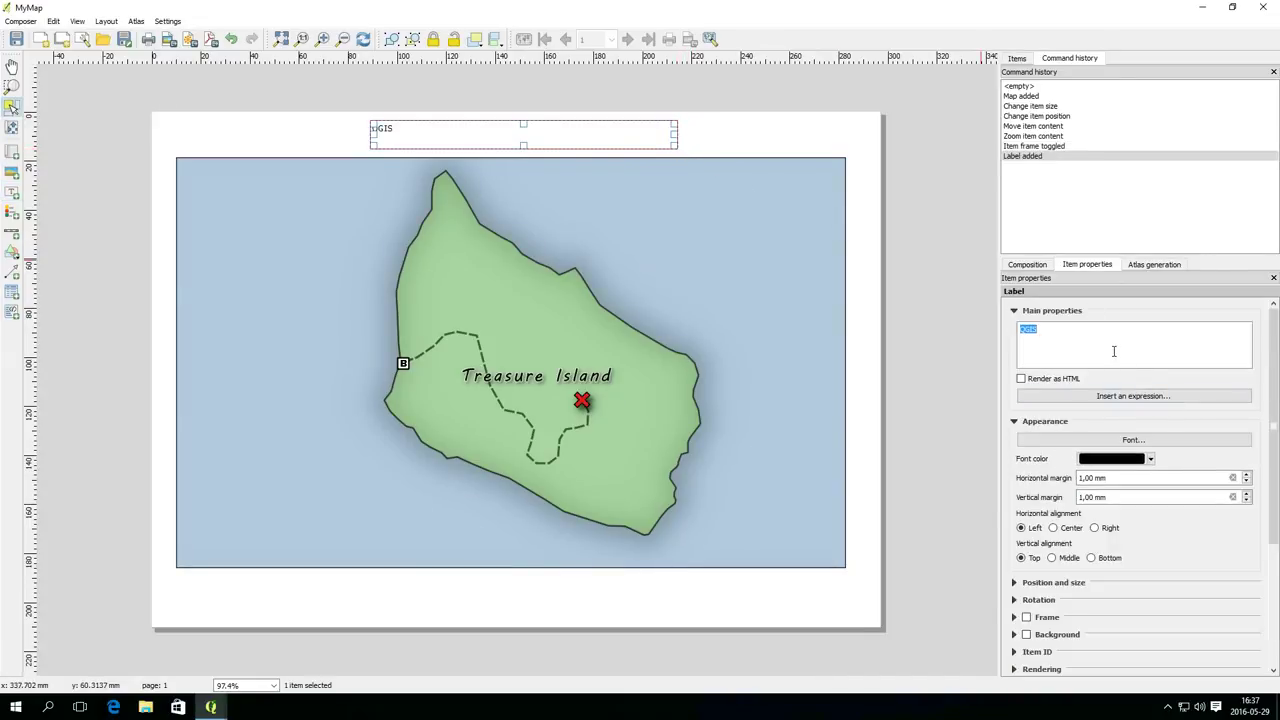
text(My Treasure Map)
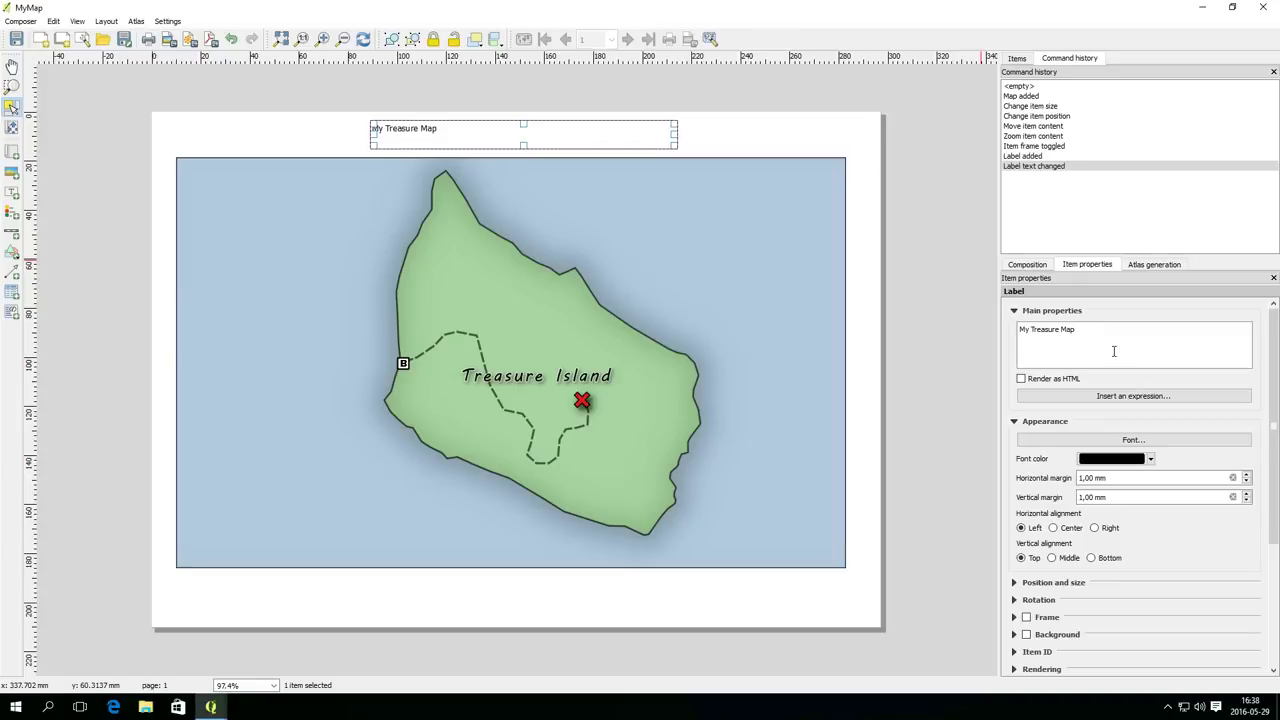
Step: Set the title label's font style to Bold Italic and its size to 36
click(1136, 440)
click(766, 331)
click(666, 297)
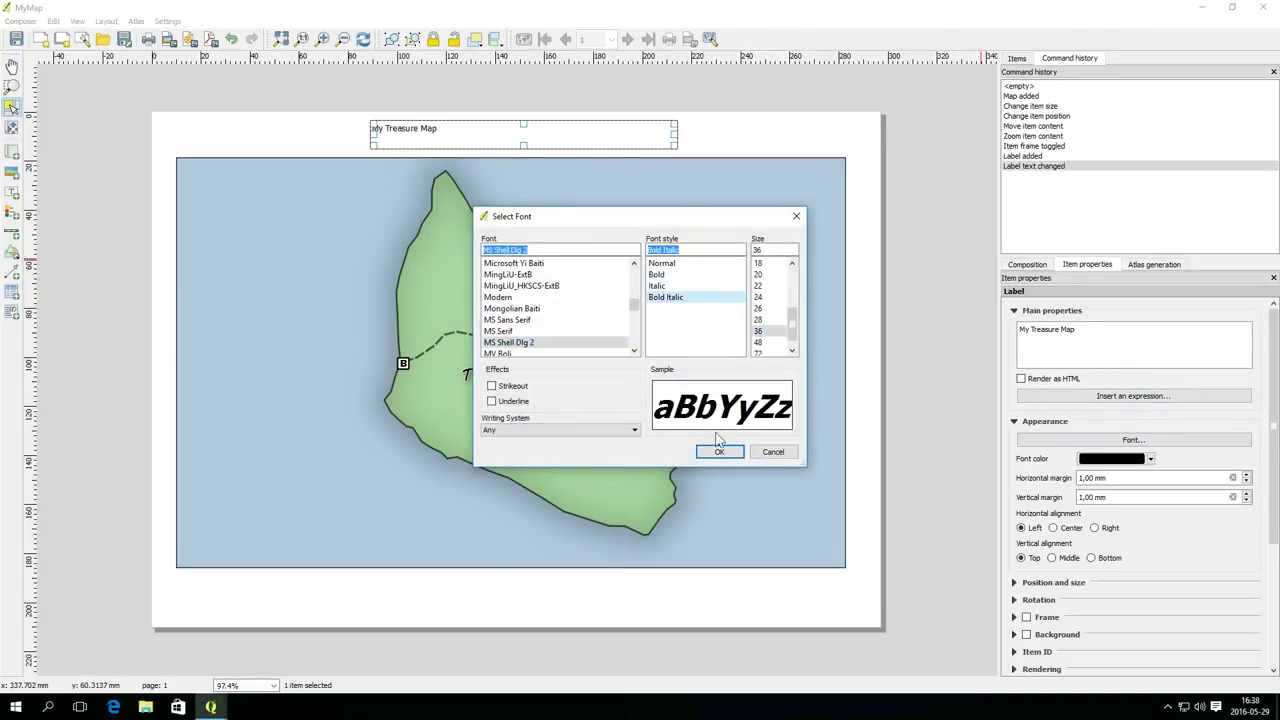
scroll(531, 305, down, 5)
scroll(531, 303, up, 10)
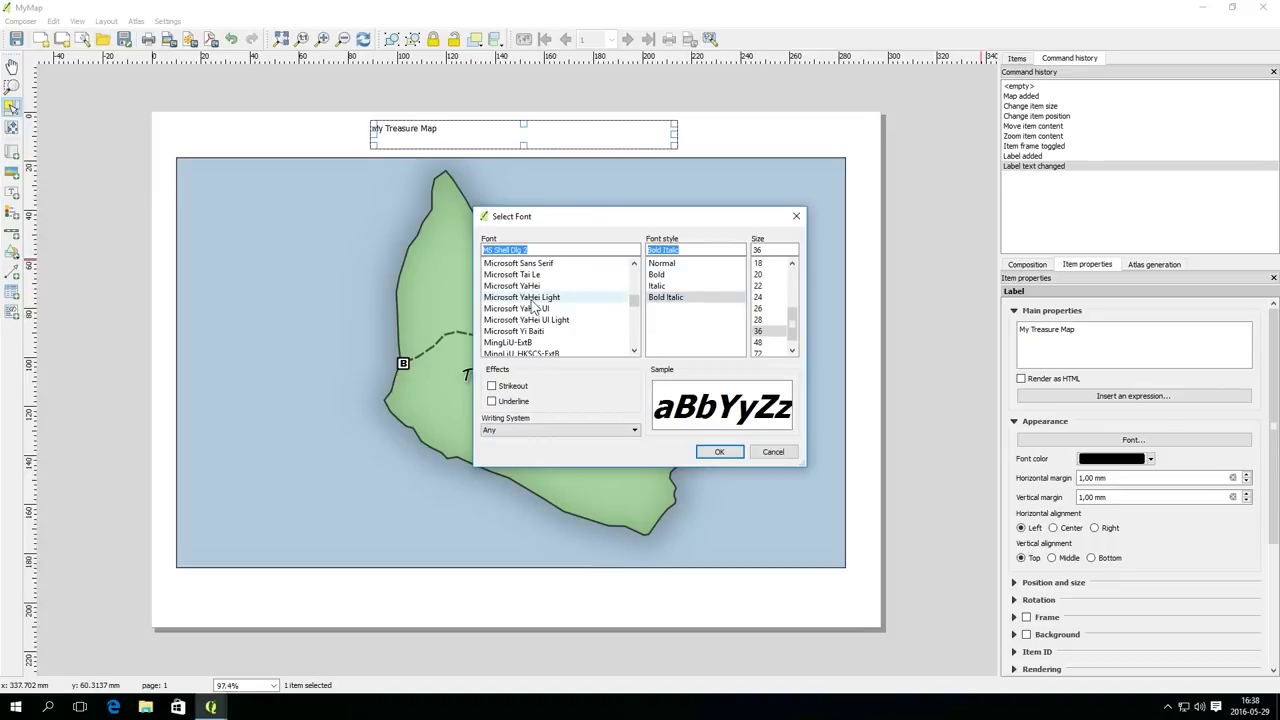
click(719, 451)
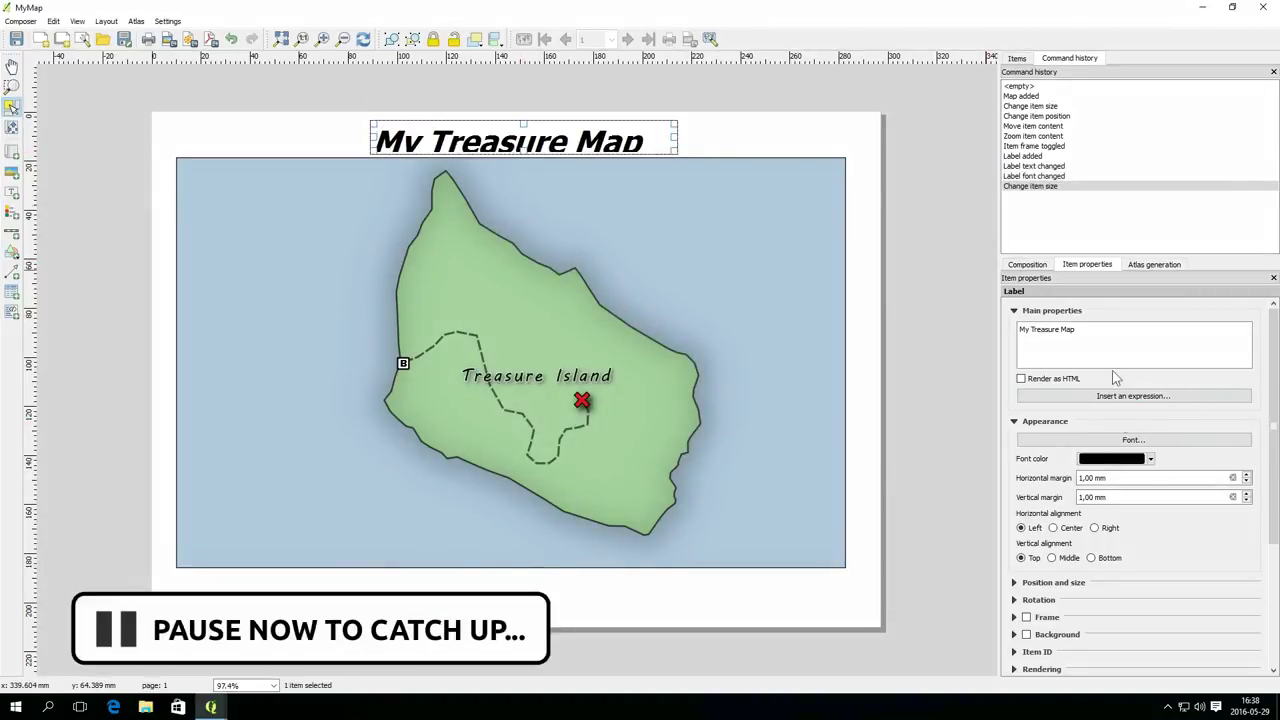
Step: Reduce the title label's font size to 26 and align its text to center horizontally and middle vertically
click(1130, 439)
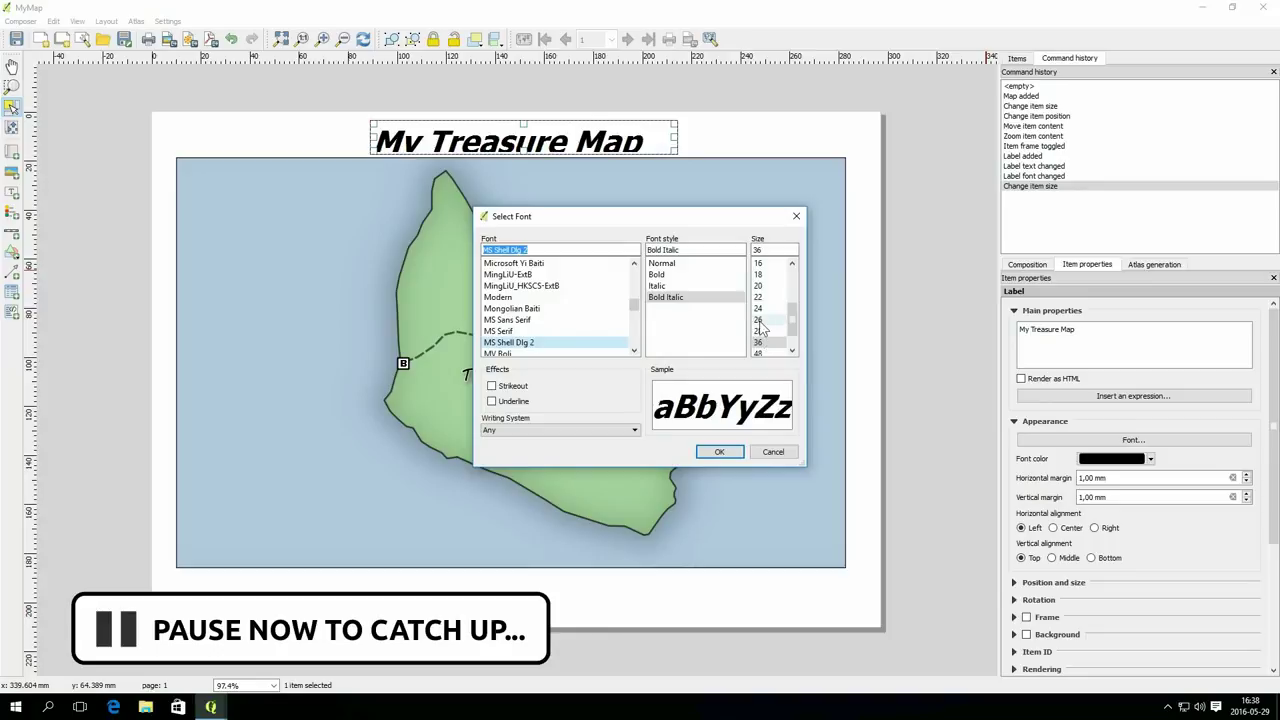
click(719, 451)
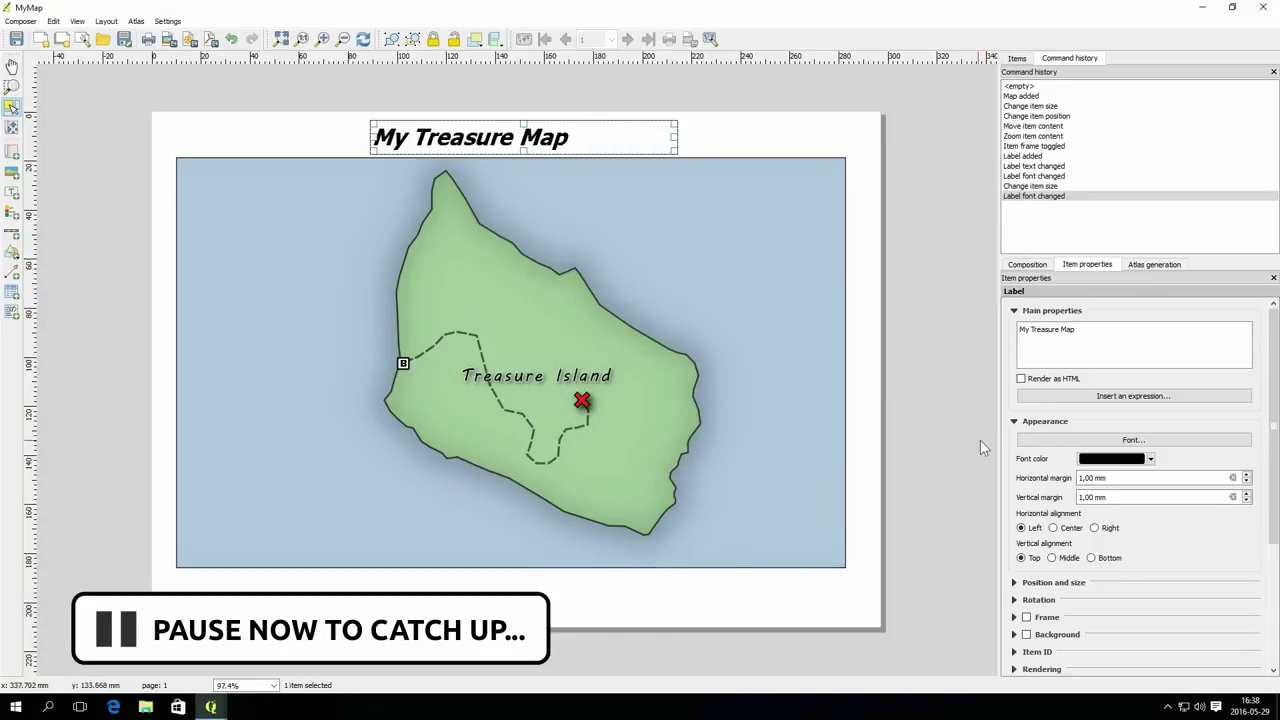
click(1070, 527)
click(1066, 558)
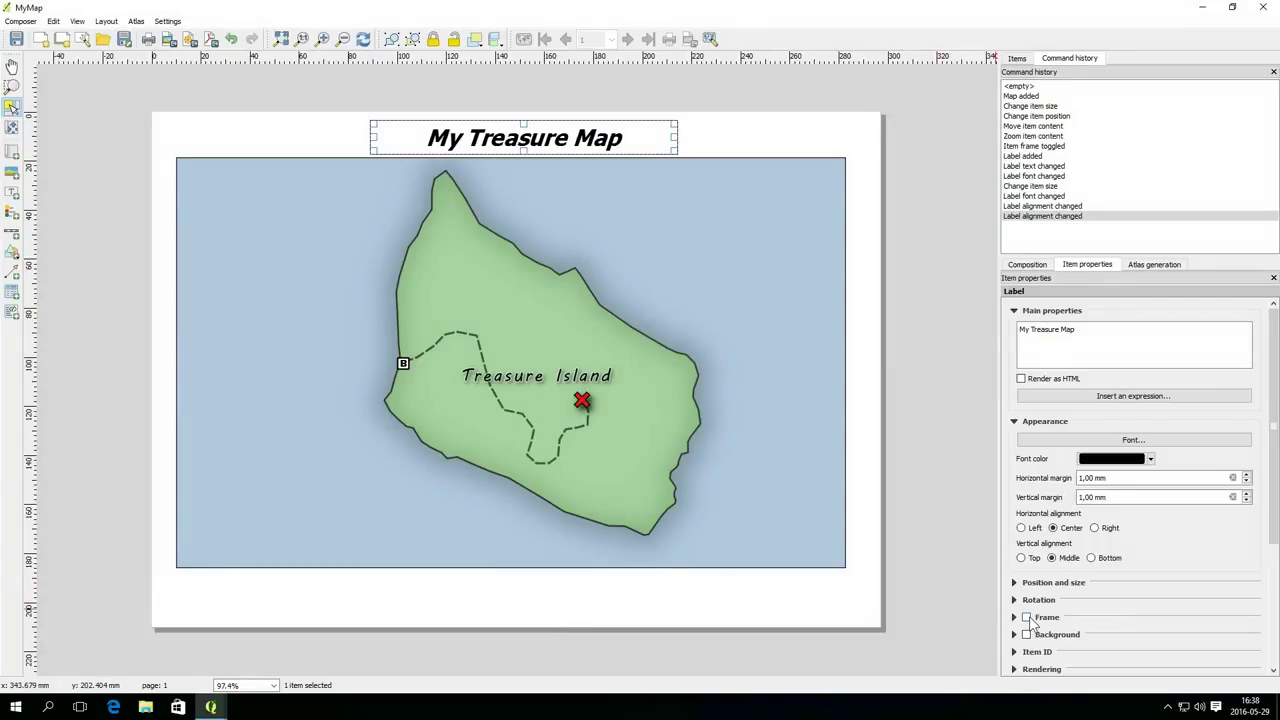
Step: Try a frame around the title label, turn it off again, and deselect the label
click(1027, 618)
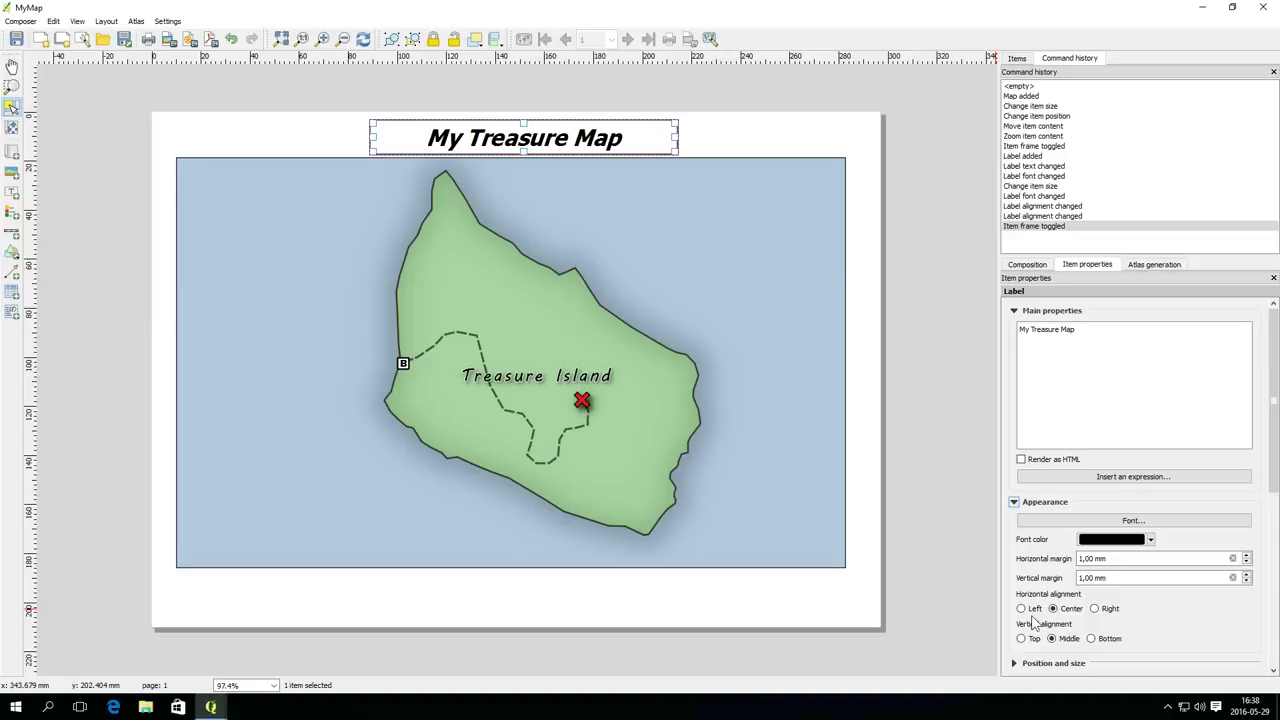
scroll(1040, 550, down, 2)
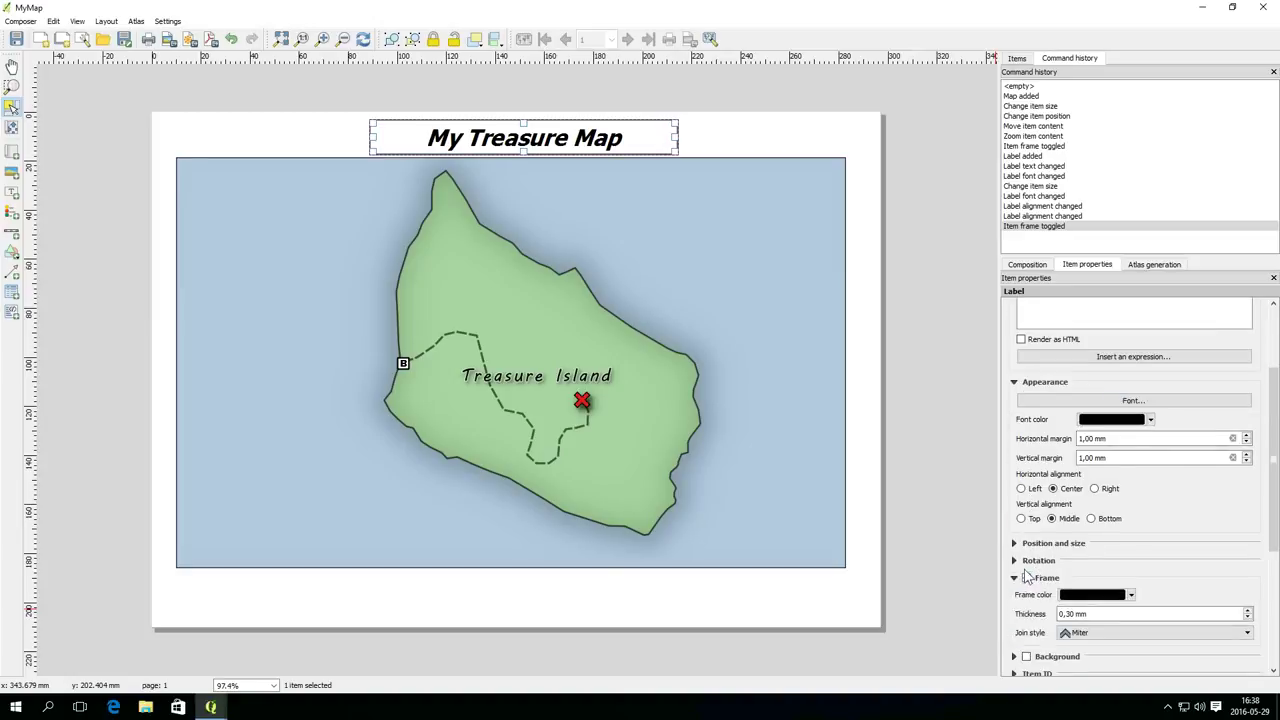
click(1027, 580)
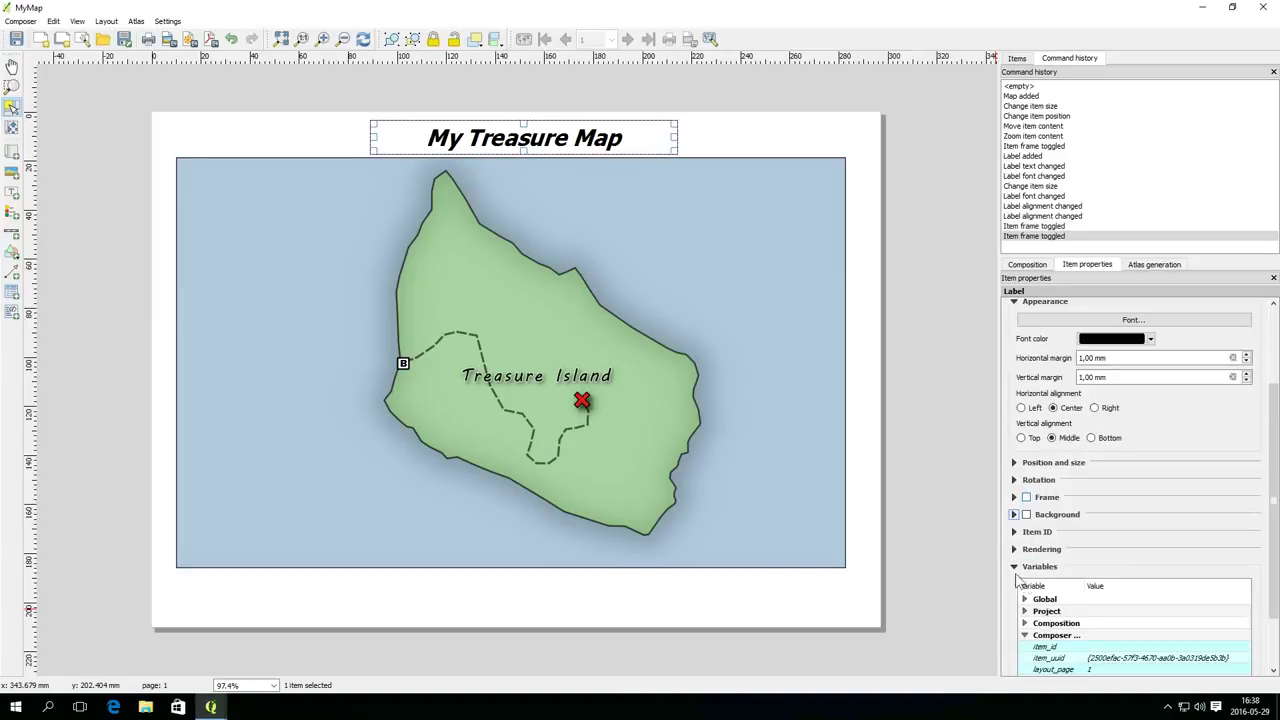
click(979, 512)
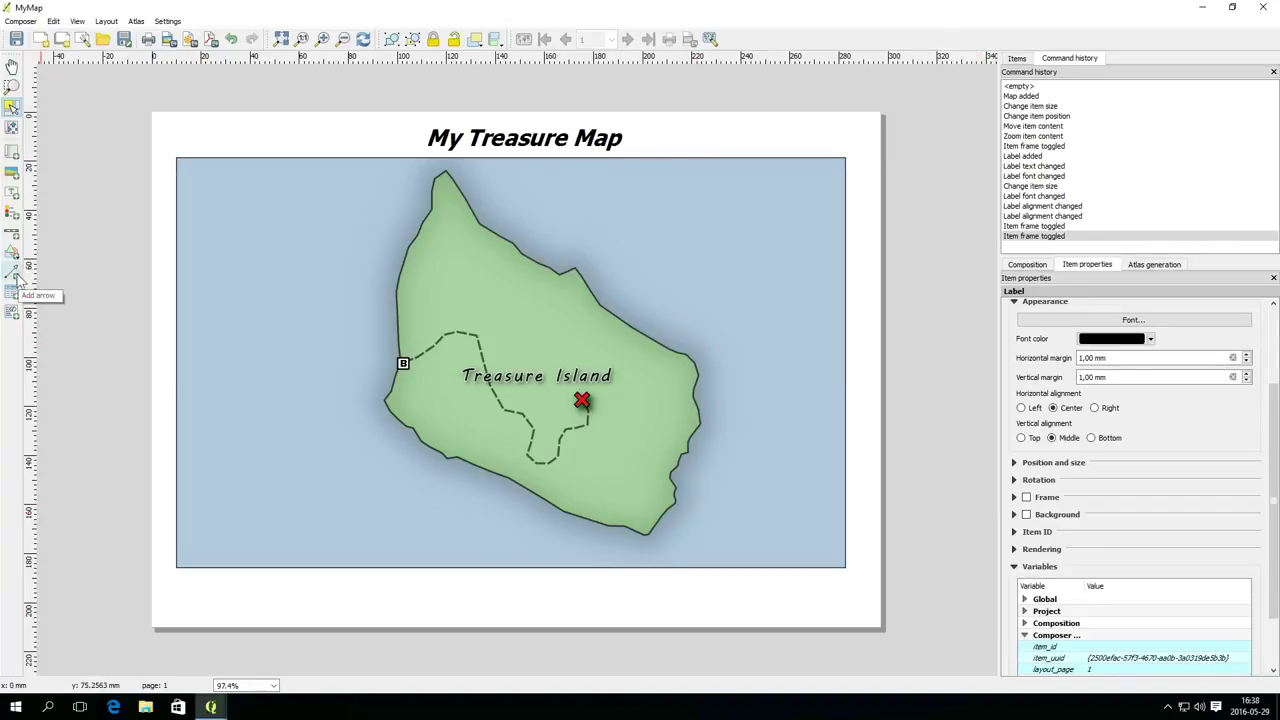
Step: Add a legend to the layout and place it in the lower-right corner of the map
click(12, 212)
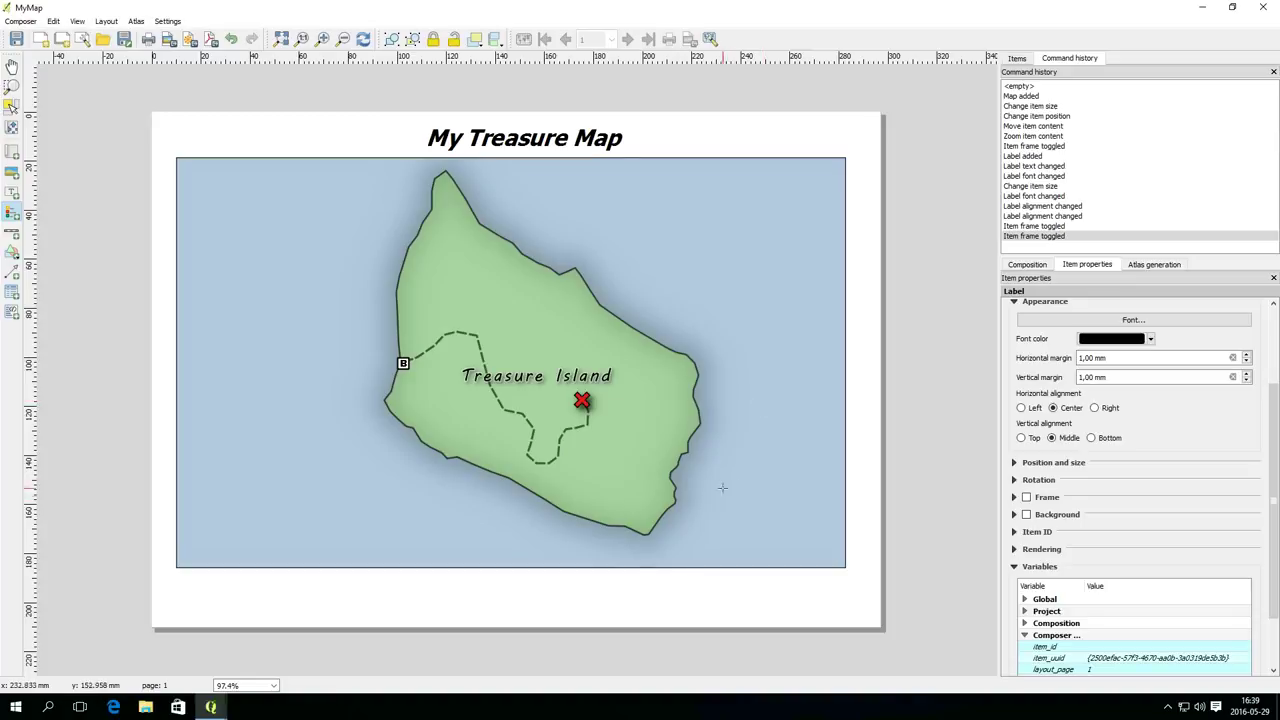
drag(738, 446, 819, 501)
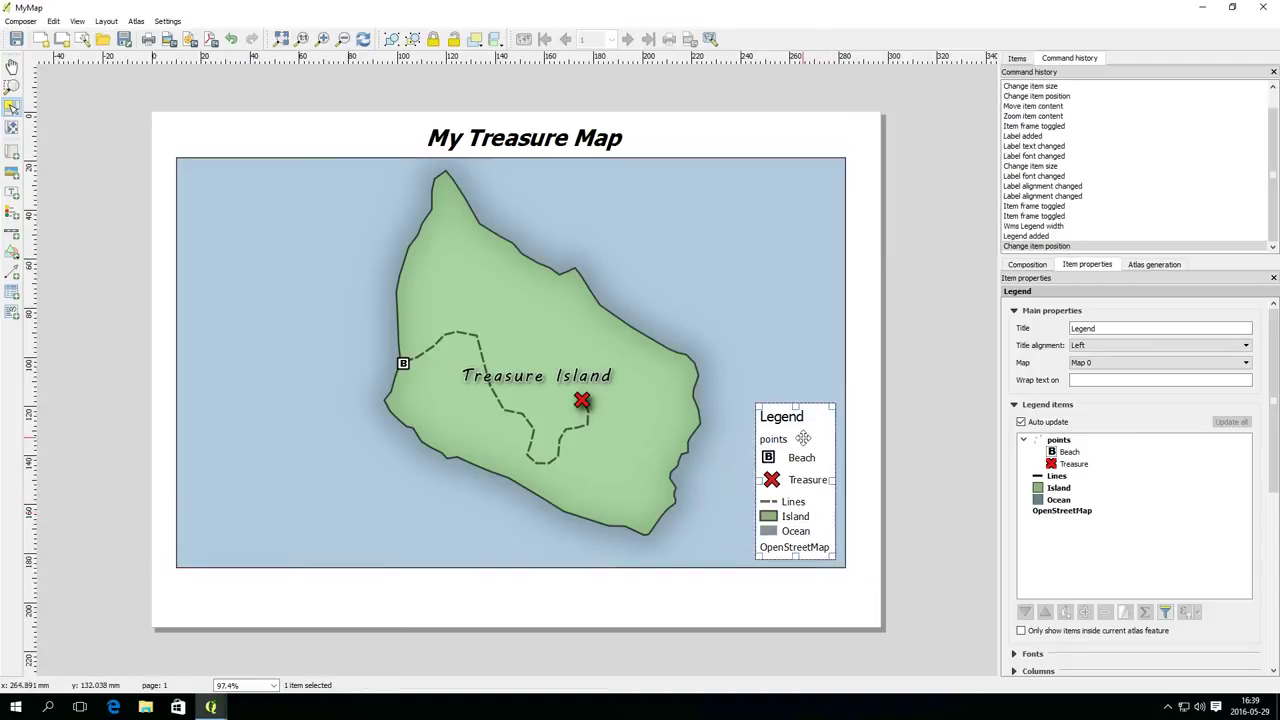
Step: Clear the legend's title text so that the legend has no title
click(1098, 330)
drag(1088, 329, 993, 297)
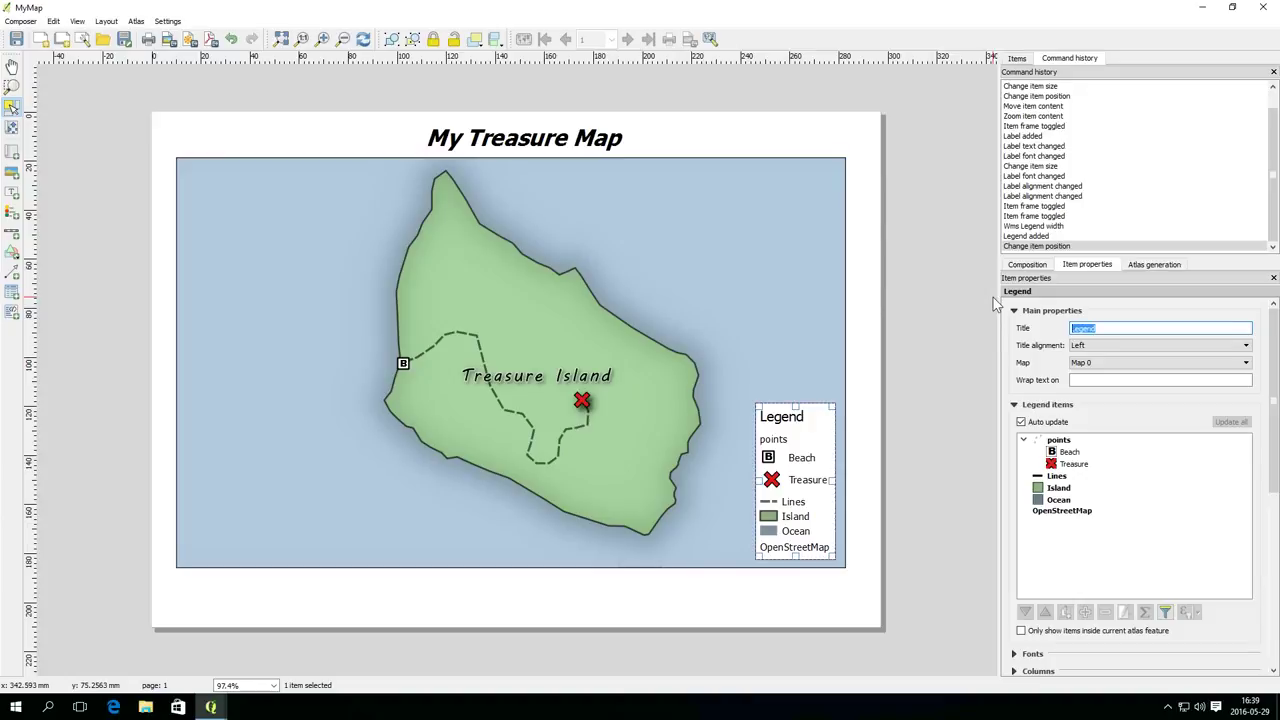
key(BackSpace)
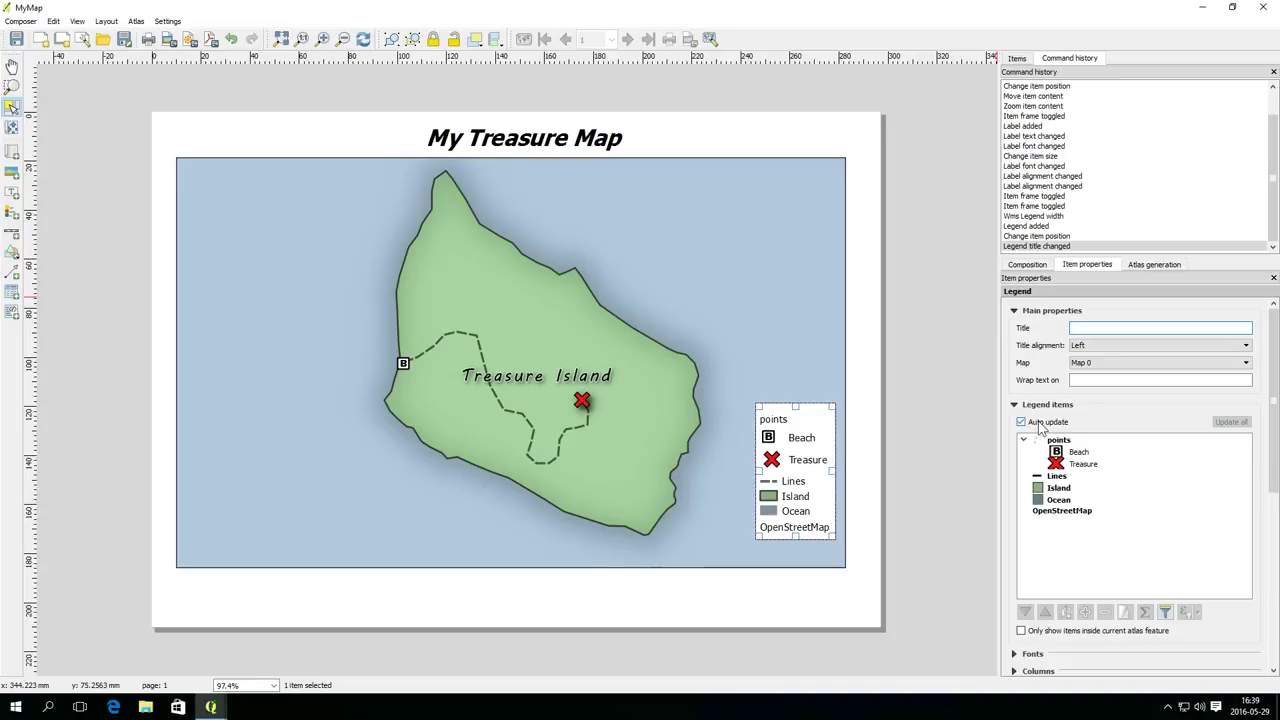
Step: Switch to the main QGIS window, rename the points layer as "Points", and return to the MyMap composer
key(alt+Tab)
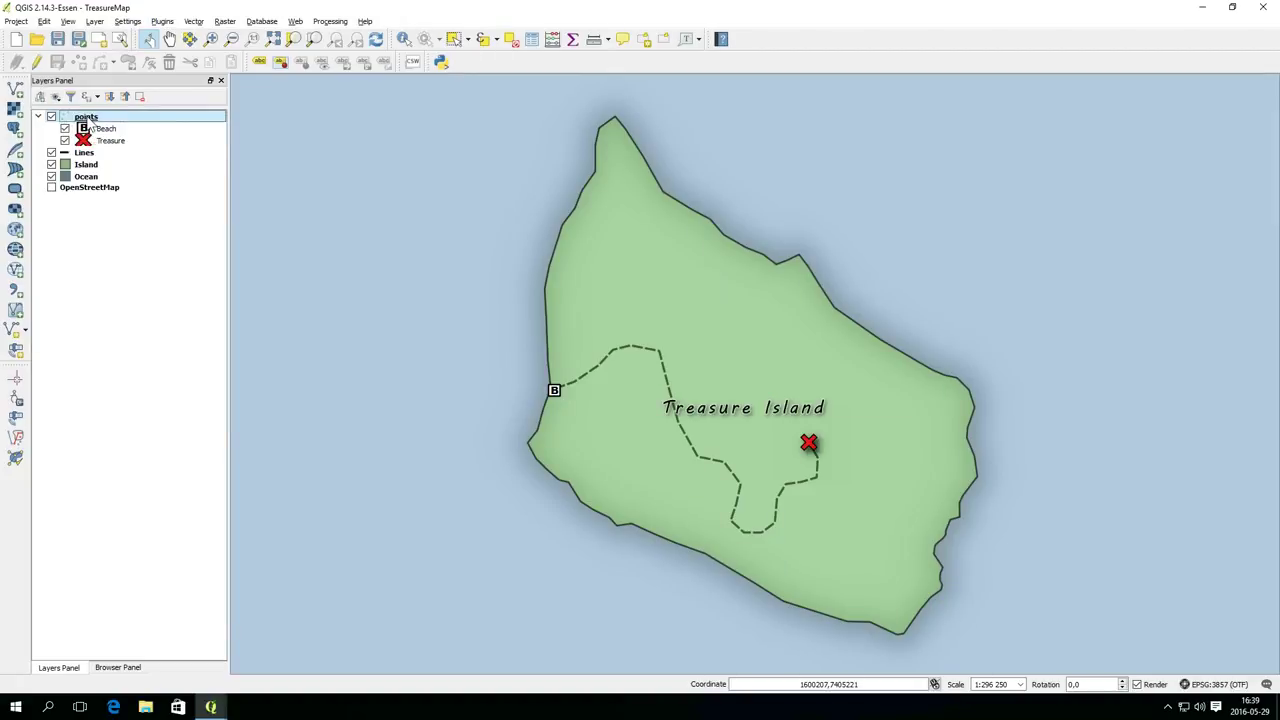
double_click(88, 119)
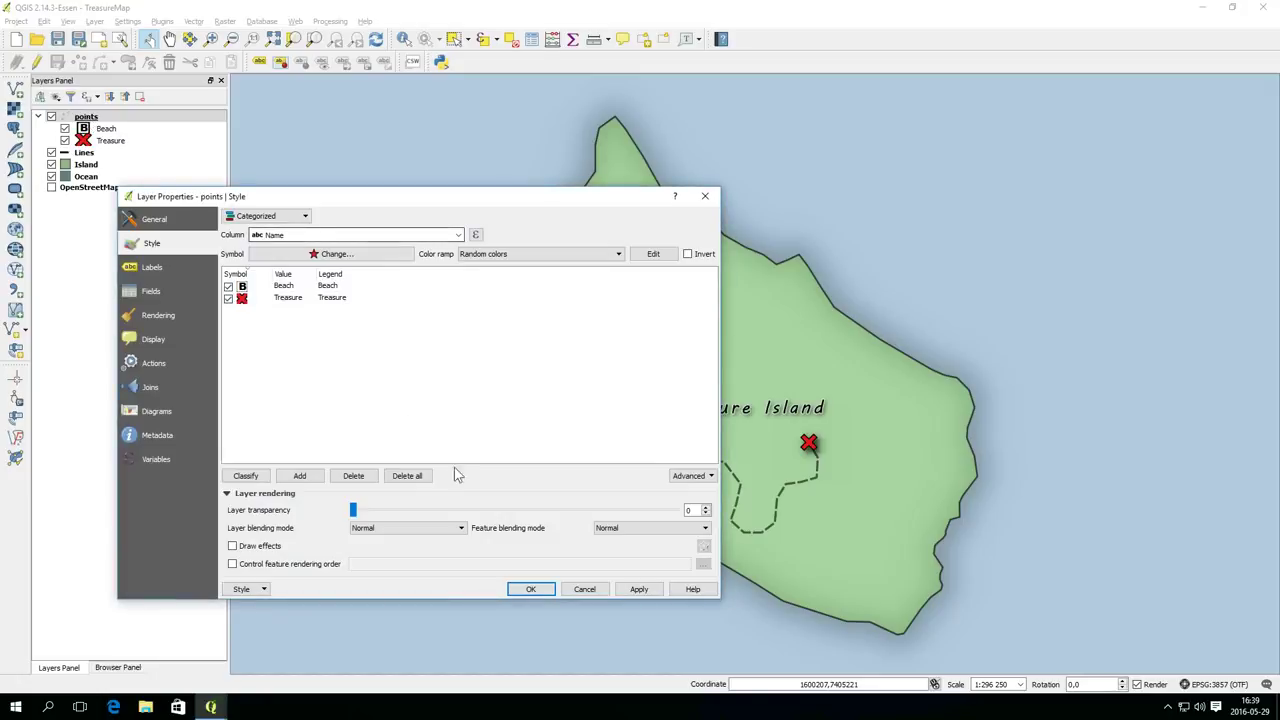
click(597, 591)
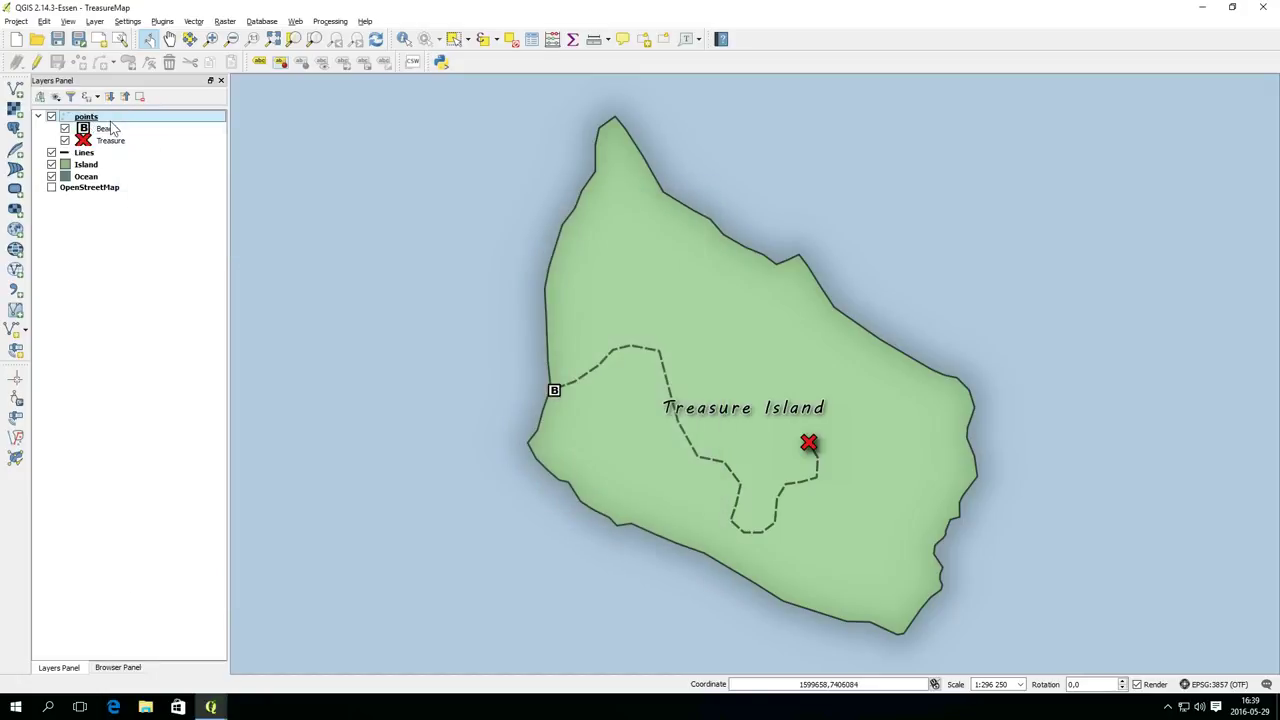
right_click(102, 122)
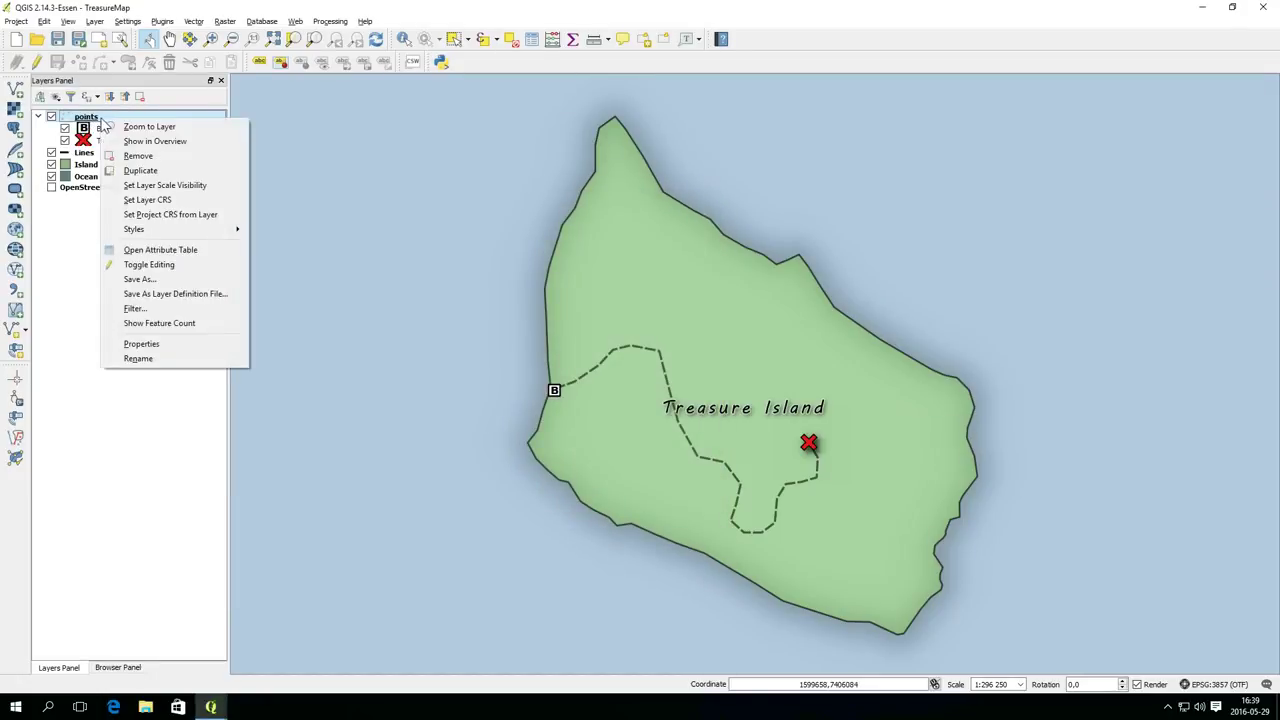
click(145, 358)
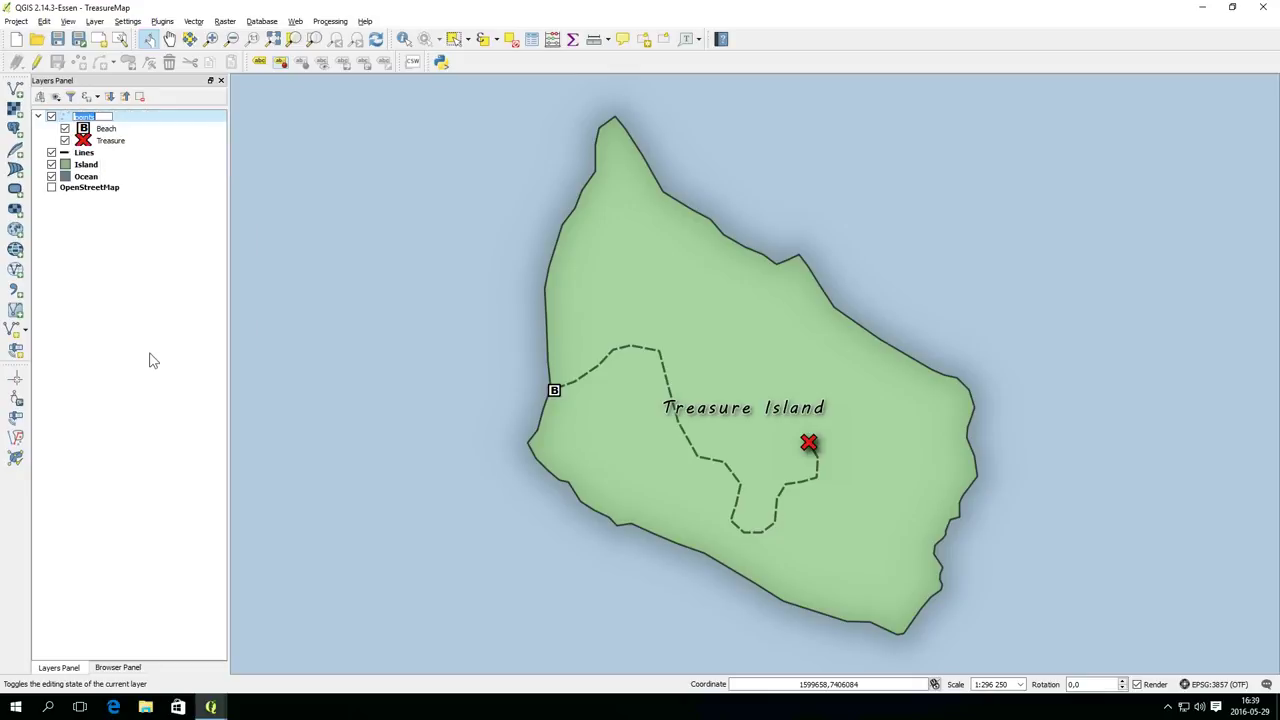
text(points)
key(Return)
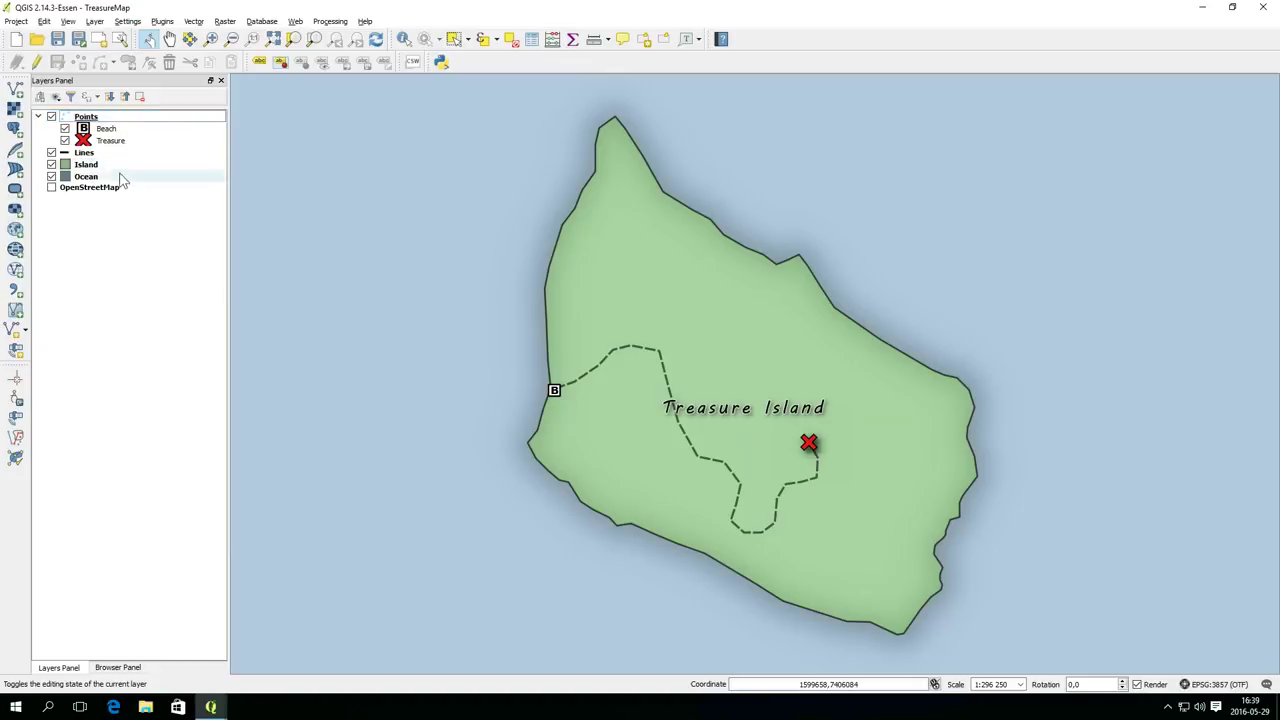
key(alt+Tab)
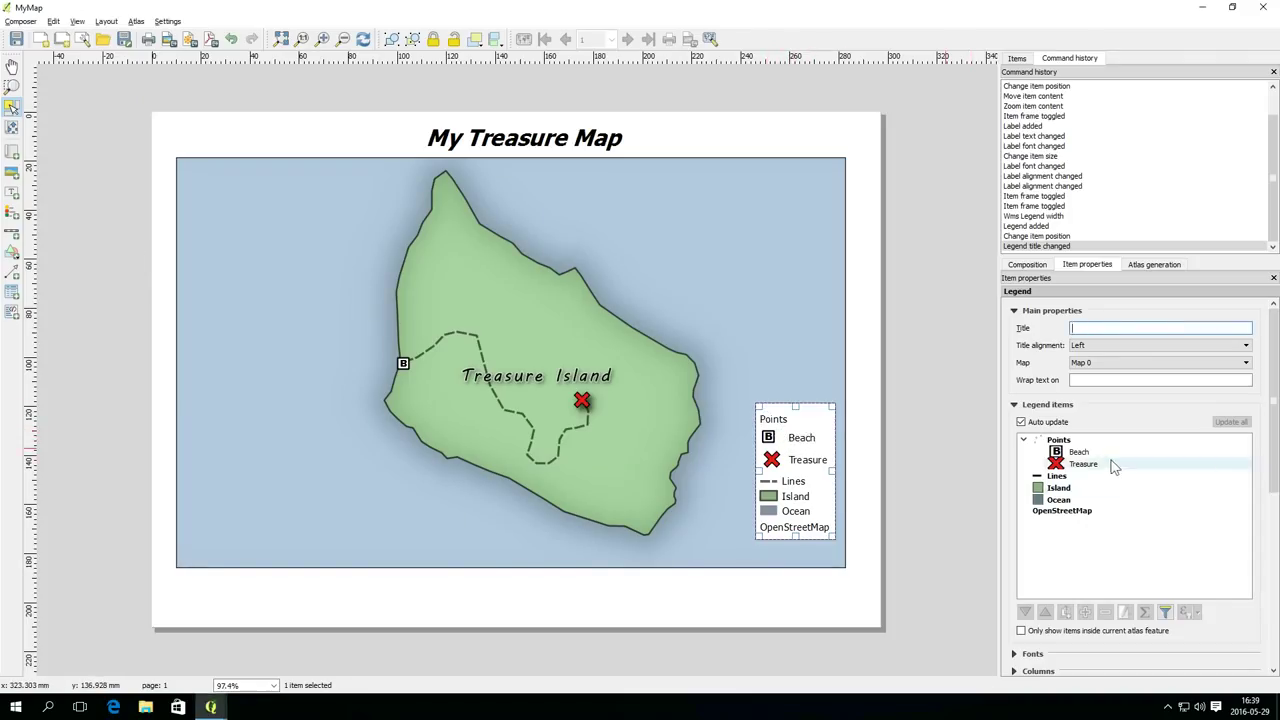
Step: Turn off the legend's automatic updating and rename its Lines entry as "Path to Treasure"
click(1021, 422)
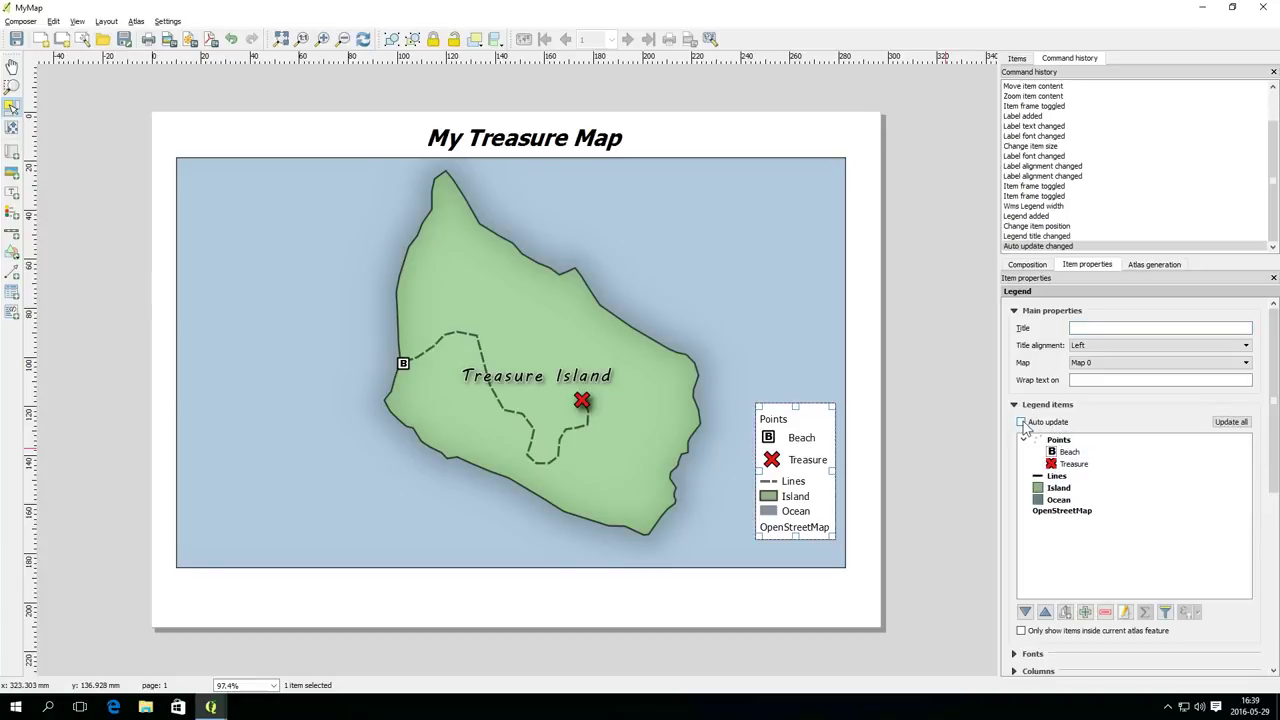
right_click(1060, 480)
click(1090, 587)
click(1125, 612)
text(Path to Treasure)
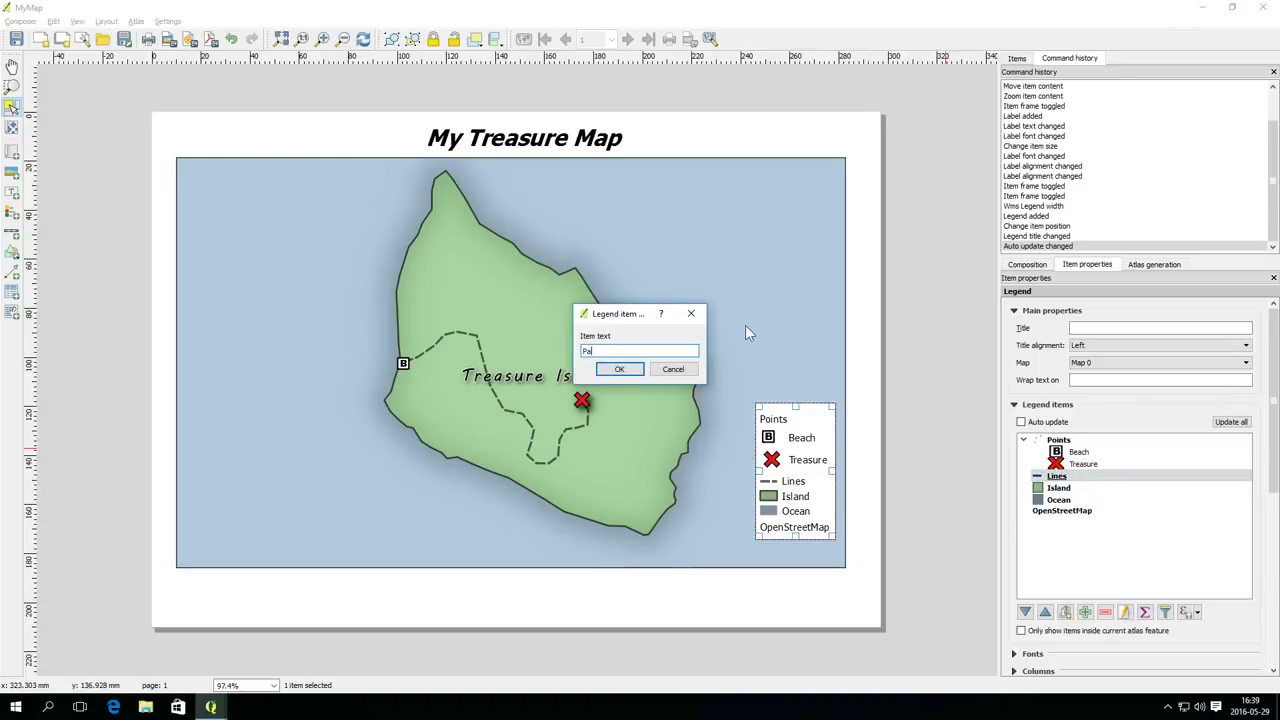
key(Return)
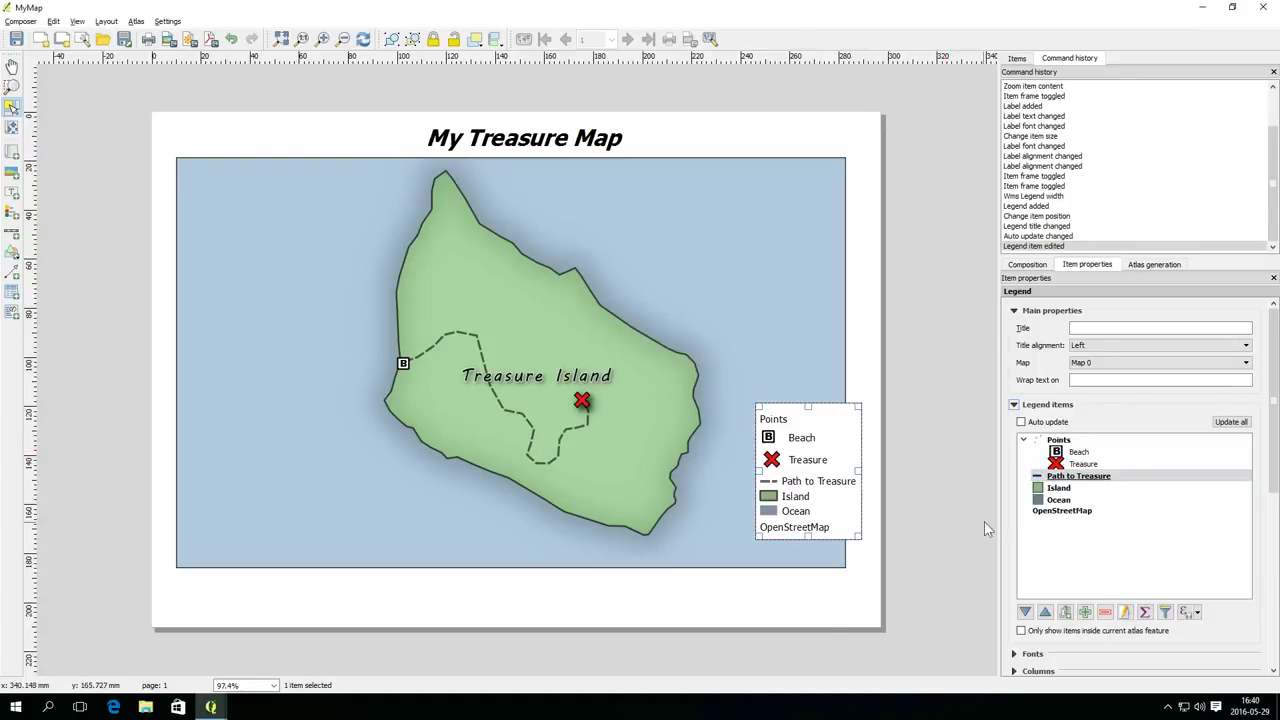
Step: Remove the Ocean and OpenStreetMap entries from the legend
click(1058, 499)
click(1104, 611)
click(1062, 510)
click(1104, 611)
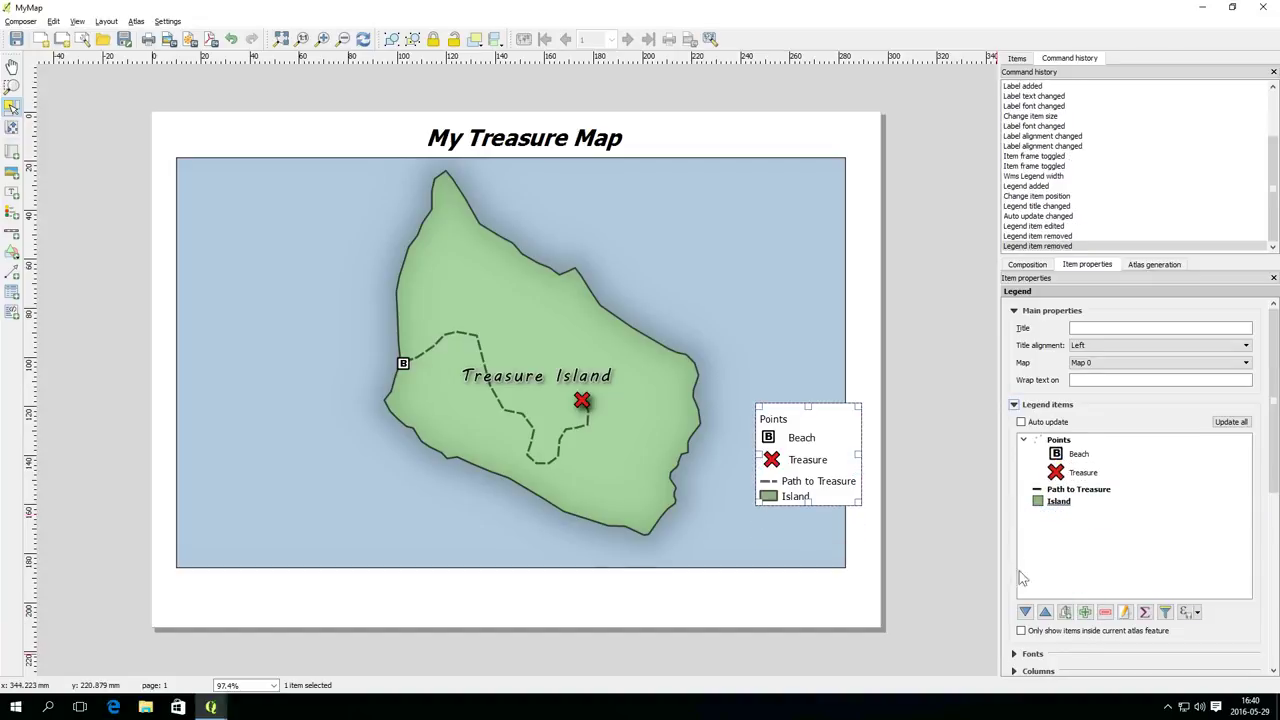
Step: Clear the text of the legend's Points heading, keeping the Beach and Treasure entries
click(1058, 440)
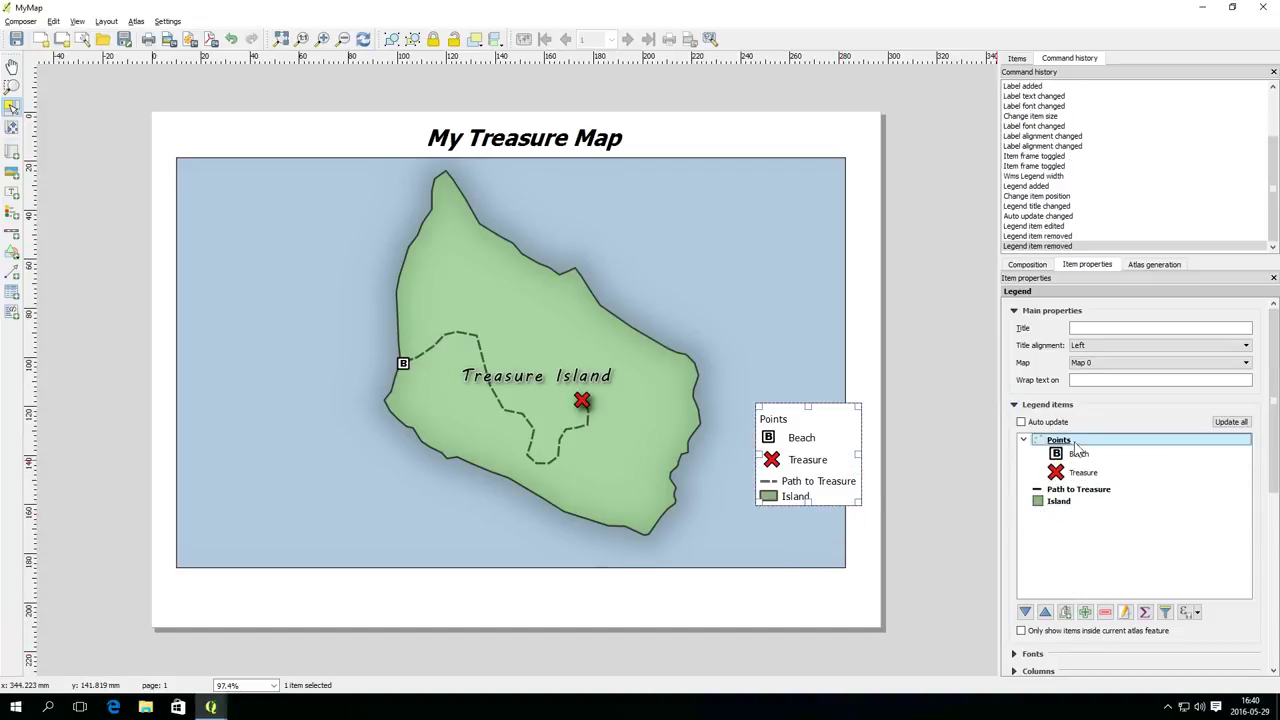
click(1127, 613)
key(BackSpace)
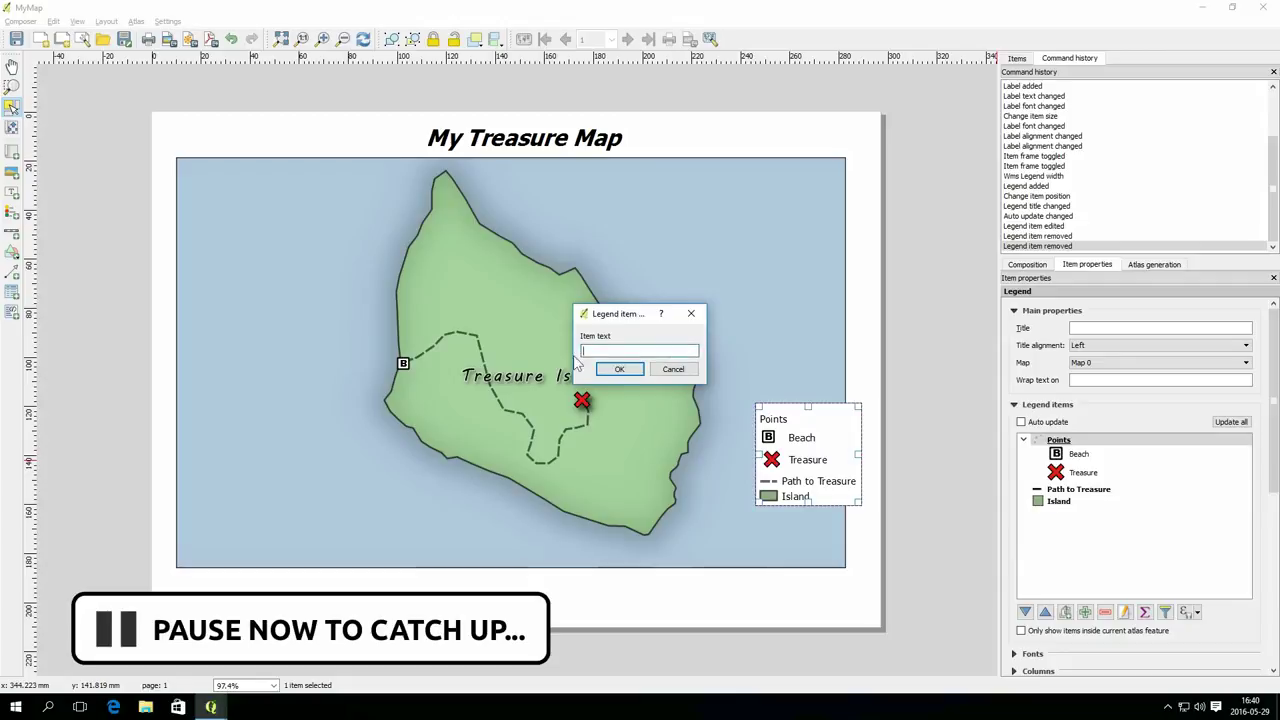
click(622, 371)
Step: Move the legend fully inside the map's lower-right corner and turn on its frame
drag(782, 452, 757, 514)
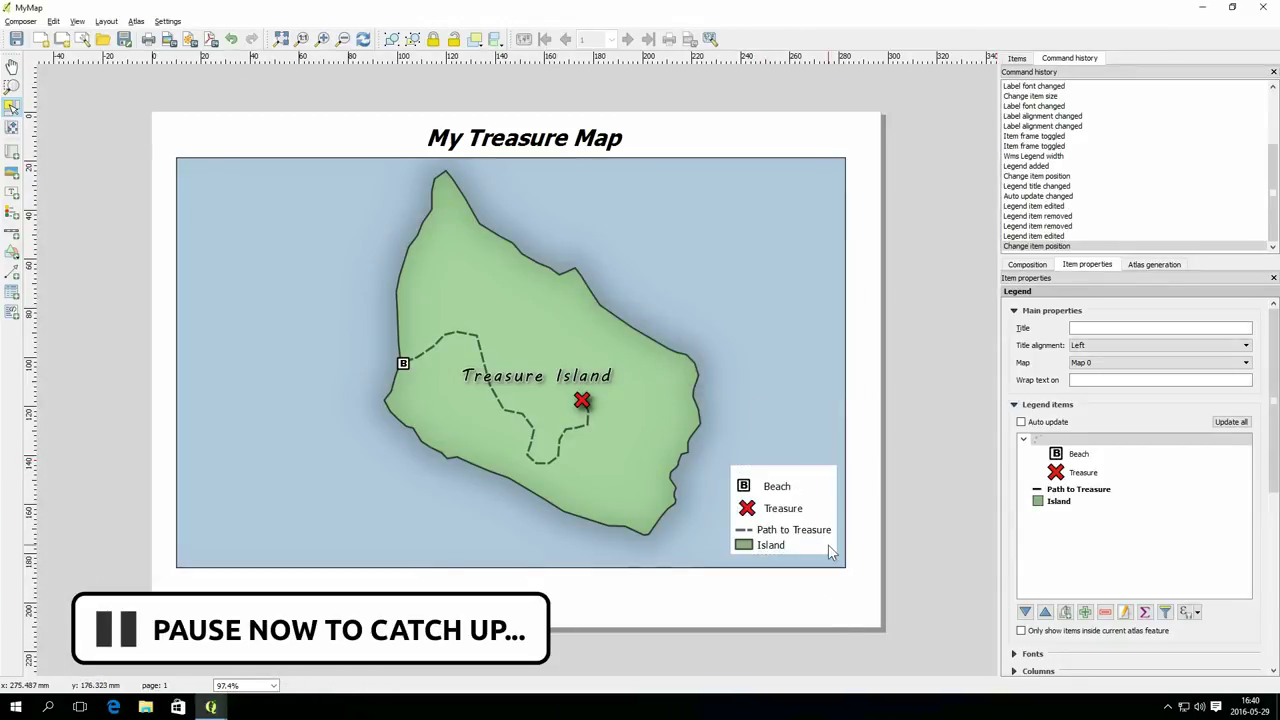
scroll(1015, 628, down, 3)
click(1026, 575)
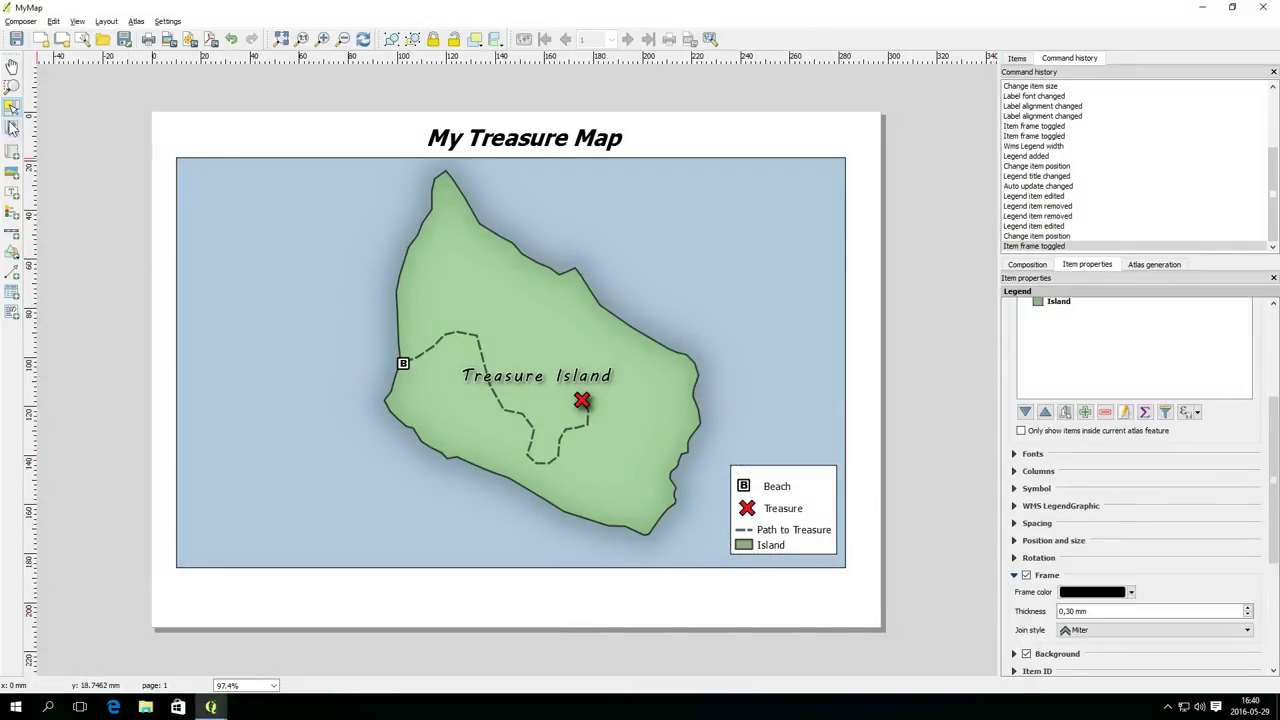
Step: Add a scale bar to the layout and place it in the blank strip just below the map
click(12, 232)
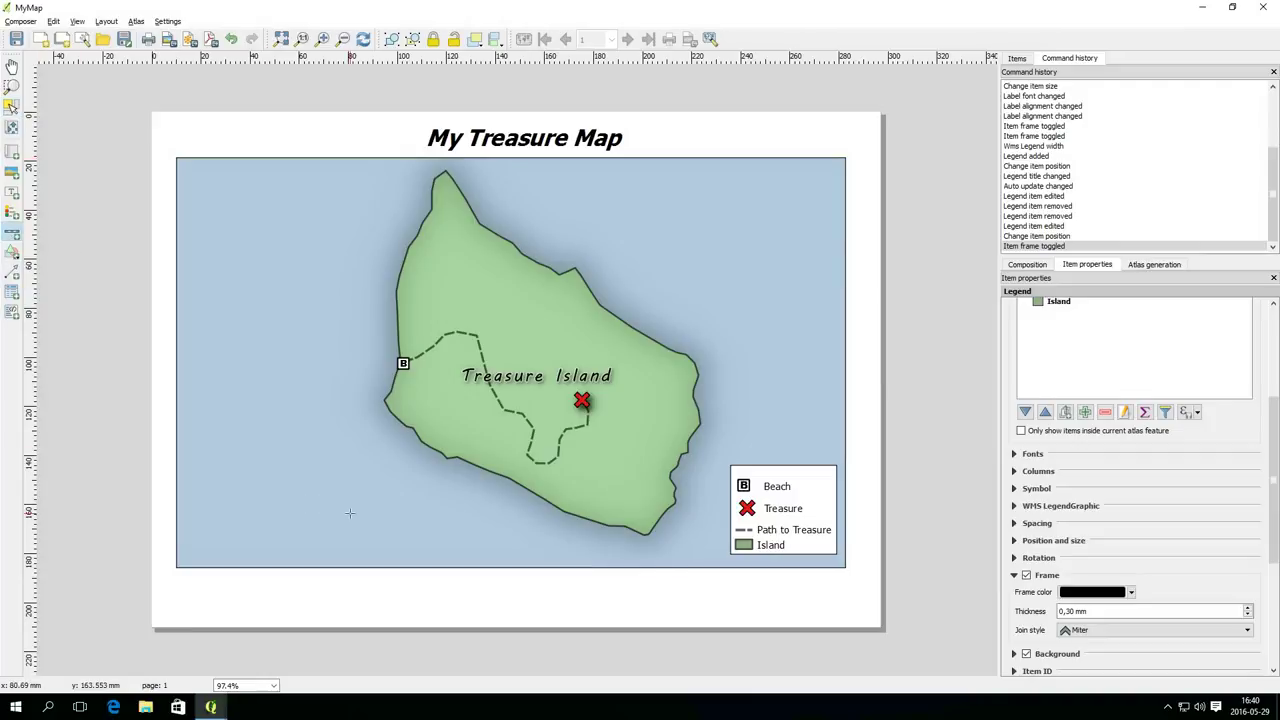
click(396, 595)
drag(446, 614, 420, 592)
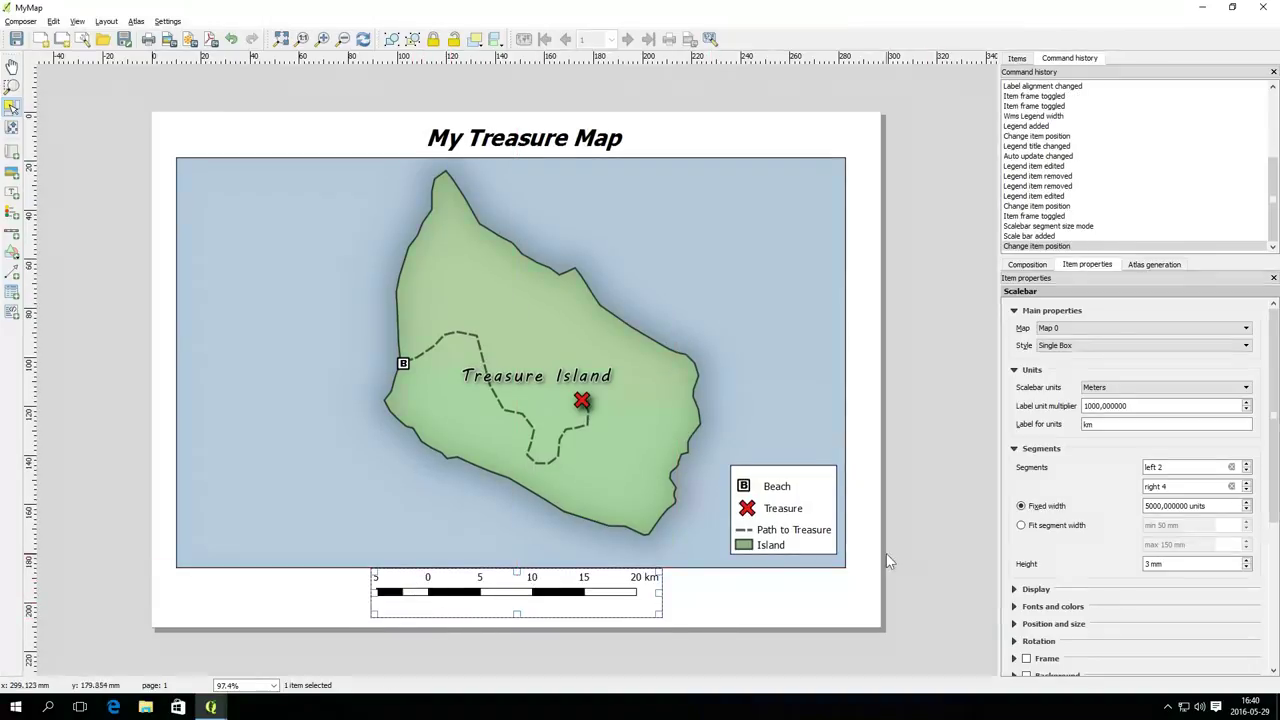
Step: Set the scale bar's left segments to 0 and its style to Line Ticks Up, then centre it below the map
click(1246, 472)
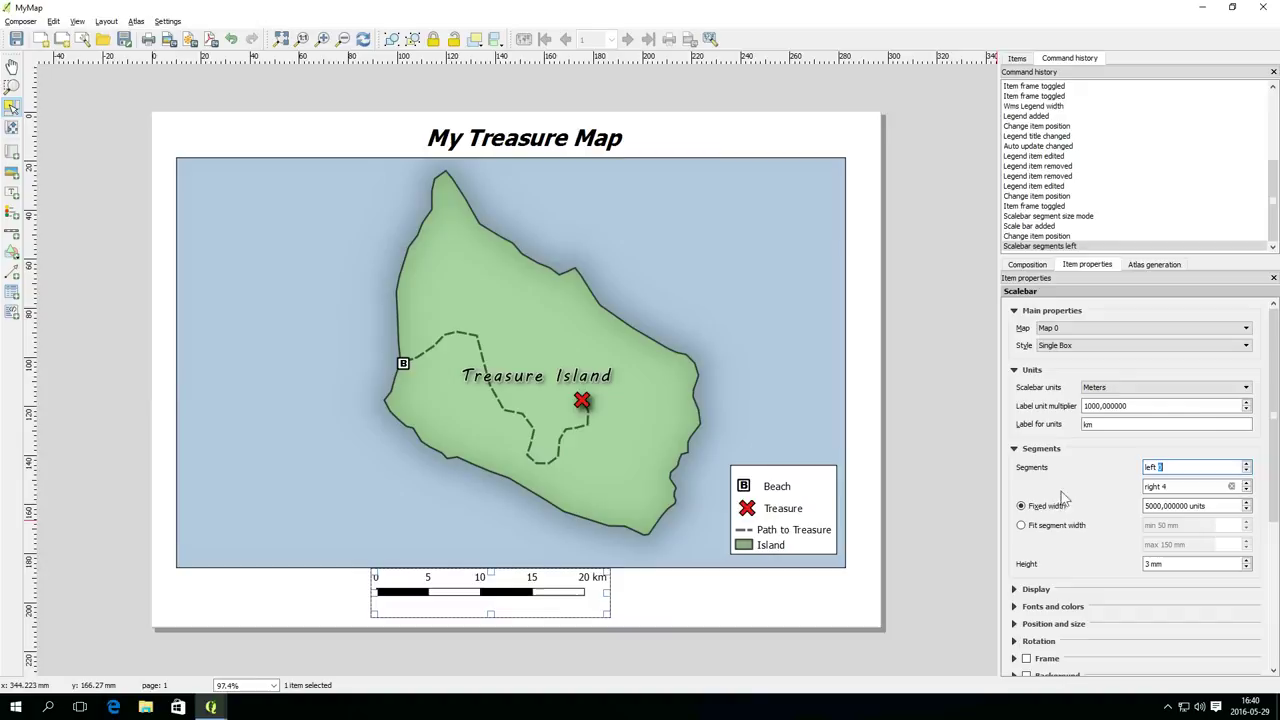
click(1236, 347)
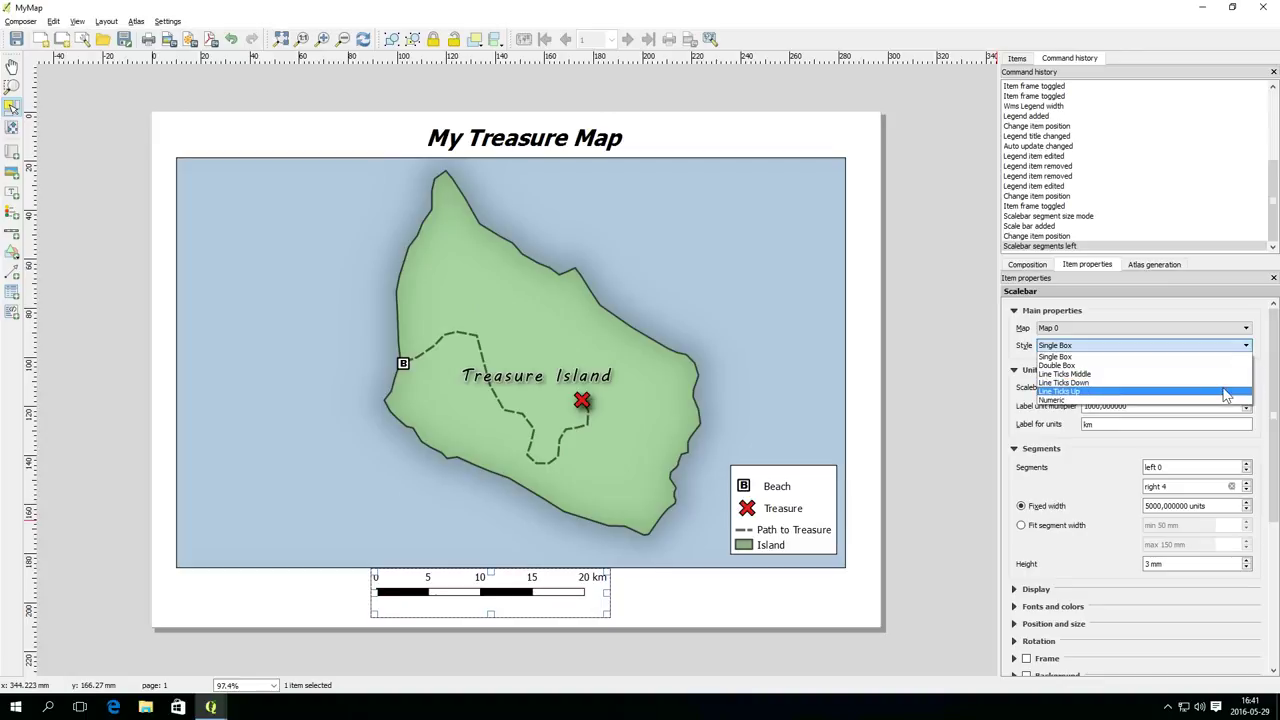
click(1228, 391)
drag(462, 586, 498, 590)
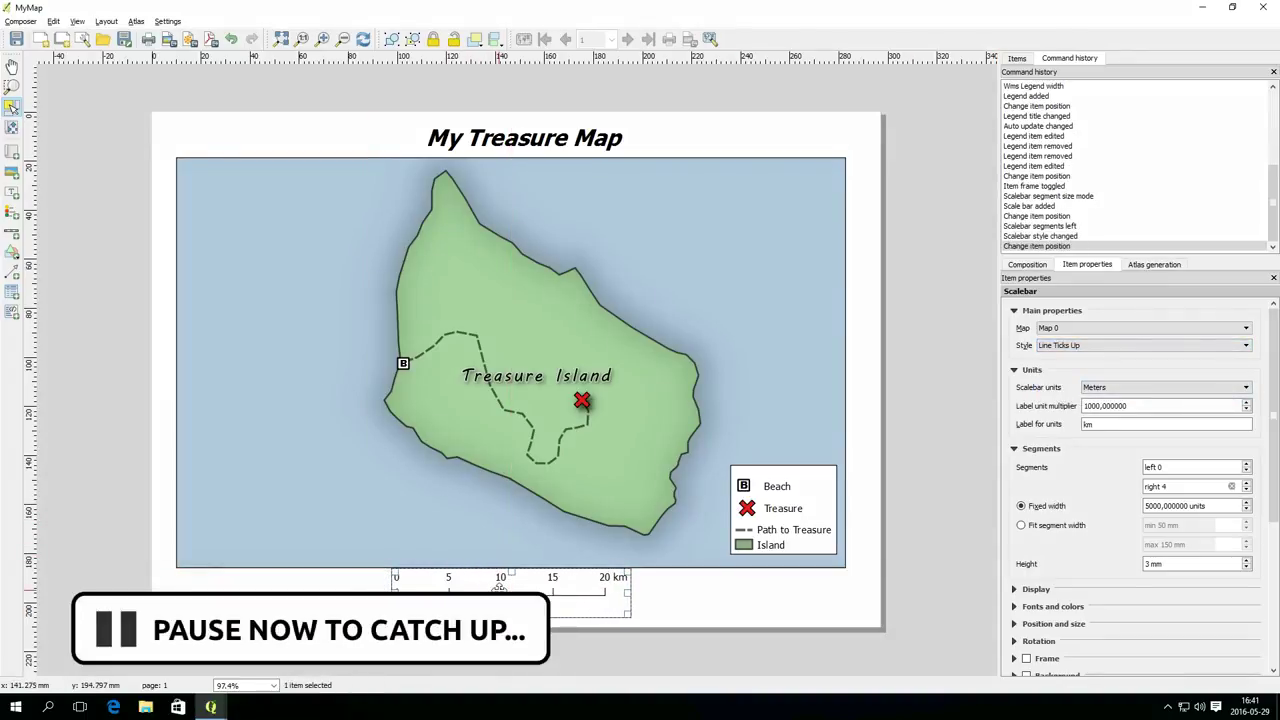
click(682, 618)
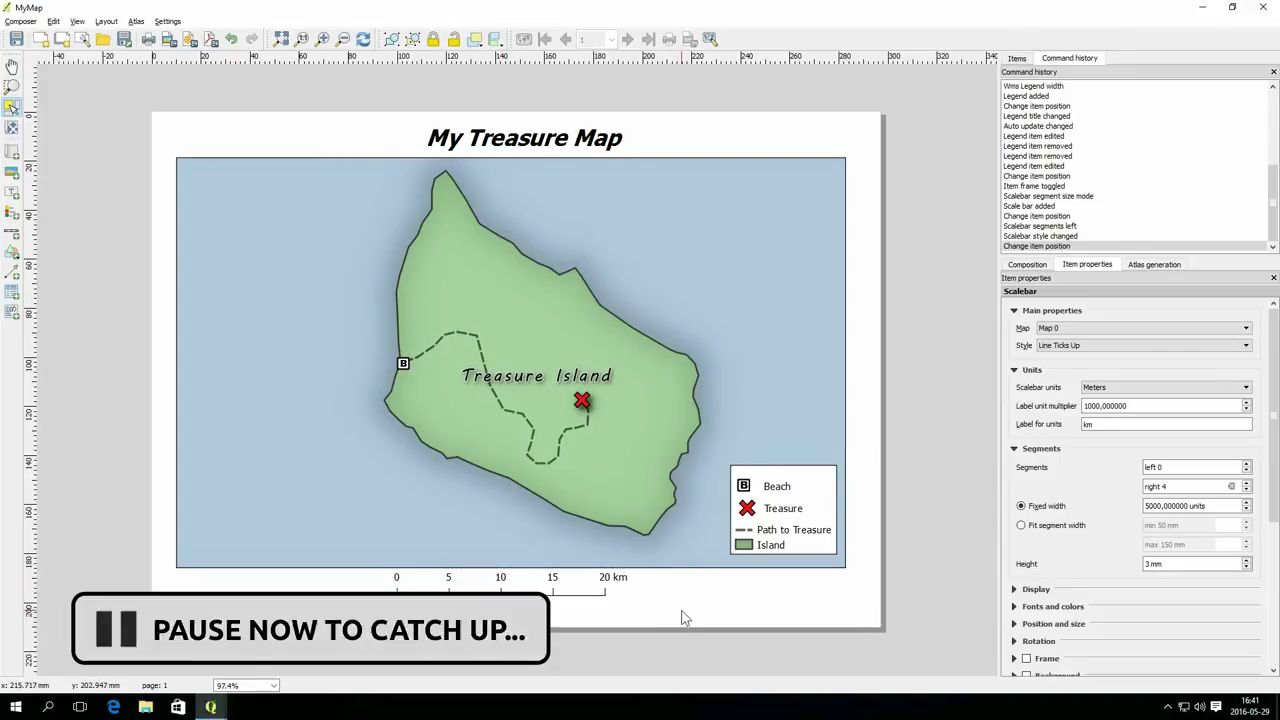
Step: Draw a rectangle shape just inside the page edges, enclosing the title, map and scale bar
click(12, 253)
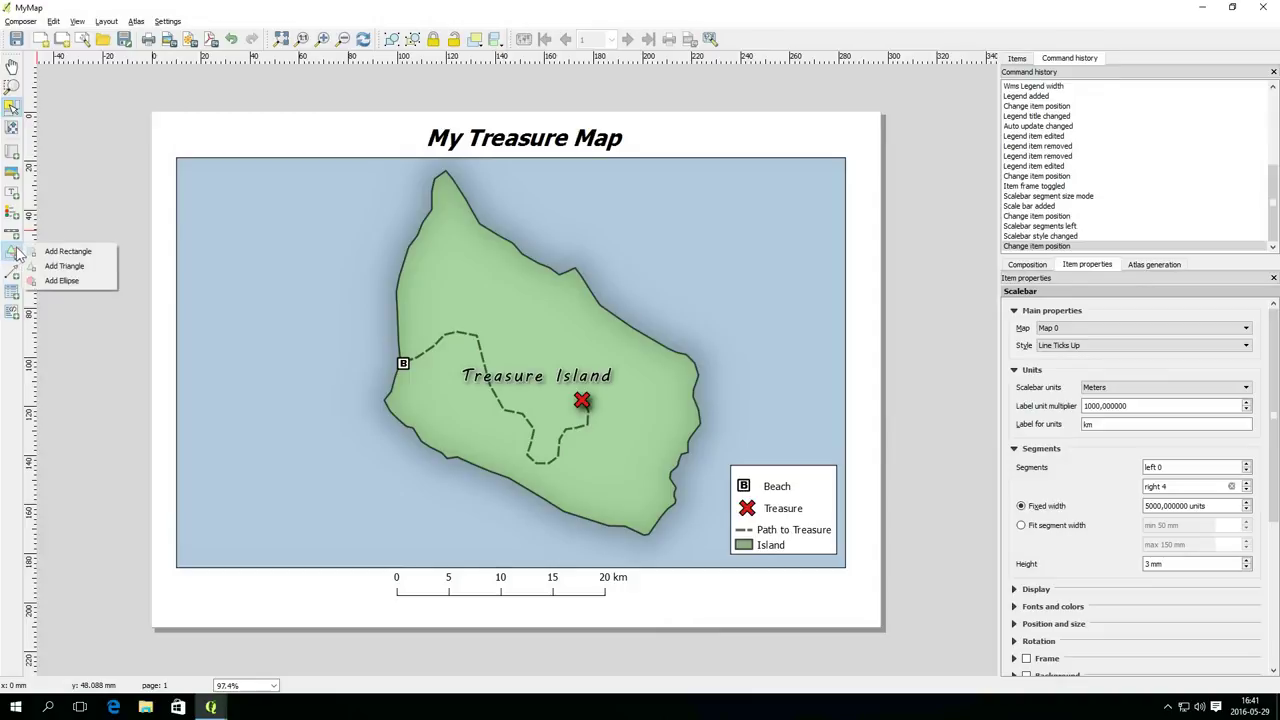
click(60, 252)
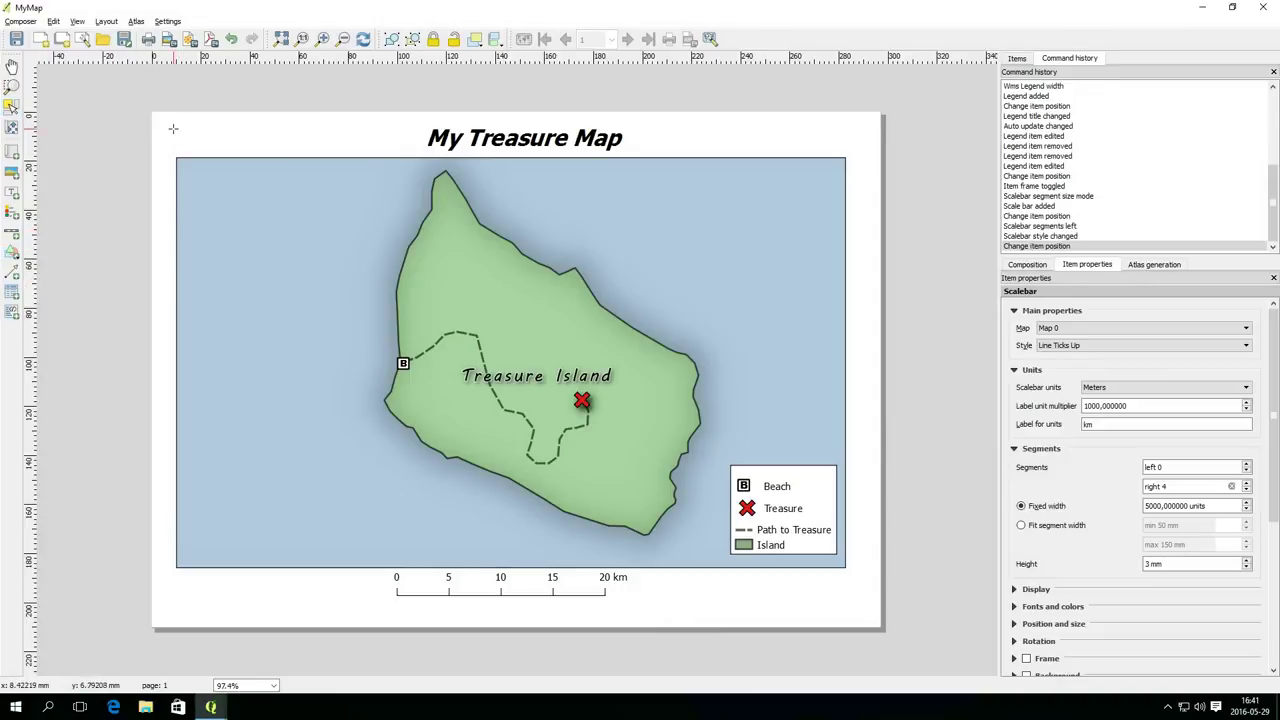
drag(165, 122, 864, 610)
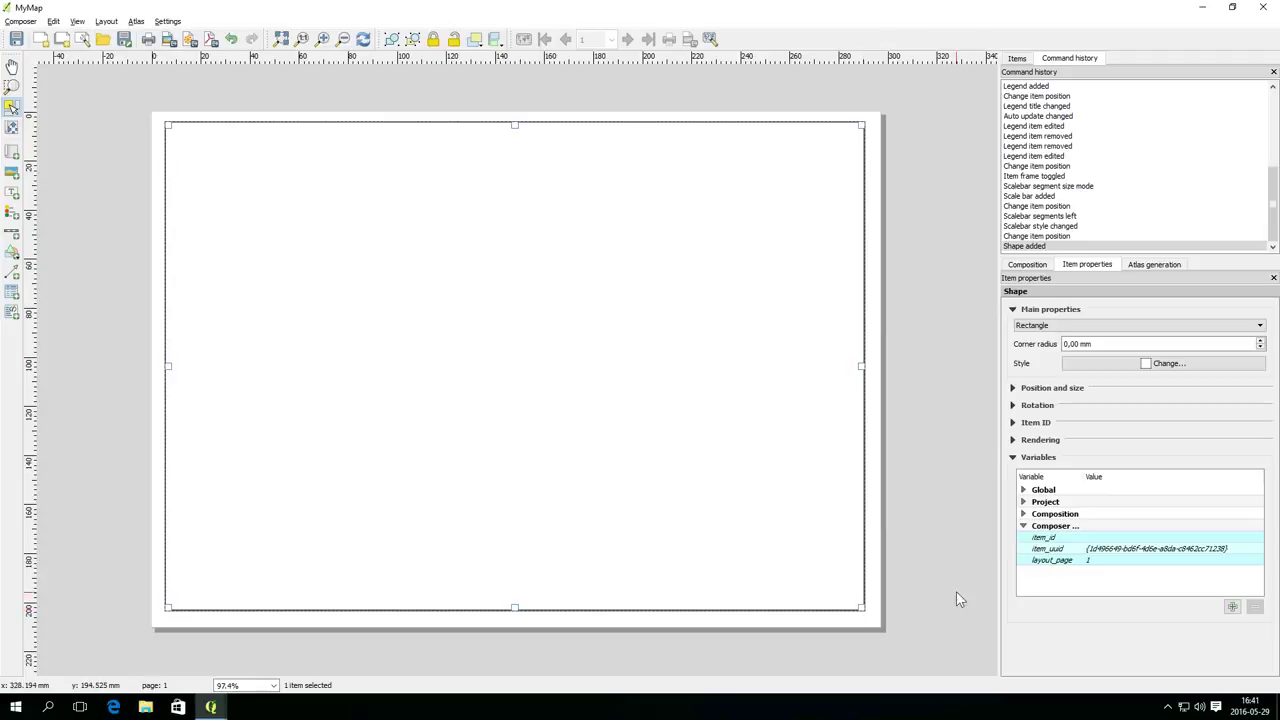
Step: Change the rectangle's fill symbol layer to Outline: Simple line, apply it, and deselect the shape
click(1085, 366)
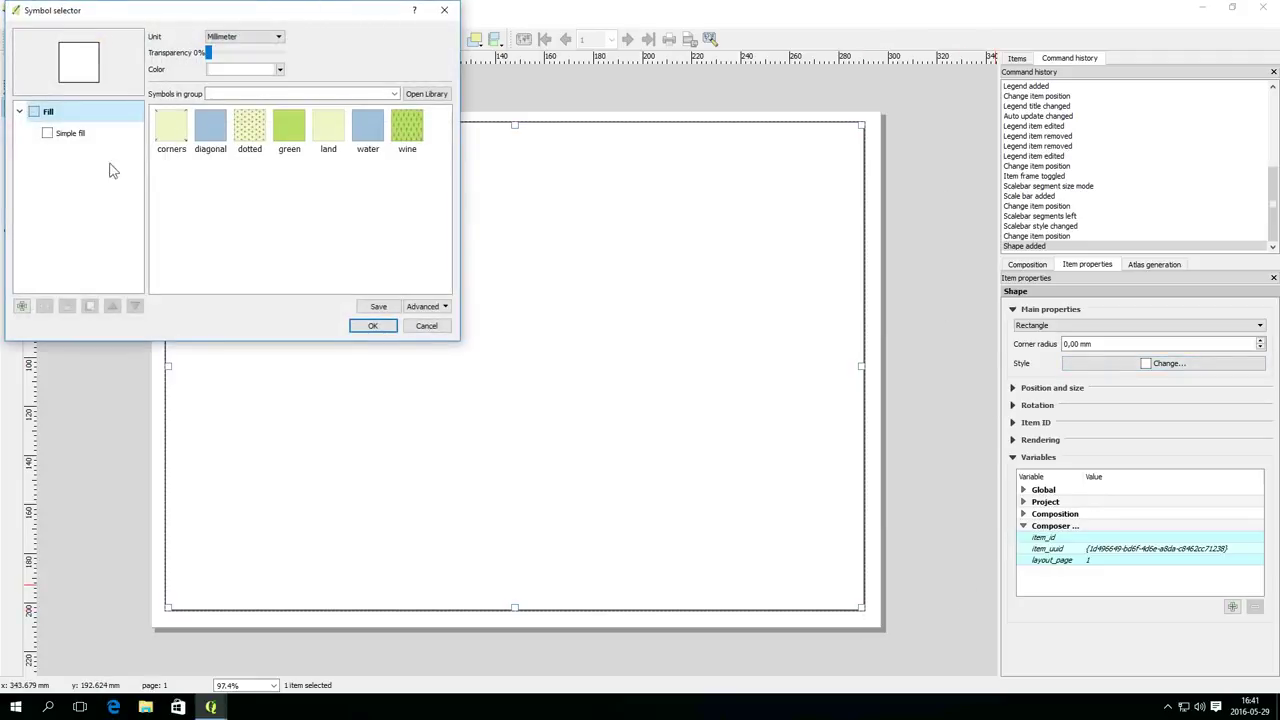
click(65, 134)
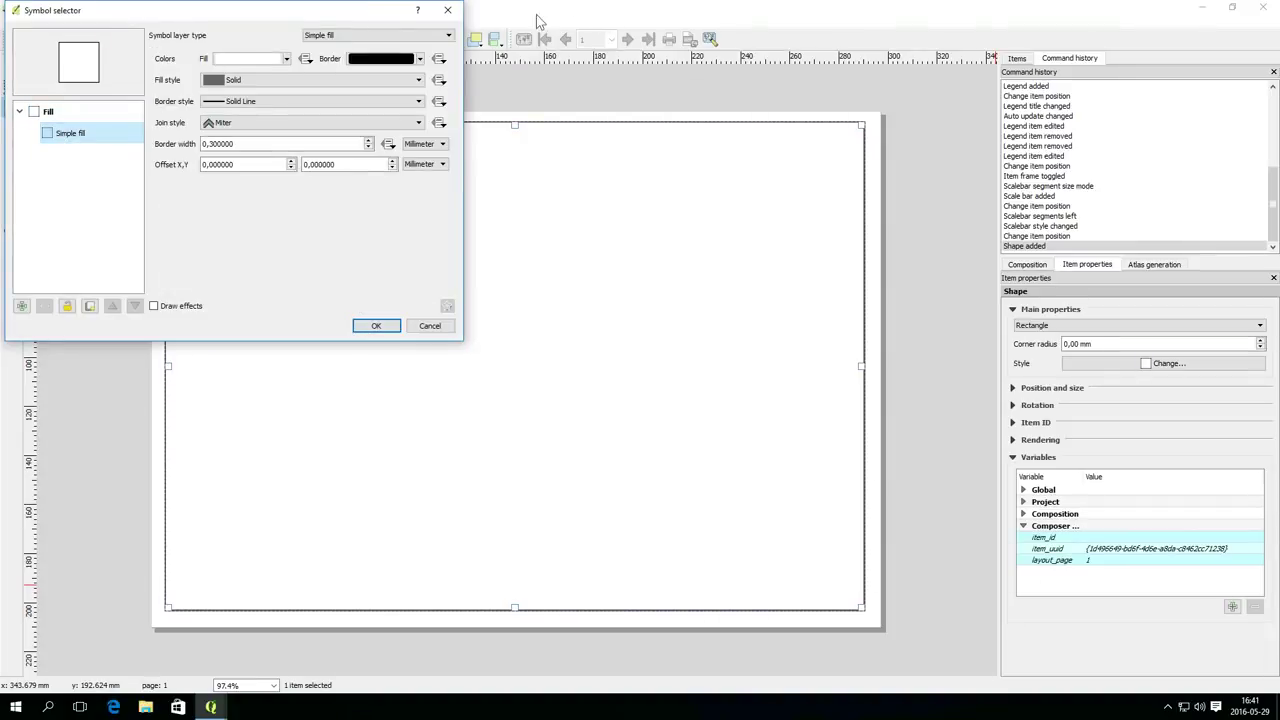
click(448, 35)
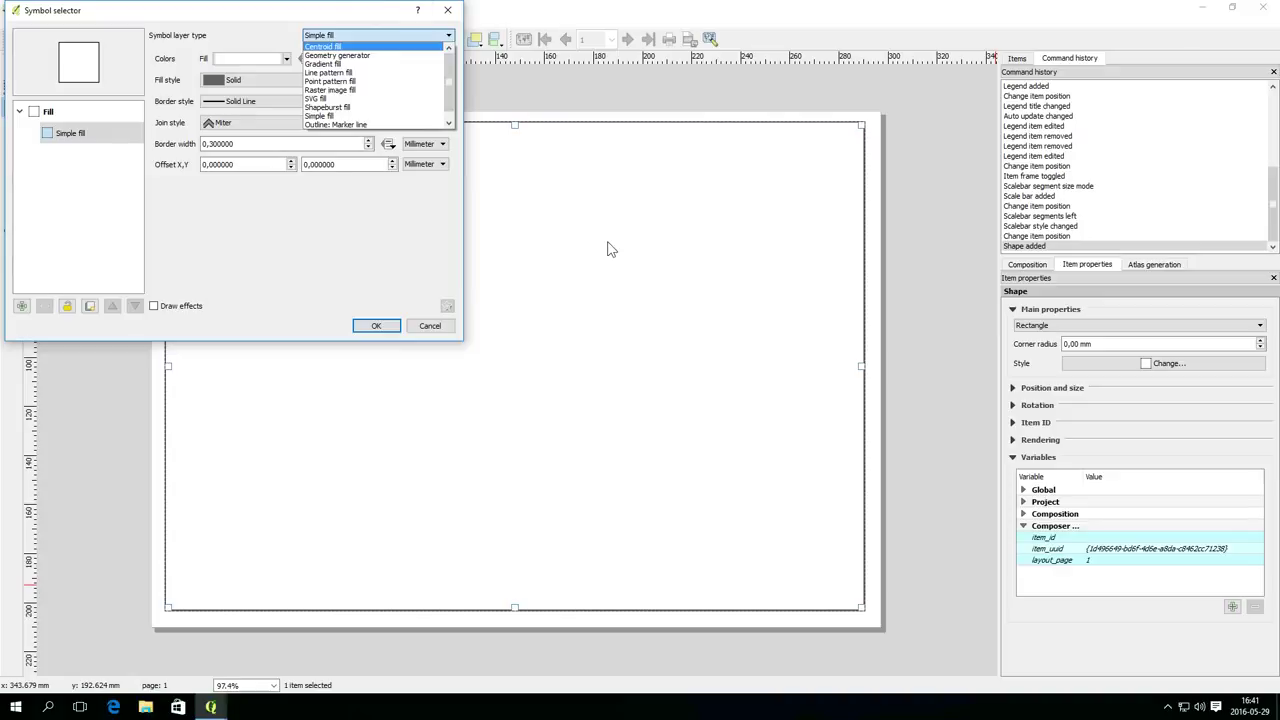
scroll(380, 60, down, 1)
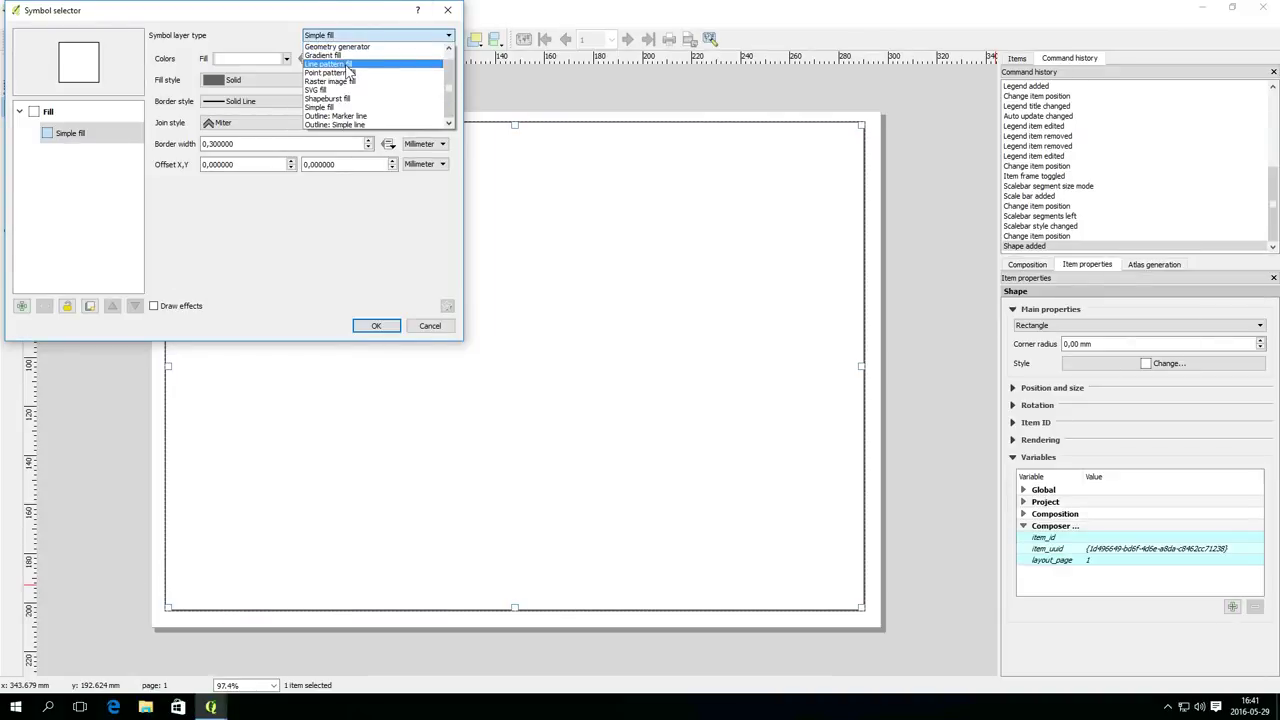
click(363, 124)
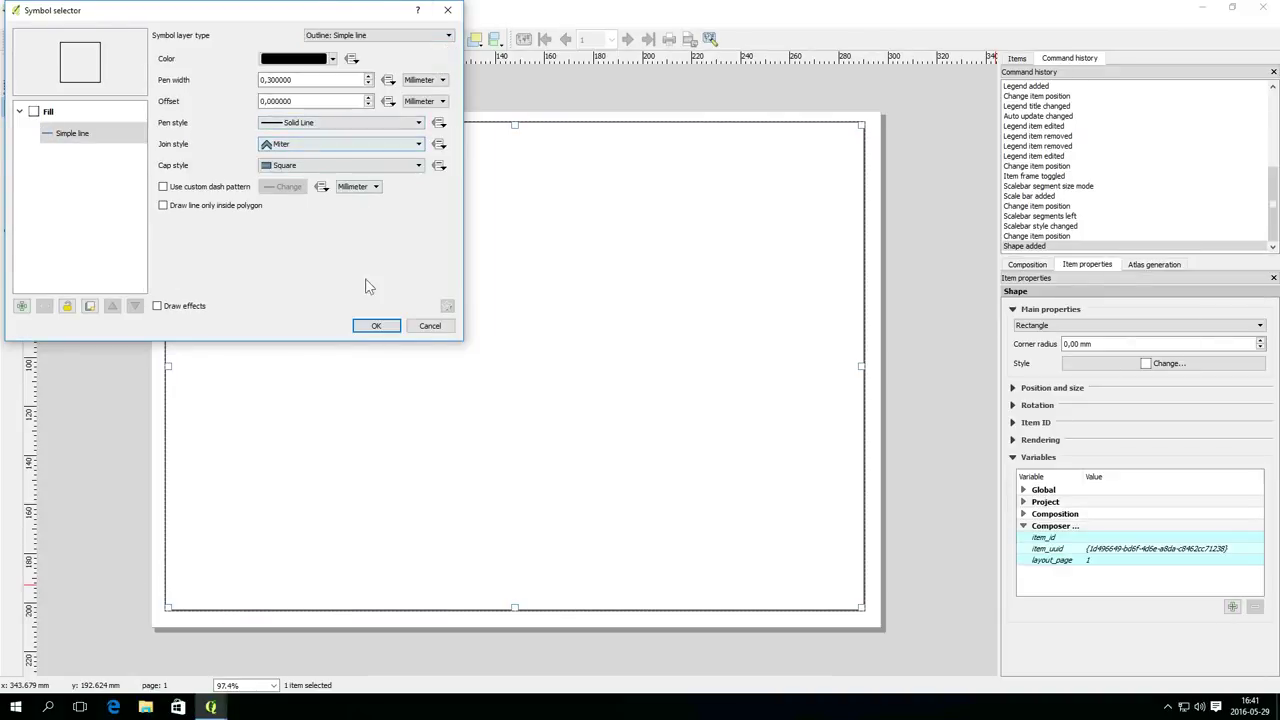
click(376, 326)
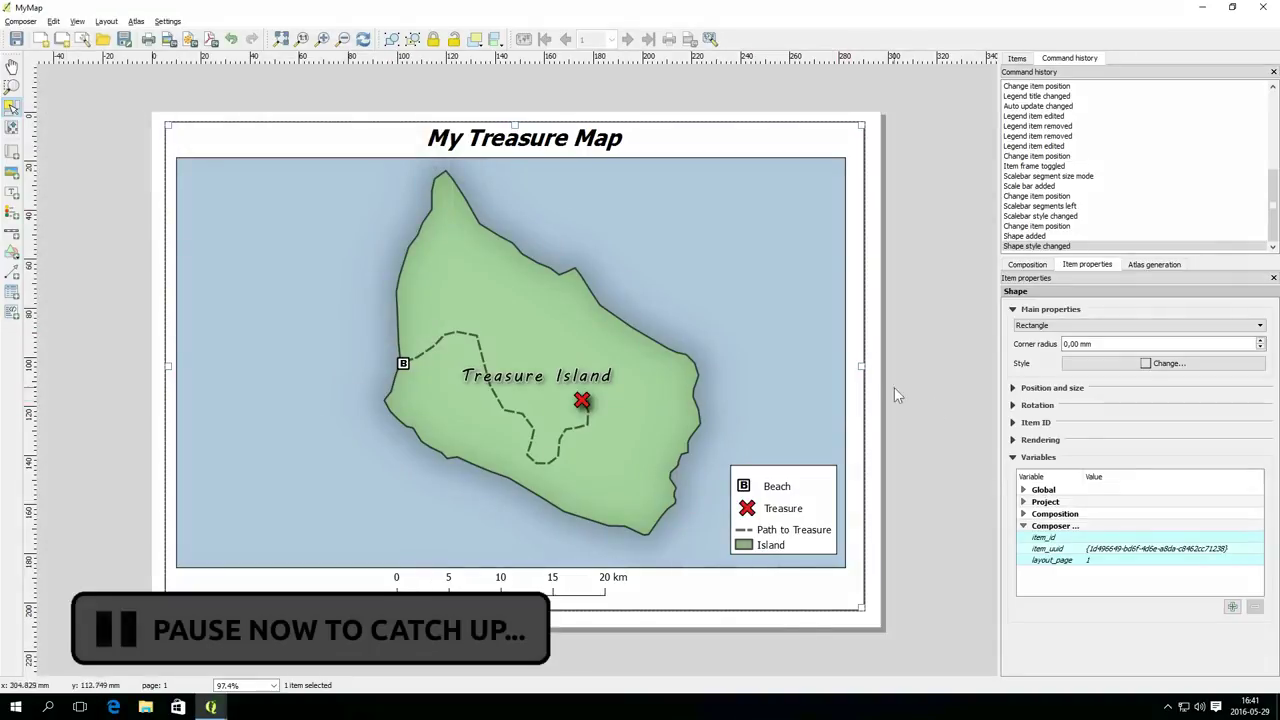
click(949, 411)
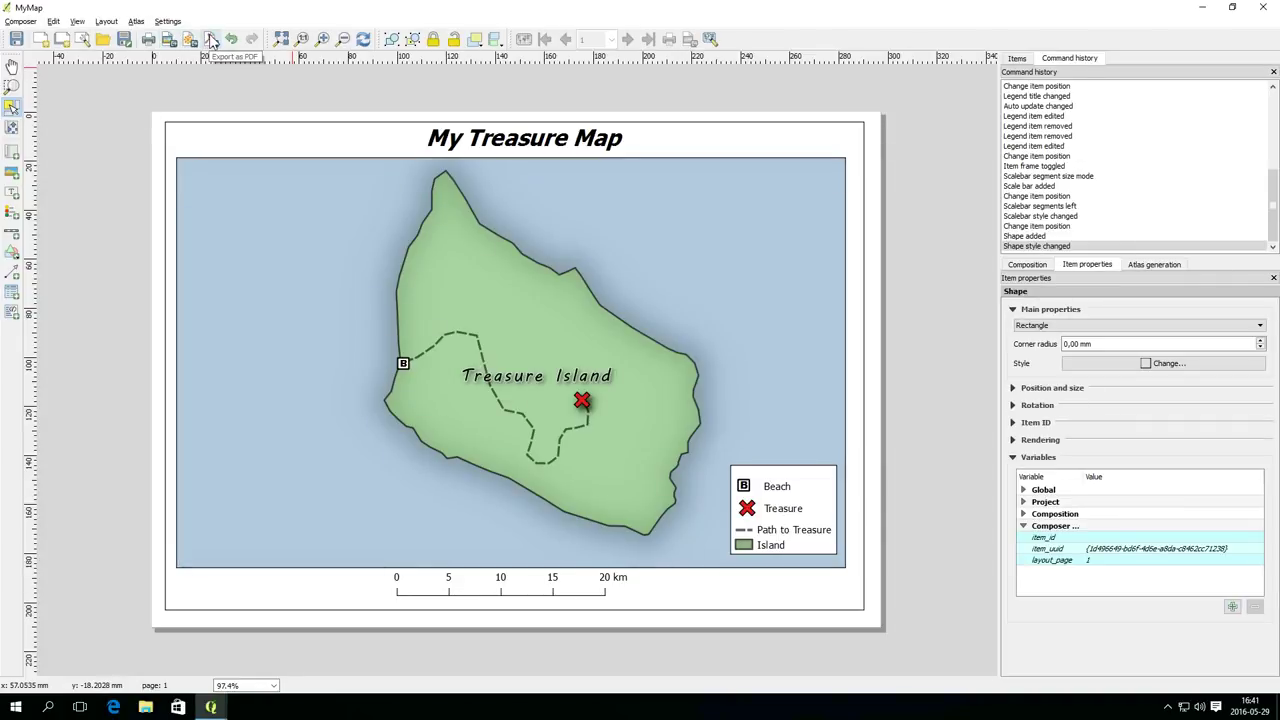
Step: Look over the composer's export options and close the composer to return to the main QGIS window
click(22, 22)
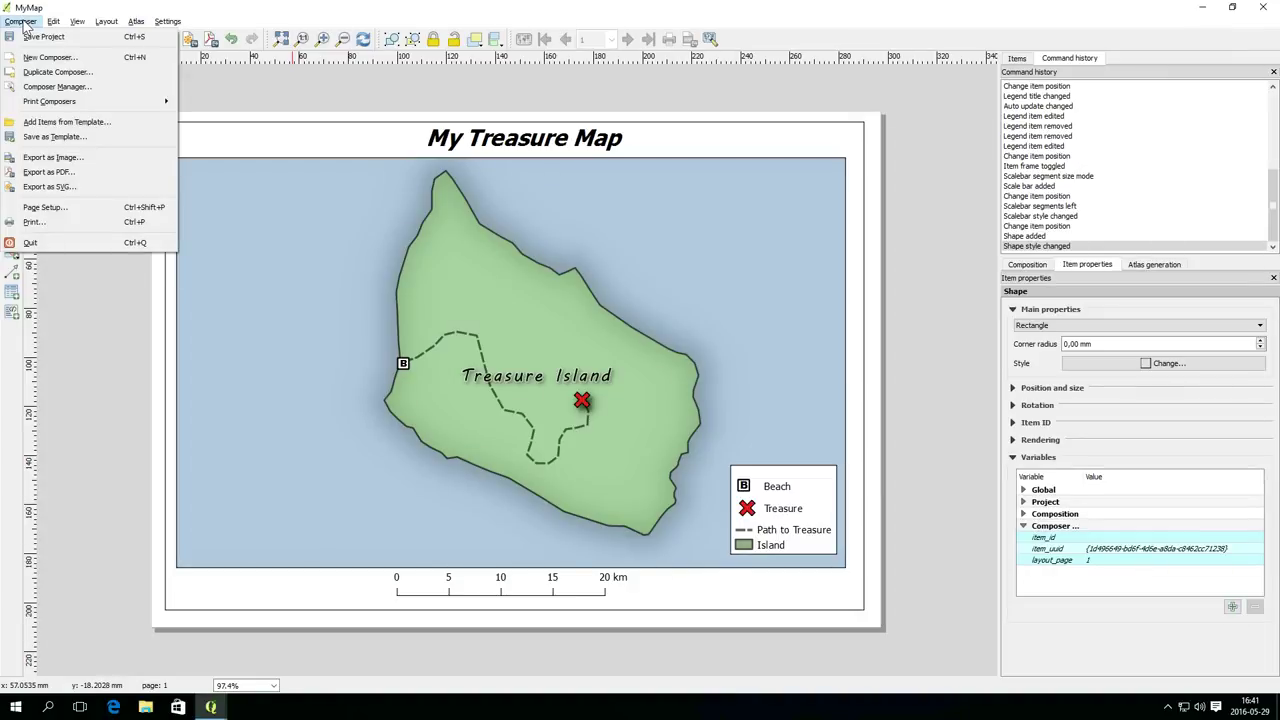
click(84, 330)
click(69, 400)
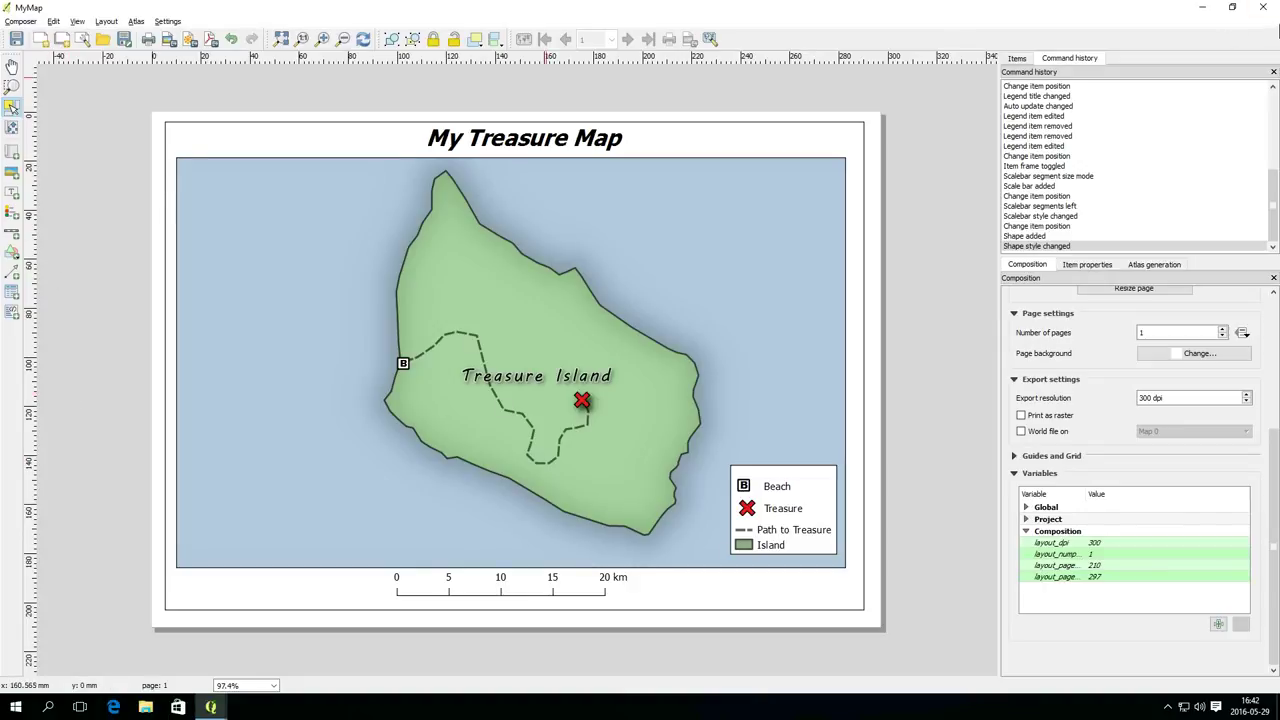
click(1262, 7)
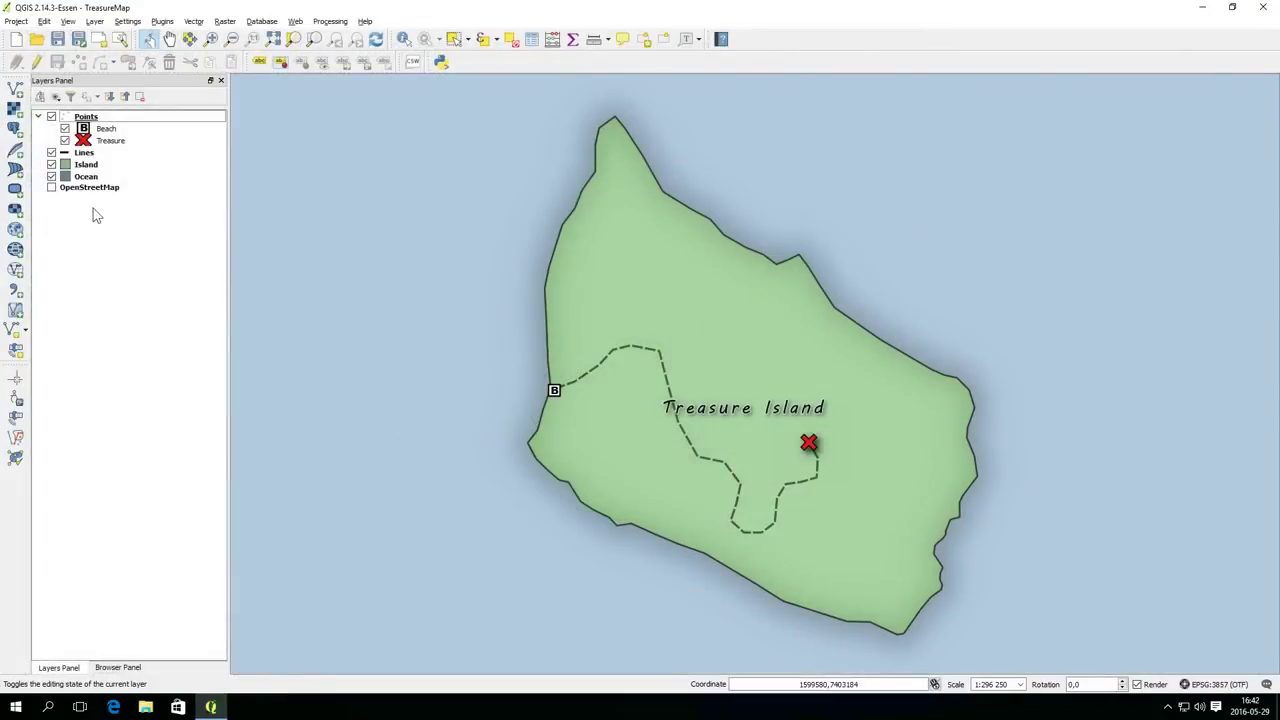